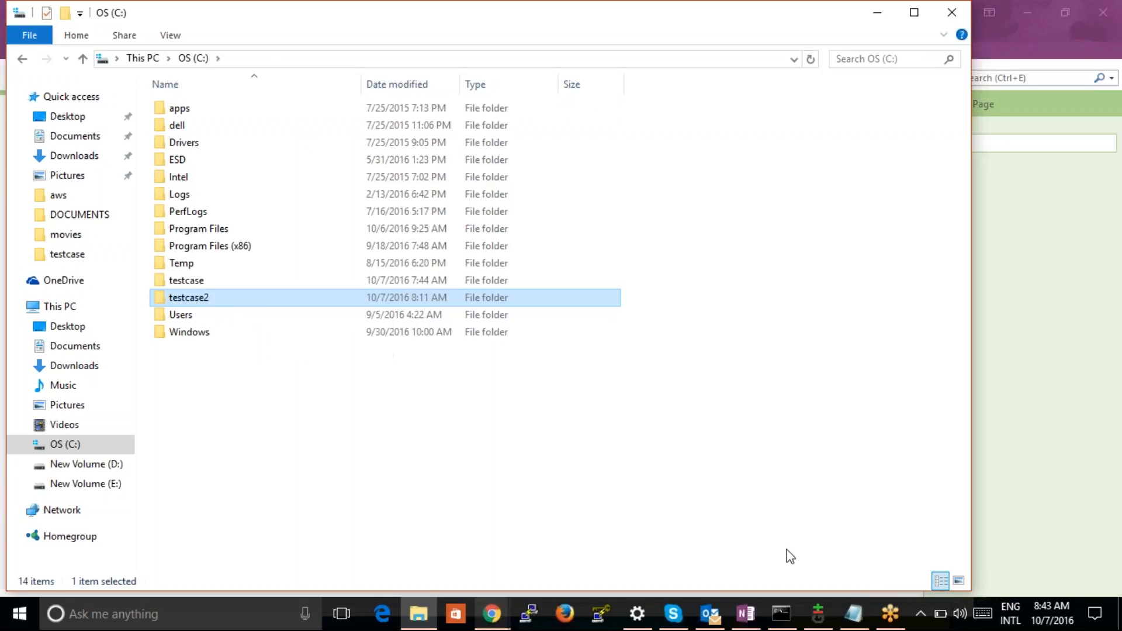
# Switch to the Command Prompt and begin the command "git clone testcase" at the C:\ prompt without running it
pyautogui.click(784, 616)
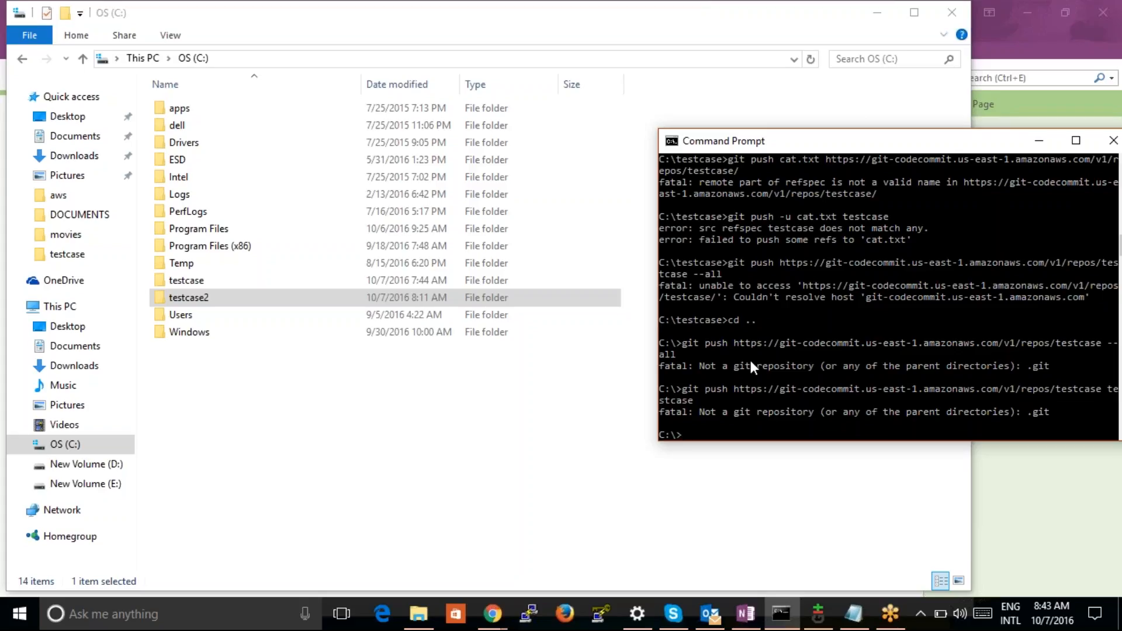
pyautogui.moveTo(977, 140); pyautogui.dragTo(745, 143)
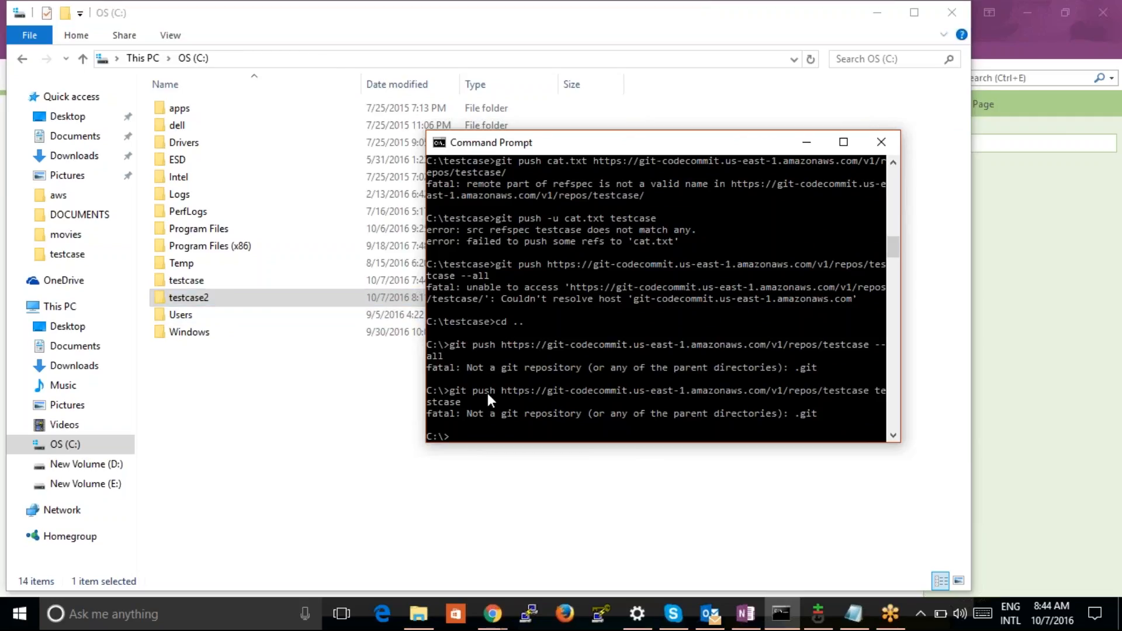
pyautogui.write('git clone testcase')
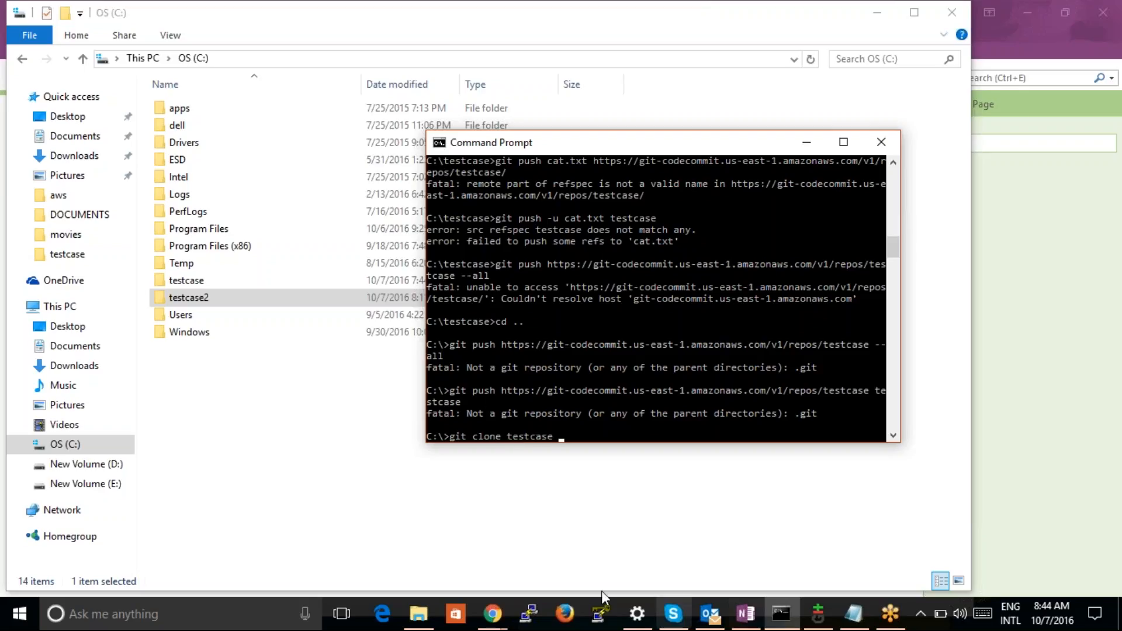
# Switch to the AWS CodeCommit dashboard in Chrome and copy the HTTPS URL of the testcase repository
pyautogui.moveTo(492, 614)
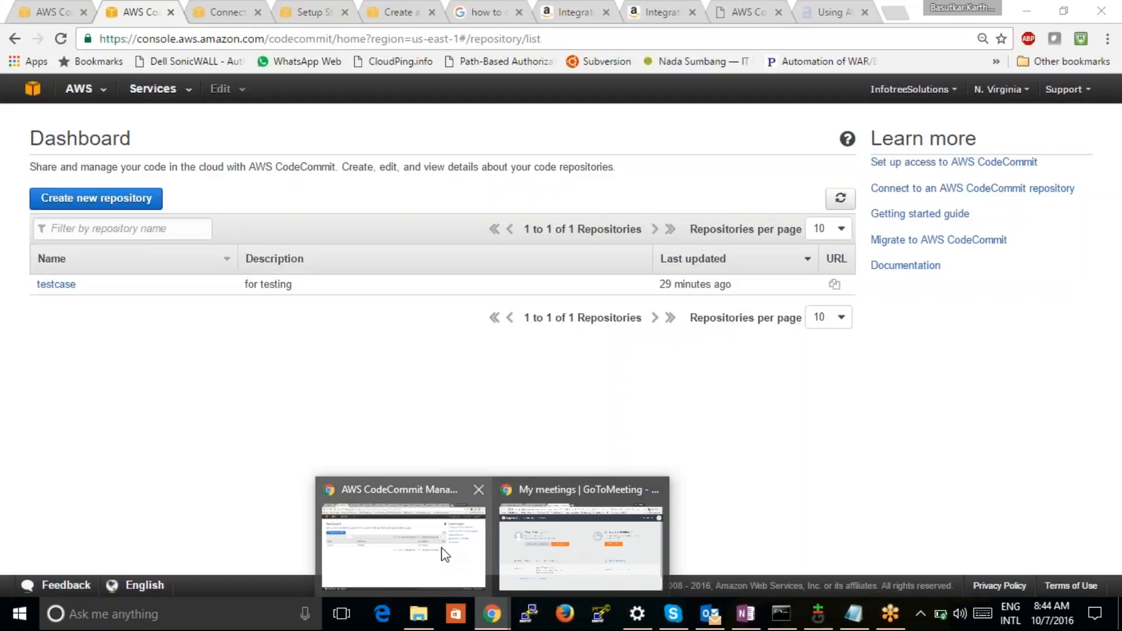
pyautogui.click(442, 548)
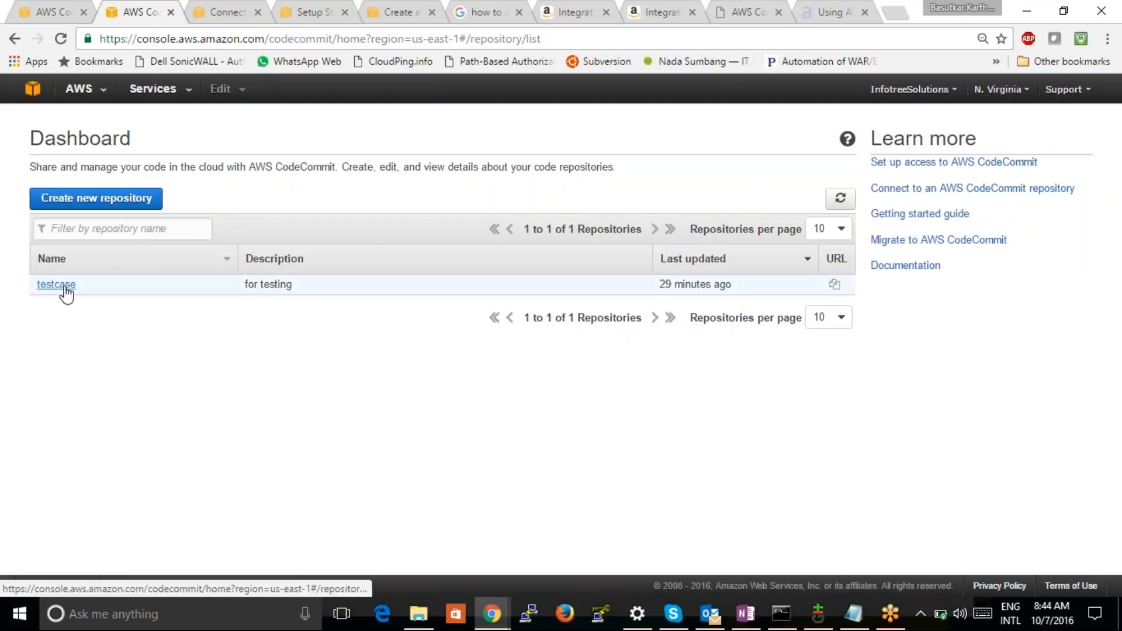
pyautogui.click(836, 285)
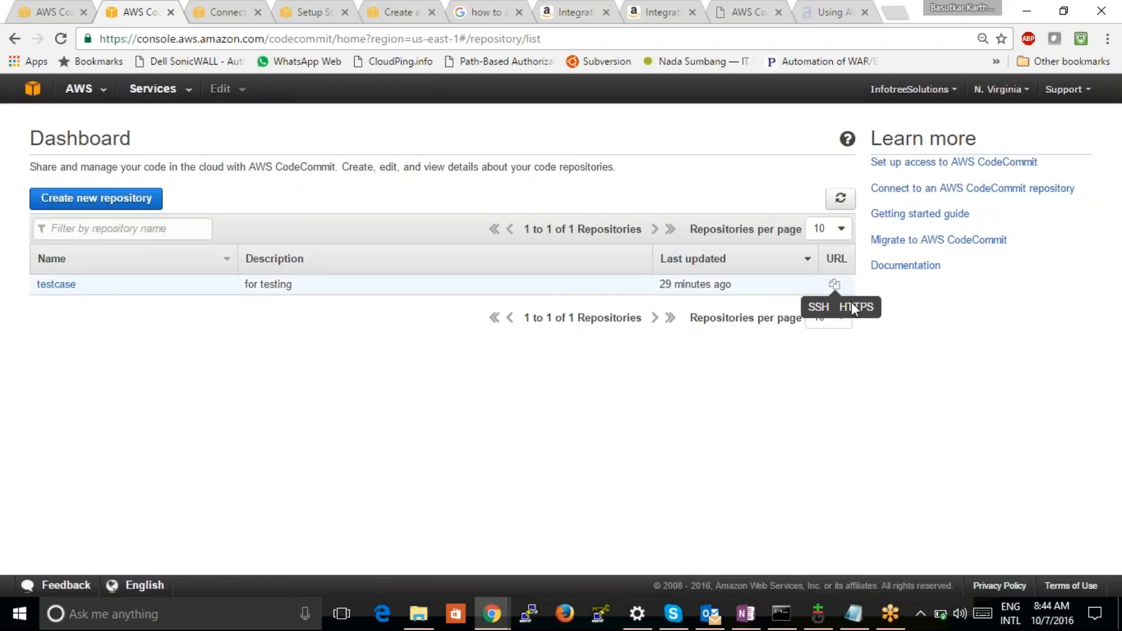
pyautogui.click(856, 307)
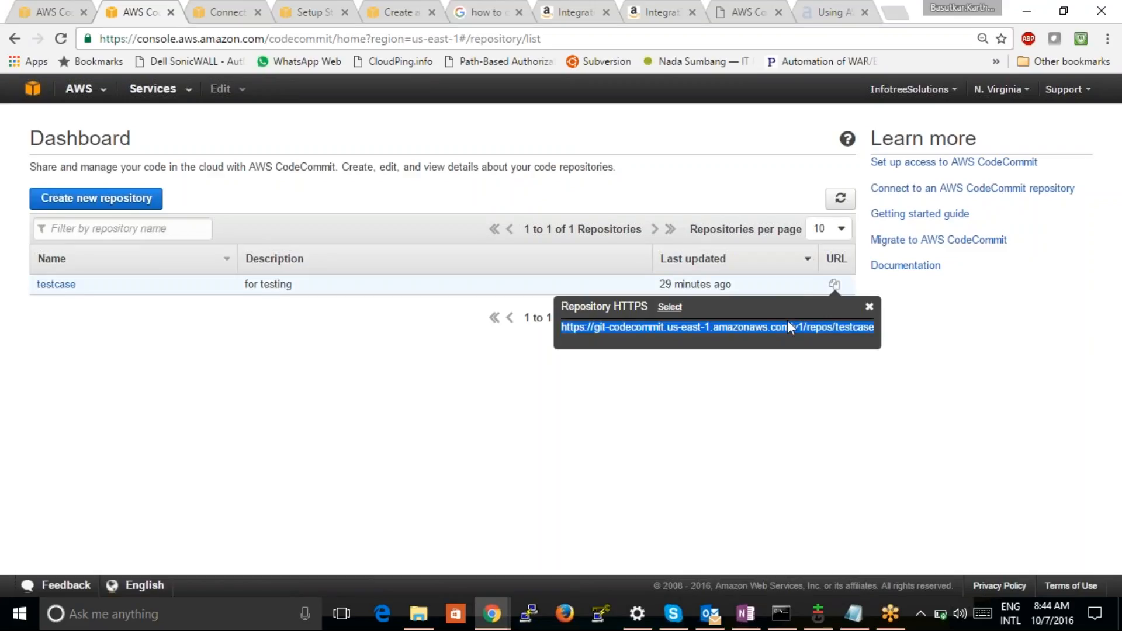
# Return to the Command Prompt, complete the clone command with the copied repository URL and try to run it
pyautogui.click(782, 614)
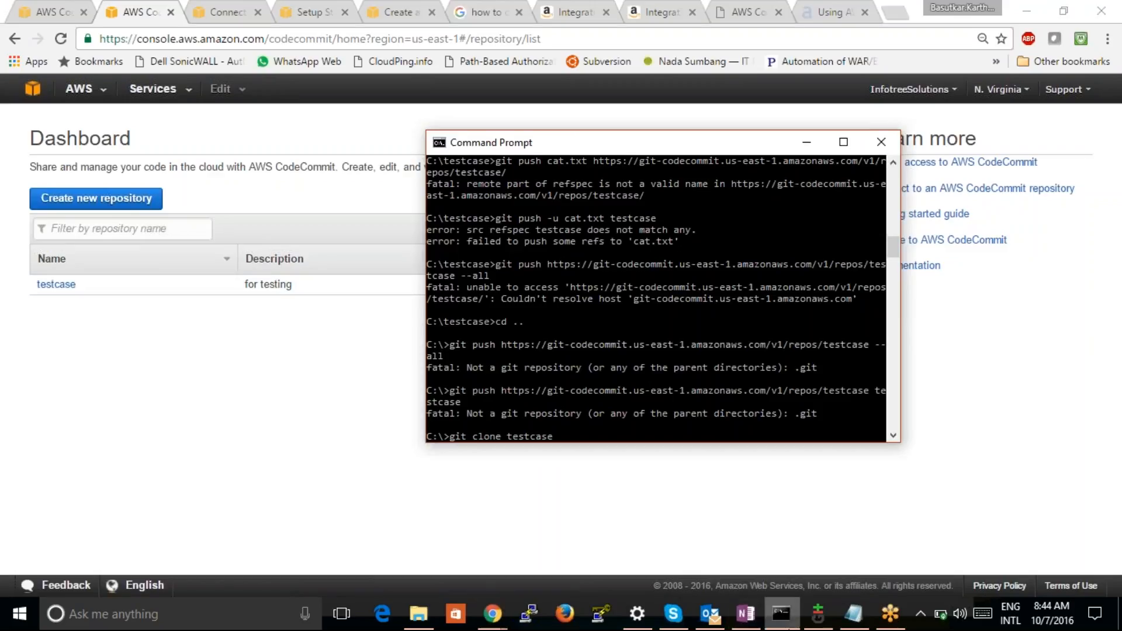
pyautogui.hotkey('ctrl', 'v')
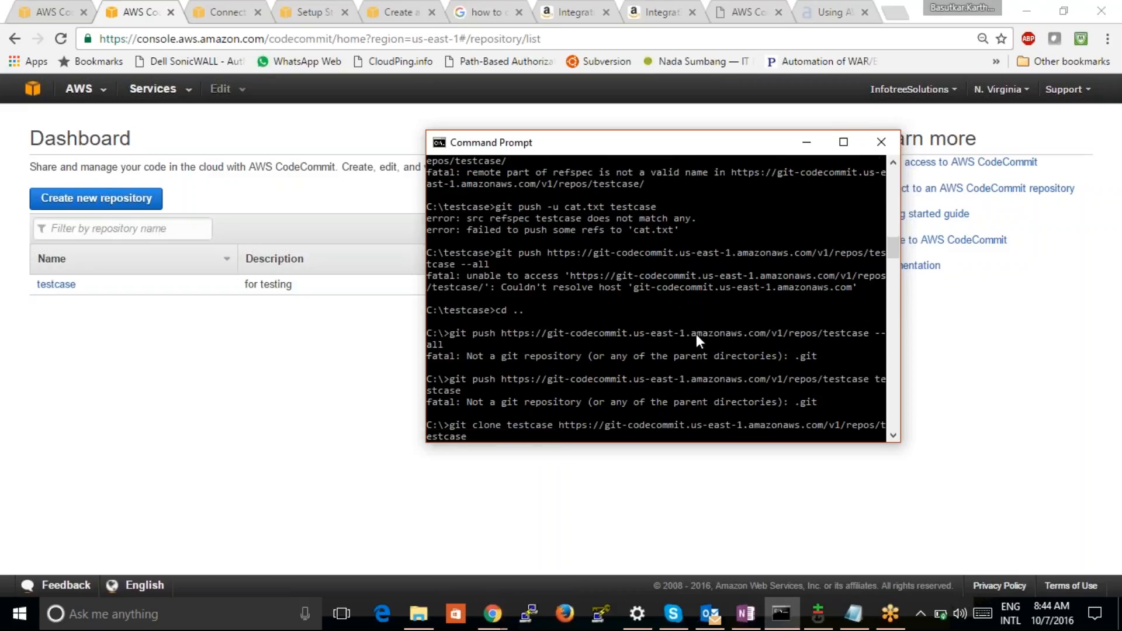
pyautogui.press('Return')
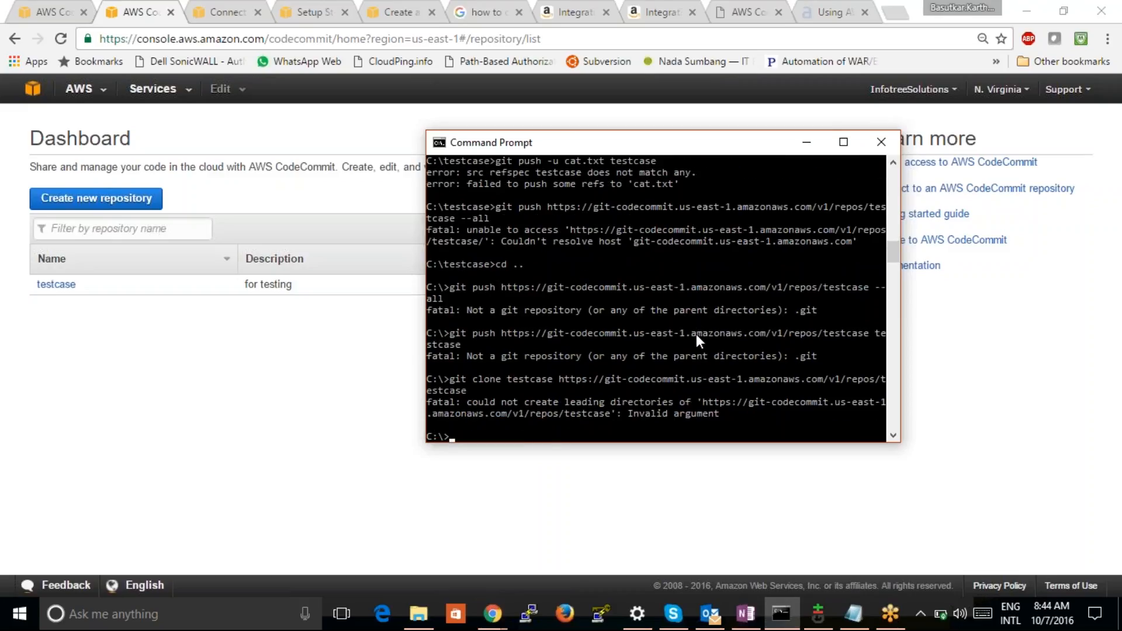
# Recall the clone command and remove the testcase argument placed before the repository URL
pyautogui.press('Up')
pyautogui.press('Left')
pyautogui.press('Left')
pyautogui.press('Left')
pyautogui.press('Left')
pyautogui.press('Left')
pyautogui.press('Left')
pyautogui.press('Left')
pyautogui.press('Left')
pyautogui.press('Left')
pyautogui.press('Left')
pyautogui.press('Left')
pyautogui.press('Left')
pyautogui.press('Left')
pyautogui.press('Left')
pyautogui.press('Left')
pyautogui.press('Left')
pyautogui.press('Left')
pyautogui.press('Left')
pyautogui.press('Left')
pyautogui.press('Left')
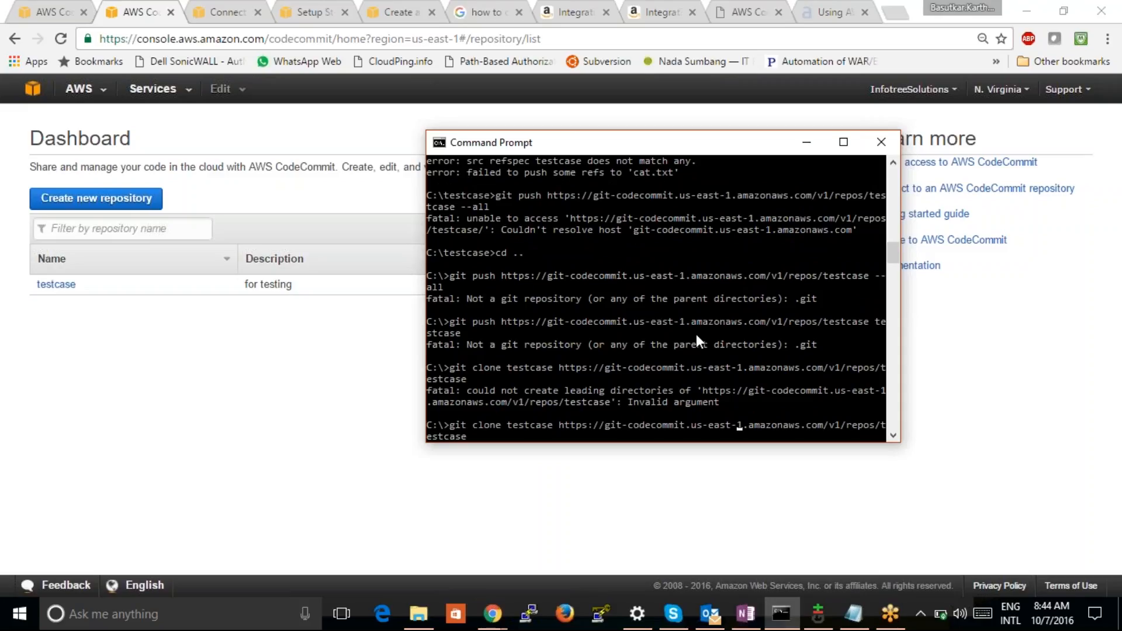
pyautogui.press('Left')
pyautogui.press('Left')
pyautogui.press('Left')
pyautogui.press('Left')
pyautogui.press('Left')
pyautogui.press('Left')
pyautogui.press('Left')
pyautogui.press('Left')
pyautogui.press('Left')
pyautogui.press('Left')
pyautogui.press('Left')
pyautogui.press('Left')
pyautogui.press('Left')
pyautogui.press('Left')
pyautogui.press('Left')
pyautogui.press('Left')
pyautogui.press('Left')
pyautogui.press('Left')
pyautogui.press('Left')
pyautogui.press('Left')
pyautogui.press('Left')
pyautogui.press('BackSpace')
pyautogui.press('BackSpace')
pyautogui.press('BackSpace')
pyautogui.press('BackSpace')
pyautogui.press('BackSpace')
pyautogui.press('BackSpace')
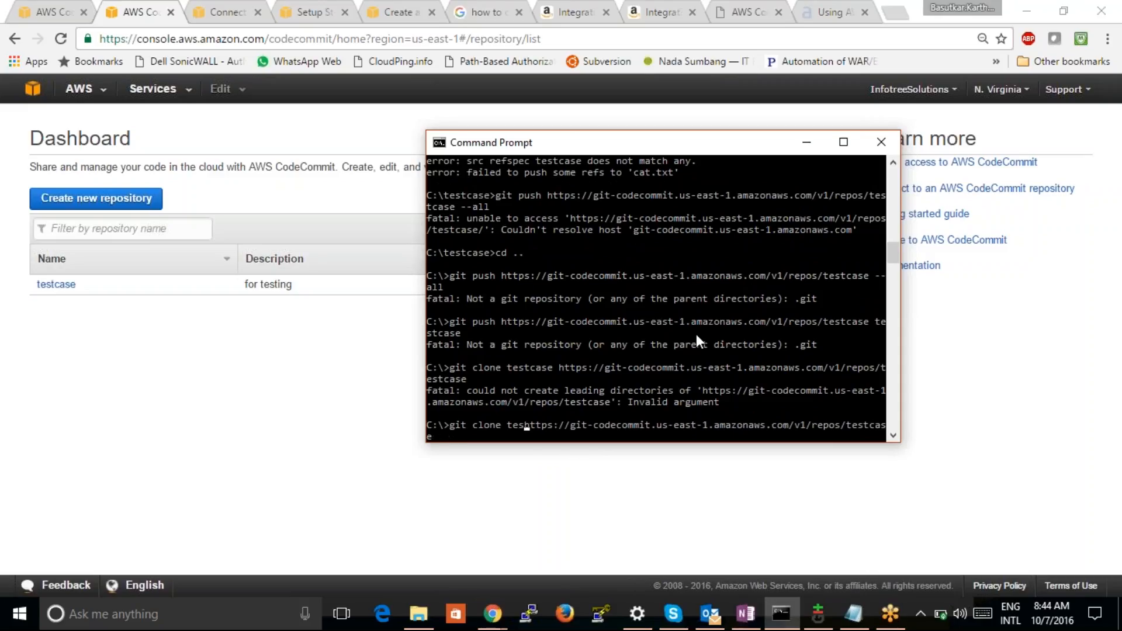
pyautogui.press('BackSpace')
pyautogui.press('BackSpace')
pyautogui.press('BackSpace')
# Add testcase after the repository URL as the destination folder and try to run the clone command
pyautogui.press('Right')
pyautogui.press('Right')
pyautogui.press('Right')
pyautogui.press('Right')
pyautogui.press('Right')
pyautogui.press('Right')
pyautogui.press('Right')
pyautogui.press('Right')
pyautogui.press('Right')
pyautogui.press('Right')
pyautogui.press('Right')
pyautogui.press('Right')
pyautogui.press('Right')
pyautogui.press('Right')
pyautogui.press('Right')
pyautogui.press('Right')
pyautogui.press('Right')
pyautogui.press('Right')
pyautogui.press('Right')
pyautogui.press('Right')
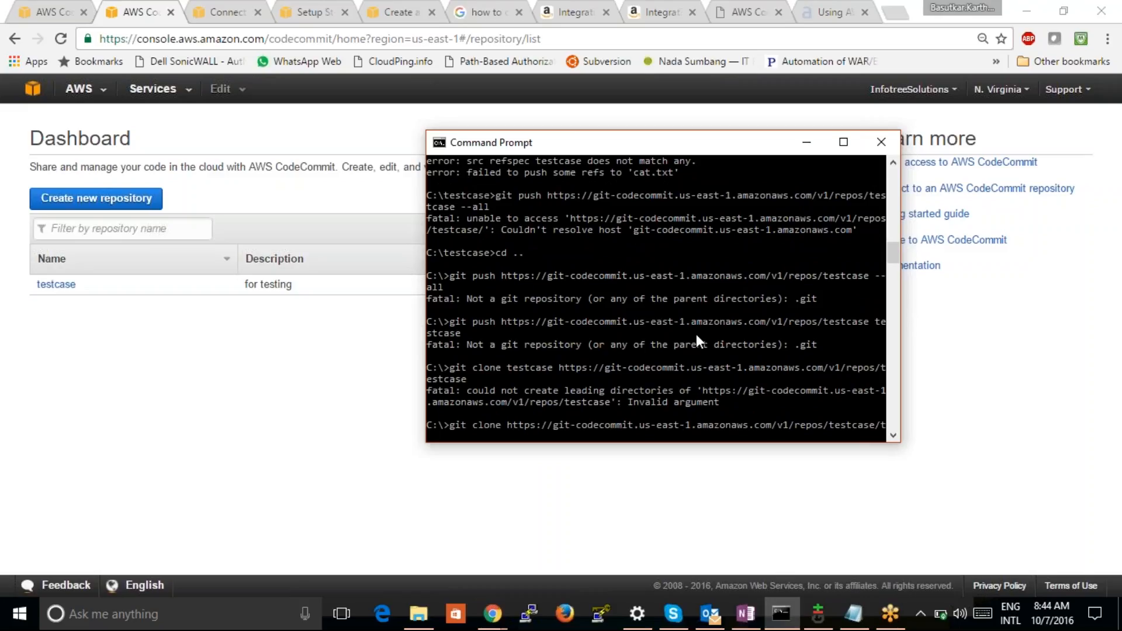
pyautogui.press('BackSpace')
pyautogui.press('BackSpace')
pyautogui.write('testcase')
pyautogui.press('Return')
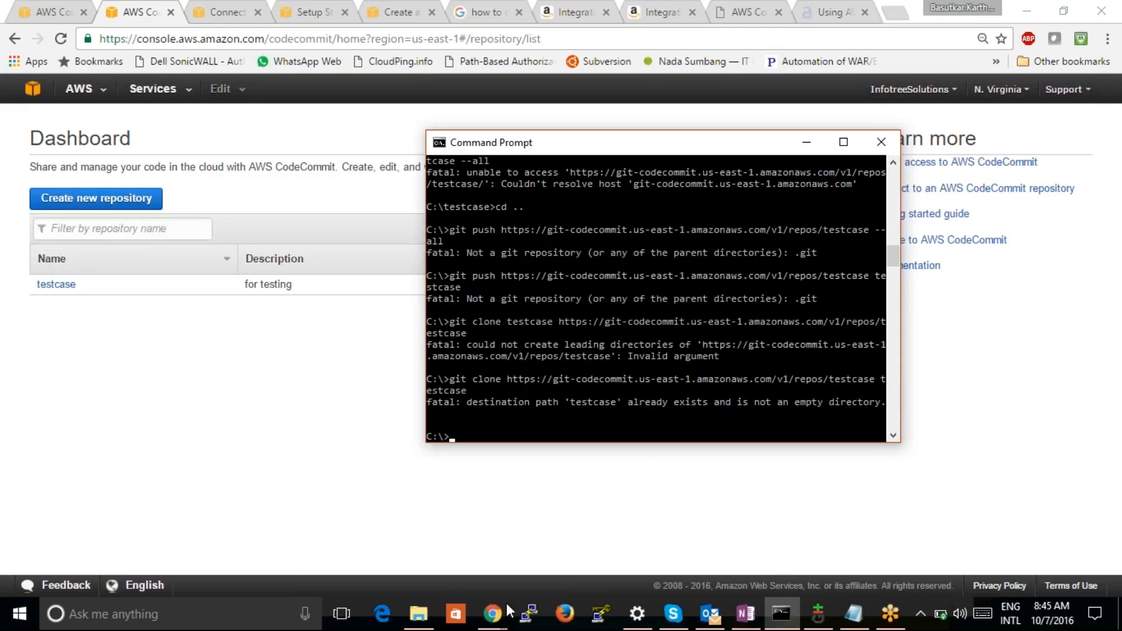
# Switch to File Explorer and create a new folder named testcase3 on drive C:
pyautogui.click(419, 613)
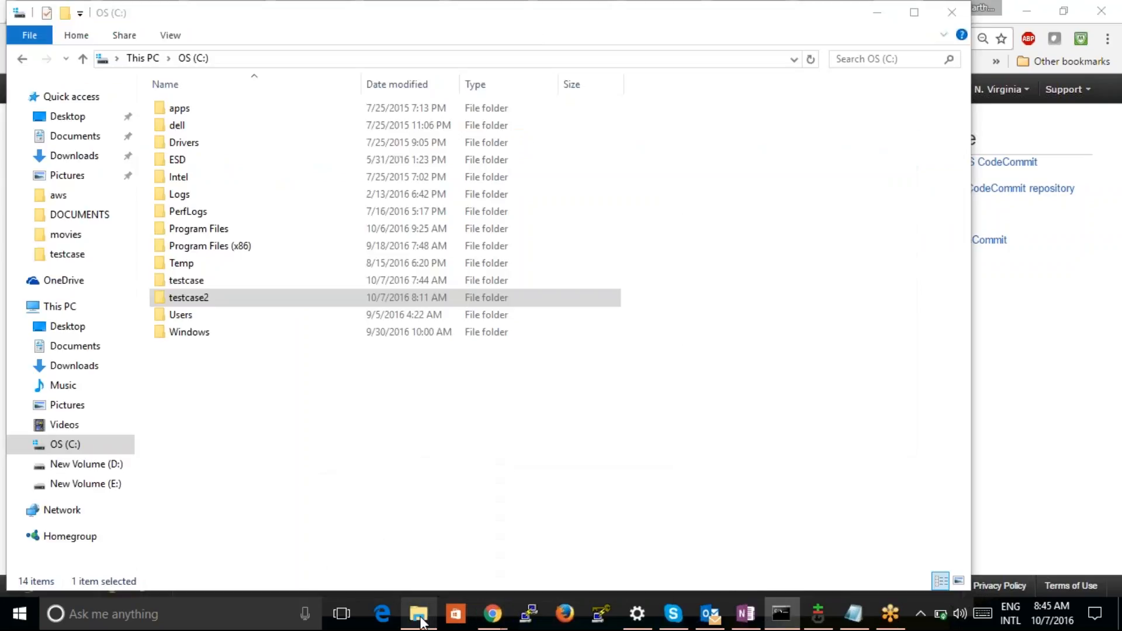
pyautogui.click(307, 461)
pyautogui.rightClick(309, 458)
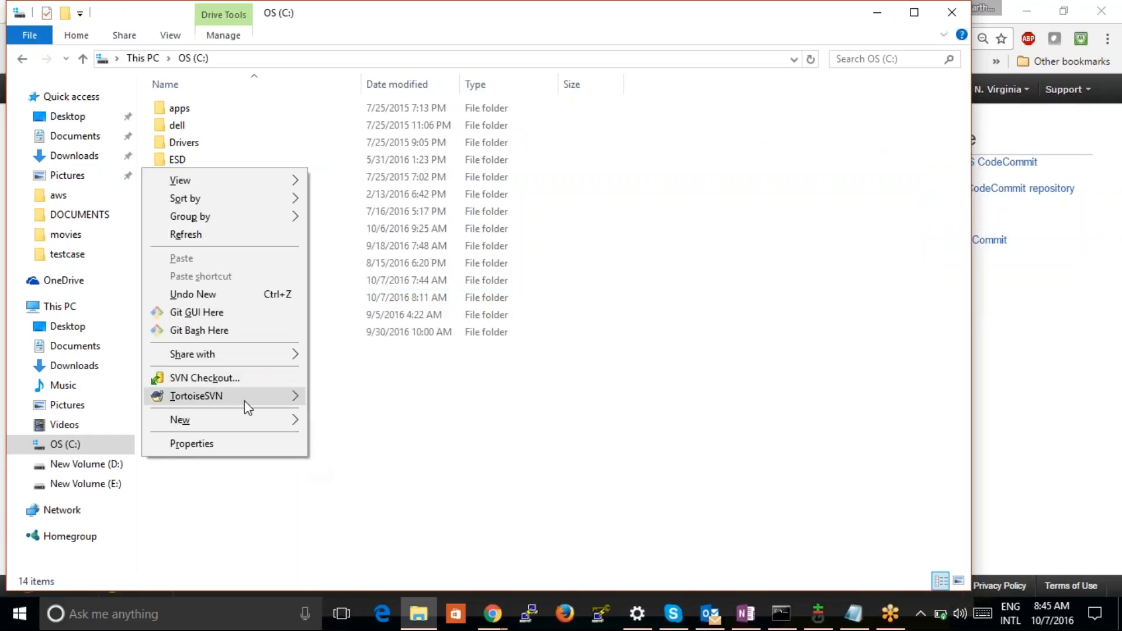
pyautogui.moveTo(248, 422)
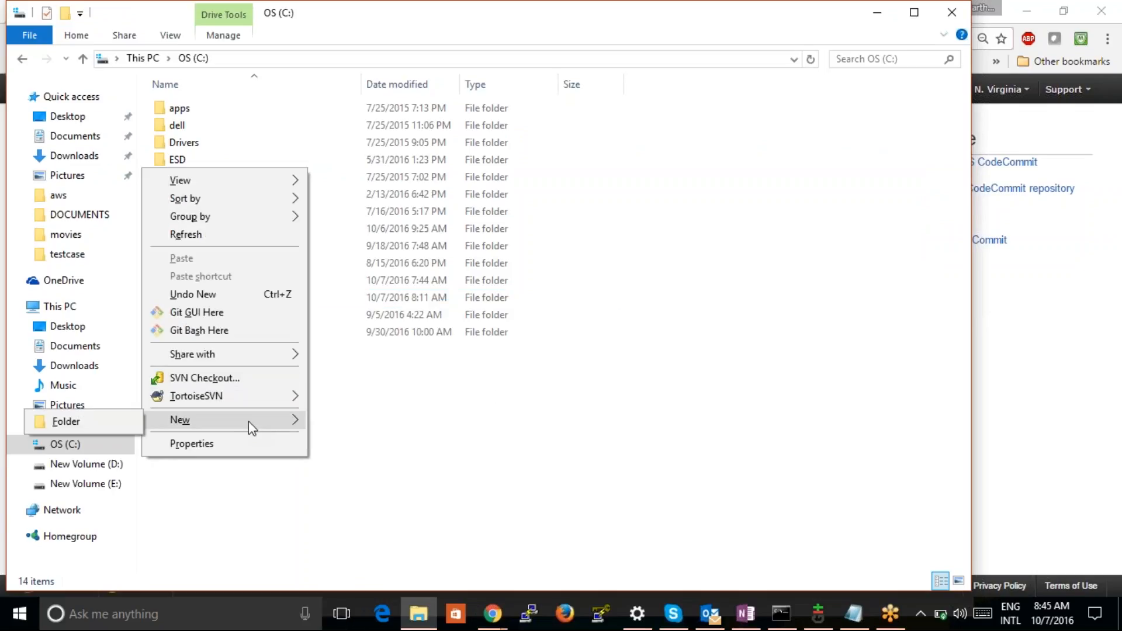
pyautogui.click(121, 422)
pyautogui.write('testcase3')
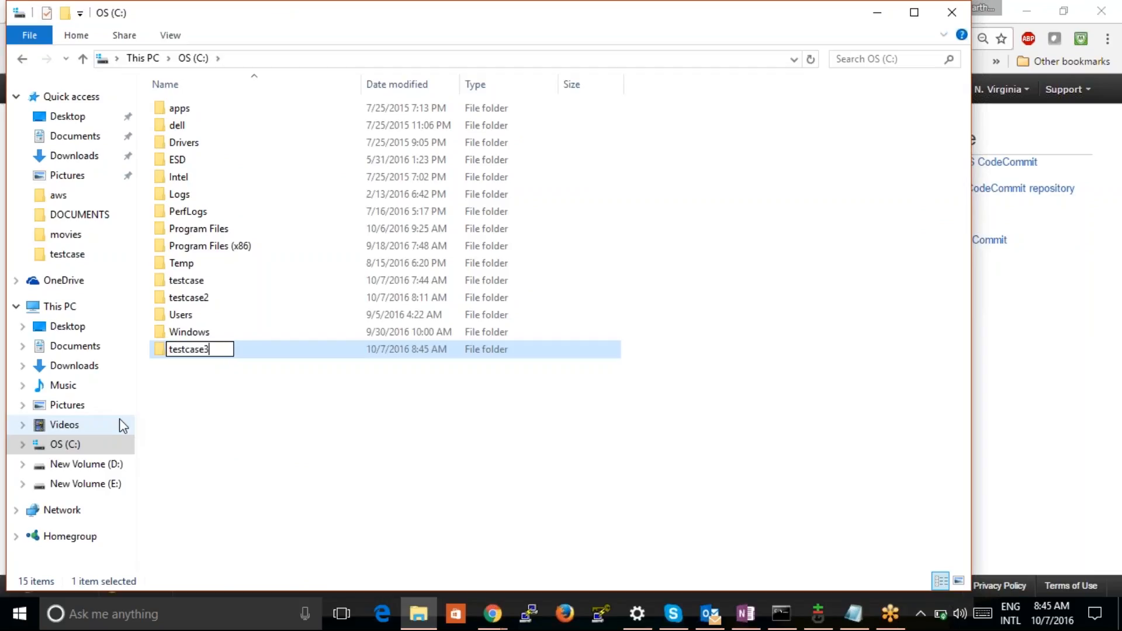
pyautogui.press('Return')
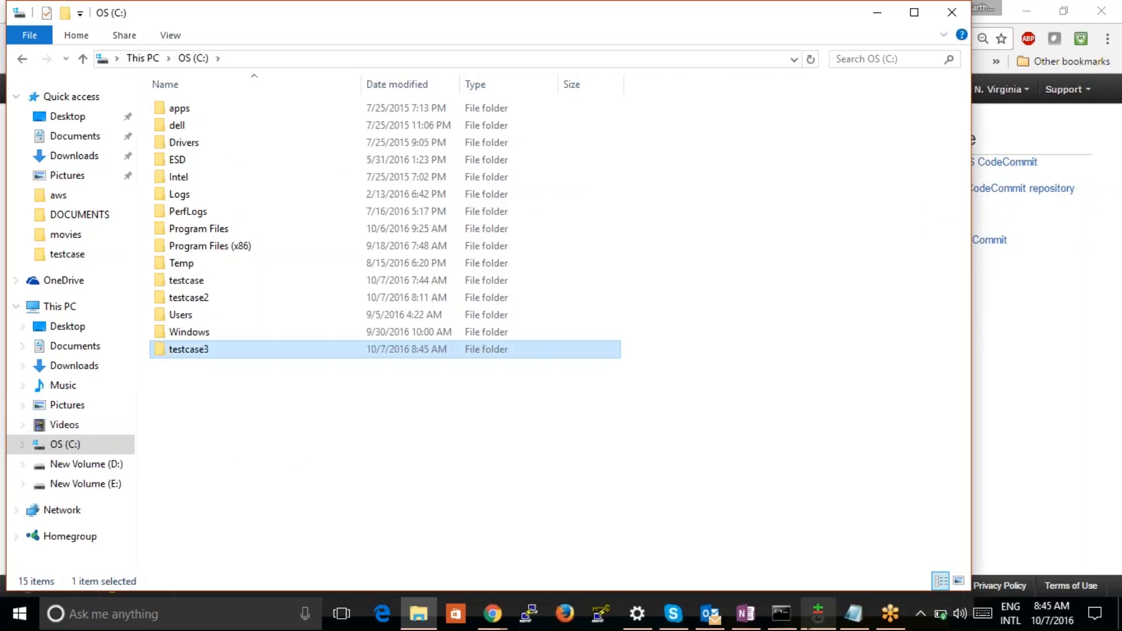
# In the Command Prompt, rerun the clone command with testcase3 as the destination folder
pyautogui.click(781, 613)
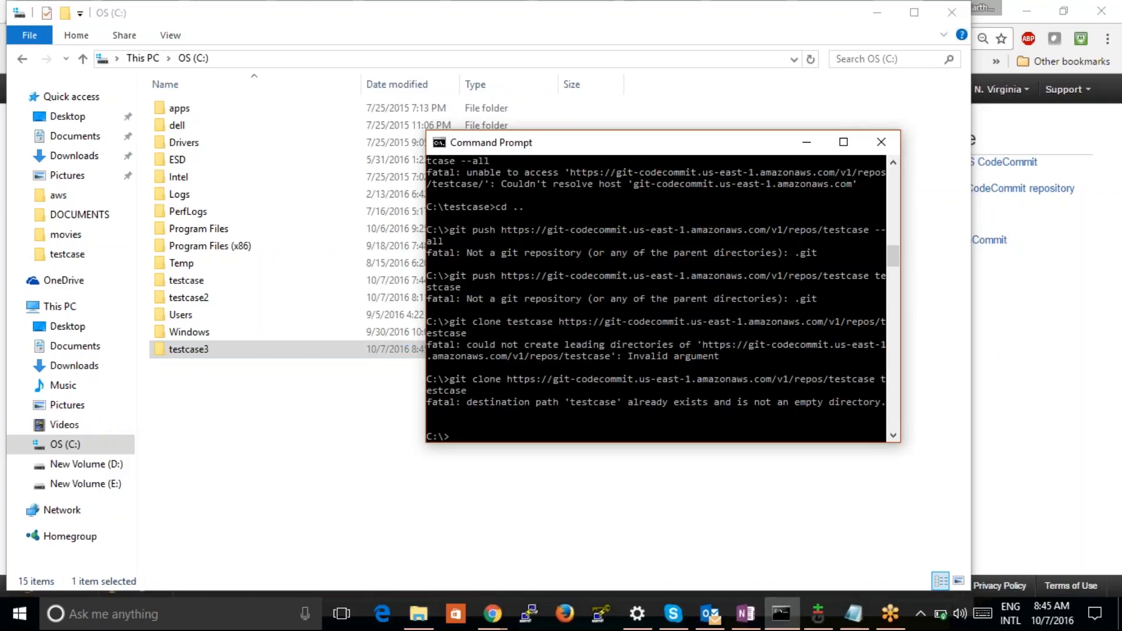
pyautogui.press('Up')
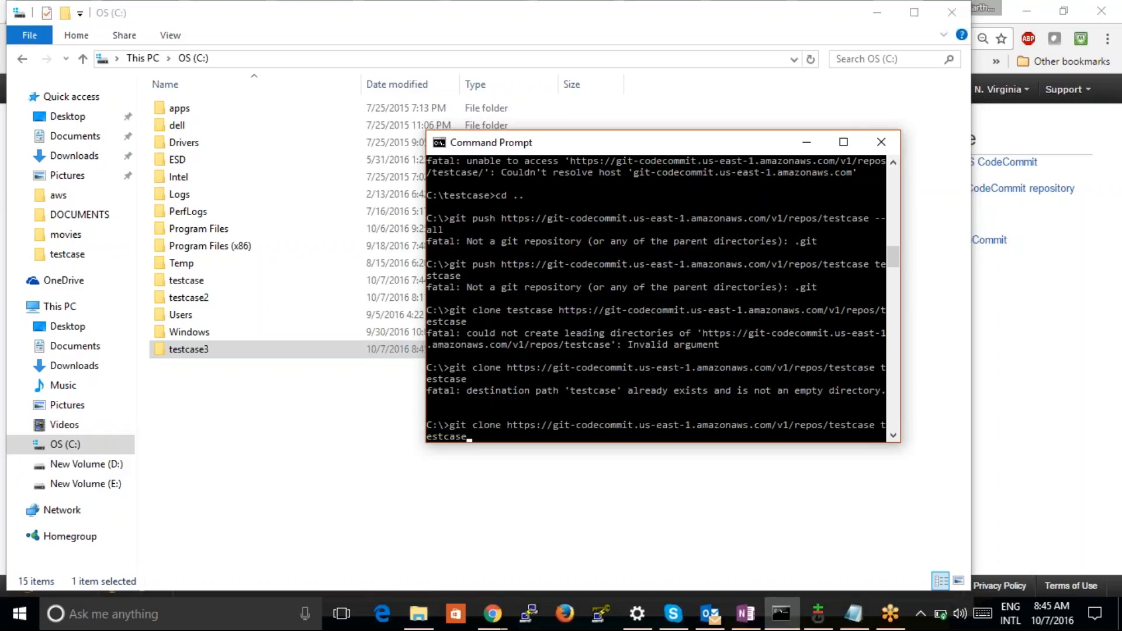
pyautogui.write('3')
pyautogui.press('Return')
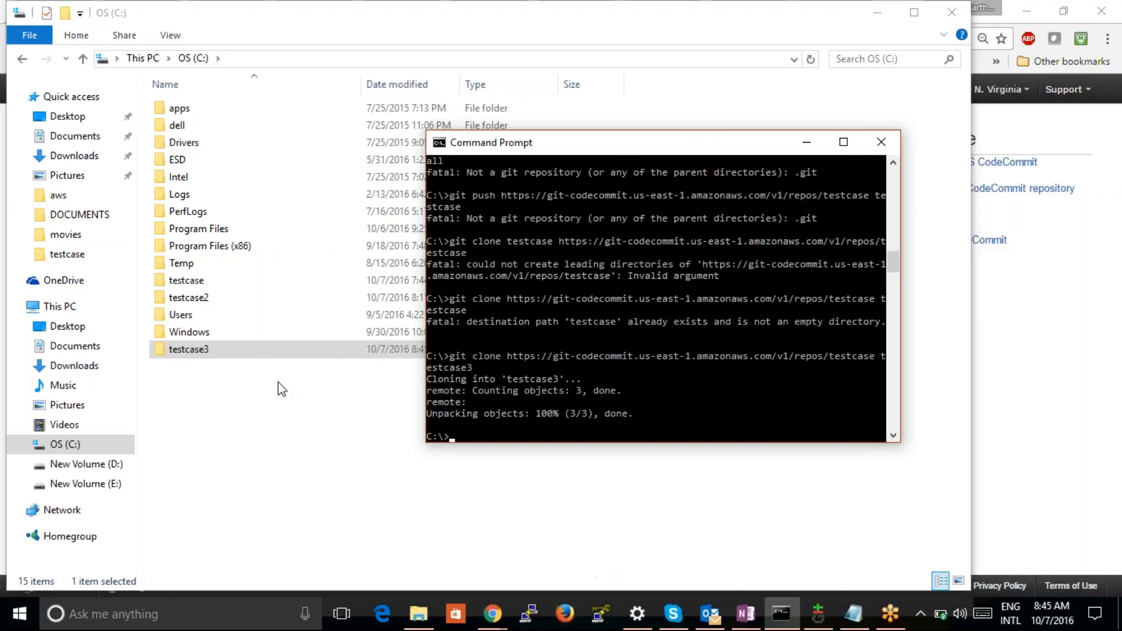
# Open the testcase3 folder in File Explorer and create a text document named testcase inside it
pyautogui.click(258, 353)
pyautogui.doubleClick(257, 353)
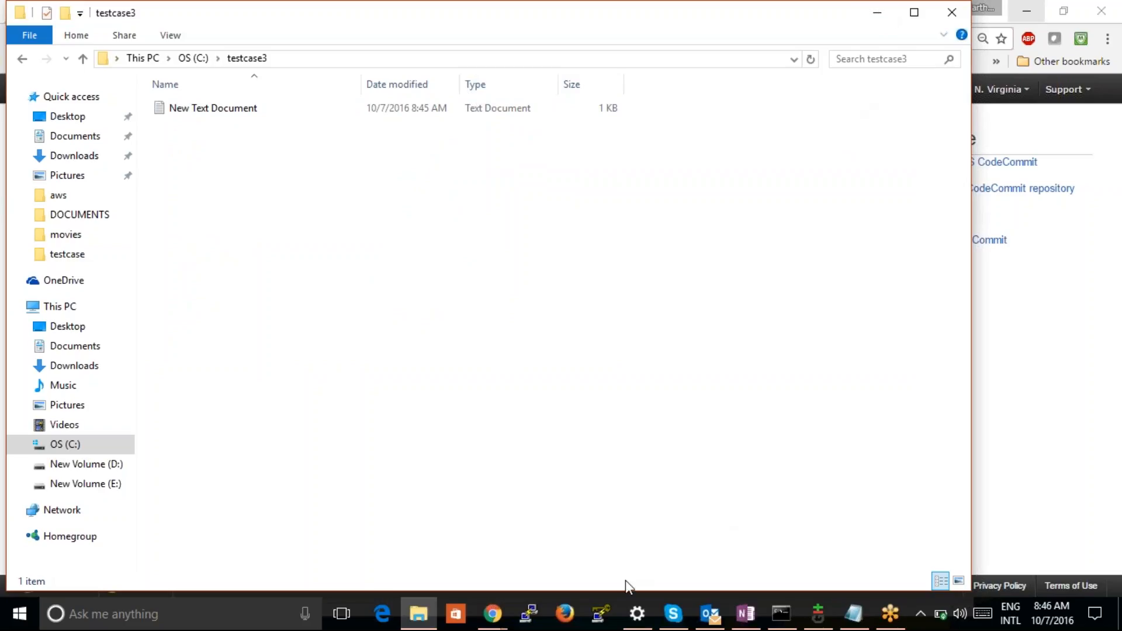
pyautogui.rightClick(315, 194)
pyautogui.click(325, 150)
pyautogui.rightClick(325, 151)
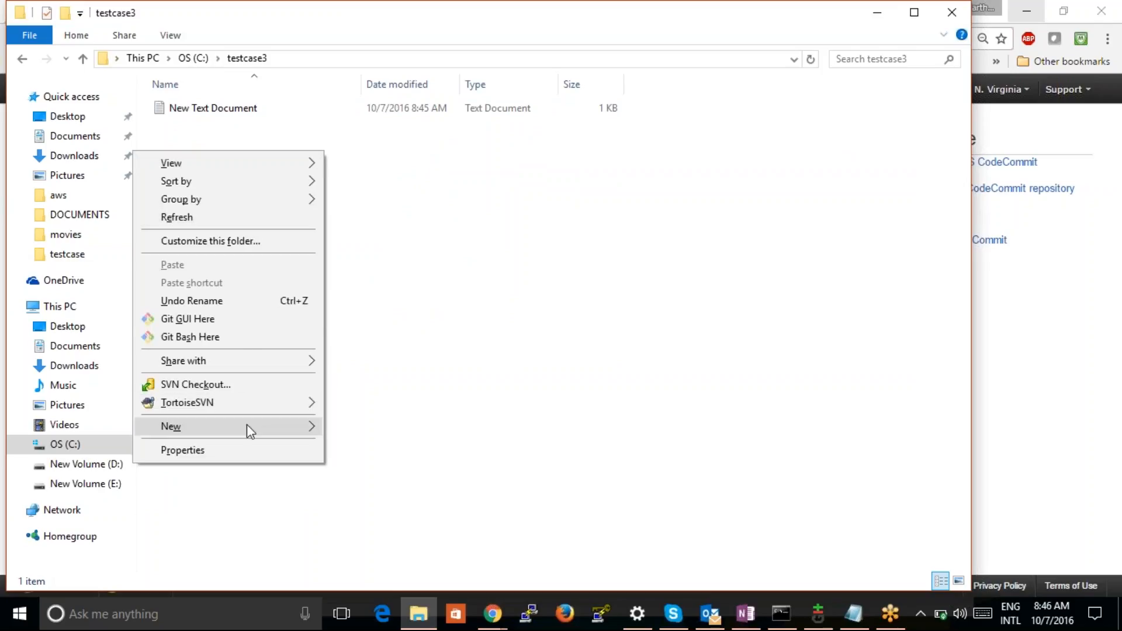
pyautogui.moveTo(246, 424)
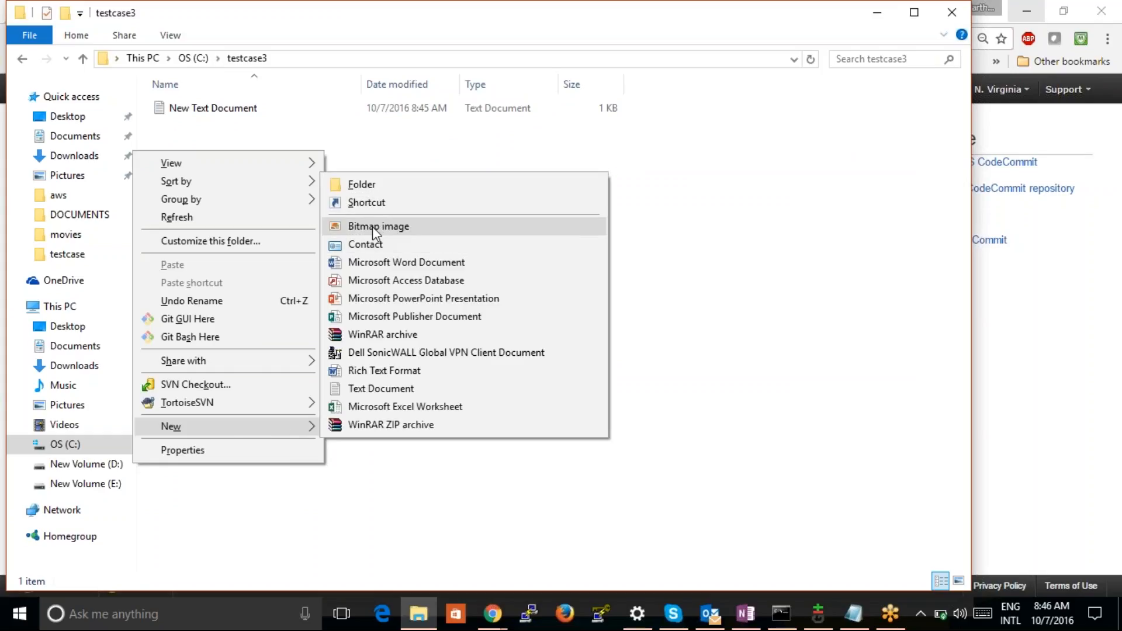
pyautogui.click(389, 395)
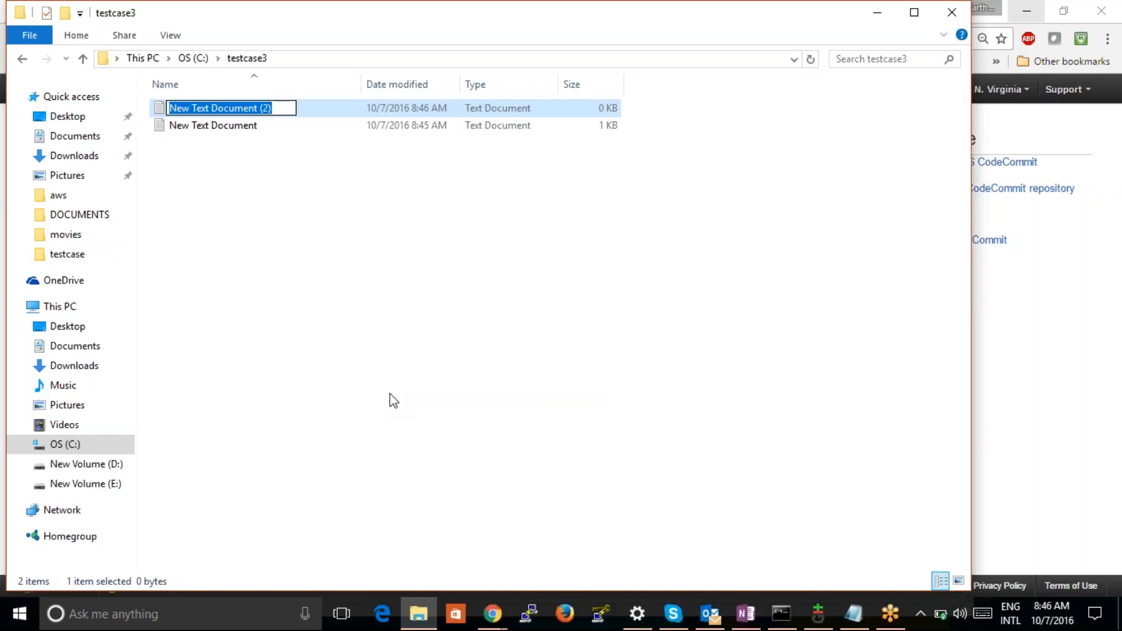
pyautogui.write('testcase')
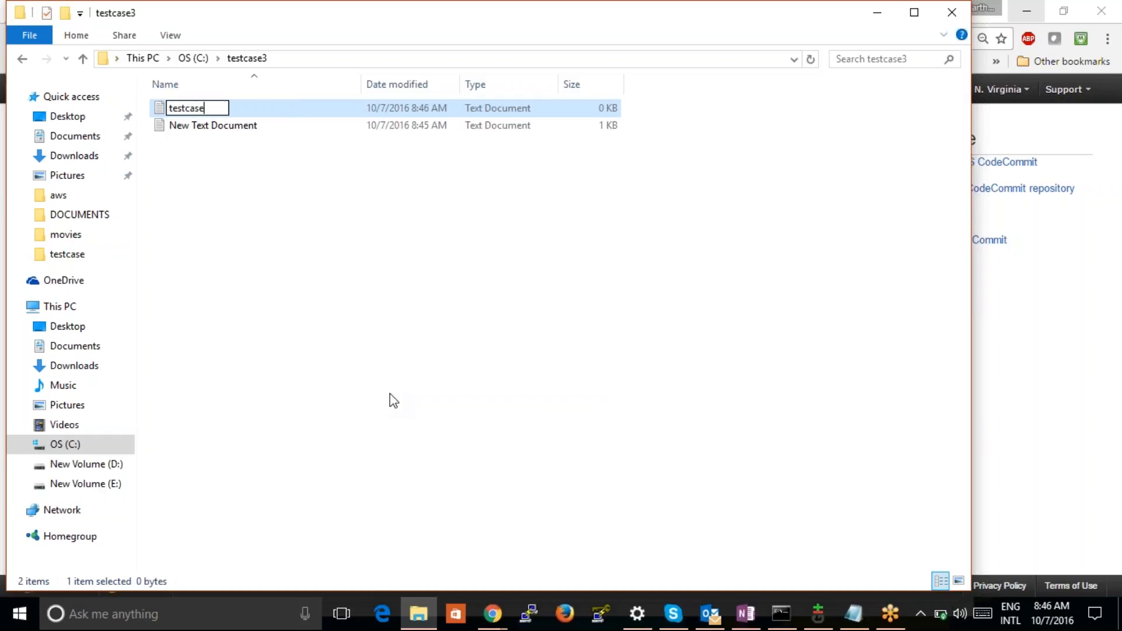
pyautogui.press('Return')
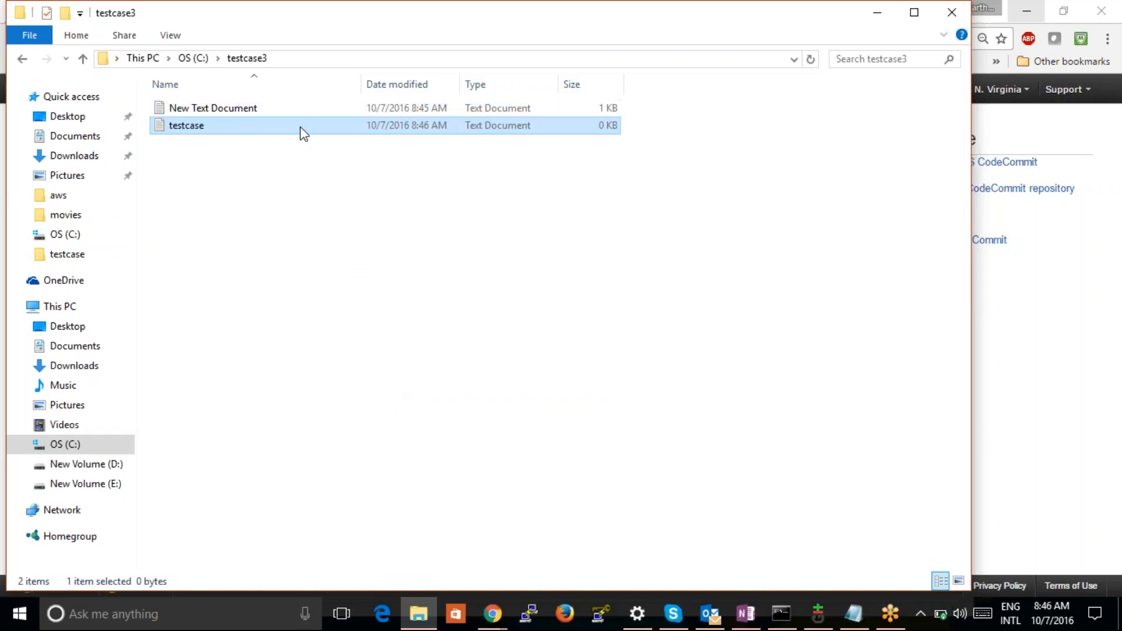
# Write the line "ligfieqgieqfgeilgf" in the testcase text document, then save and close it
pyautogui.doubleClick(303, 126)
pyautogui.write('ligfieqgieqfgeilgf')
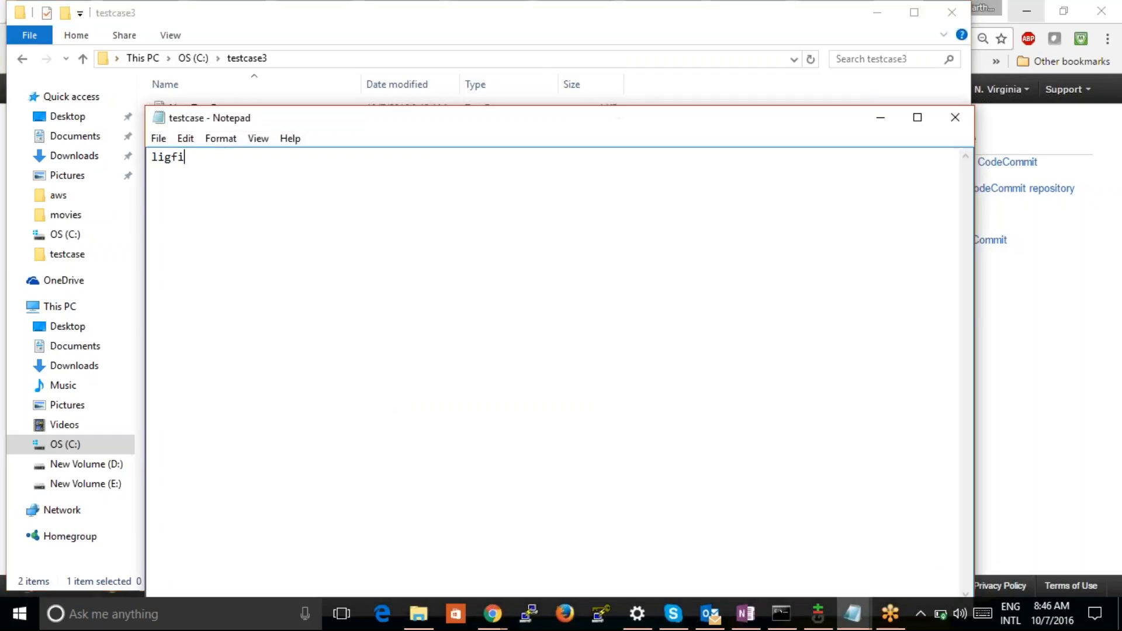
pyautogui.click(159, 140)
pyautogui.click(137, 198)
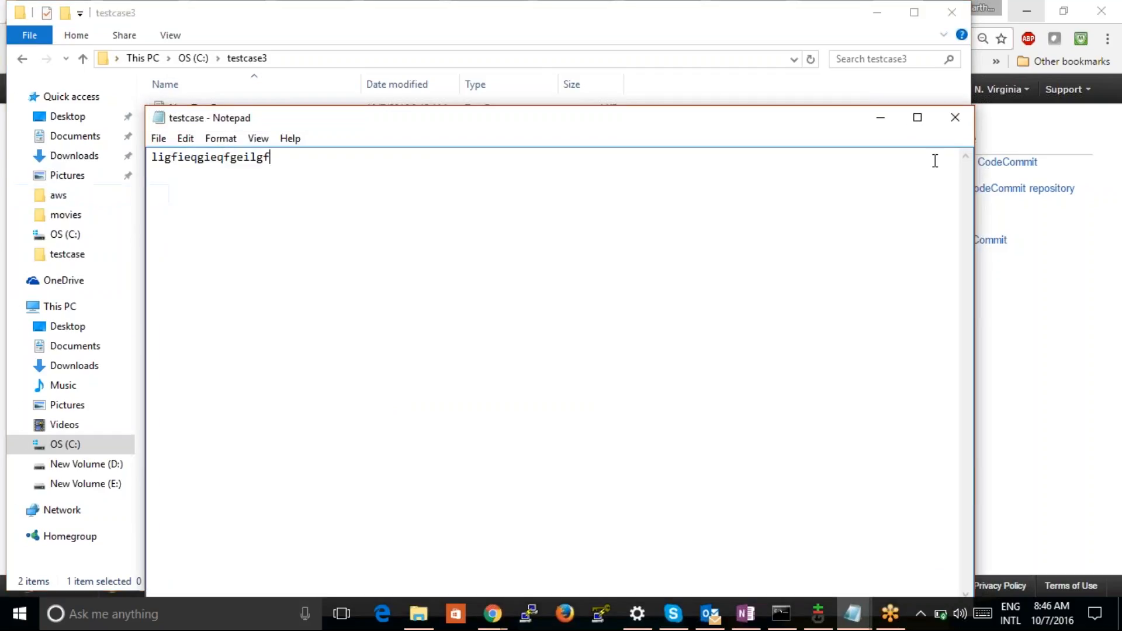
pyautogui.click(955, 118)
pyautogui.click(741, 164)
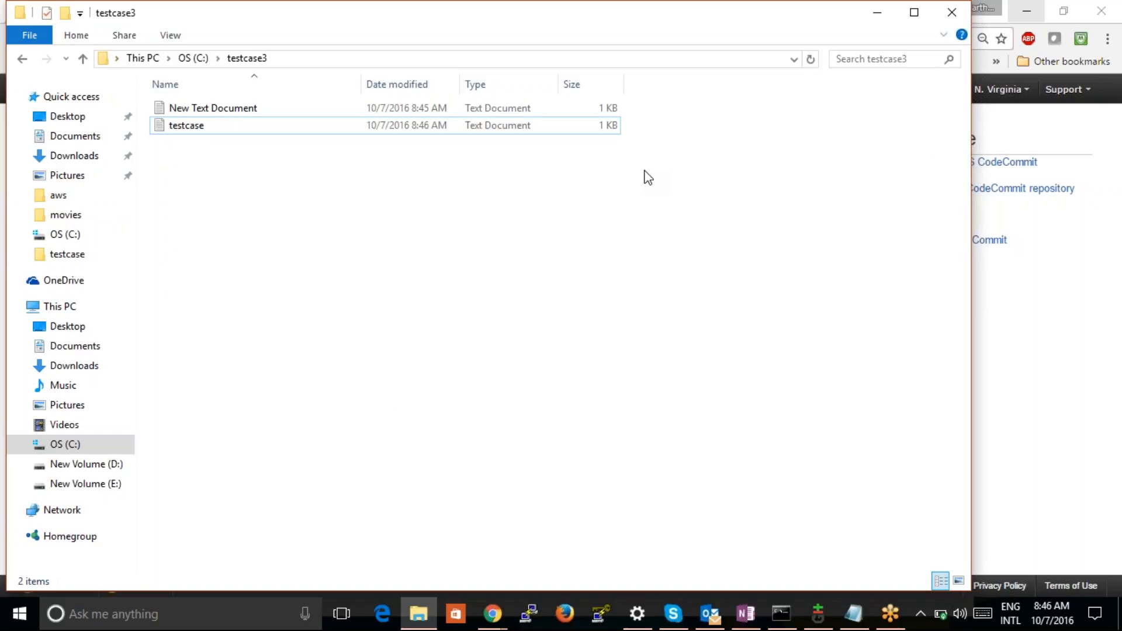
# Switch to the Command Prompt and change the working directory to testcase3
pyautogui.click(781, 613)
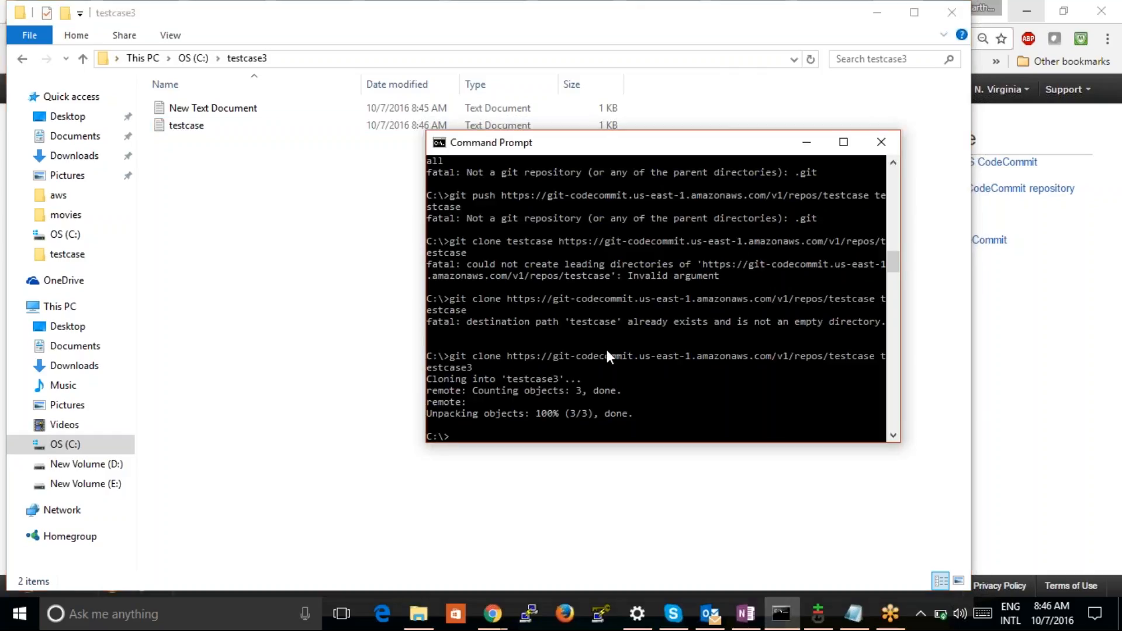
pyautogui.write('cd testcase2')
pyautogui.press('BackSpace')
pyautogui.write('3')
pyautogui.press('Return')
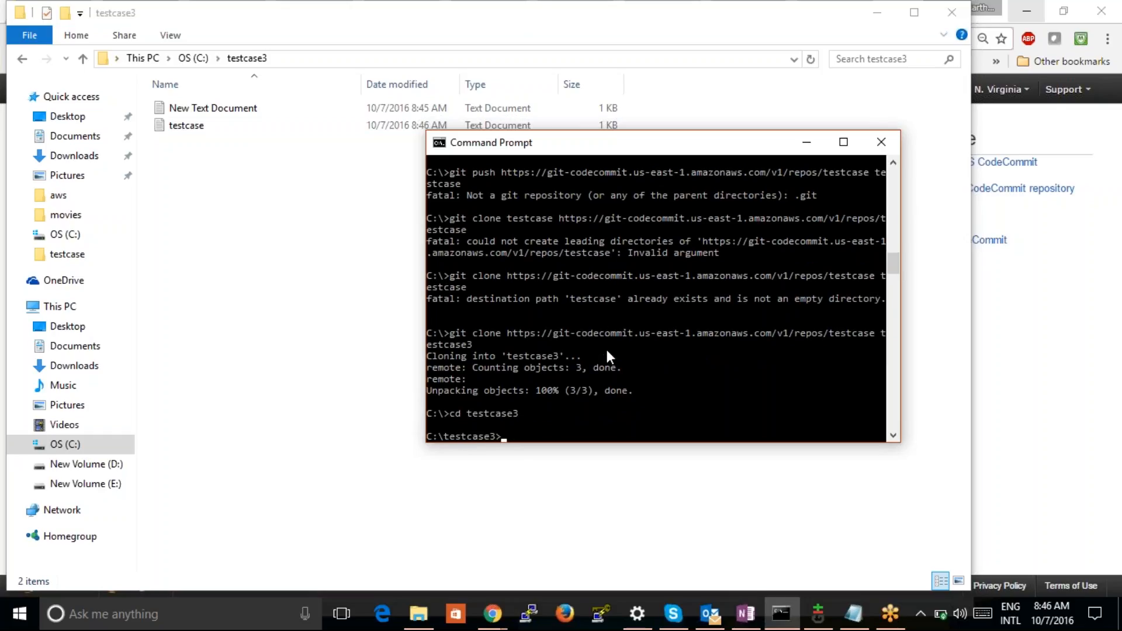
# Try to stage the new file by running "git add testcase" in the testcase3 directory
pyautogui.write('git add')
pyautogui.write('test')
pyautogui.write('case')
pyautogui.press('Return')
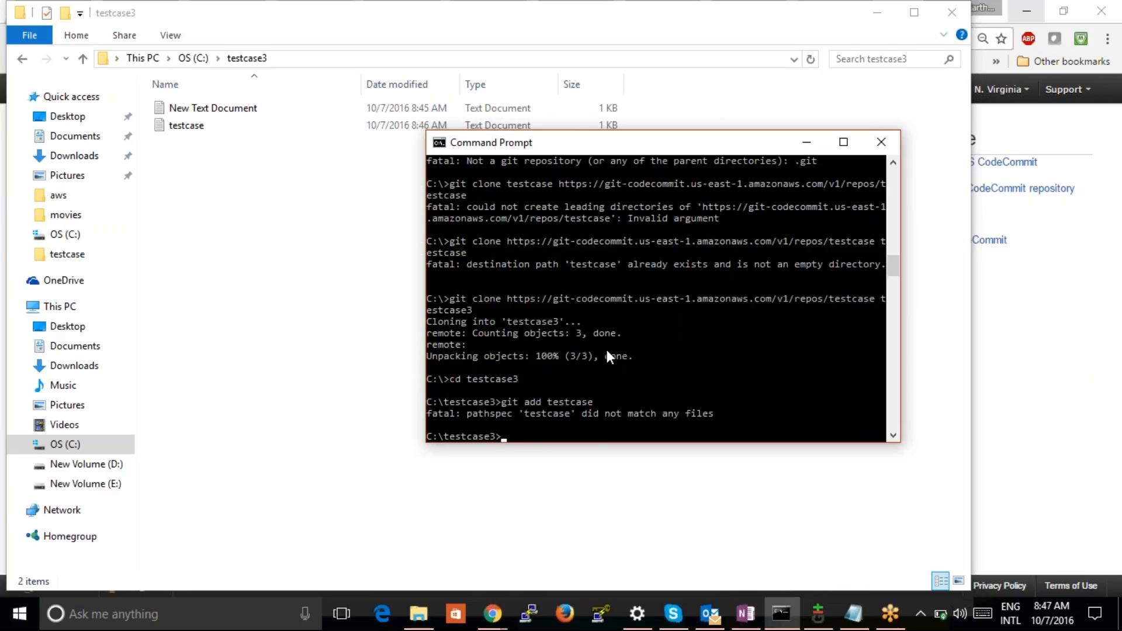
pyautogui.press('Up')
pyautogui.press('Left')
pyautogui.press('Left')
pyautogui.press('Left')
pyautogui.press('Left')
pyautogui.press('Left')
pyautogui.press('Left')
pyautogui.press('Left')
pyautogui.press('Left')
pyautogui.press('Left')
# Switch to the Git Gui window of the testcase2 repository and rescan it for changes
pyautogui.click(810, 137)
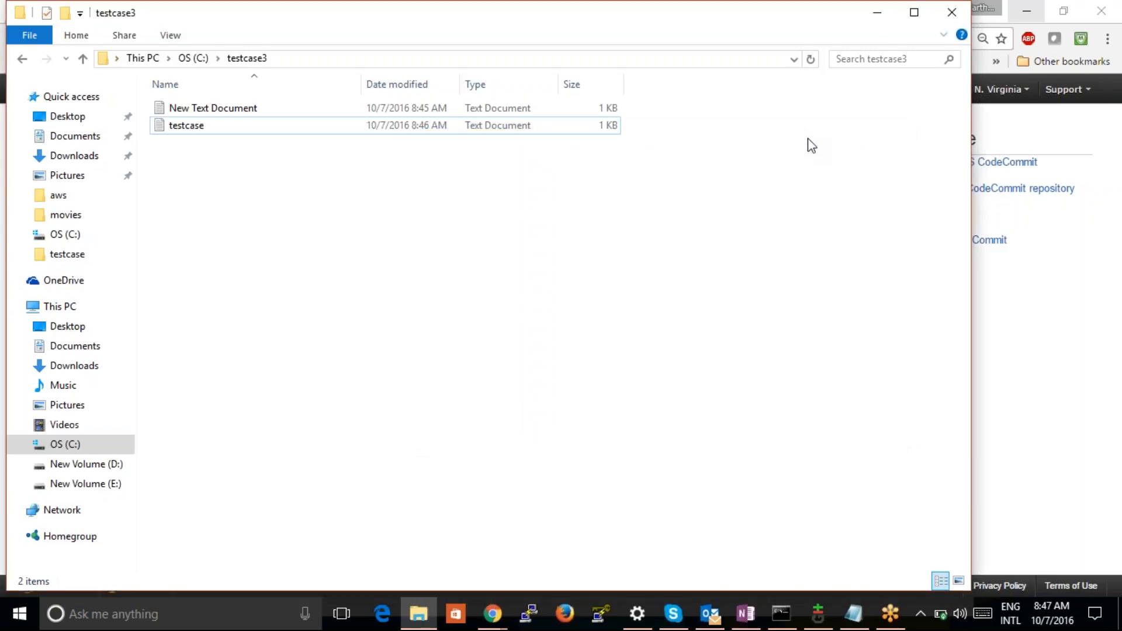
pyautogui.click(817, 614)
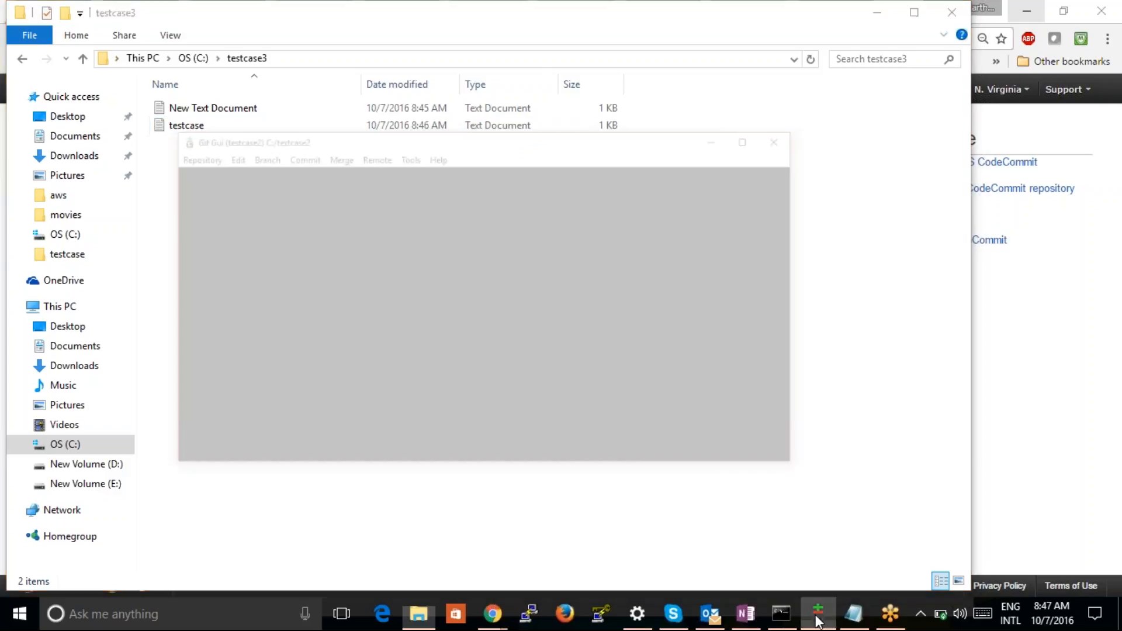
pyautogui.moveTo(276, 43); pyautogui.dragTo(515, 54)
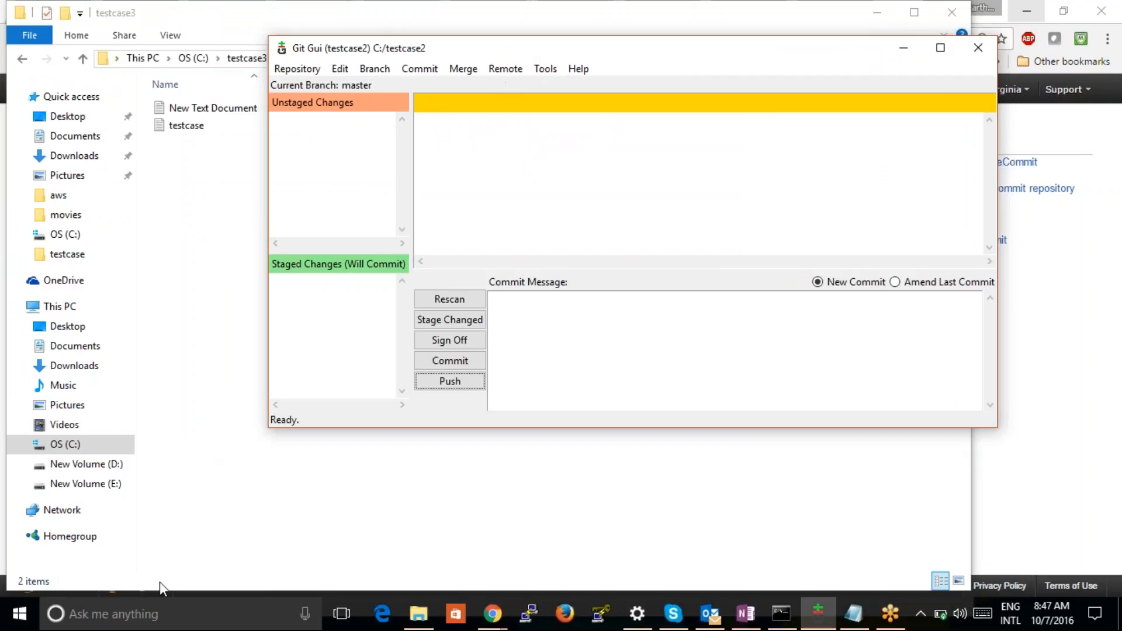
pyautogui.click(158, 613)
pyautogui.write('git')
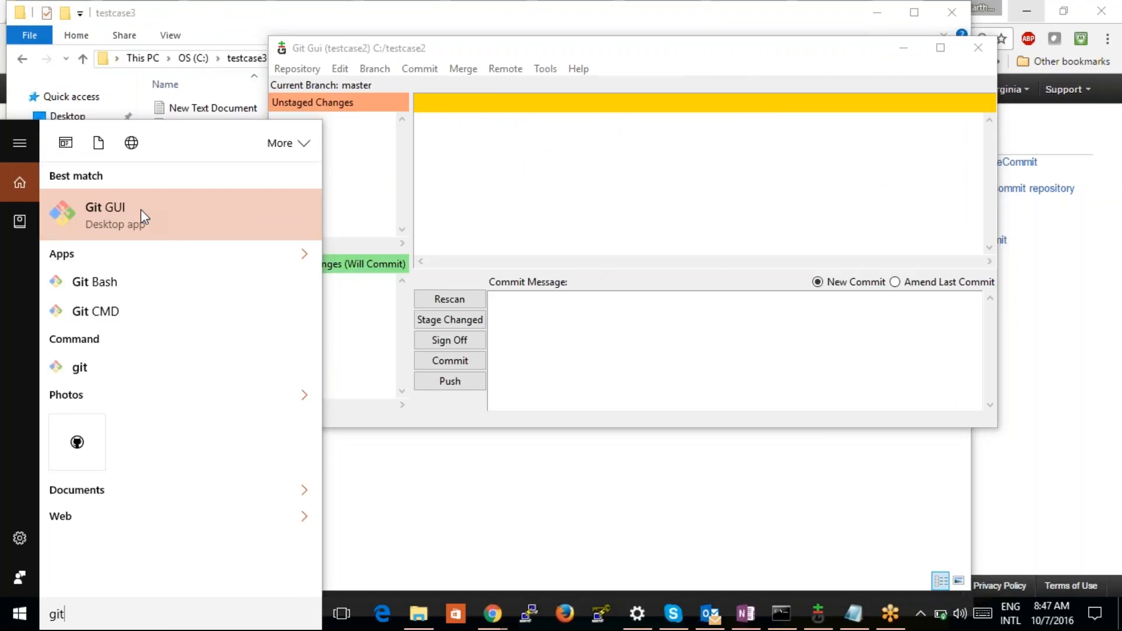
pyautogui.click(587, 59)
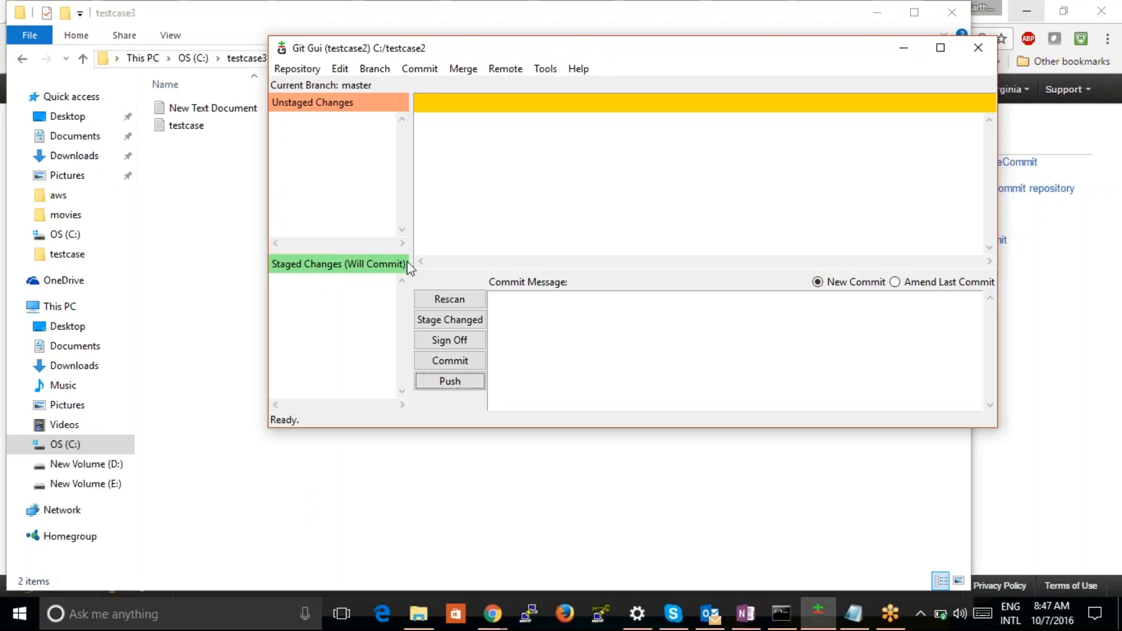
pyautogui.click(457, 294)
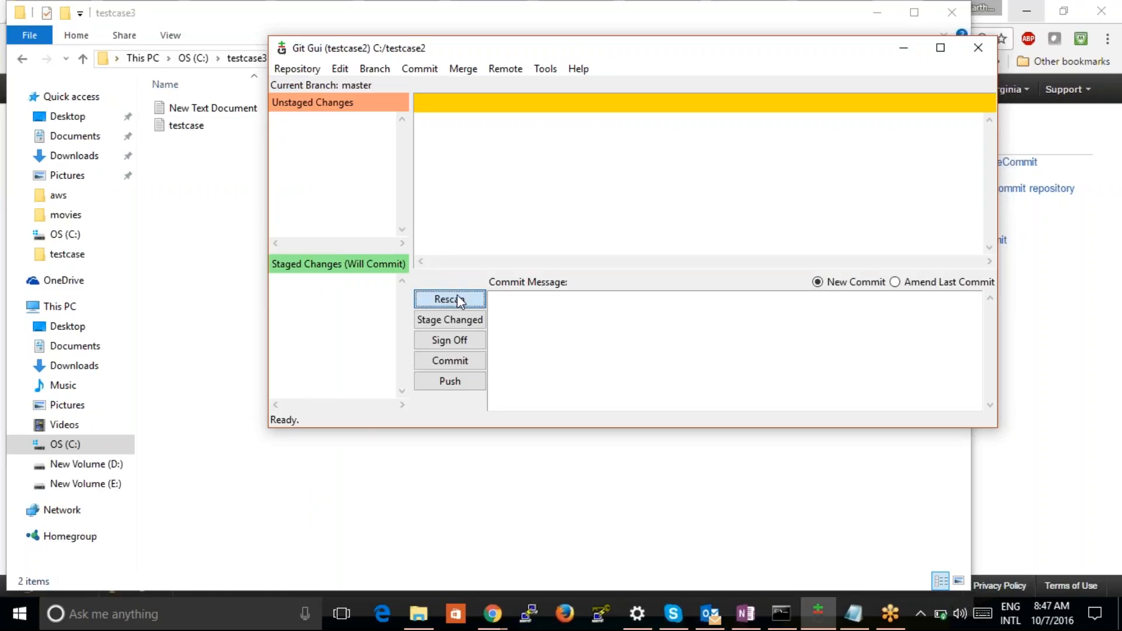
# Quit the Git Gui session of the testcase2 repository
pyautogui.click(317, 69)
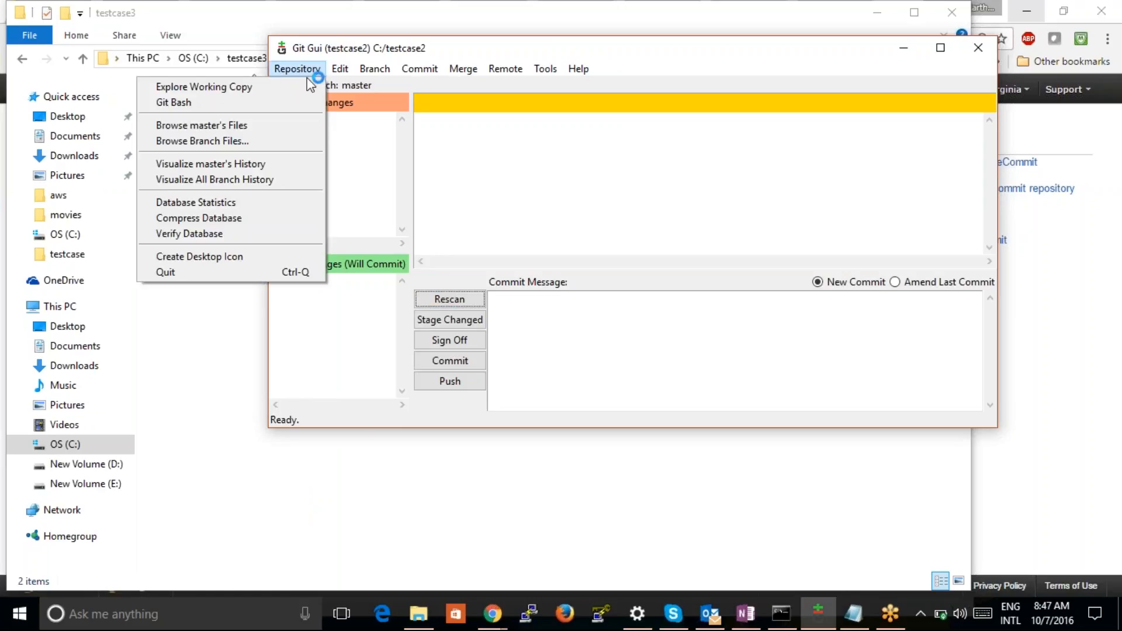
pyautogui.click(438, 51)
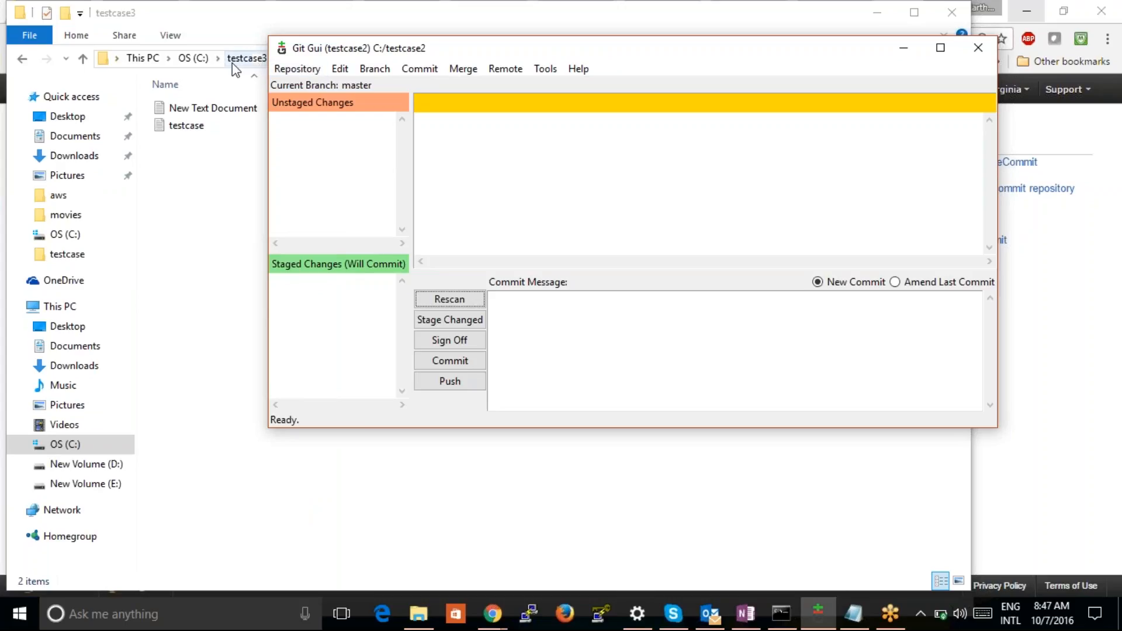
pyautogui.click(298, 70)
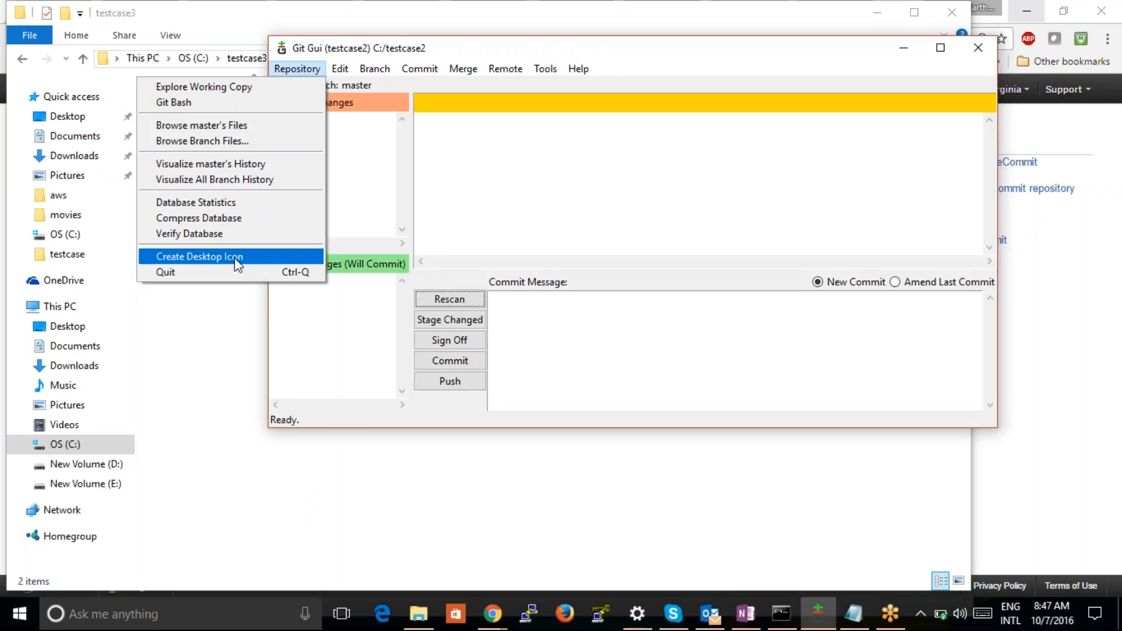
pyautogui.click(230, 272)
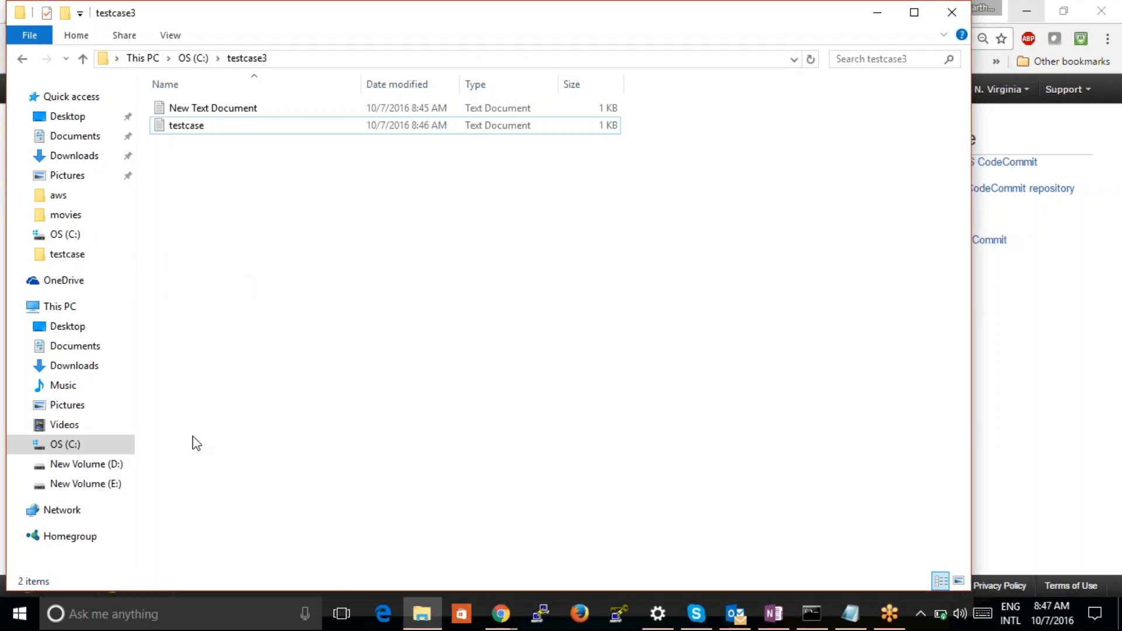
# Launch Git GUI again and choose to open an existing repository
pyautogui.click(193, 615)
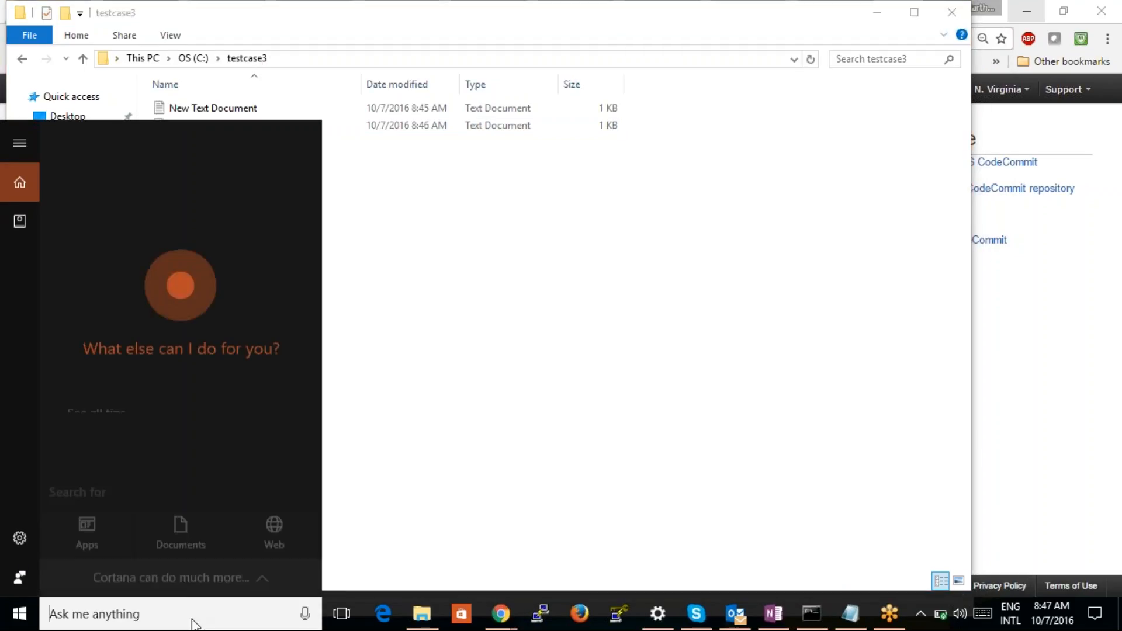
pyautogui.write('git')
pyautogui.press('Return')
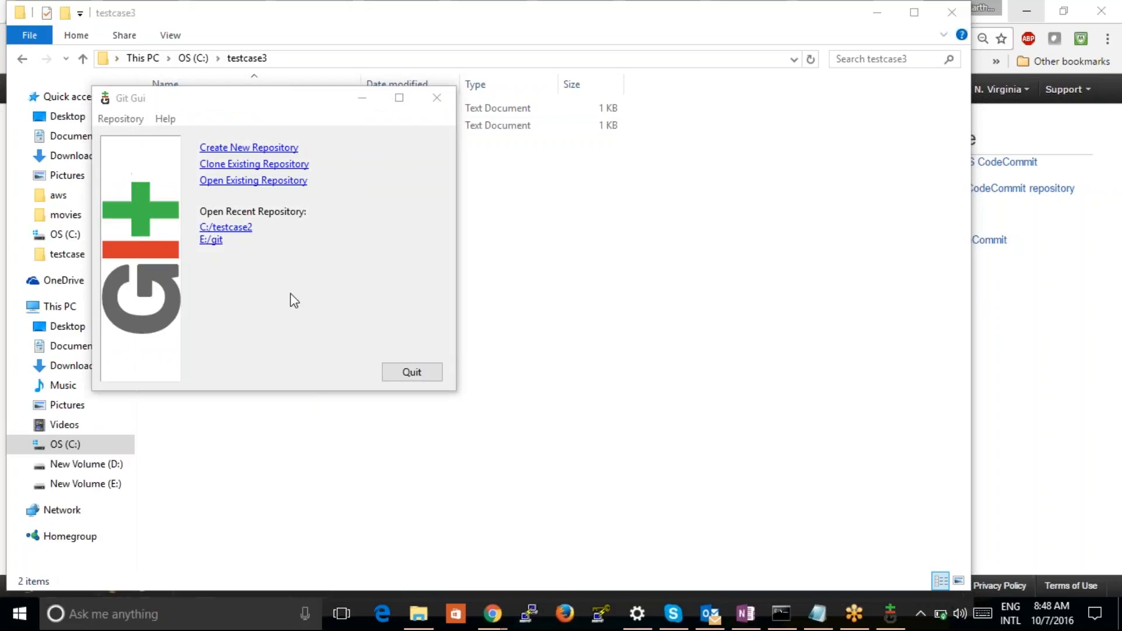
pyautogui.moveTo(332, 88); pyautogui.dragTo(606, 118)
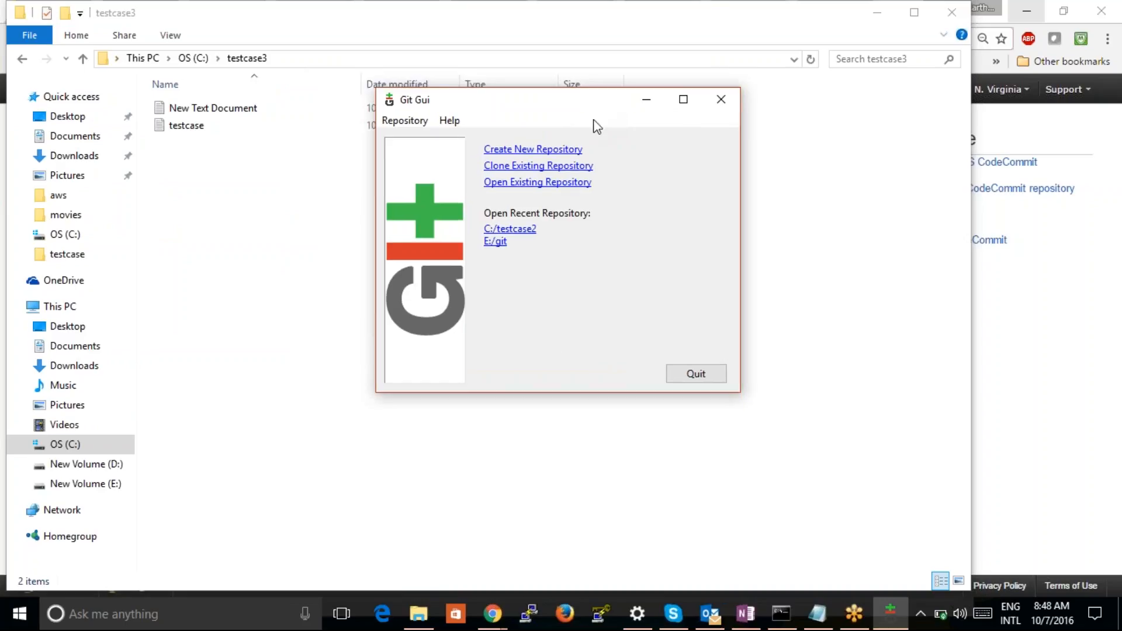
pyautogui.click(558, 182)
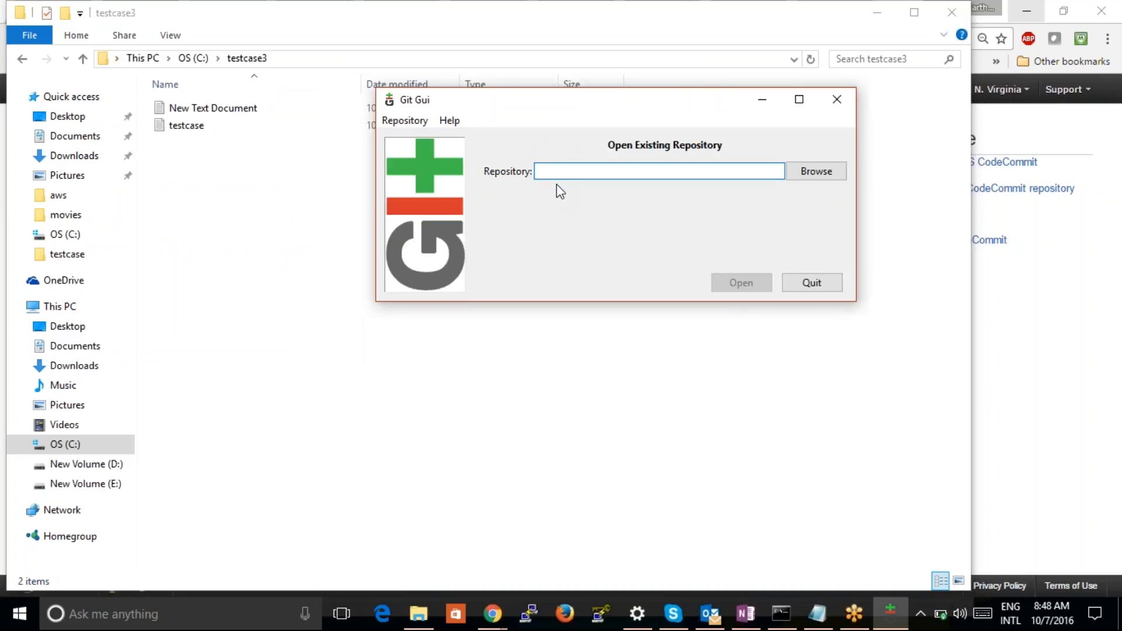
# Browse for the repository folder and go to the OS (C:) drive
pyautogui.click(807, 176)
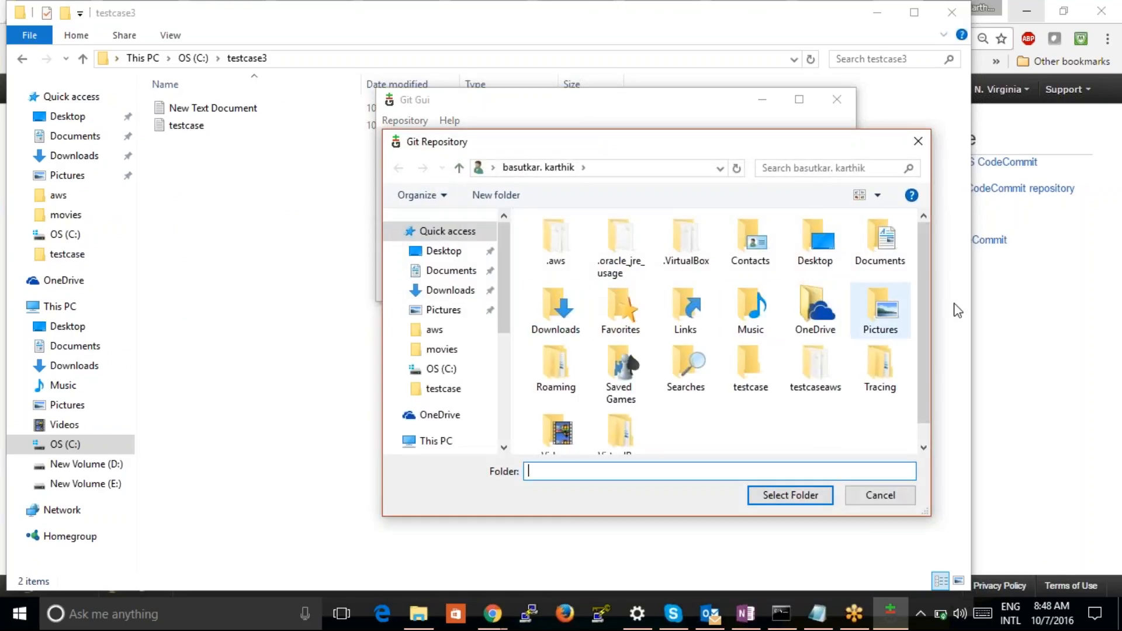
pyautogui.scroll(-1, 921, 324)
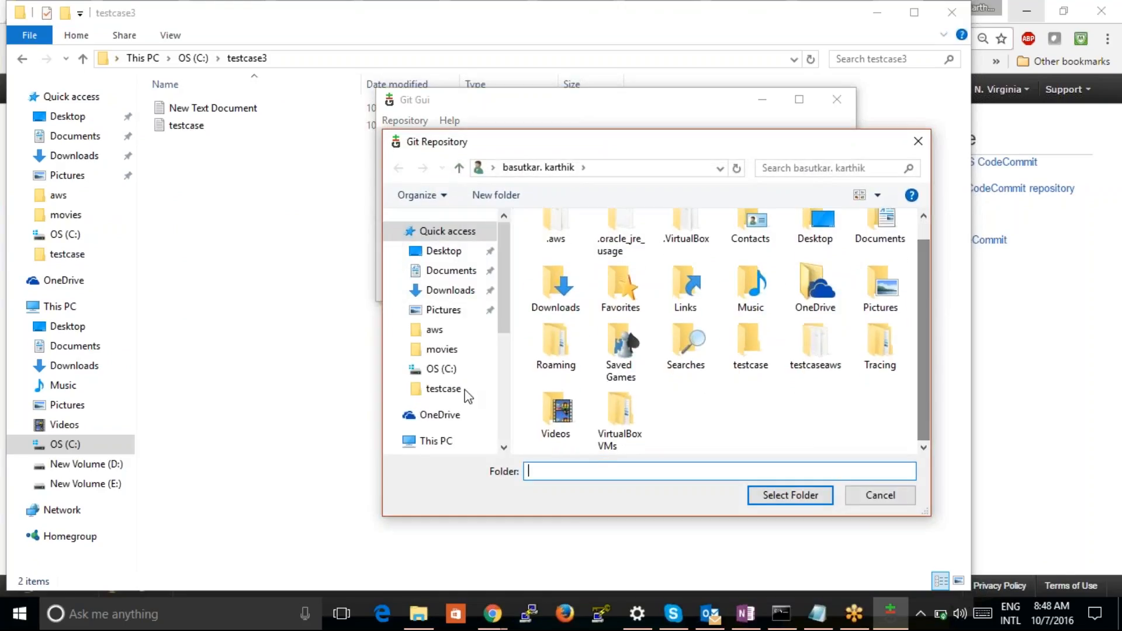
pyautogui.click(444, 442)
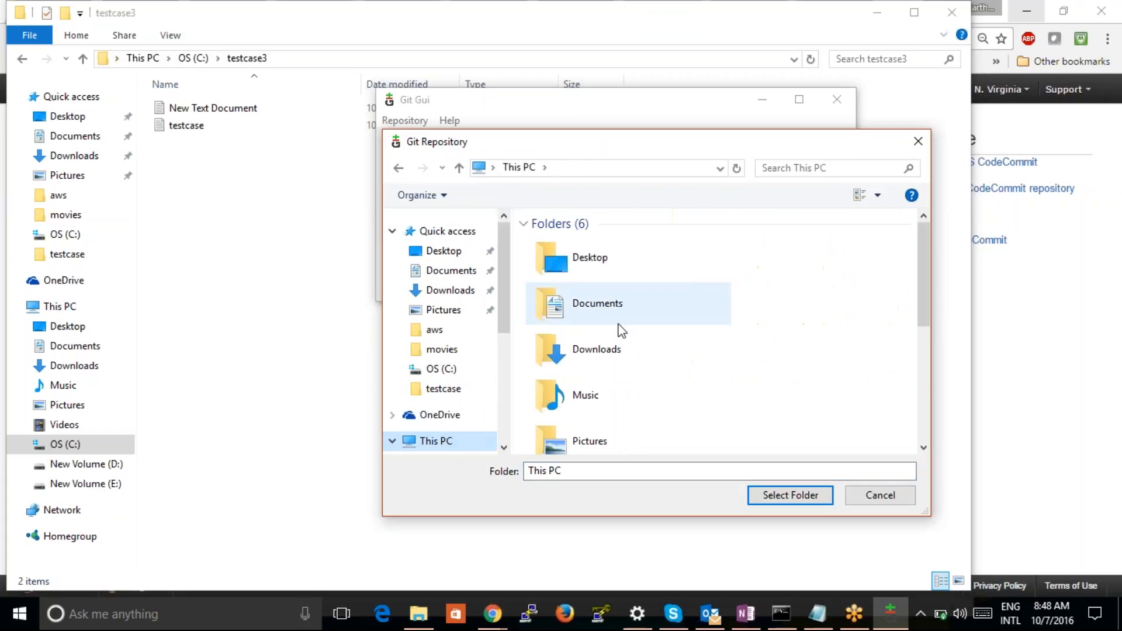
pyautogui.moveTo(921, 305); pyautogui.dragTo(921, 380)
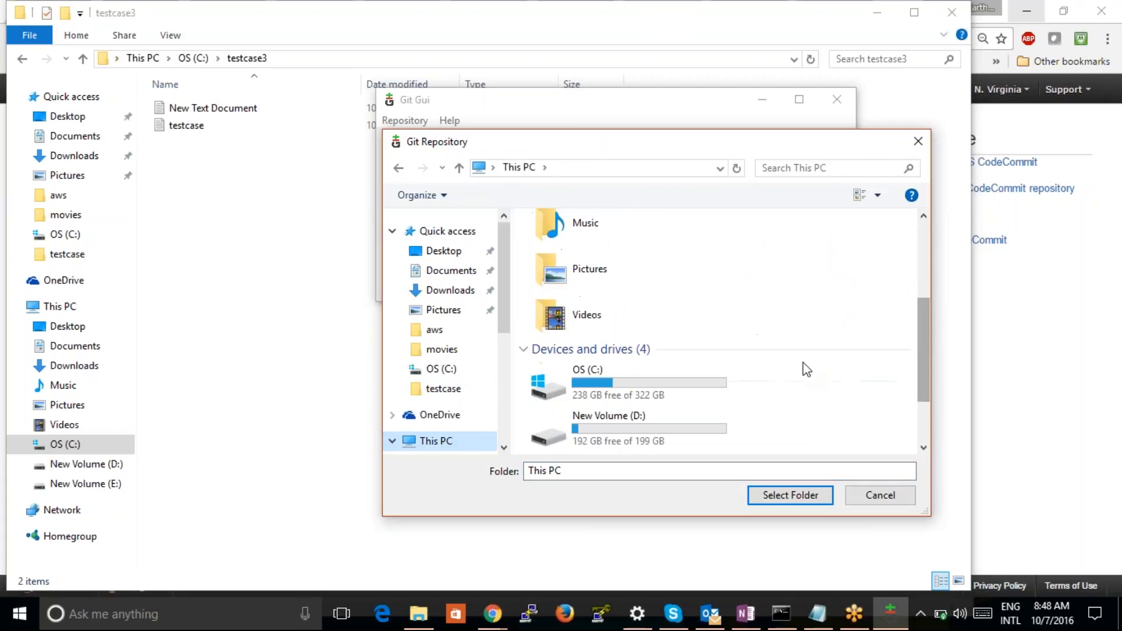
pyautogui.doubleClick(639, 383)
pyautogui.moveTo(638, 399); pyautogui.dragTo(941, 369)
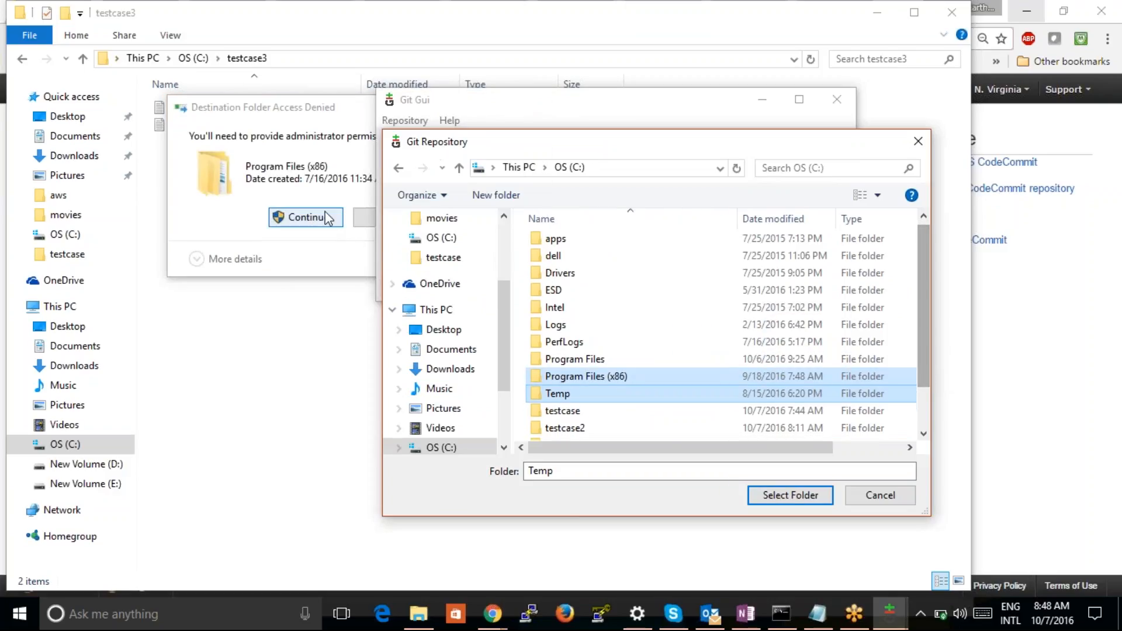
pyautogui.click(303, 258)
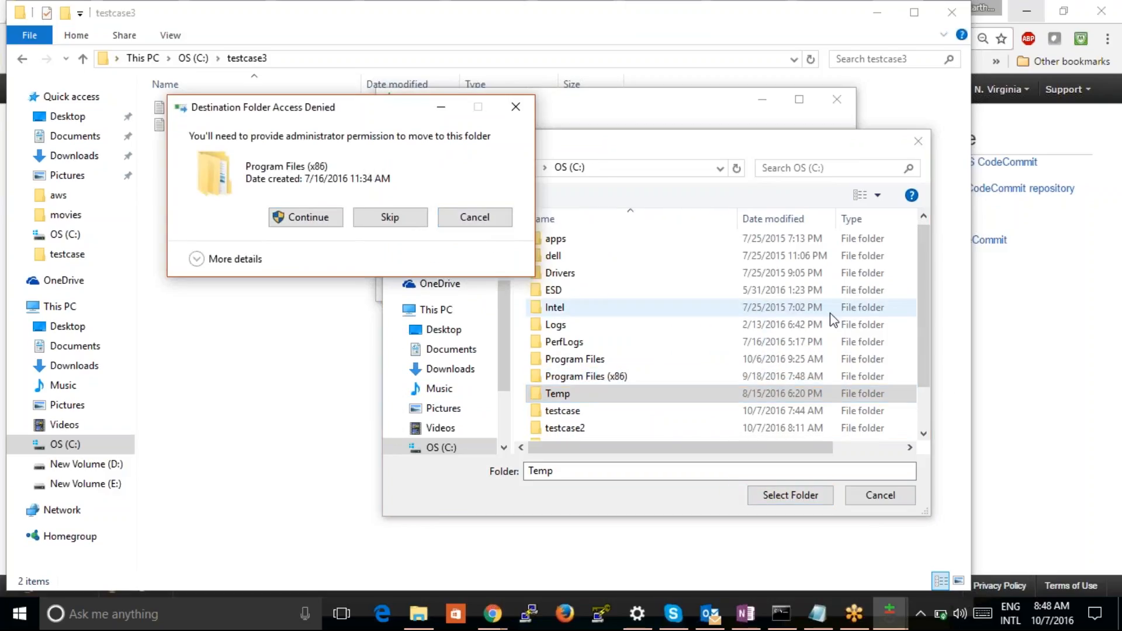
pyautogui.press('Escape')
# Select the testcase3 folder on drive C as the repository and open it in Git Gui
pyautogui.scroll(-1, 923, 374)
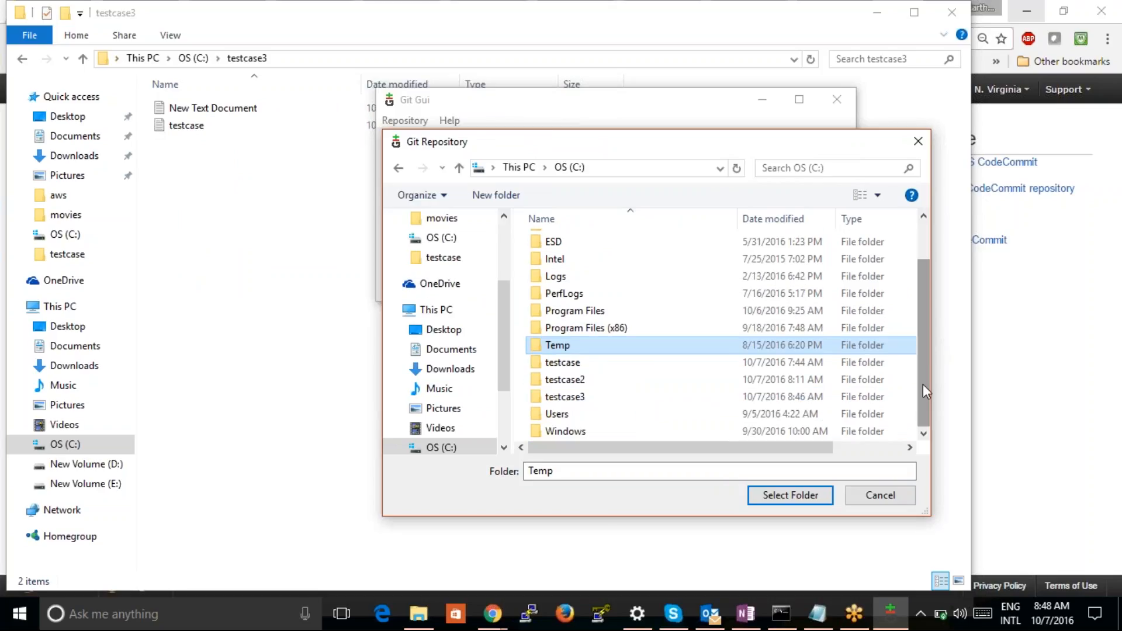
pyautogui.doubleClick(676, 397)
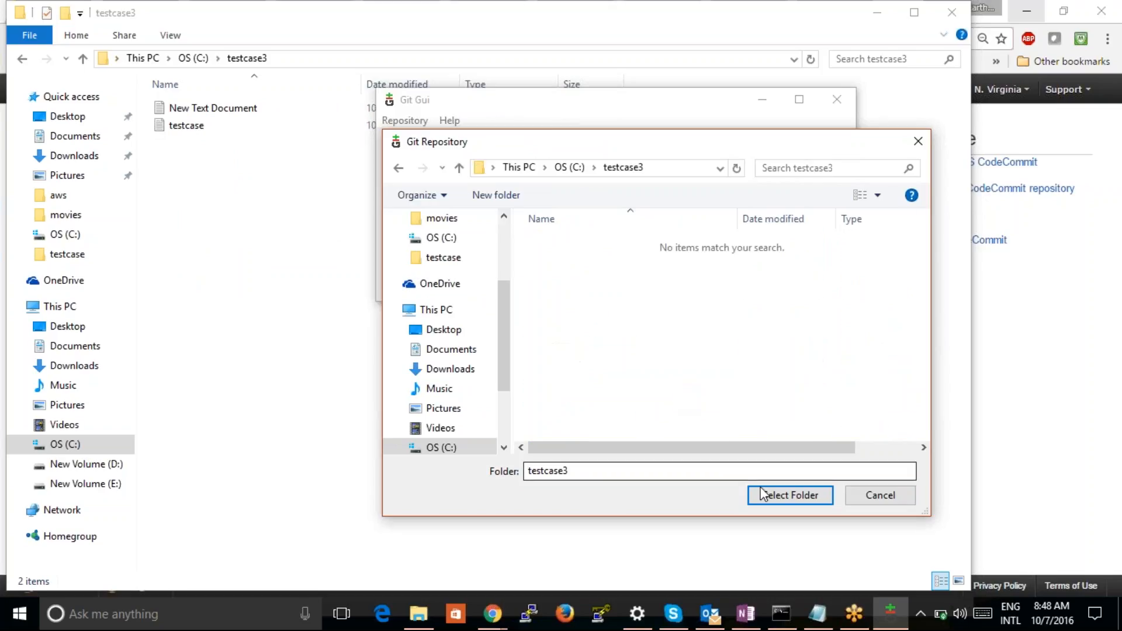
pyautogui.click(790, 495)
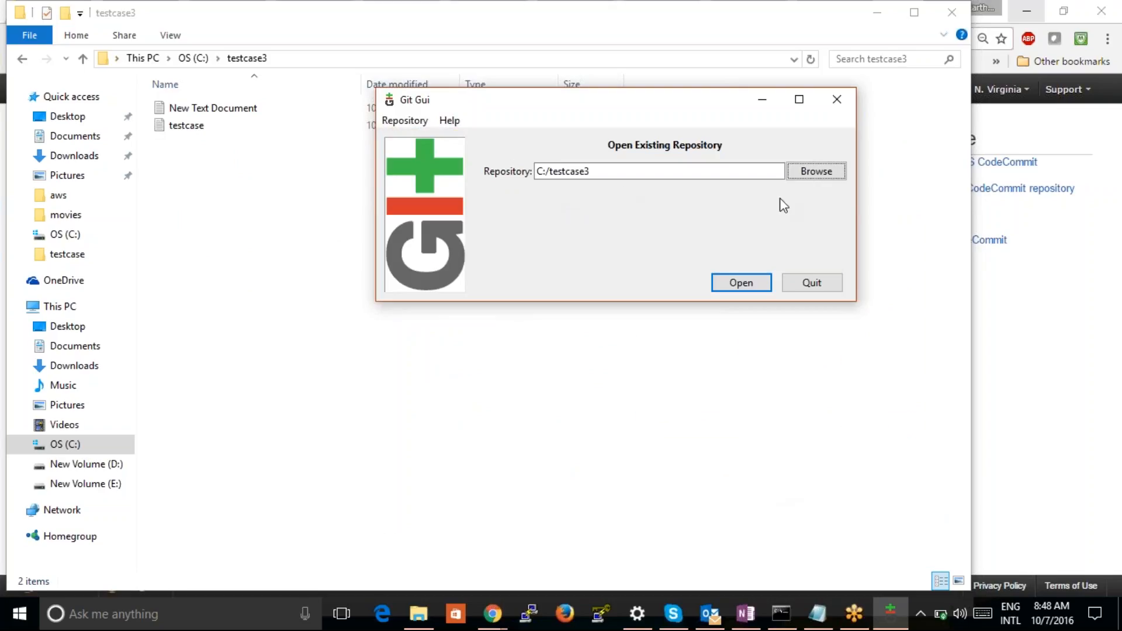
pyautogui.click(754, 286)
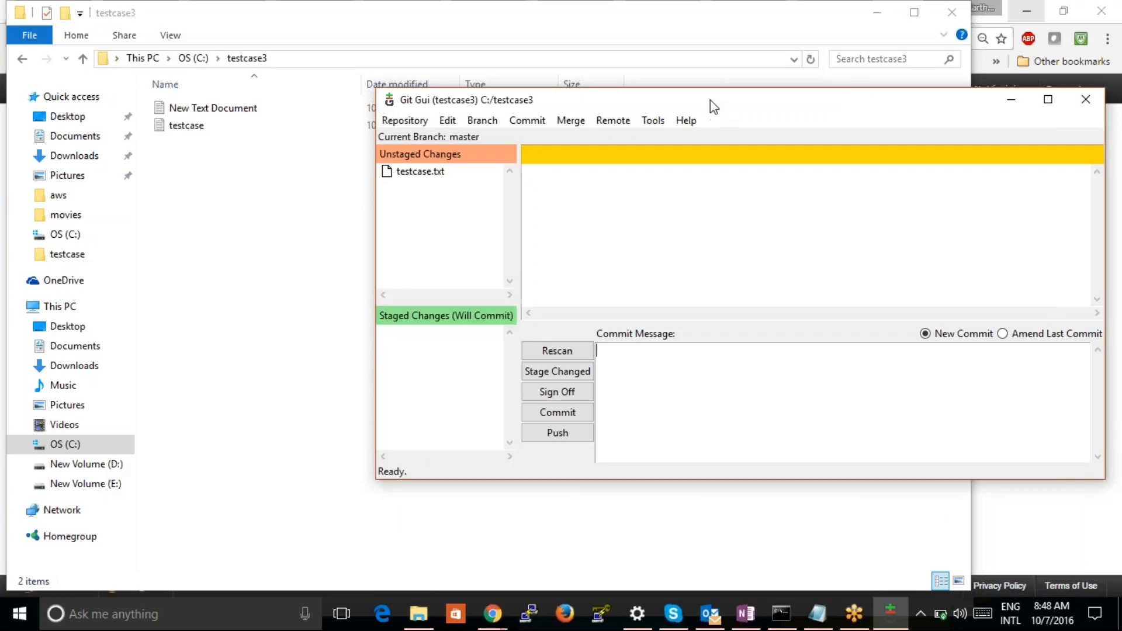
# Check the content of the untracked testcase.txt file and stage it for commit
pyautogui.moveTo(710, 107); pyautogui.dragTo(679, 76)
pyautogui.click(399, 148)
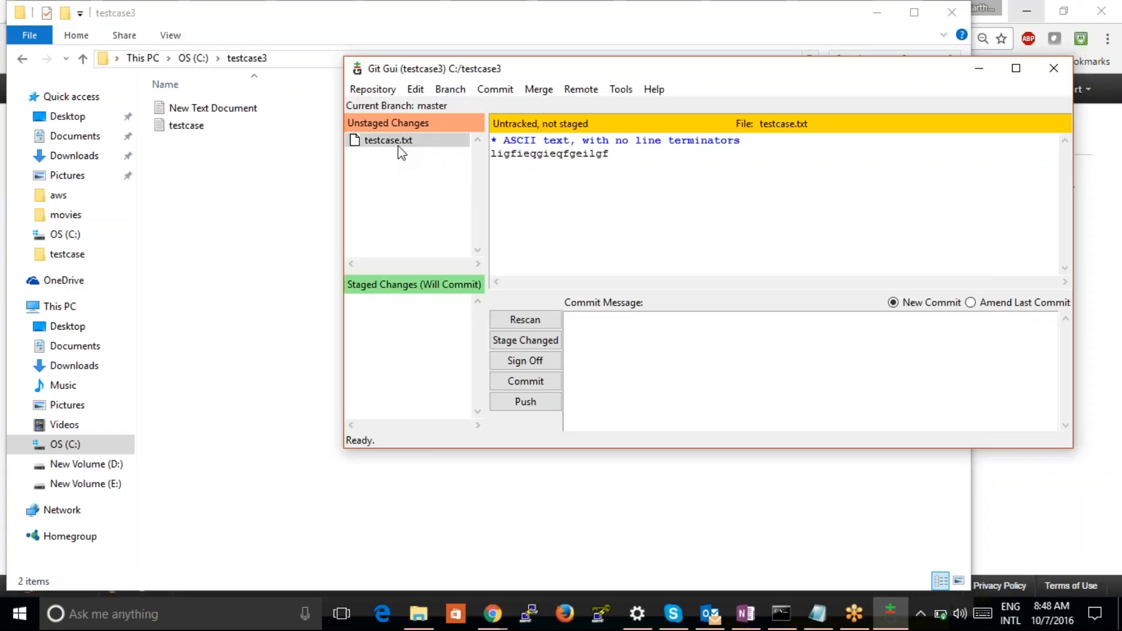
pyautogui.moveTo(623, 153); pyautogui.dragTo(491, 154)
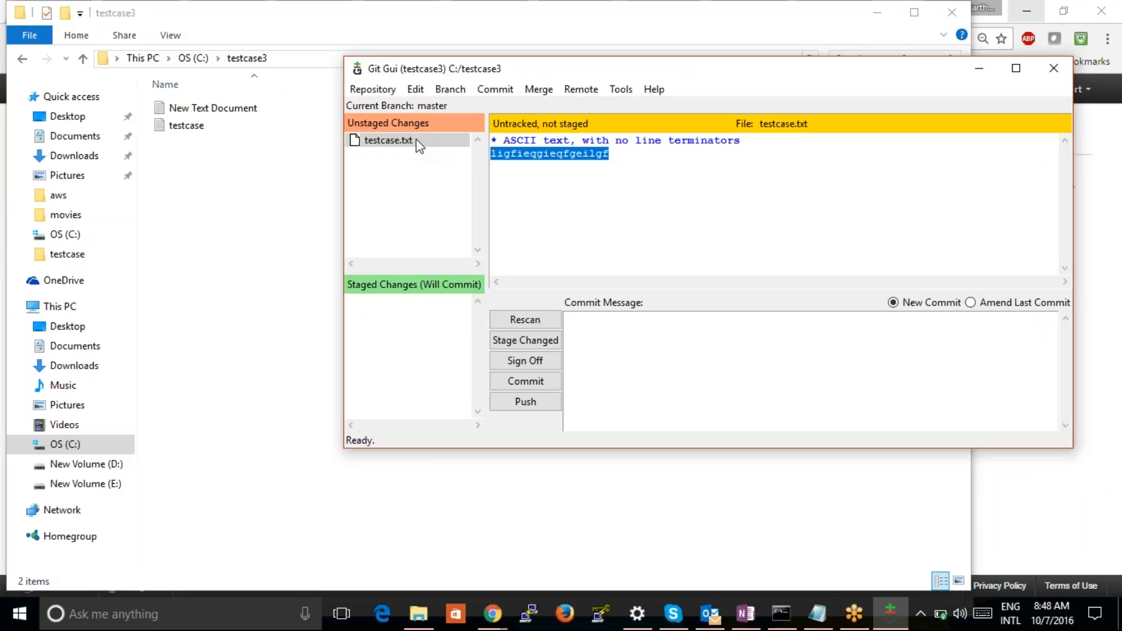
pyautogui.click(537, 339)
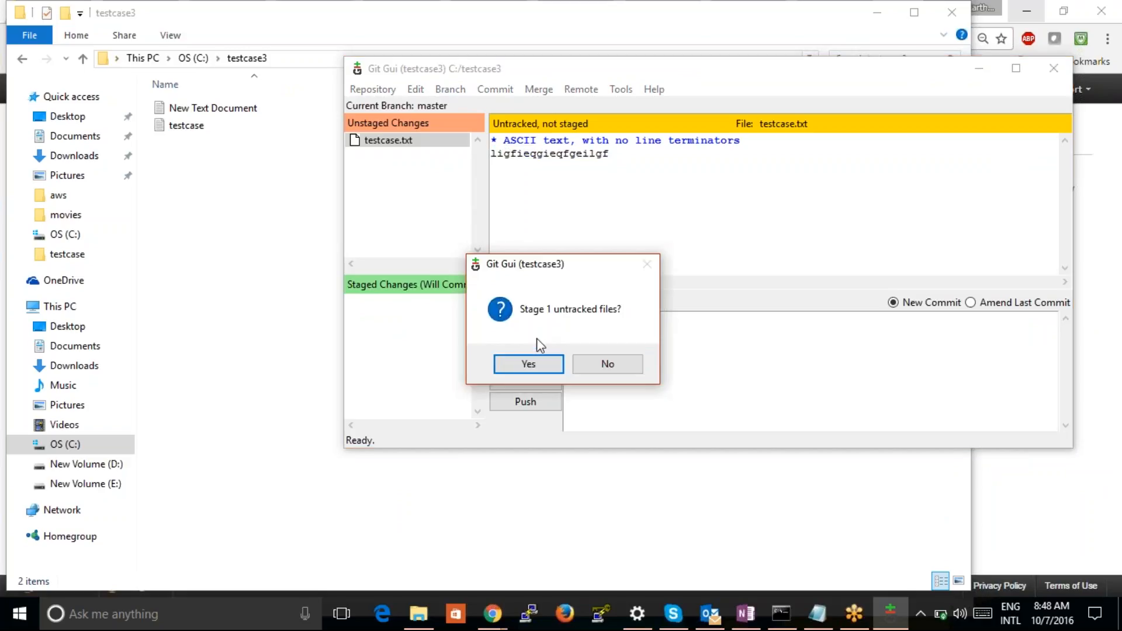
pyautogui.click(529, 364)
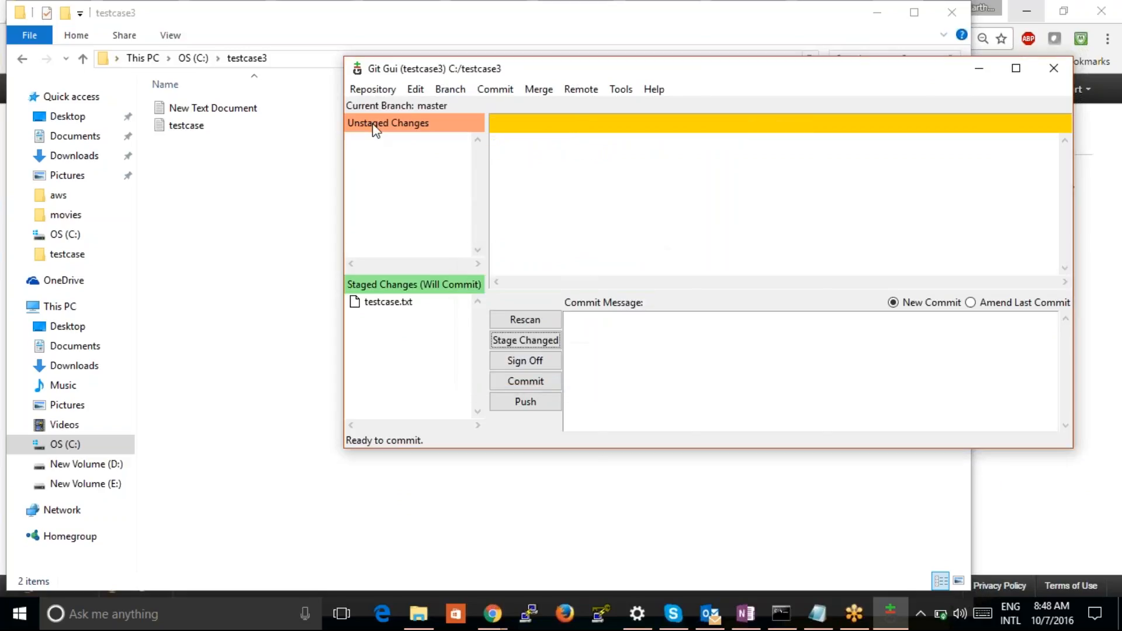
# Commit the staged testcase.txt with the message "craeted for testcase senario 1"
pyautogui.click(408, 309)
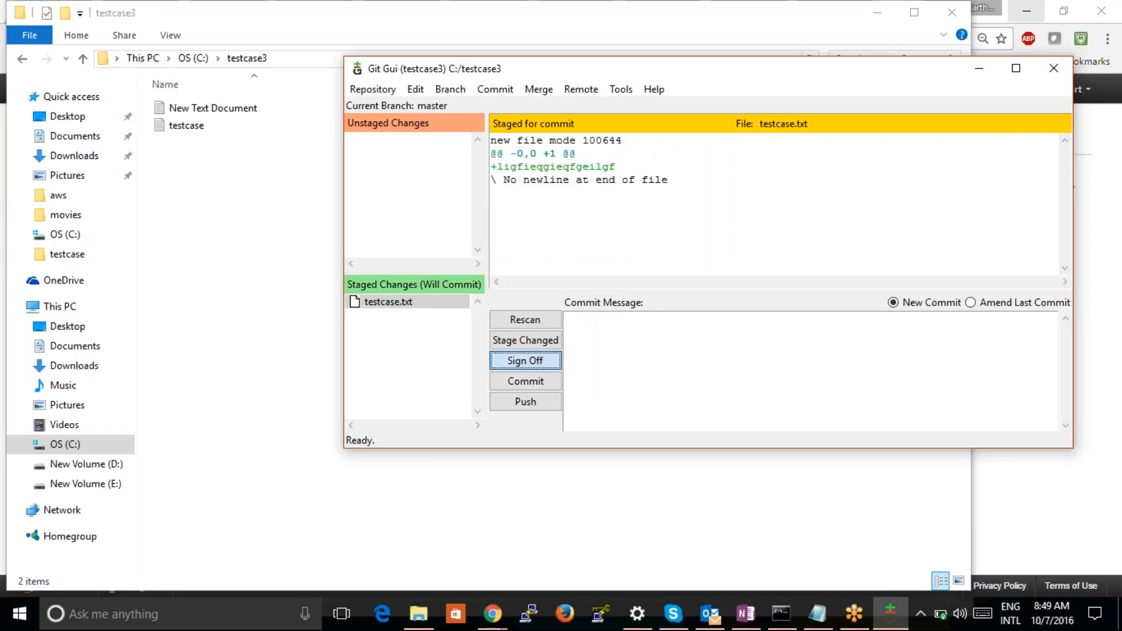
pyautogui.click(525, 361)
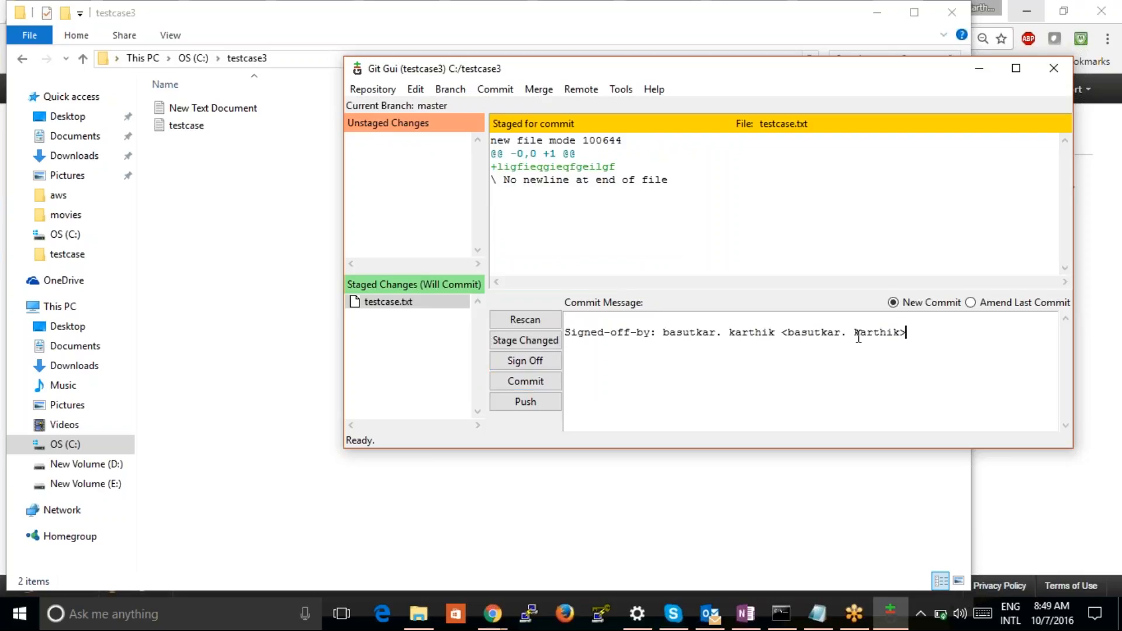
pyautogui.hotkey('ctrl', 'a')
pyautogui.write('c')
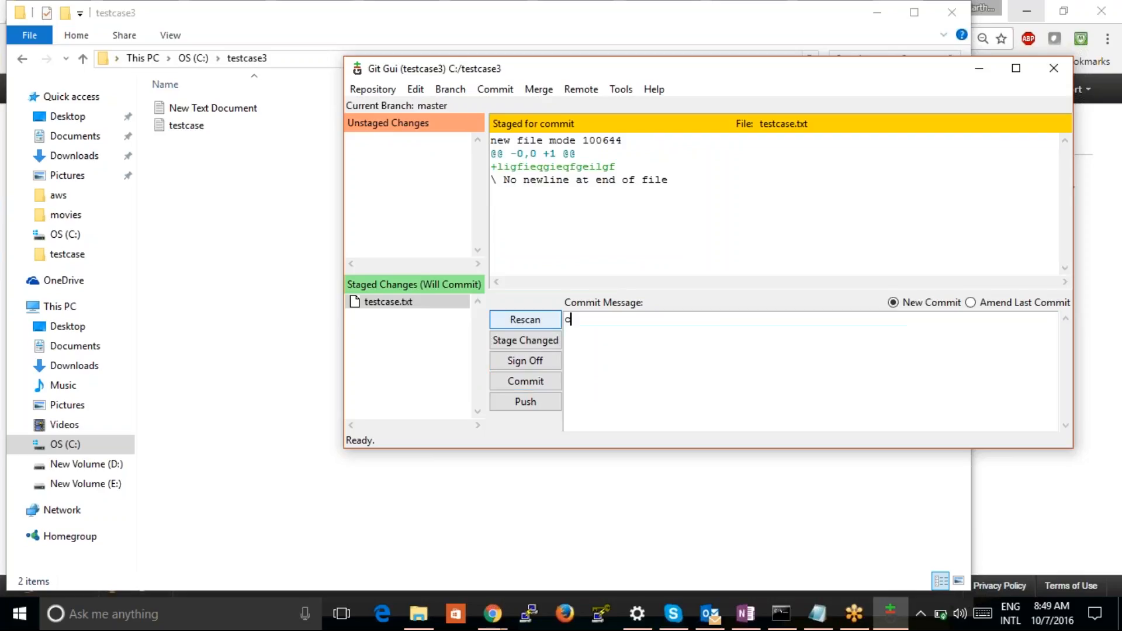
pyautogui.write('raeted for testcase senario 1')
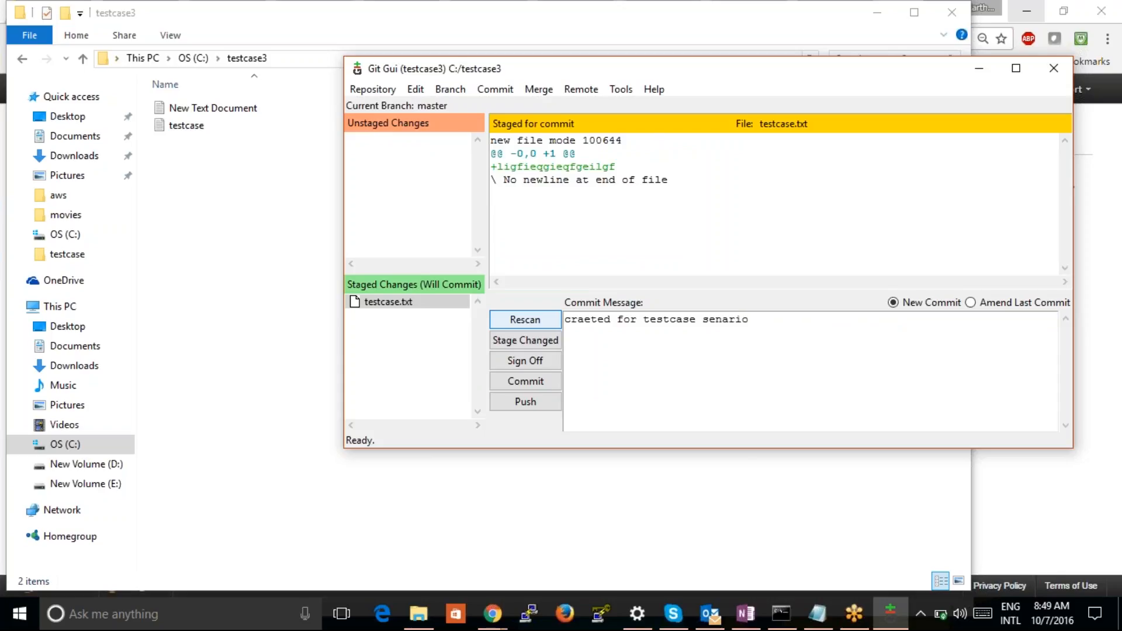
pyautogui.click(528, 385)
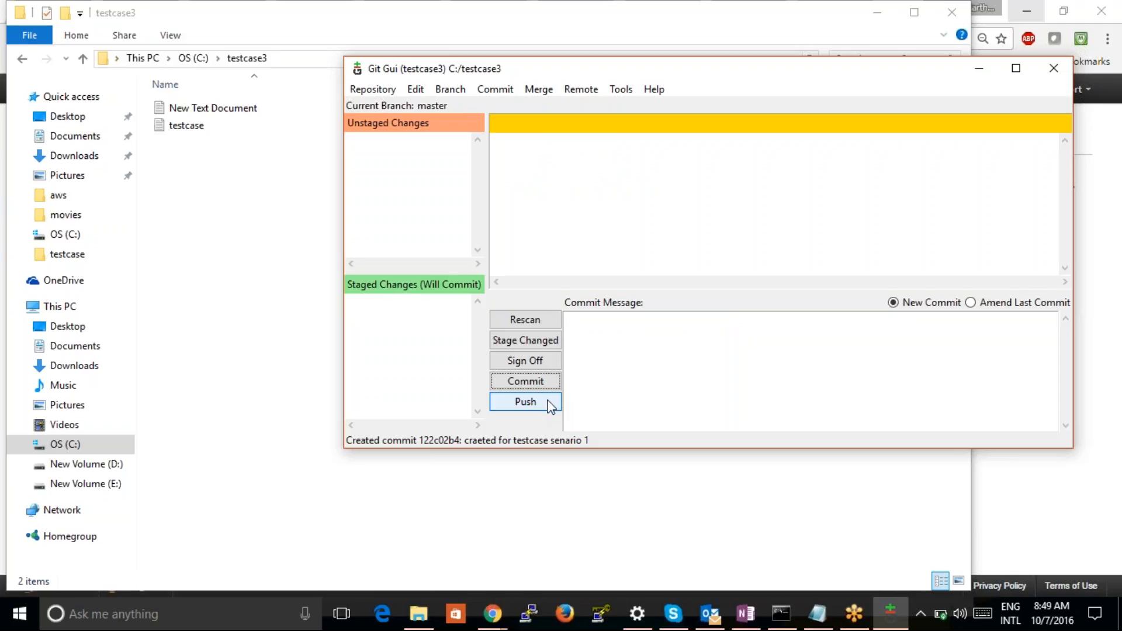
# Push the master branch to the origin remote with all transfer options left off
pyautogui.click(525, 402)
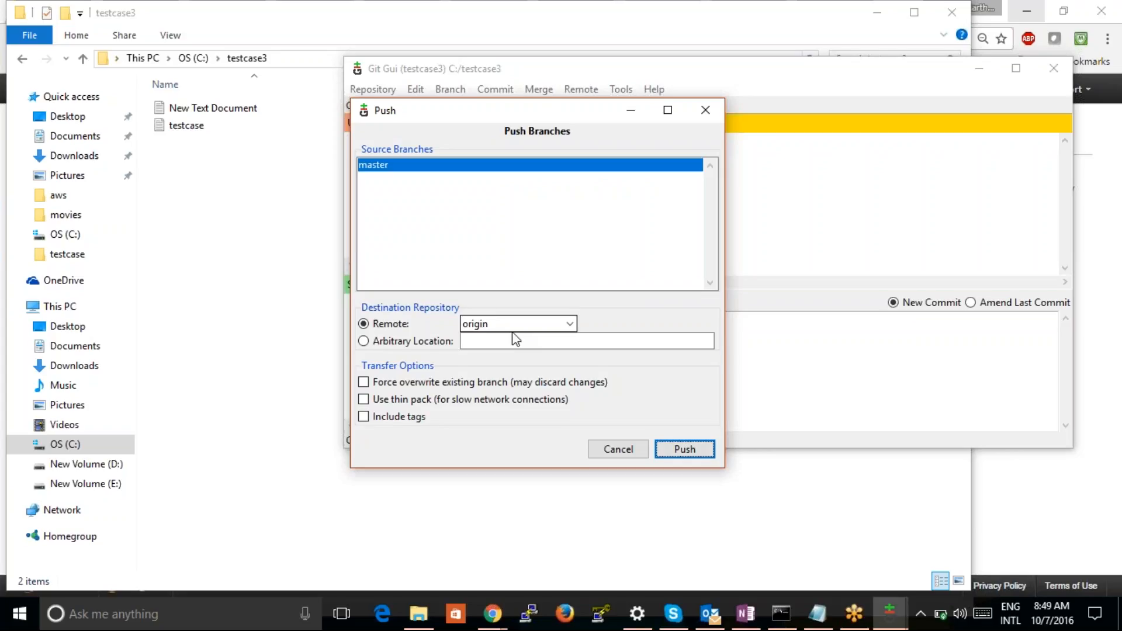
pyautogui.click(698, 452)
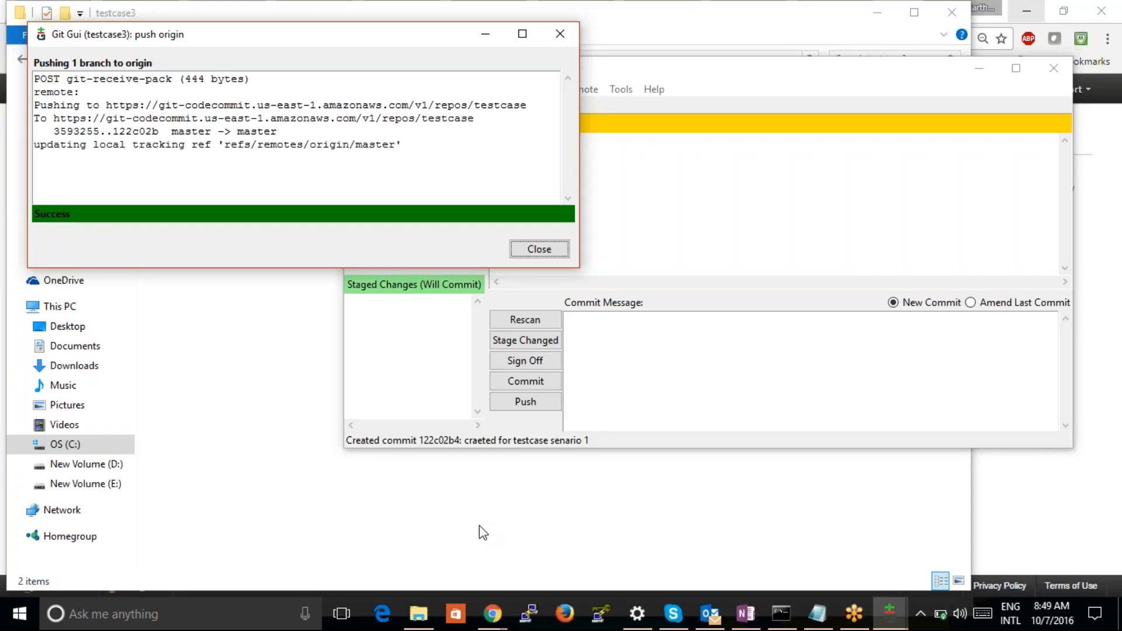
# Switch to the AWS CodeCommit console in Chrome, open the testcase repository and view the content of testcase.txt
pyautogui.click(496, 624)
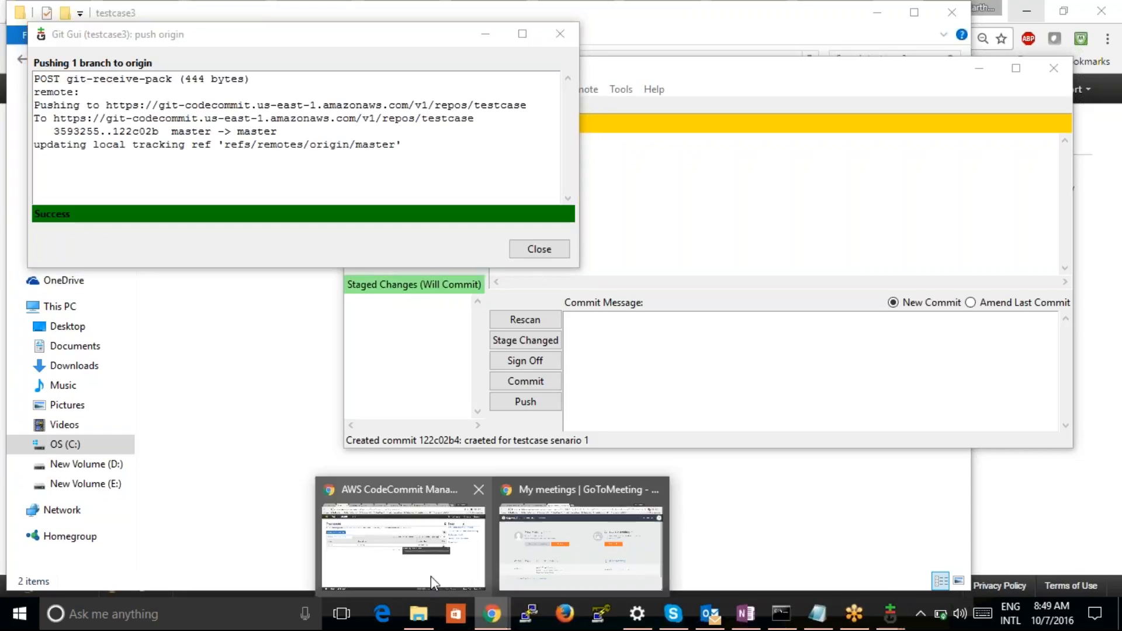
pyautogui.click(396, 570)
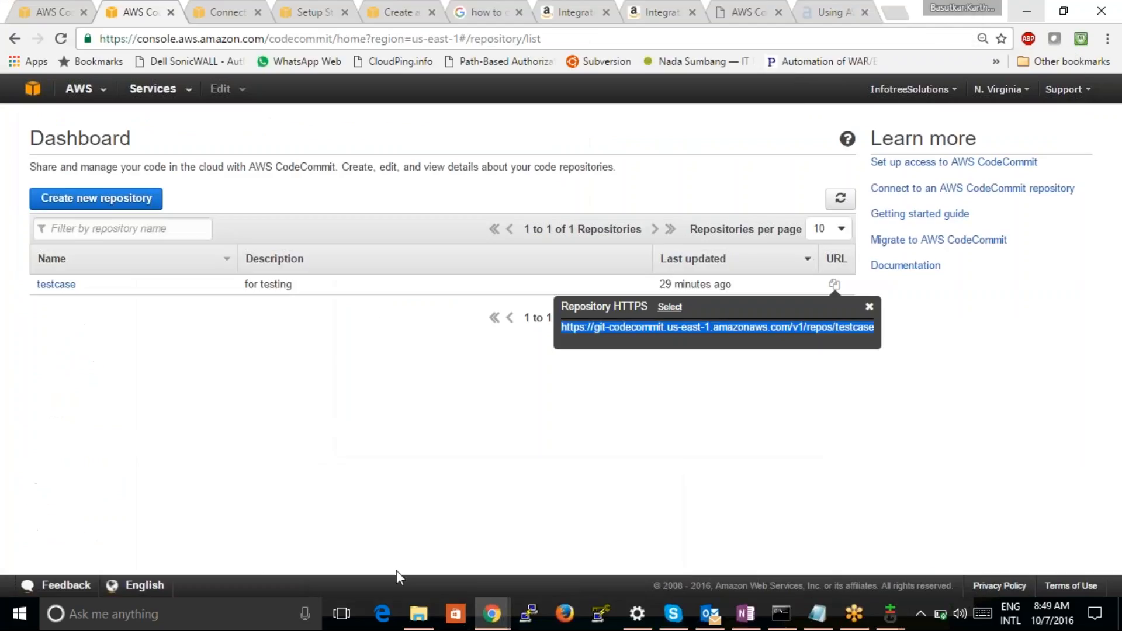
pyautogui.click(47, 290)
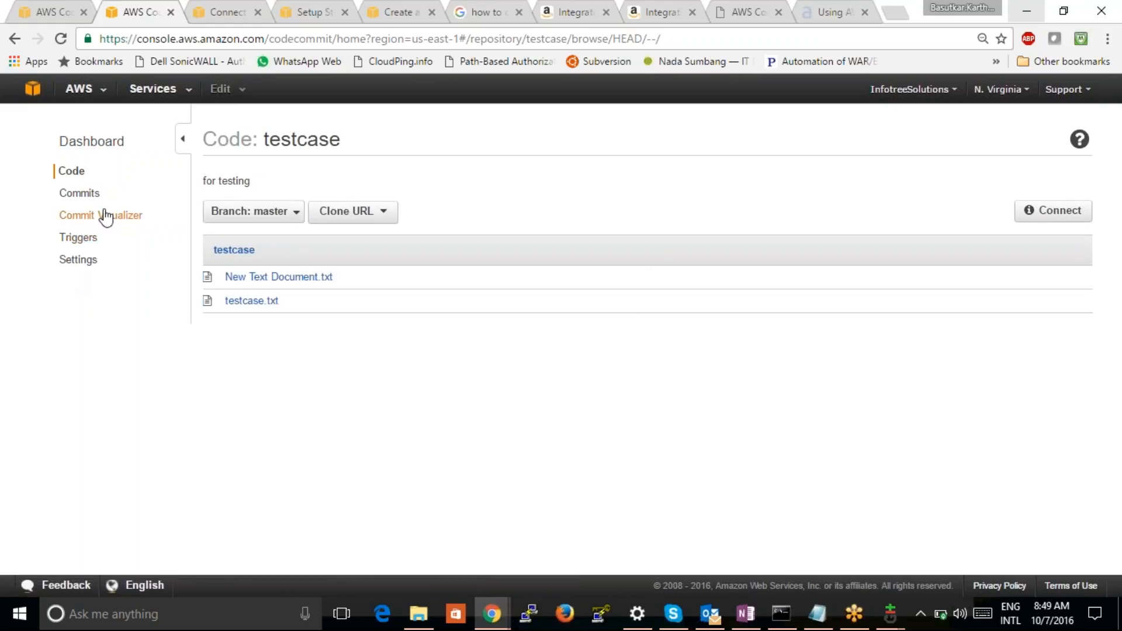
pyautogui.click(250, 301)
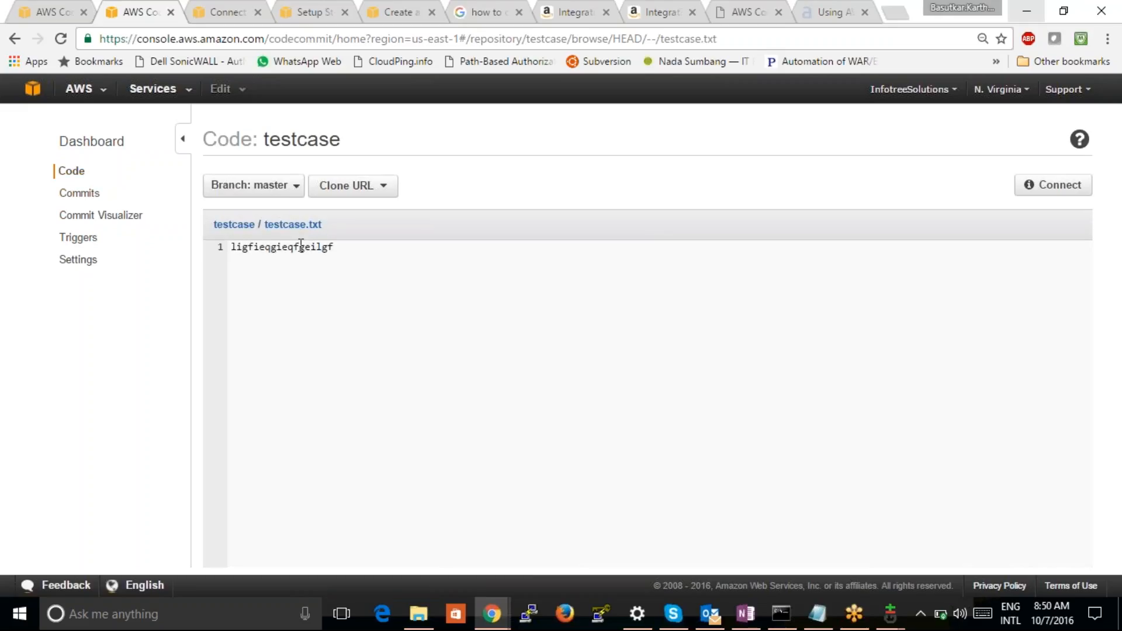
# Check the "craeted for testcase senario 1" commit in the repository's commit history and display the Commit Visualizer graph
pyautogui.click(82, 193)
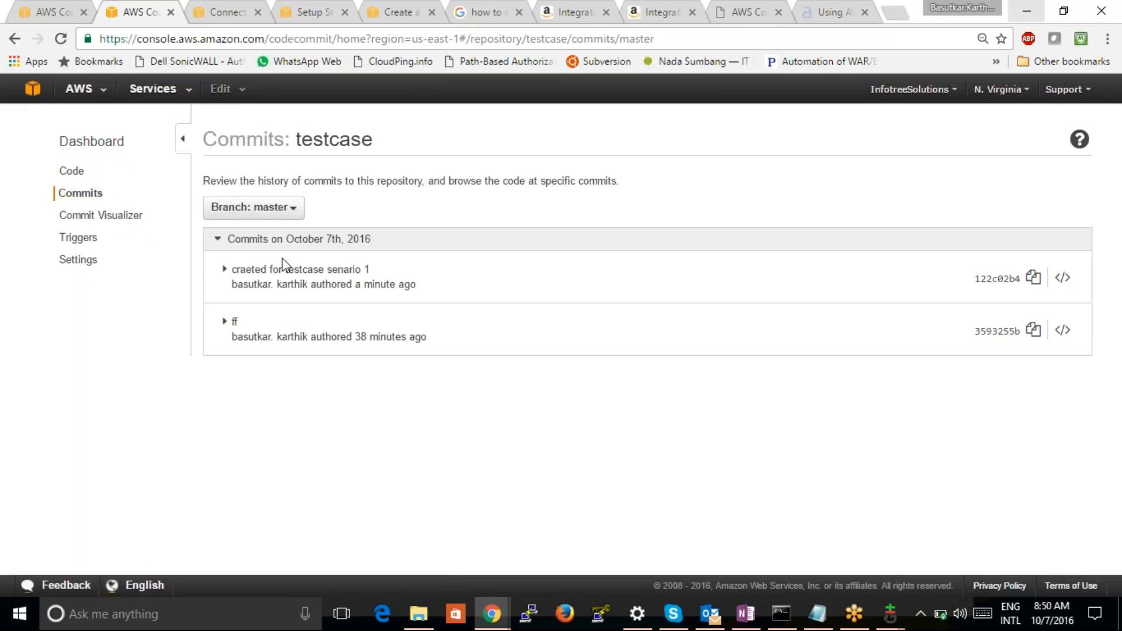
pyautogui.moveTo(387, 279)
pyautogui.moveTo(374, 270); pyautogui.dragTo(232, 269)
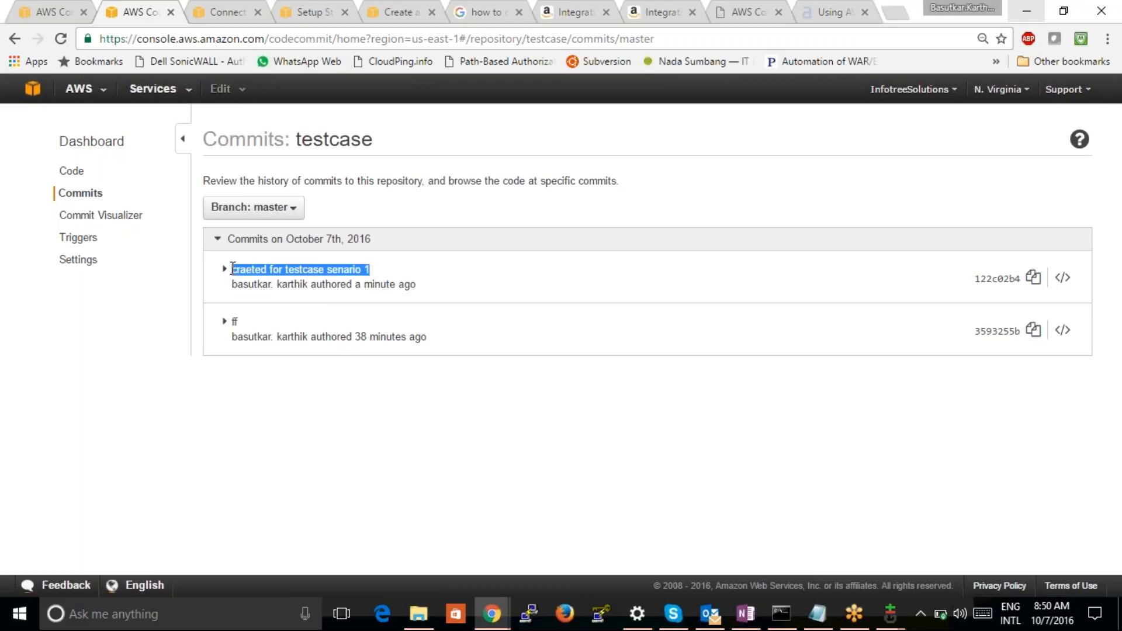
pyautogui.click(503, 291)
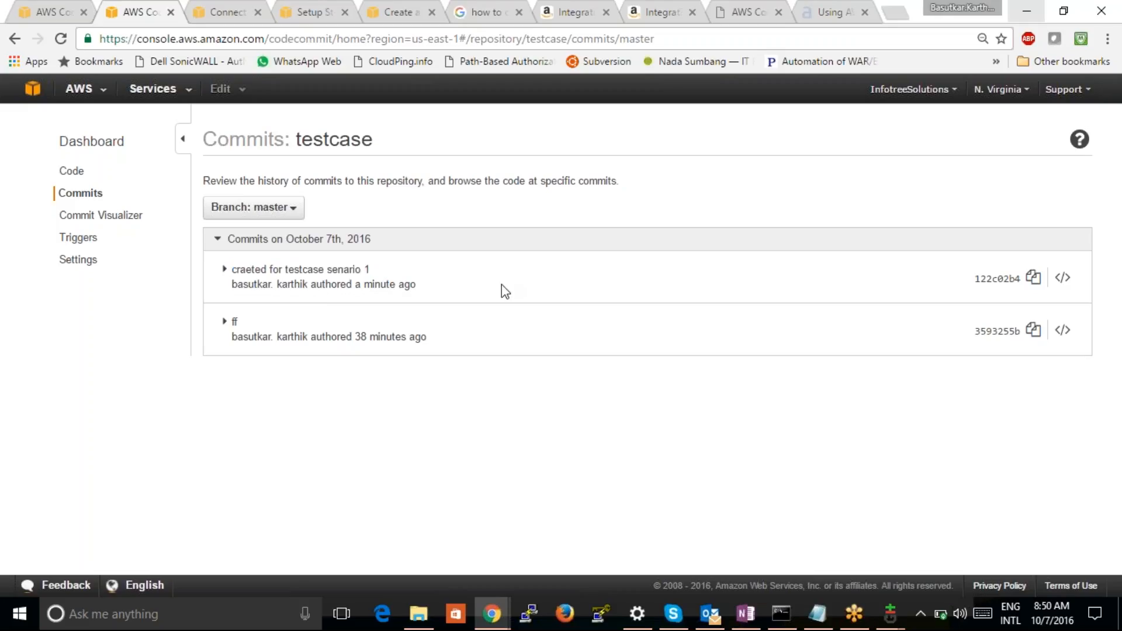
pyautogui.click(121, 219)
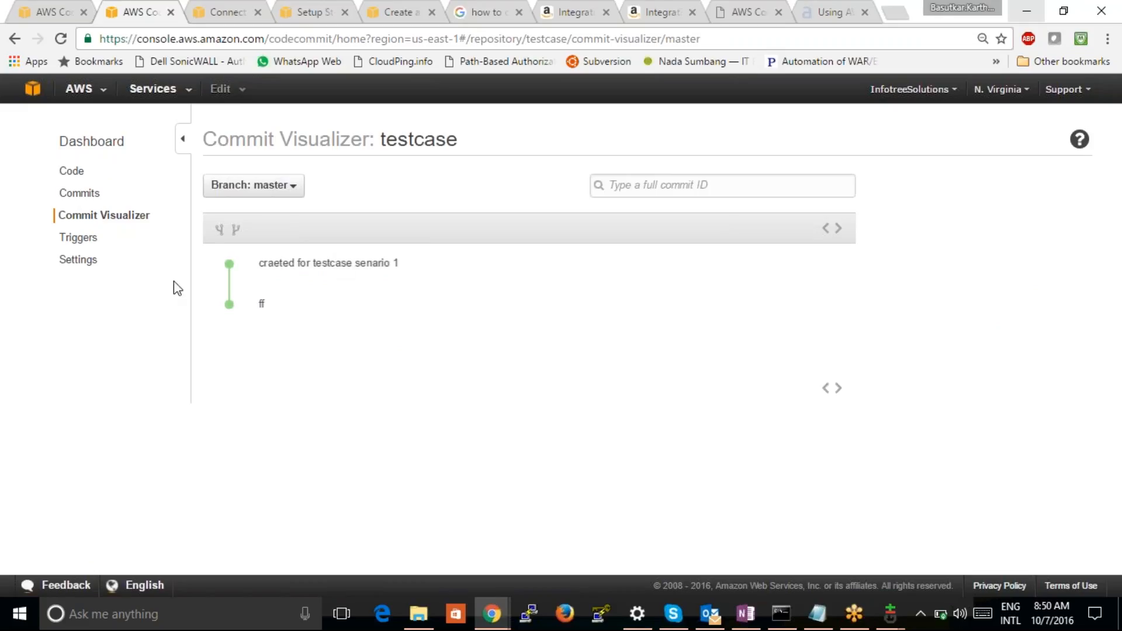
# Start a new trigger for the testcase repository and name it "for notification"
pyautogui.click(82, 241)
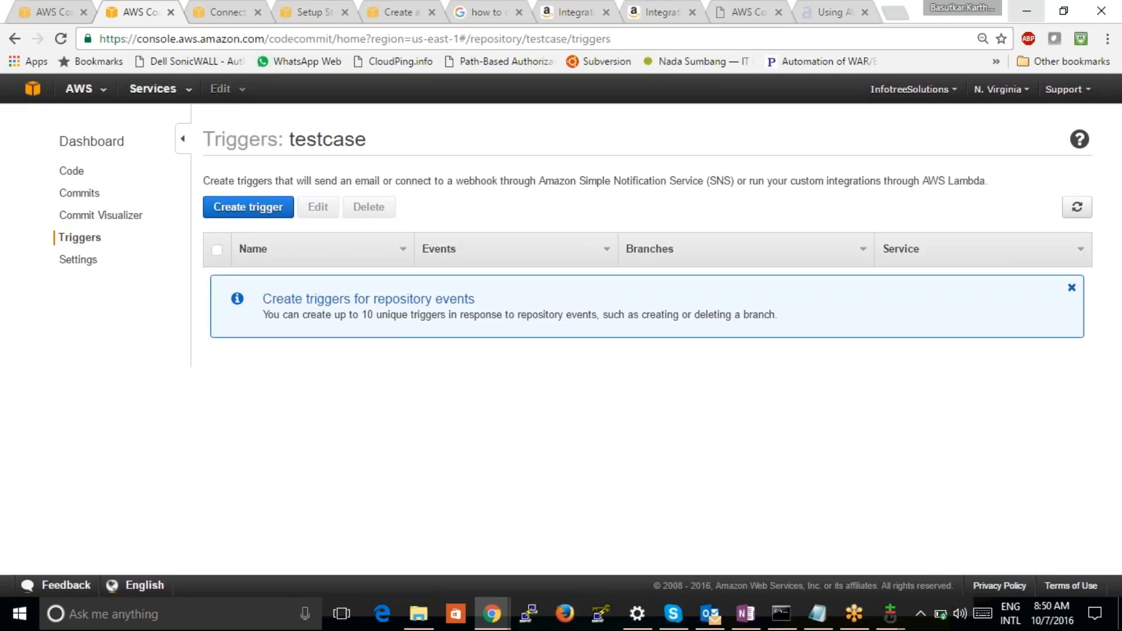
pyautogui.click(246, 209)
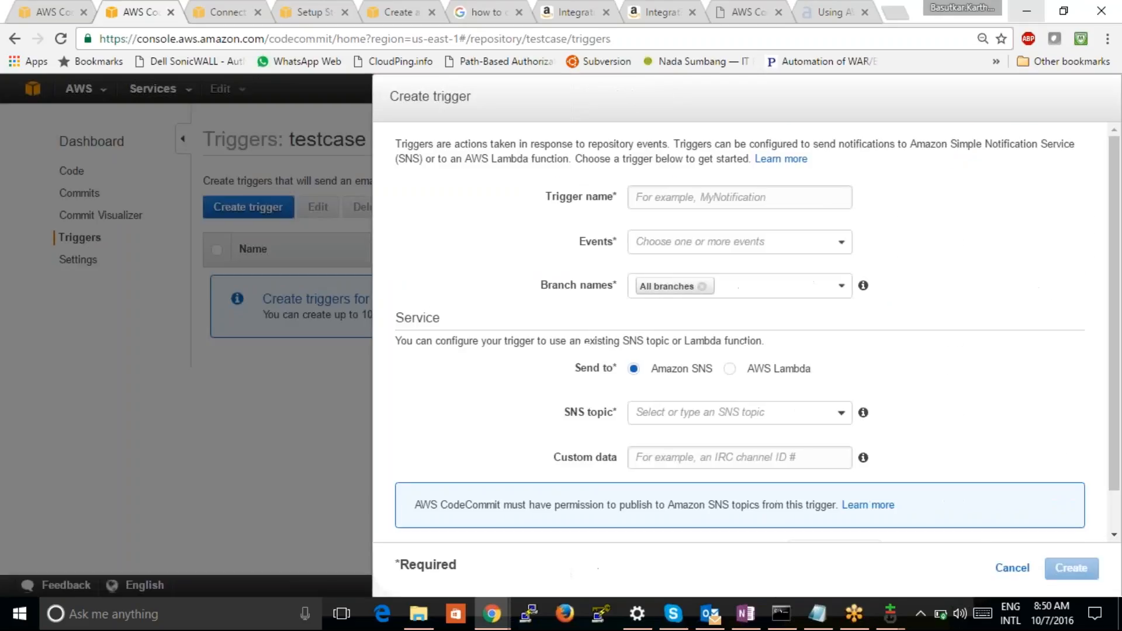
pyautogui.click(715, 204)
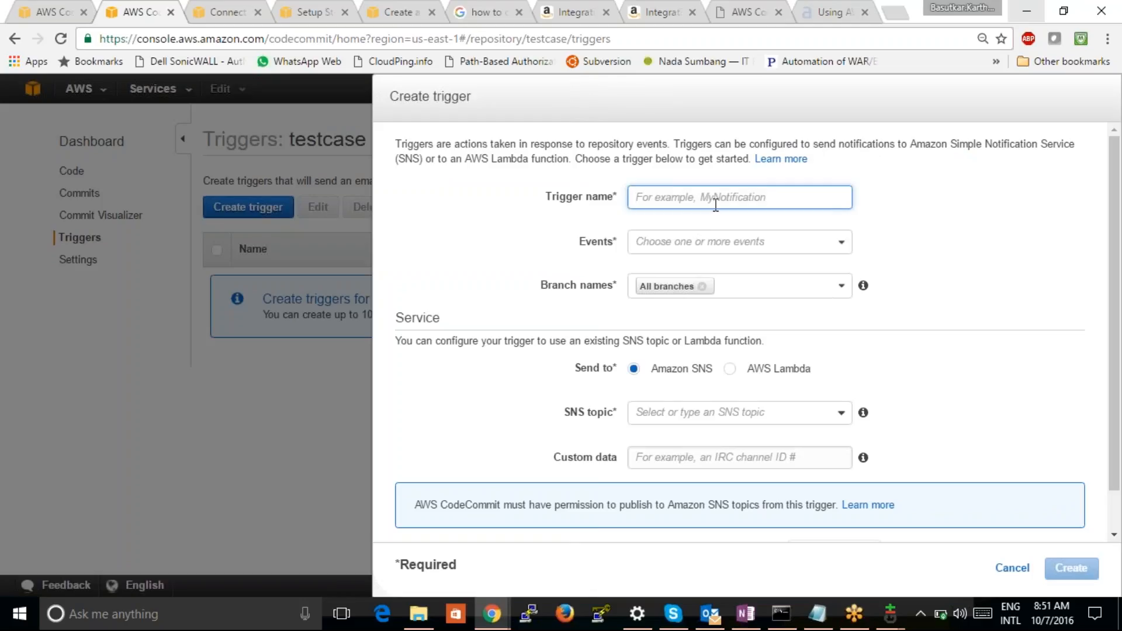
pyautogui.write('for notification')
pyautogui.click(724, 242)
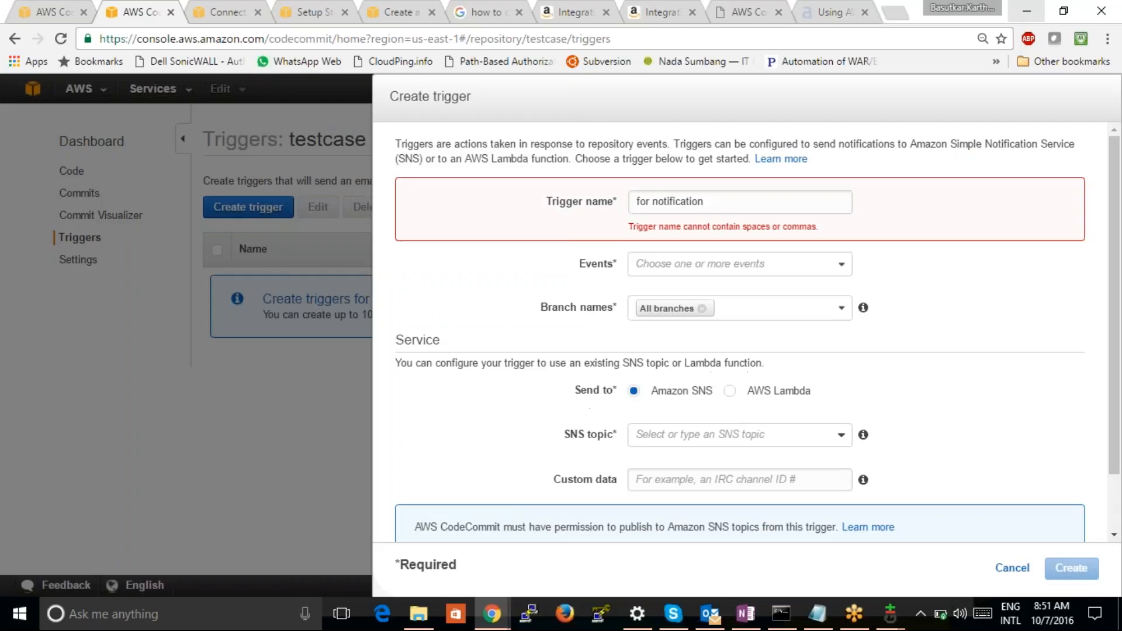
# Examine the event and SNS topic choices offered for the trigger without selecting any
pyautogui.click(734, 260)
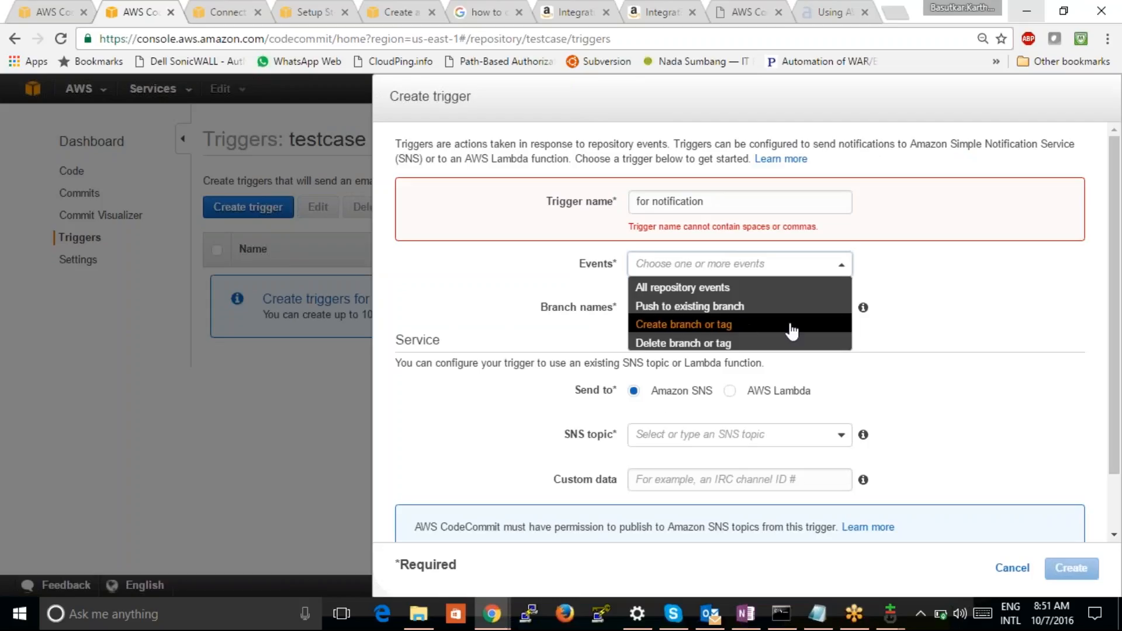
pyautogui.click(938, 313)
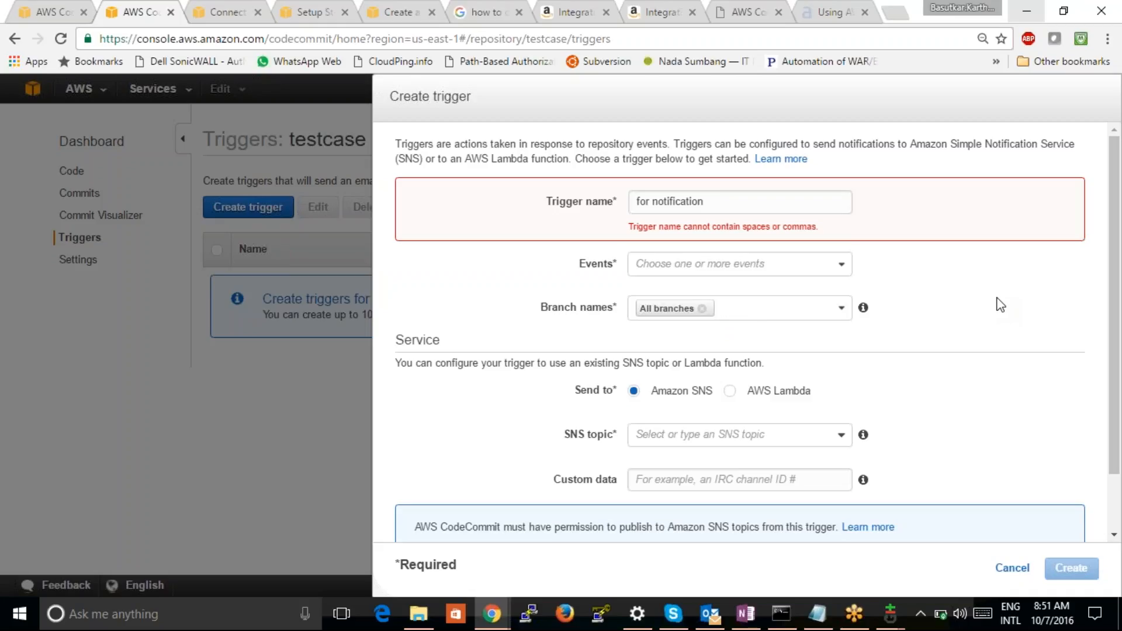
pyautogui.scroll(-1, 1000, 305)
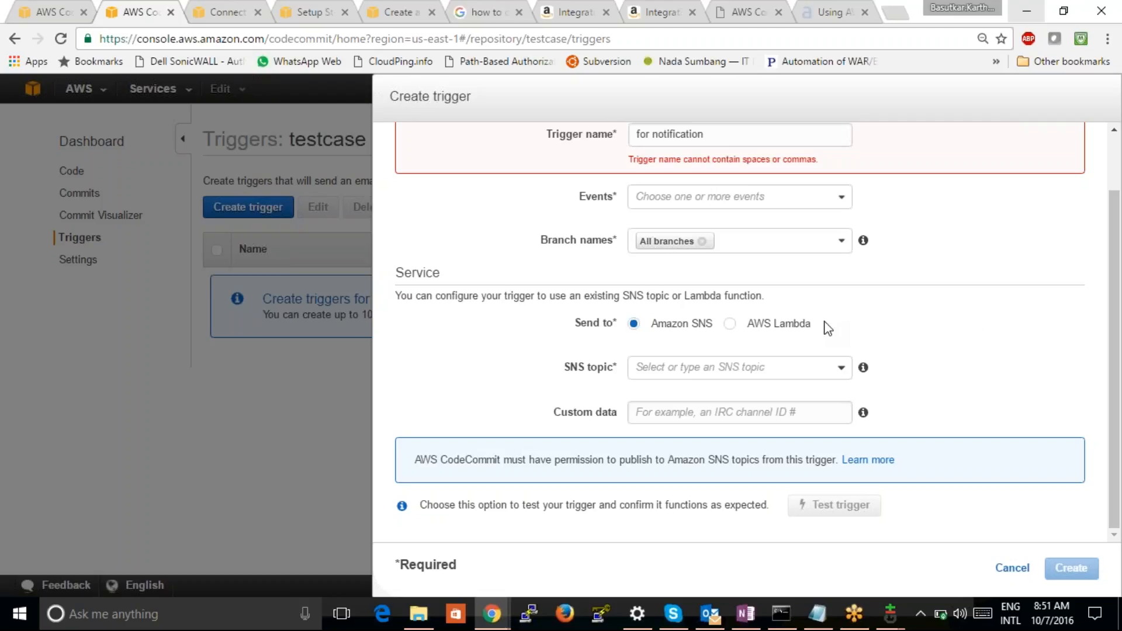
pyautogui.click(813, 370)
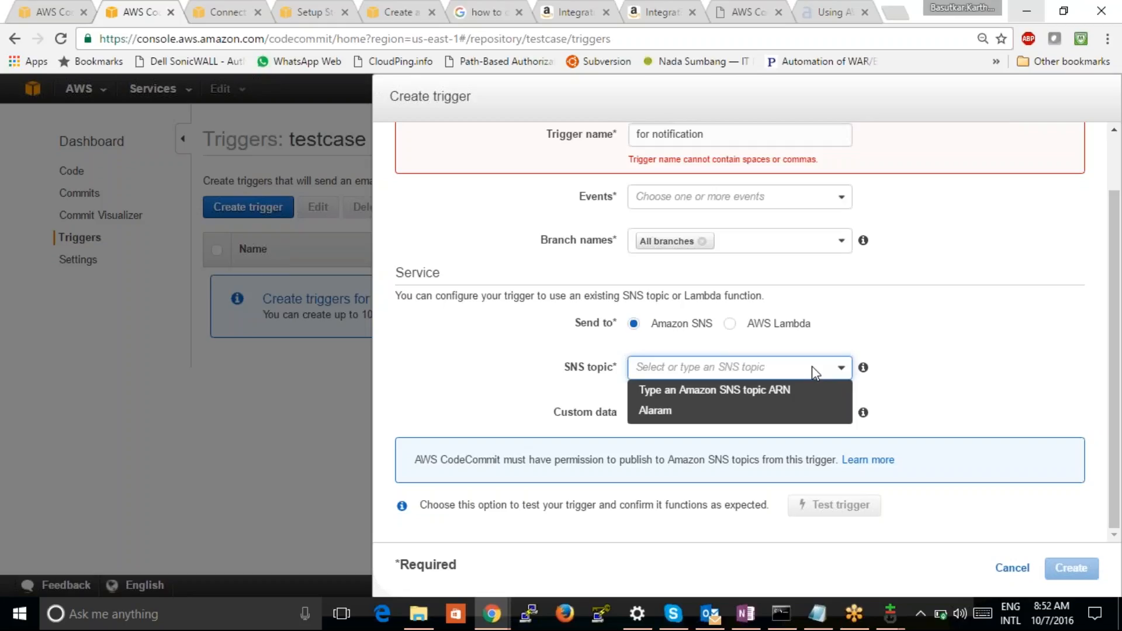
pyautogui.click(956, 323)
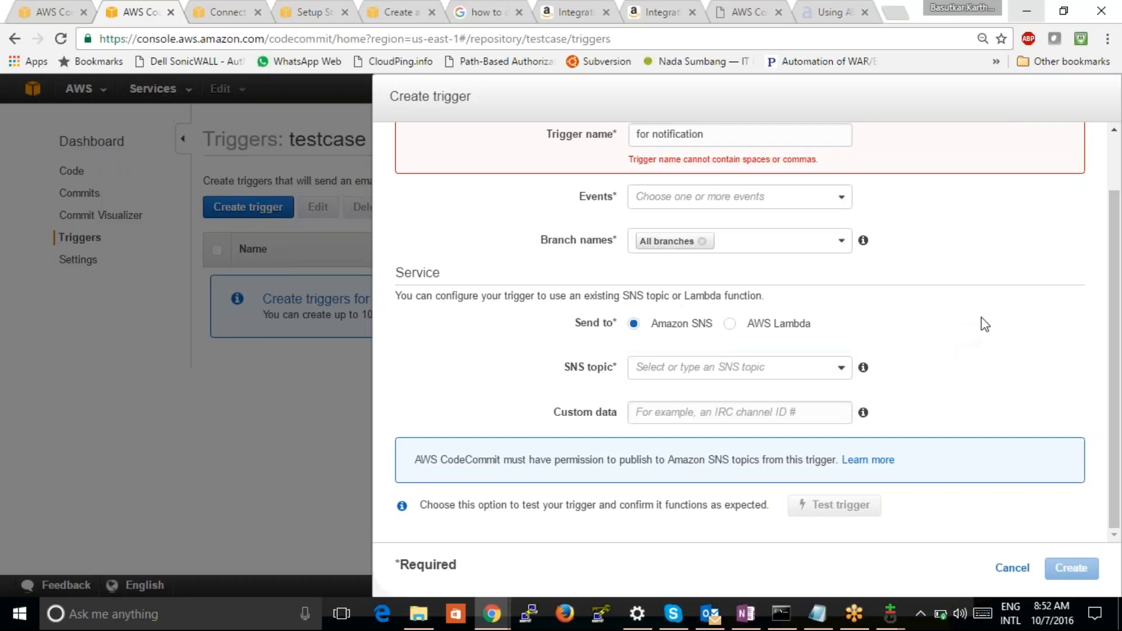
pyautogui.click(840, 368)
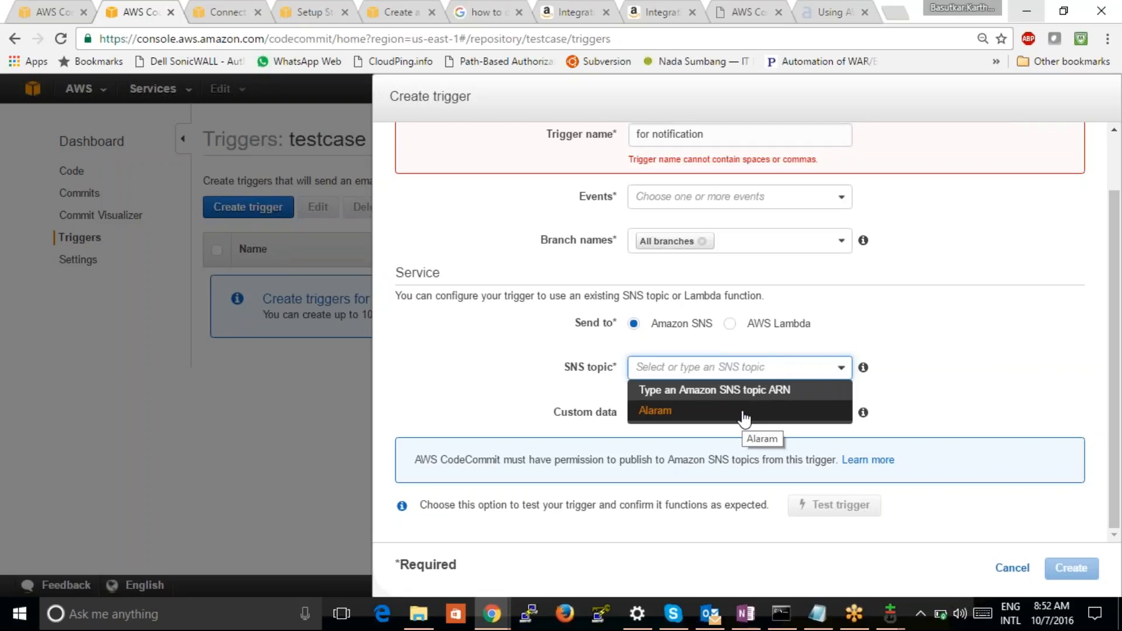
pyautogui.click(1103, 588)
pyautogui.click(483, 374)
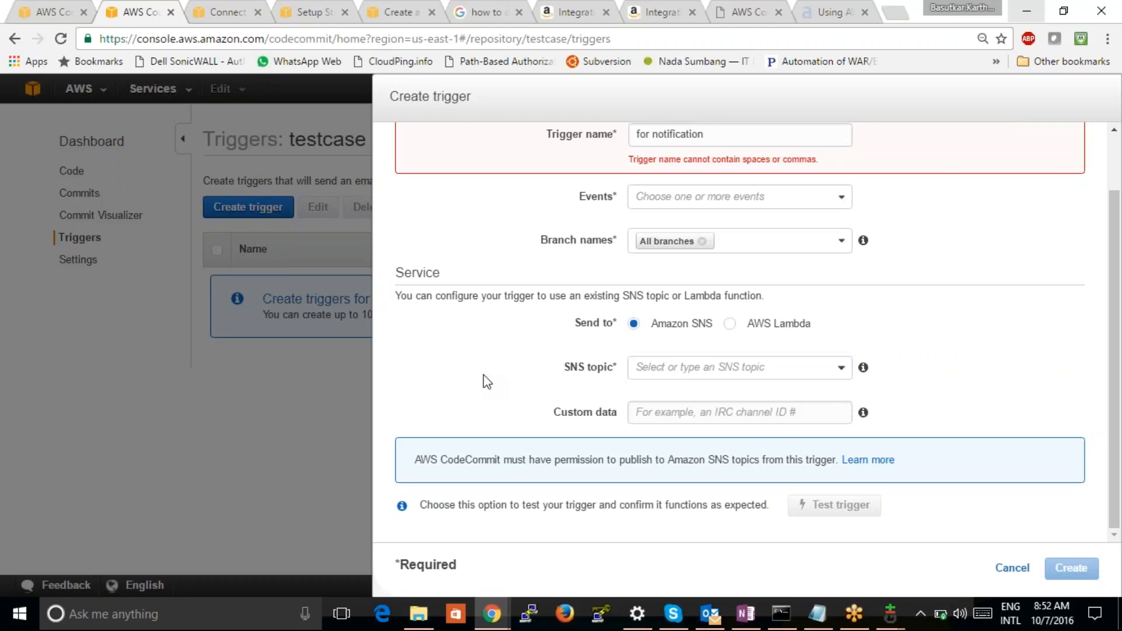
pyautogui.click(770, 363)
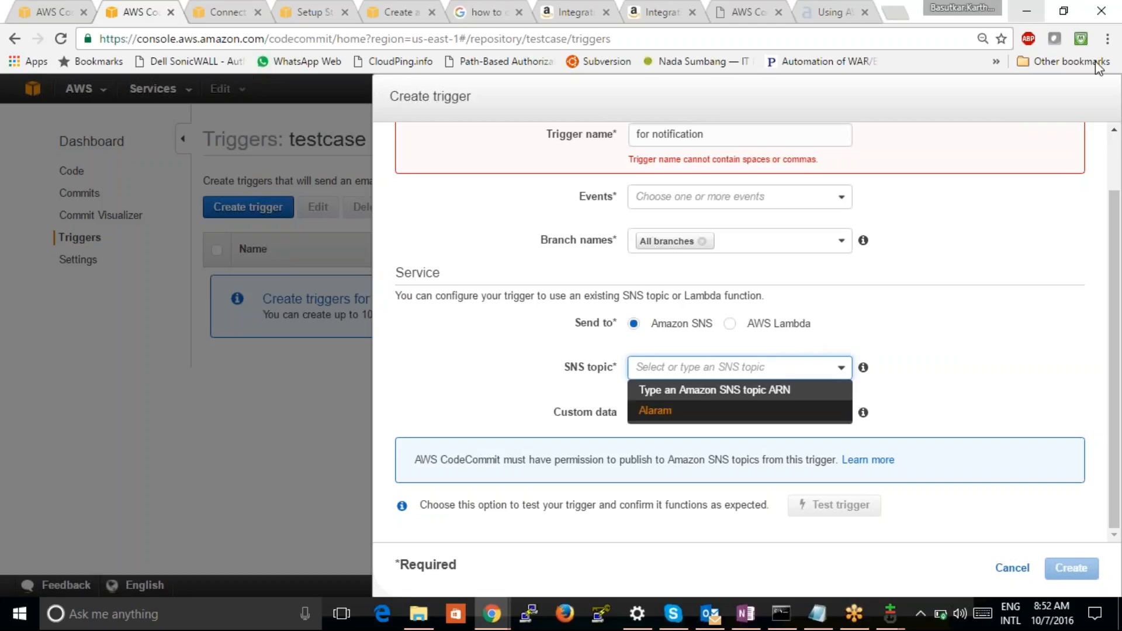
pyautogui.click(1093, 35)
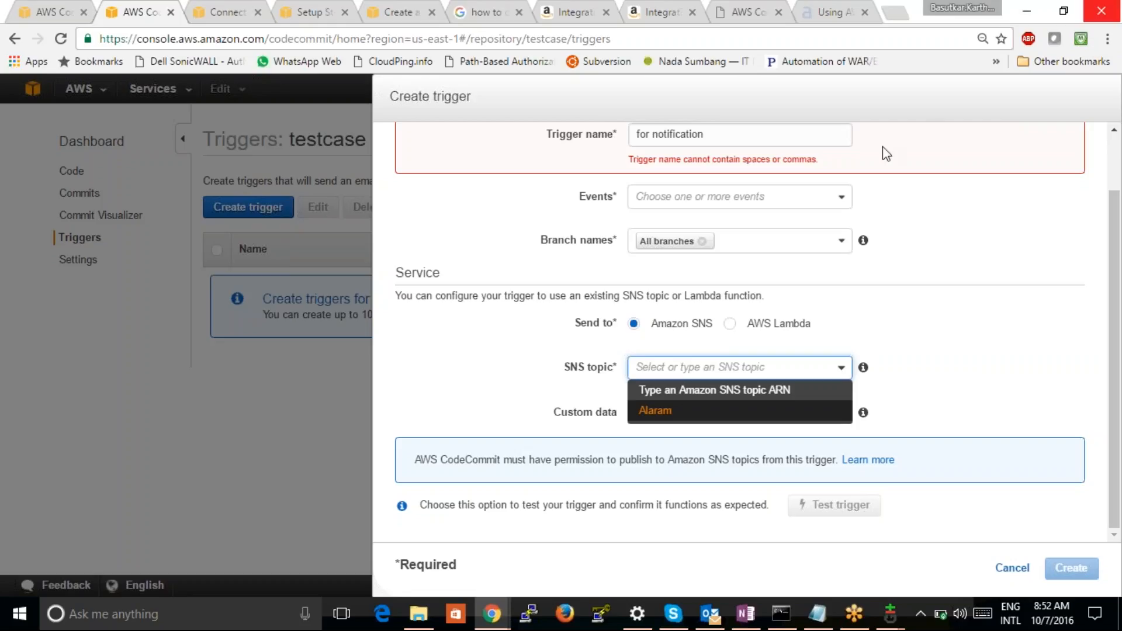
# Review the trigger's event choices again and cancel the trigger creation
pyautogui.click(816, 208)
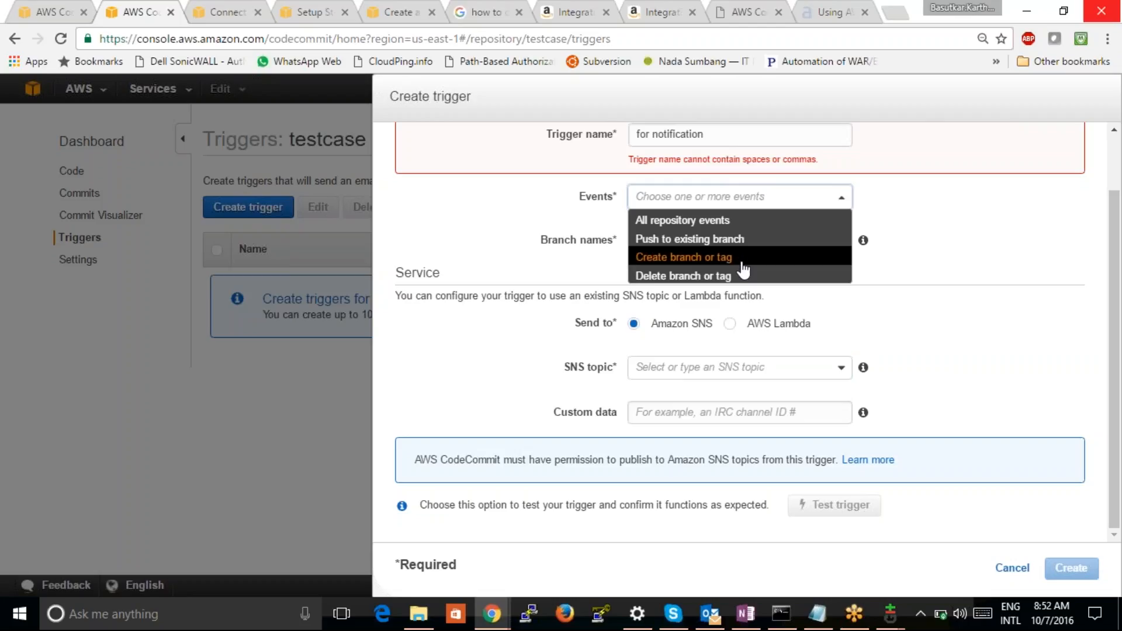
pyautogui.click(910, 348)
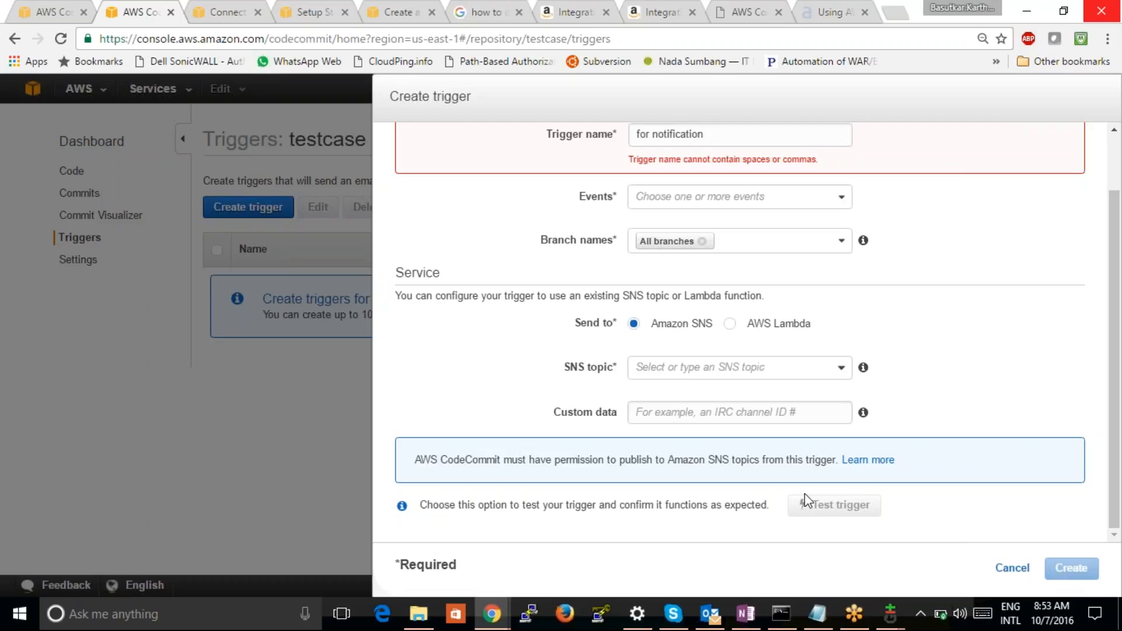
pyautogui.click(726, 197)
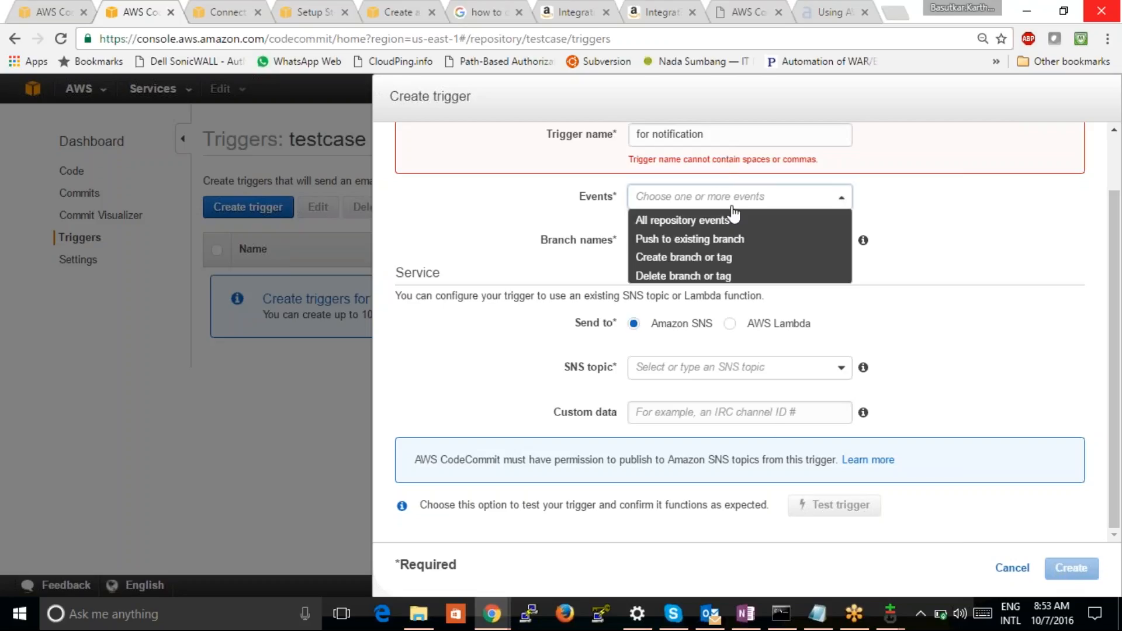
pyautogui.click(467, 237)
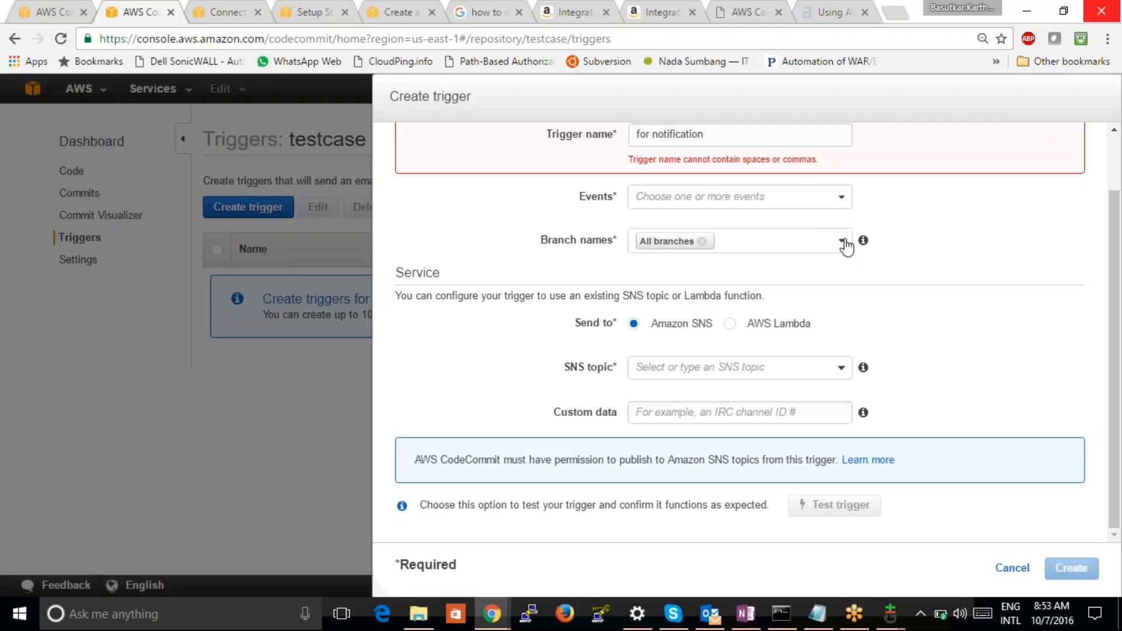
pyautogui.scroll(2, 1094, 149)
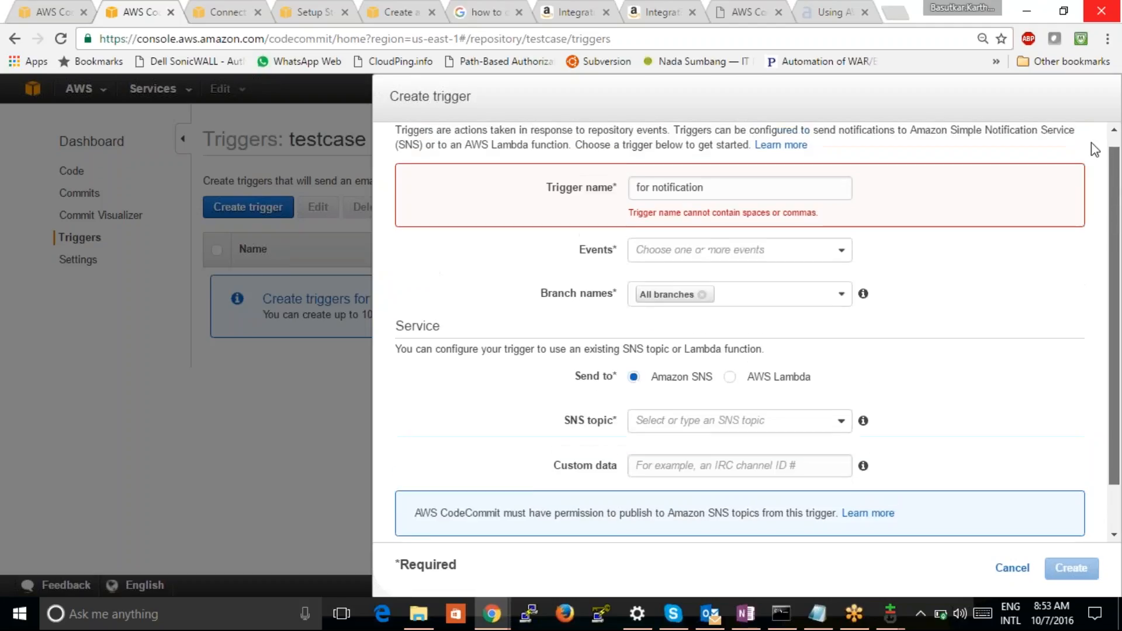
pyautogui.click(1011, 568)
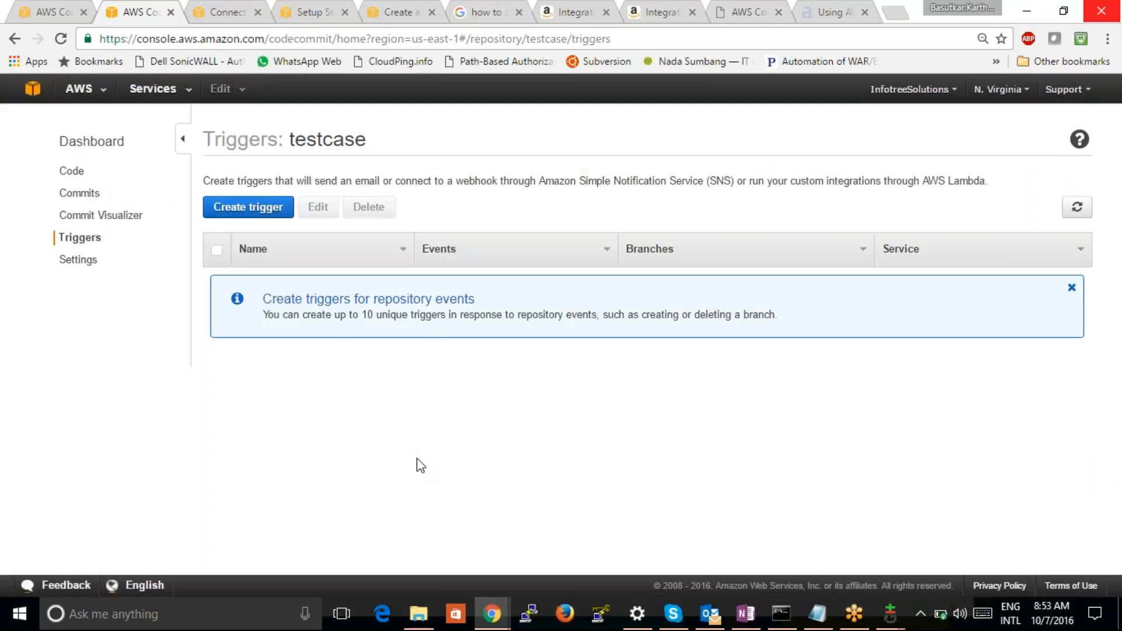
# Review the testcase repository's settings, from its name and description to the default branch and delete option
pyautogui.click(78, 261)
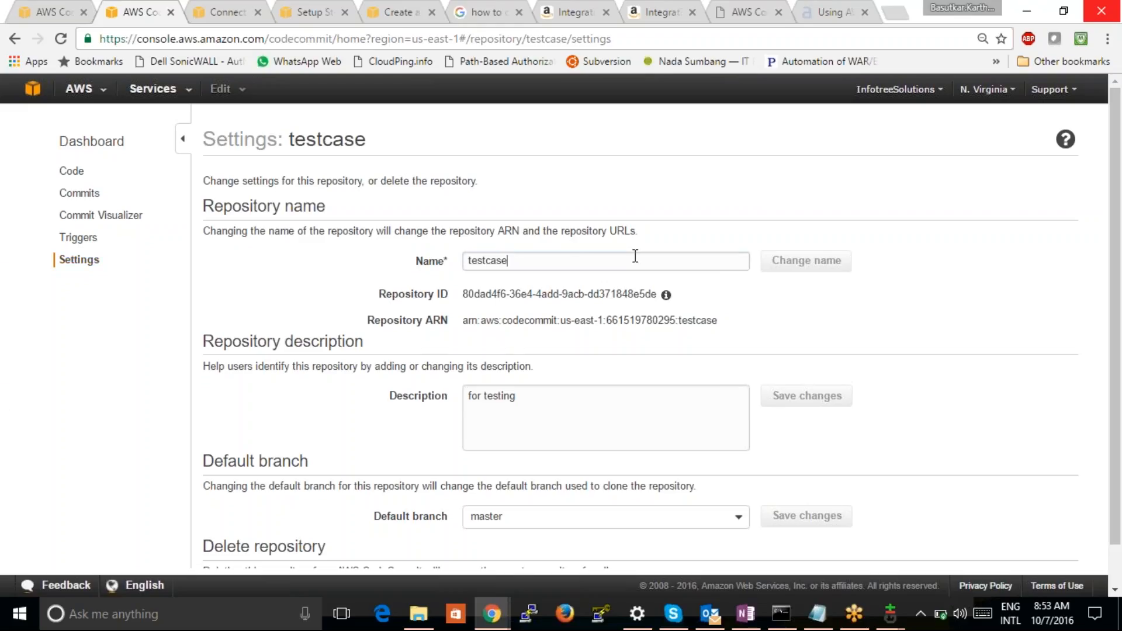
pyautogui.click(864, 331)
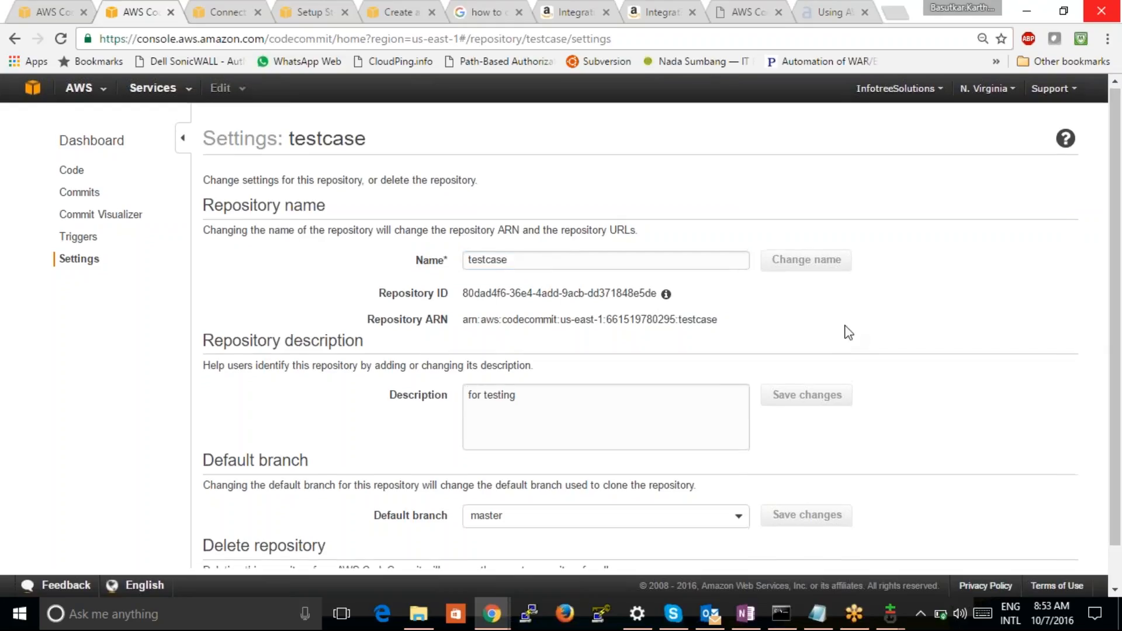
pyautogui.scroll(-1, 849, 332)
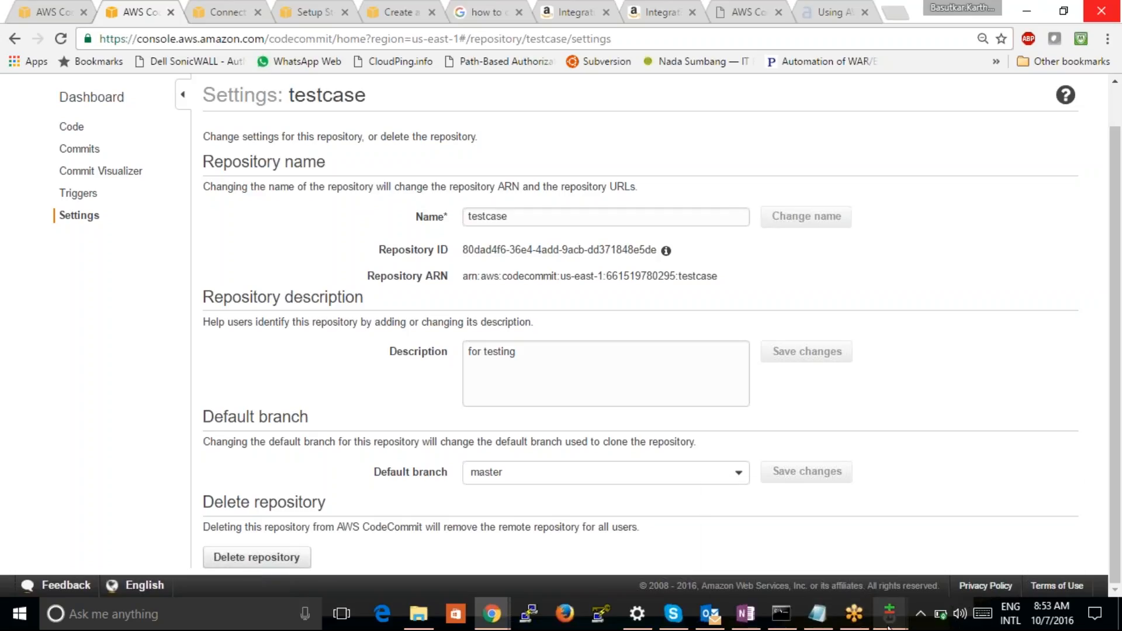
# Switch to OneNote and view the diagram of the CodeCommit workflow between development machine, console and service
pyautogui.click(746, 614)
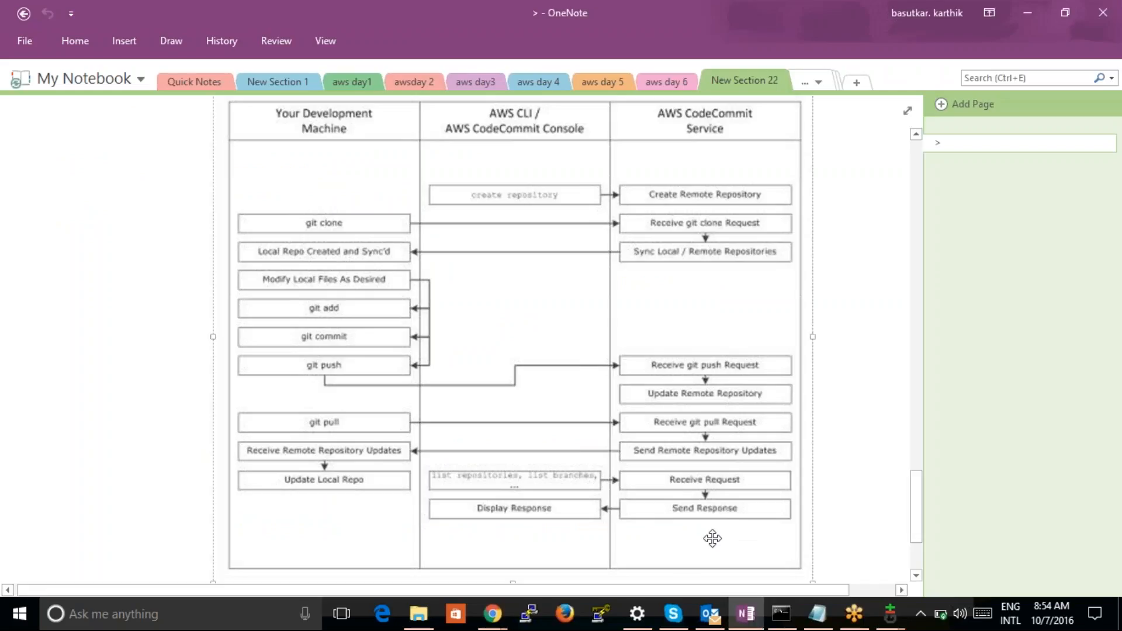
pyautogui.click(880, 514)
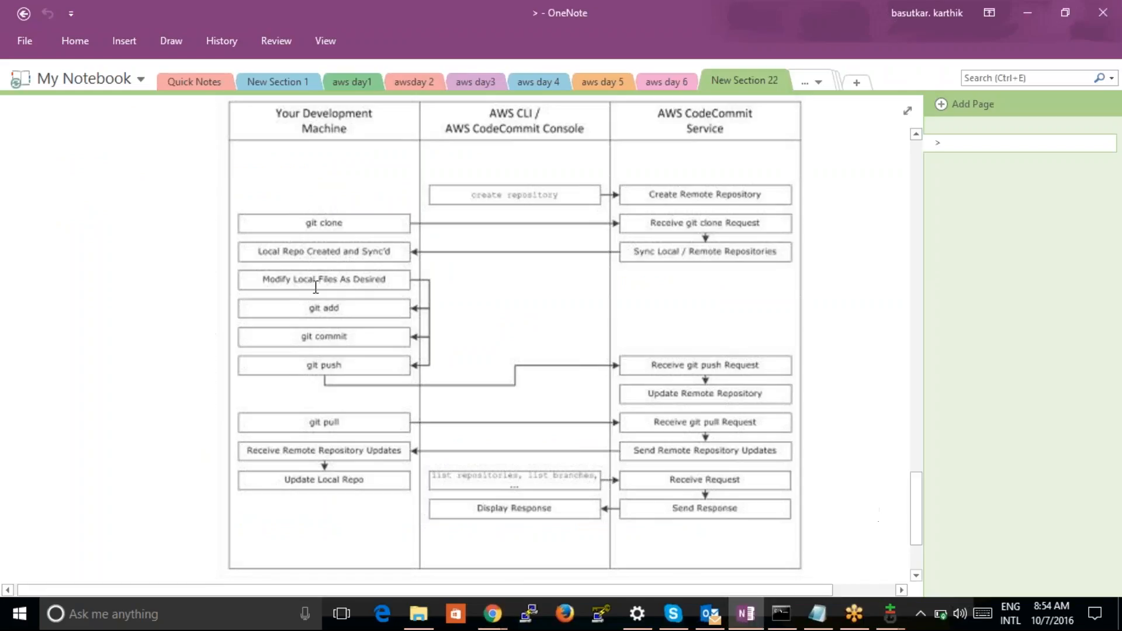
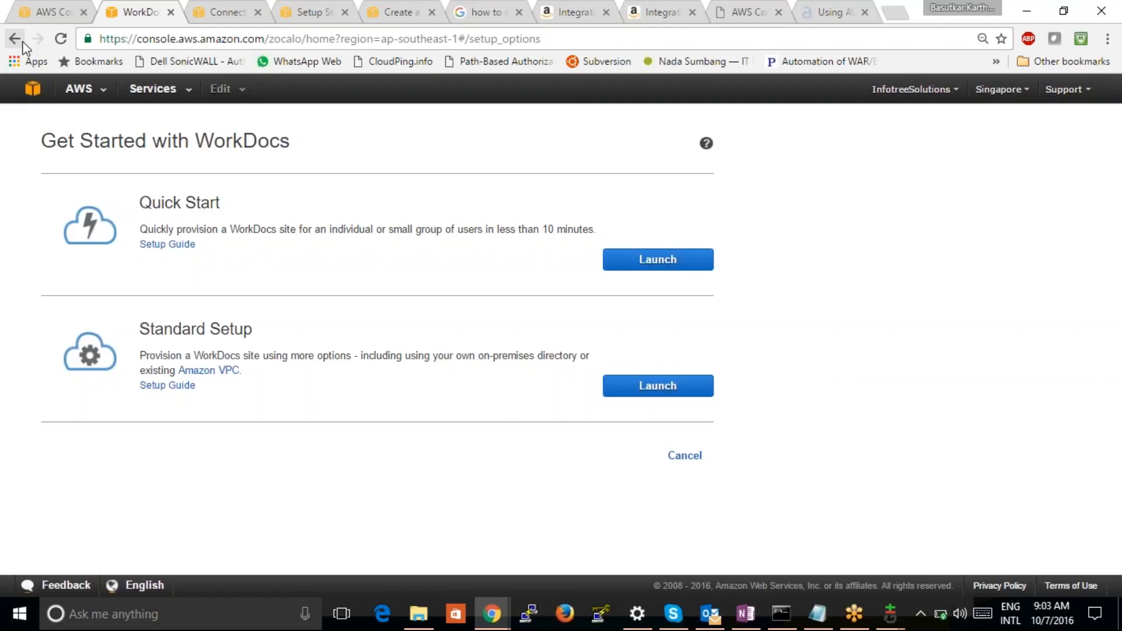
# Go back to the console home, reopen the WorkDocs site list and bring up the setup options for a new site
pyautogui.click(22, 46)
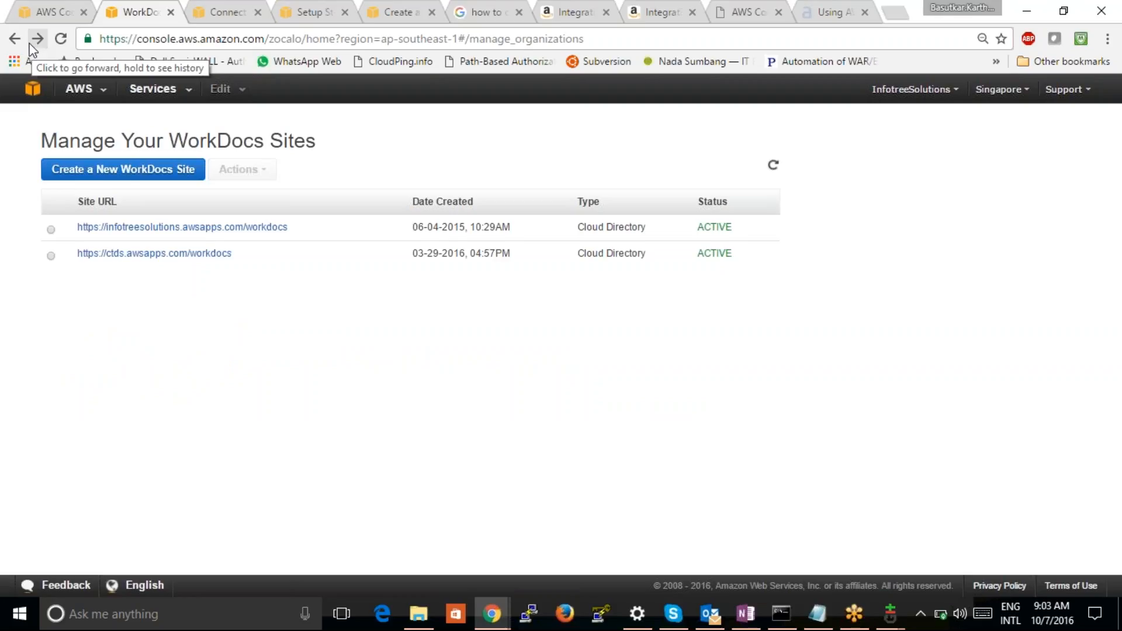
pyautogui.click(15, 39)
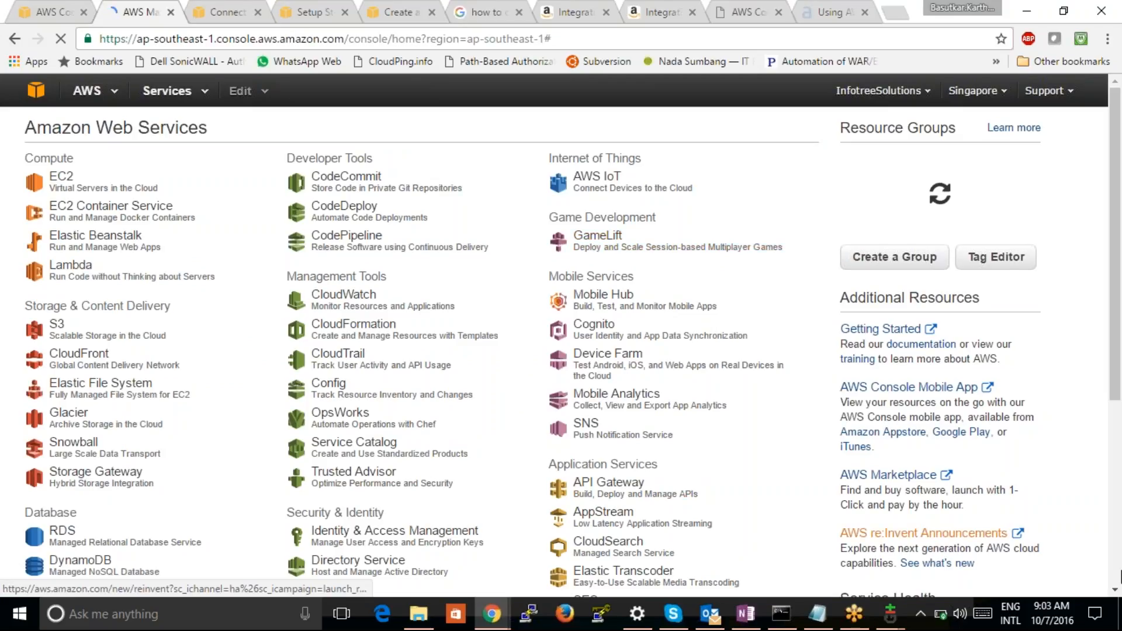
pyautogui.scroll(-2, 803, 580)
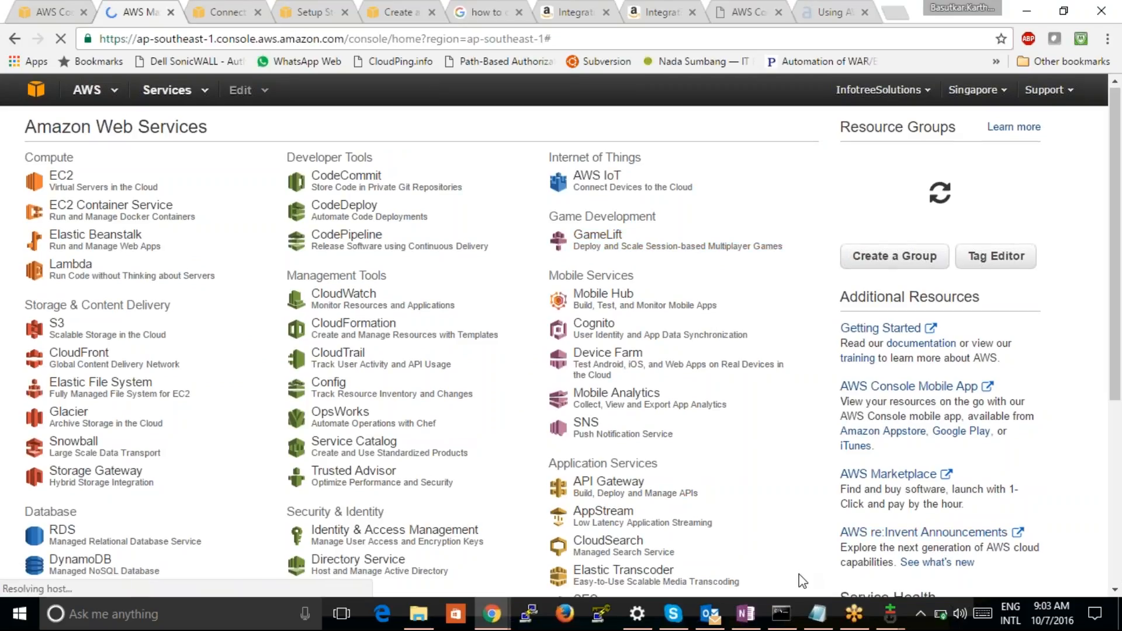
pyautogui.scroll(-3, 802, 580)
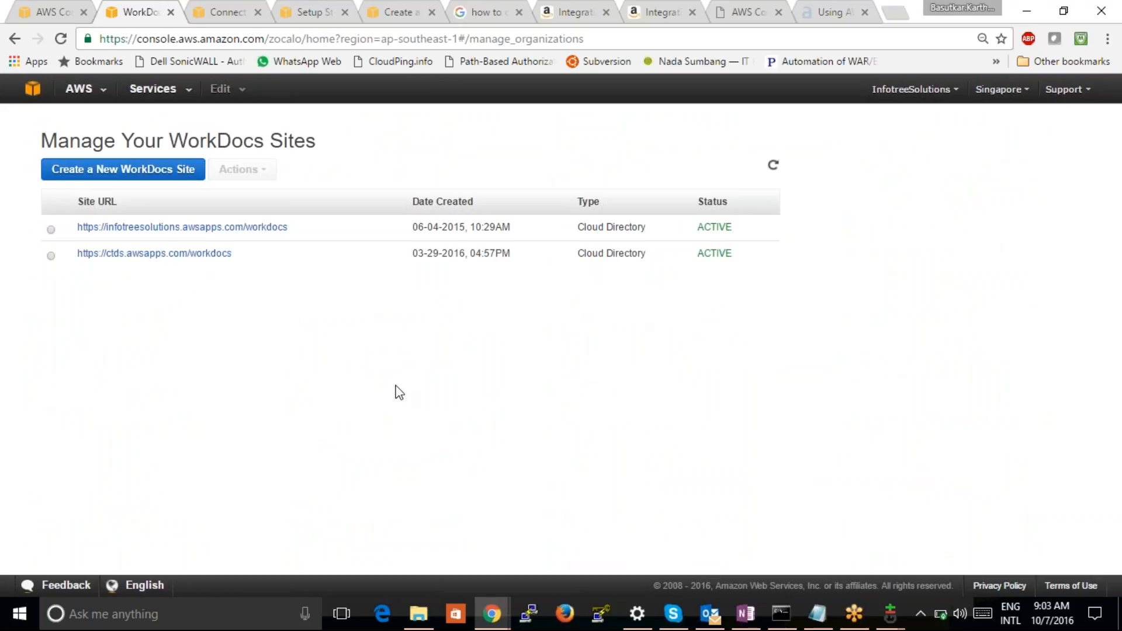
pyautogui.click(143, 181)
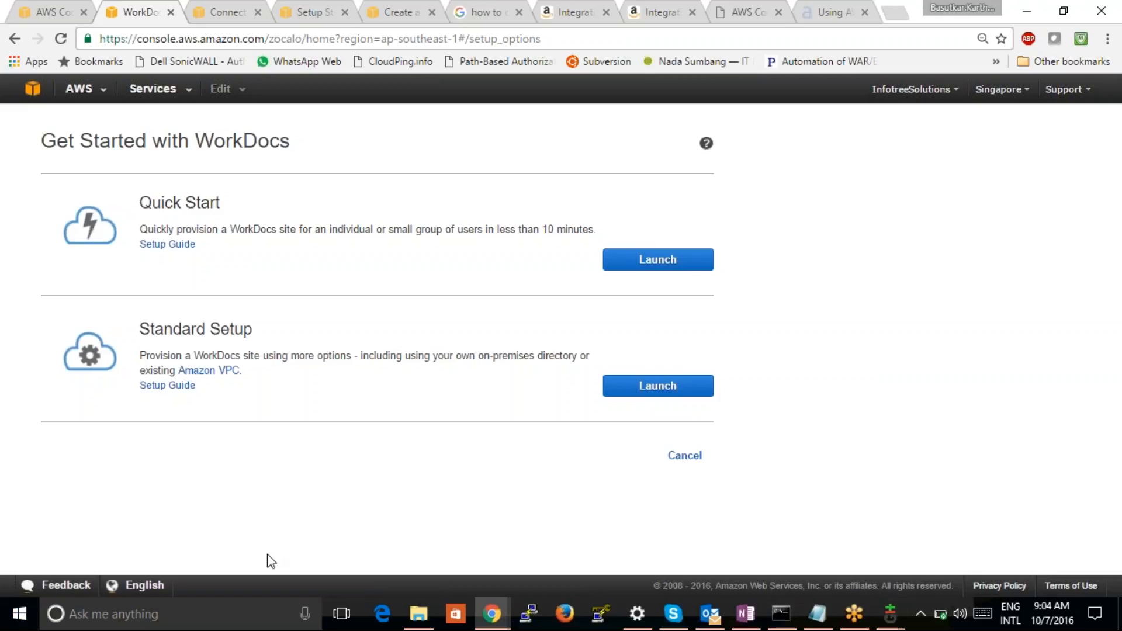
# Find This PC in Windows and view its system properties page
pyautogui.click(20, 620)
pyautogui.write('pc')
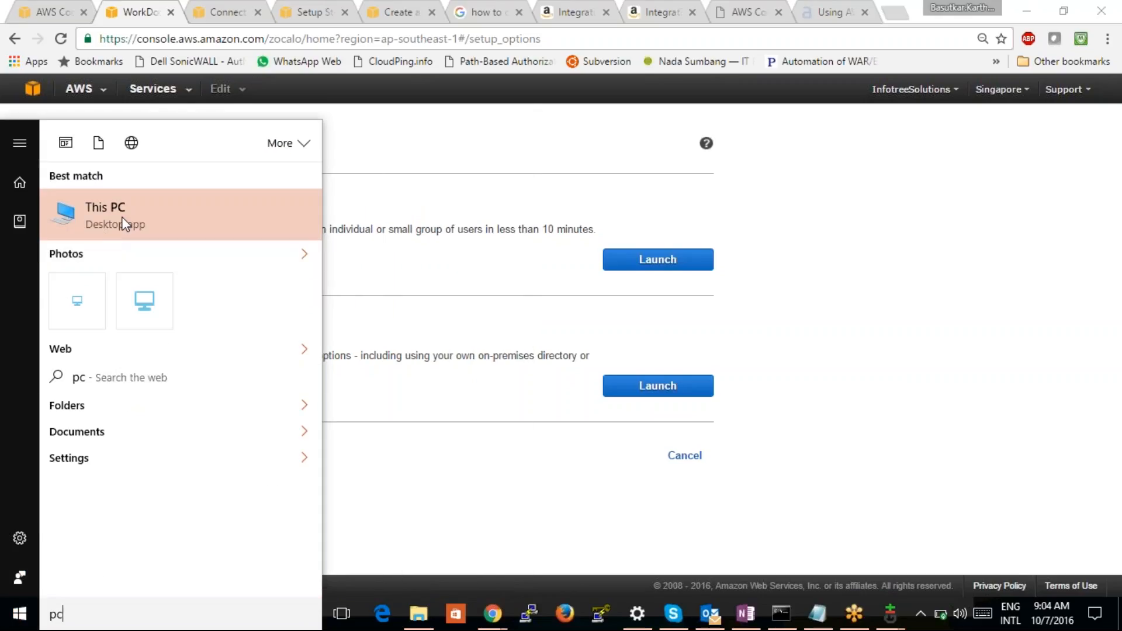
pyautogui.rightClick(120, 217)
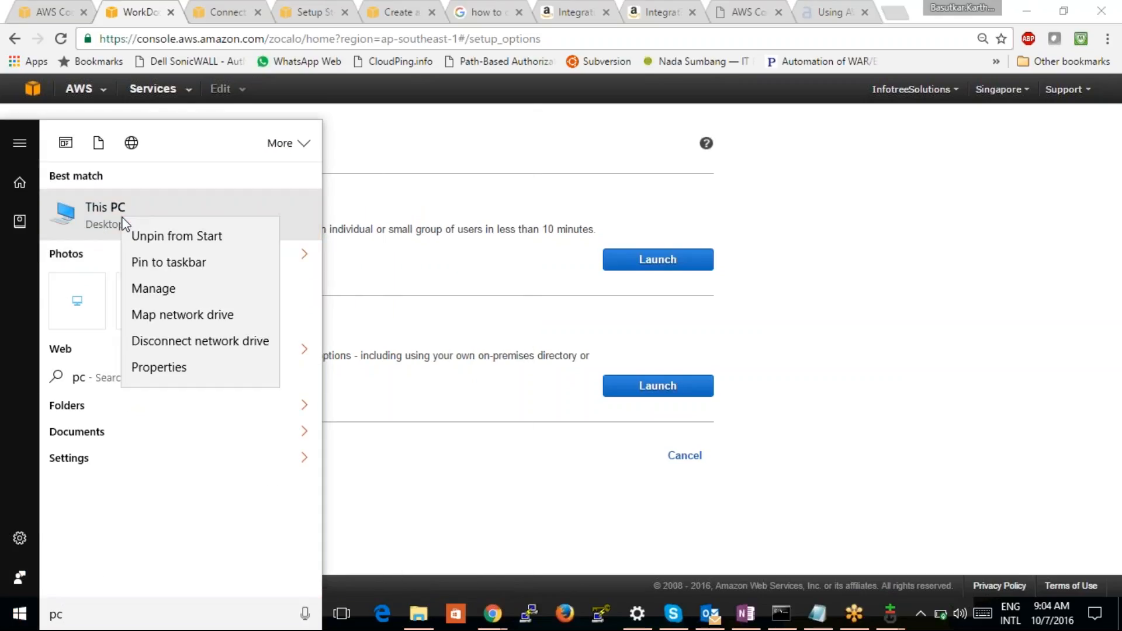
pyautogui.click(164, 367)
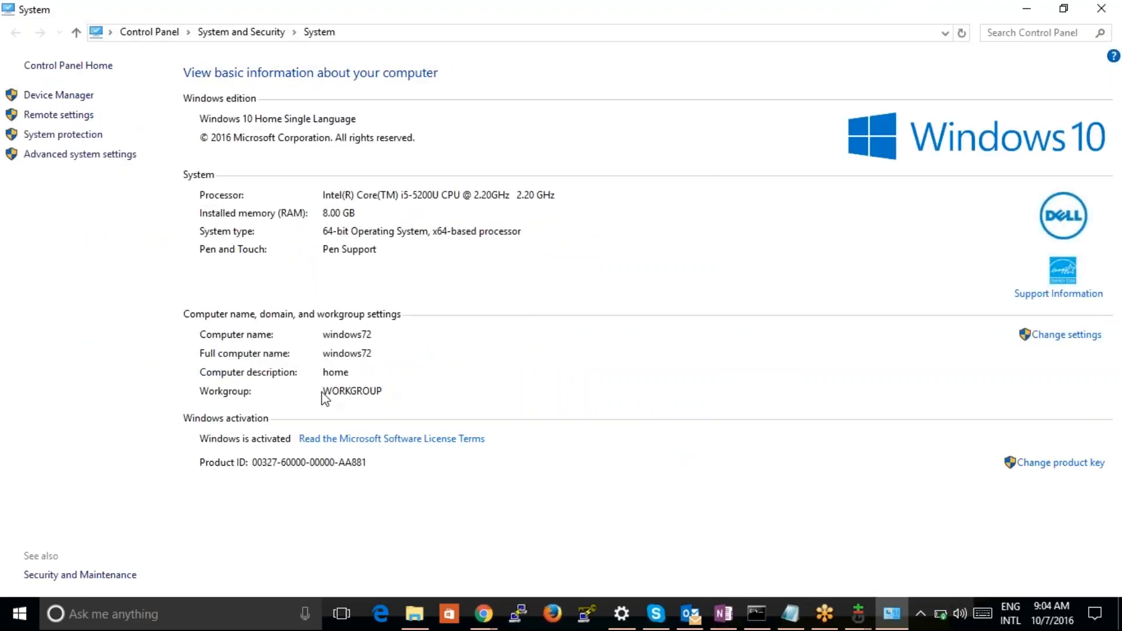
pyautogui.click(1101, 10)
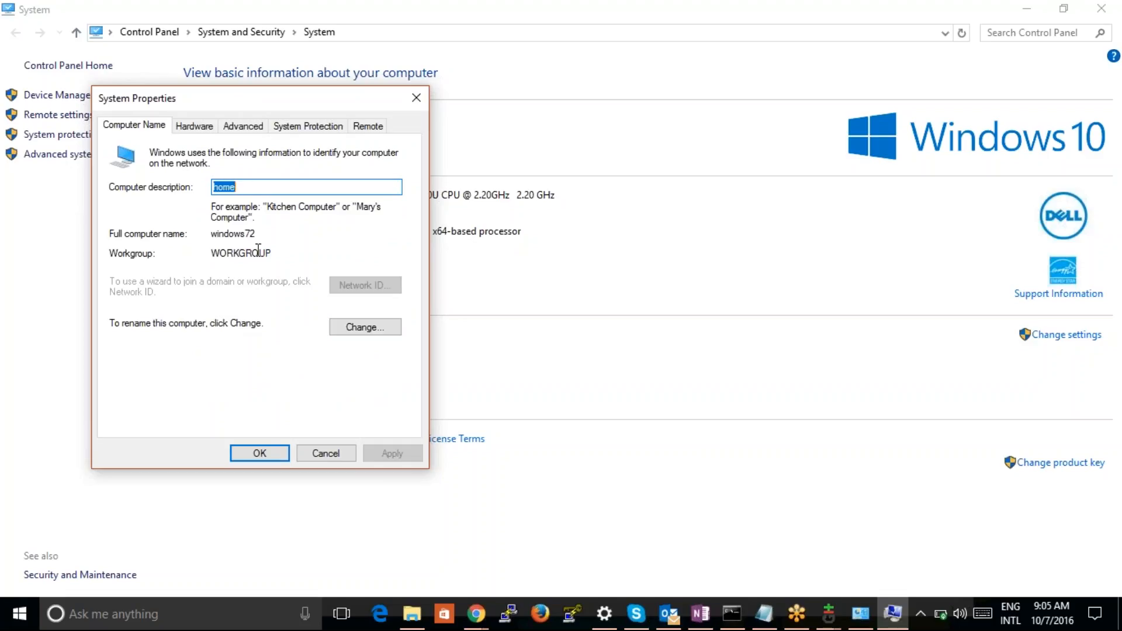
# Examine the computer's workgroup and domain membership options, leaving both dialogs without changes
pyautogui.moveTo(253, 257); pyautogui.dragTo(216, 263)
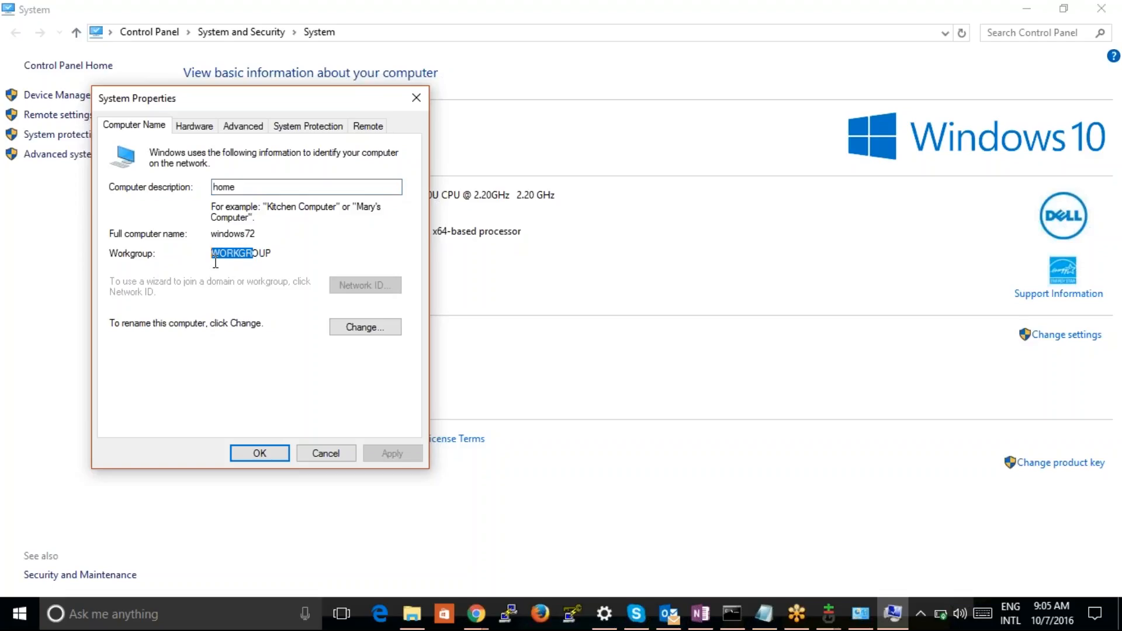
pyautogui.click(338, 332)
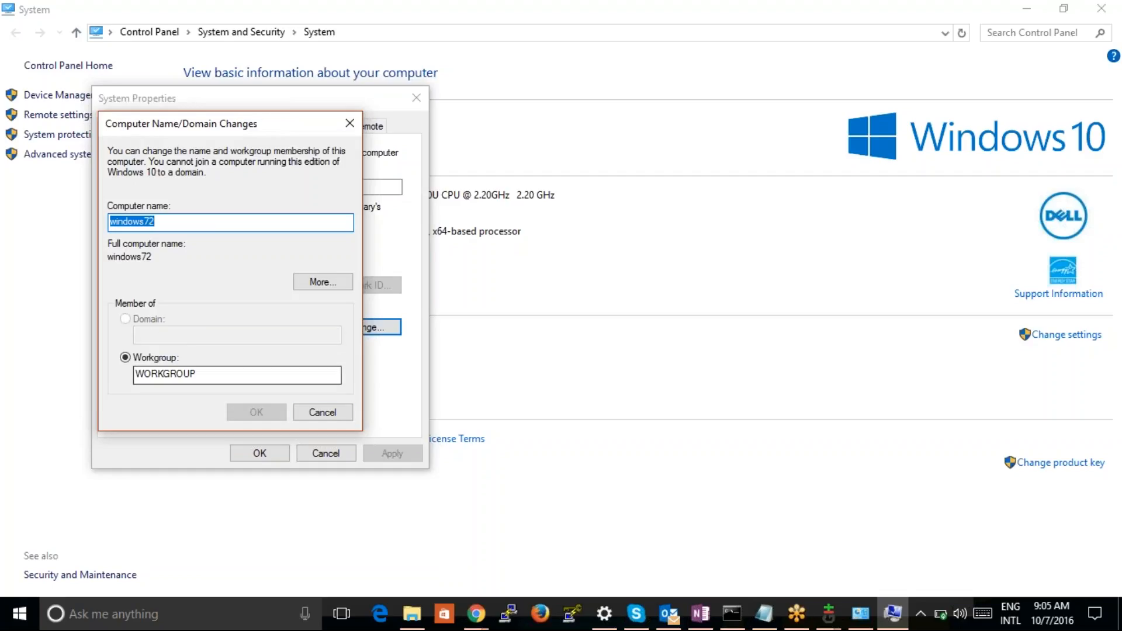
pyautogui.click(327, 416)
pyautogui.click(325, 454)
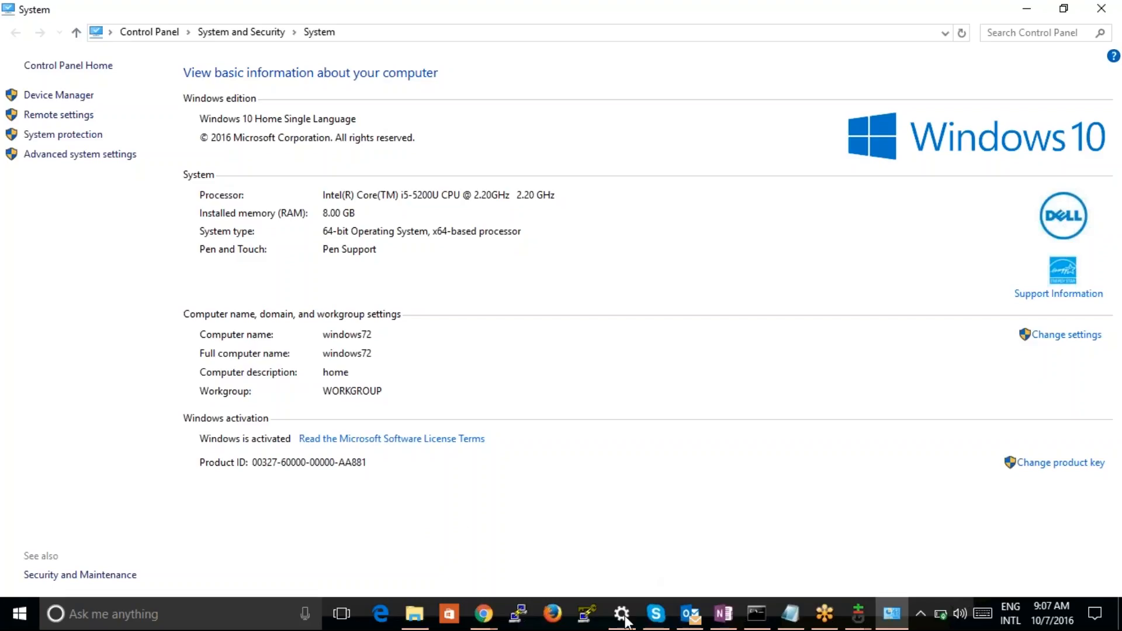
# Switch back to the WorkDocs window in Chrome and move the WorkDocs tab past the Connect tab
pyautogui.moveTo(480, 624)
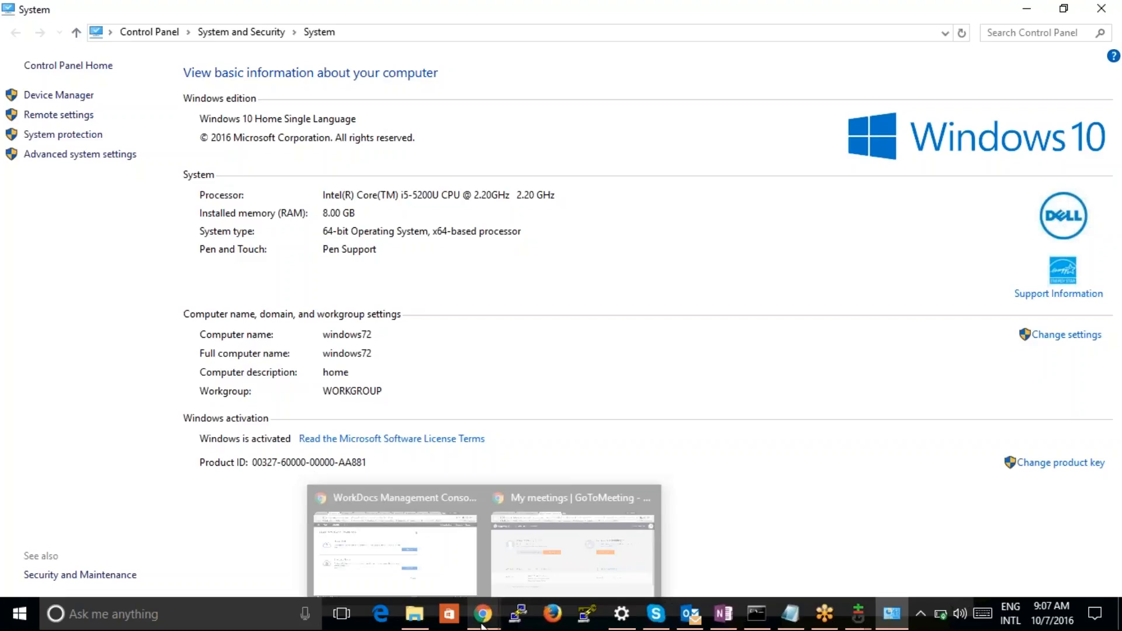
pyautogui.click(437, 568)
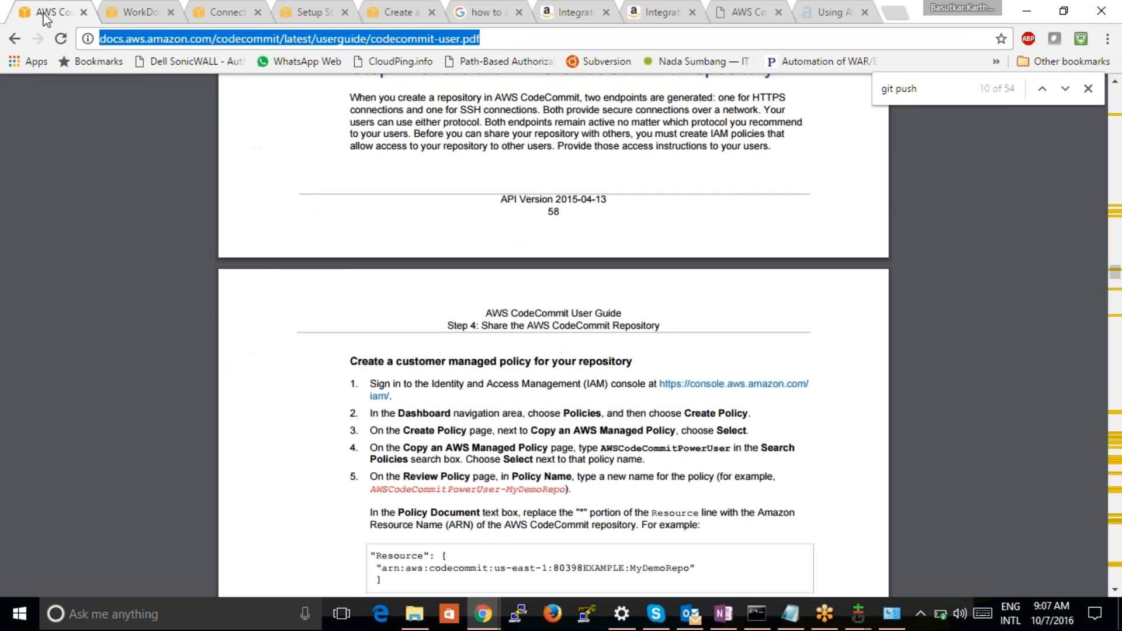
pyautogui.click(47, 13)
pyautogui.moveTo(96, 21); pyautogui.dragTo(215, 17)
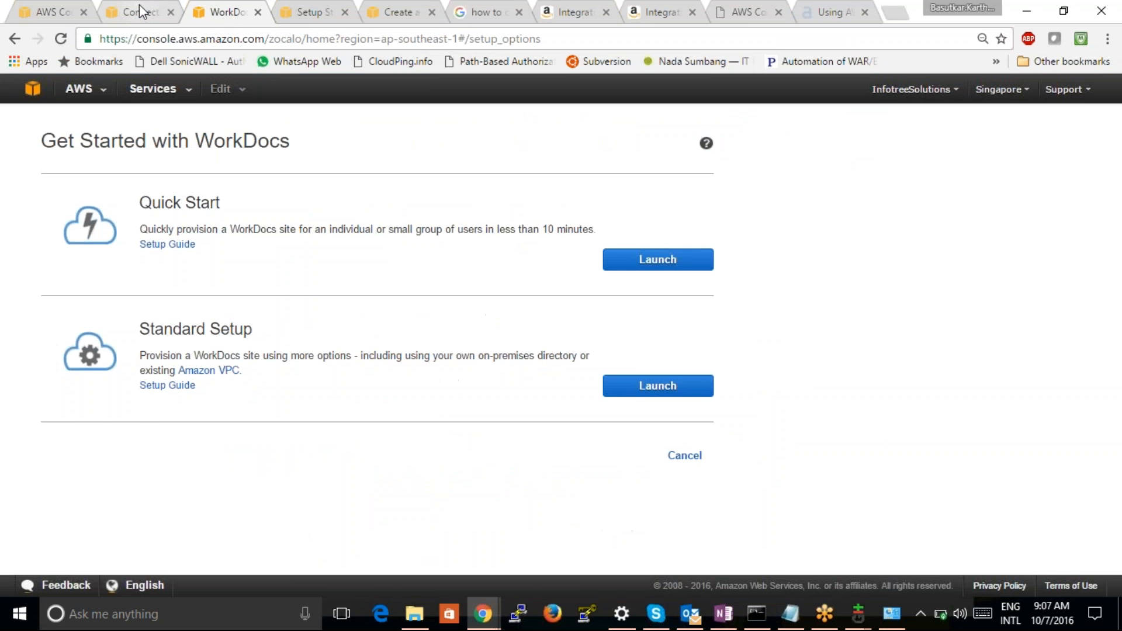
# Return to the AWS console home in the WorkDocs tab and open Directory Service
pyautogui.click(139, 7)
pyautogui.click(219, 15)
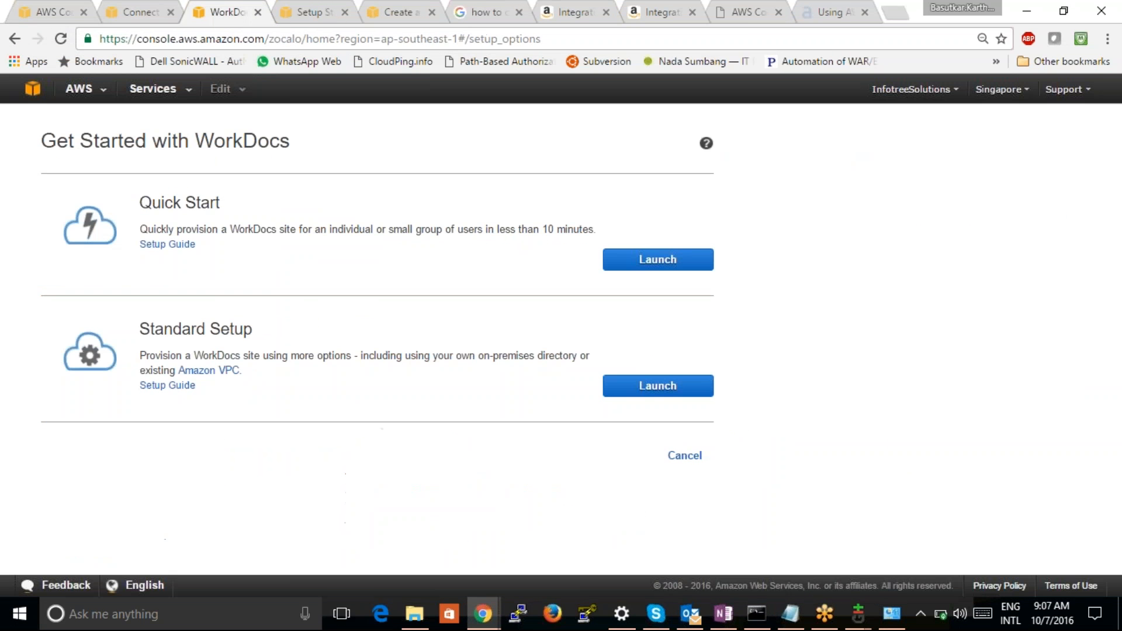
pyautogui.click(33, 89)
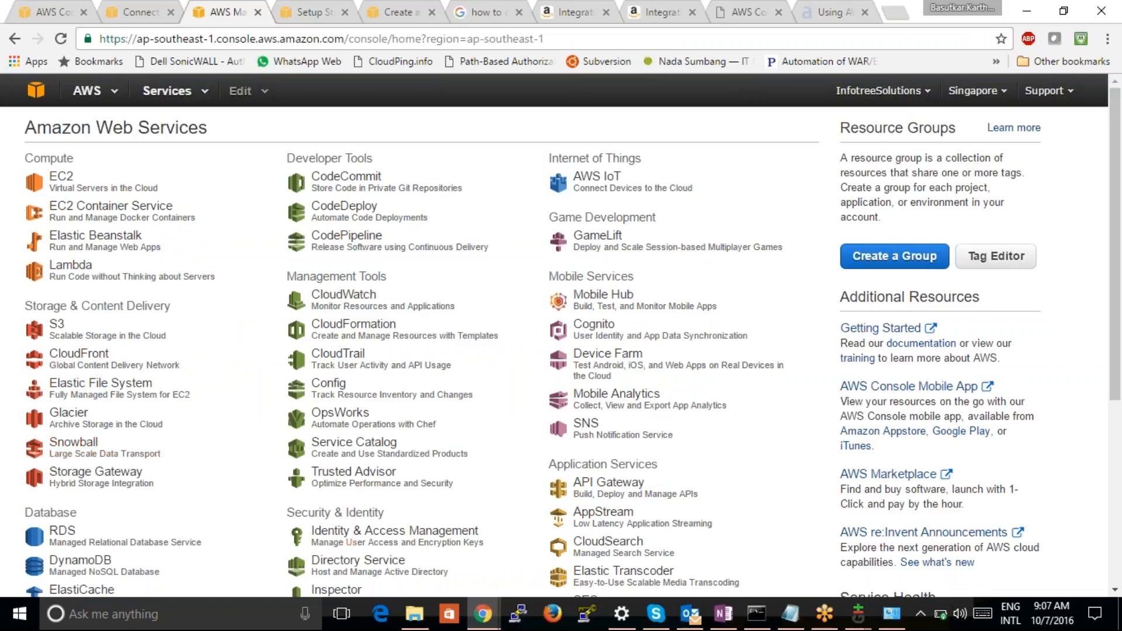
pyautogui.click(374, 577)
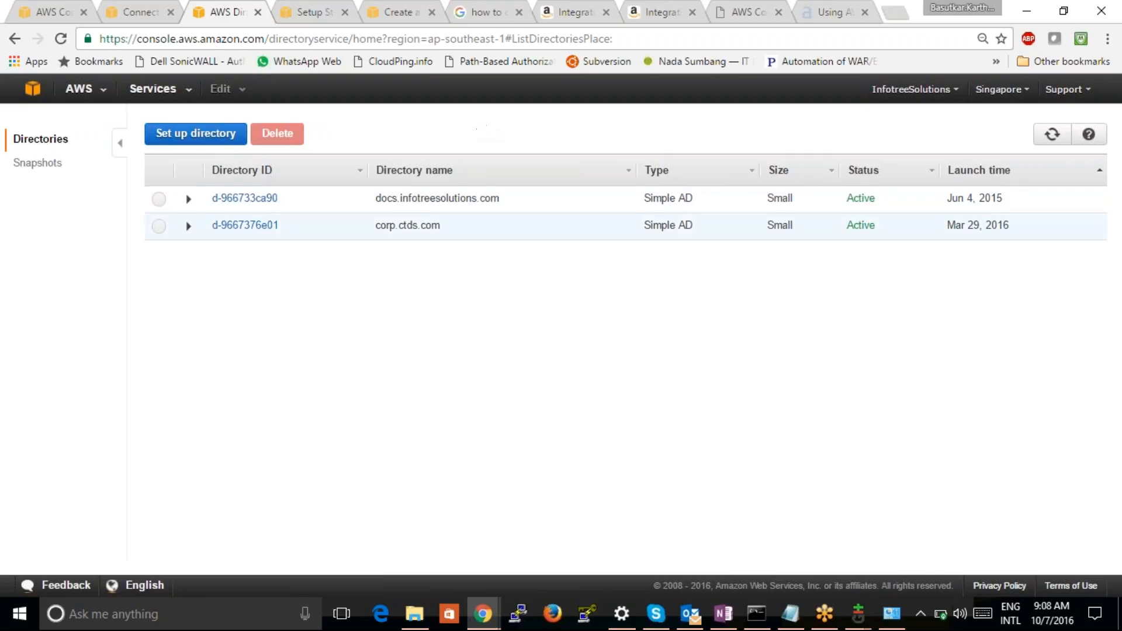
# Open the AWS console home in a new browser tab, keeping the Directory Service page open
pyautogui.click(147, 12)
pyautogui.click(213, 13)
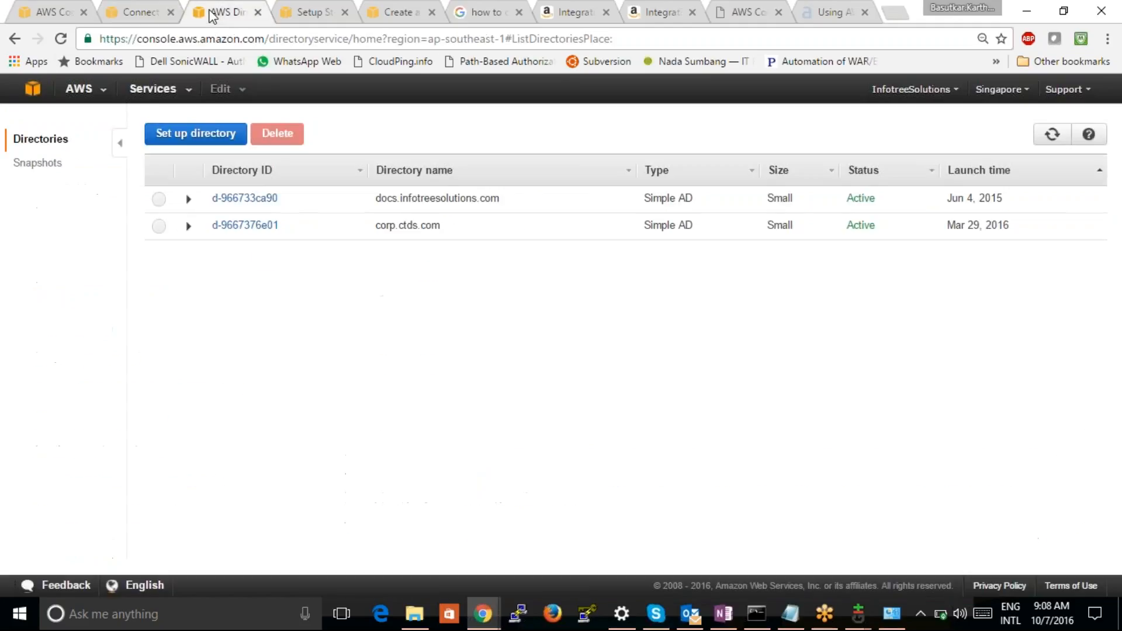
pyautogui.rightClick(42, 85)
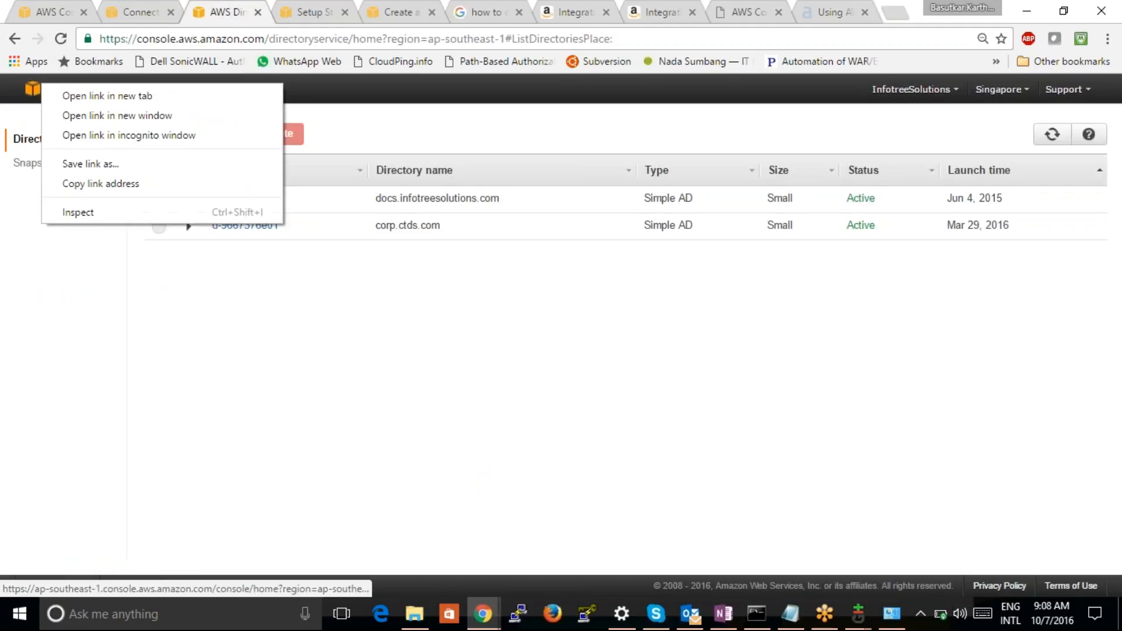
pyautogui.click(70, 97)
pyautogui.click(295, 12)
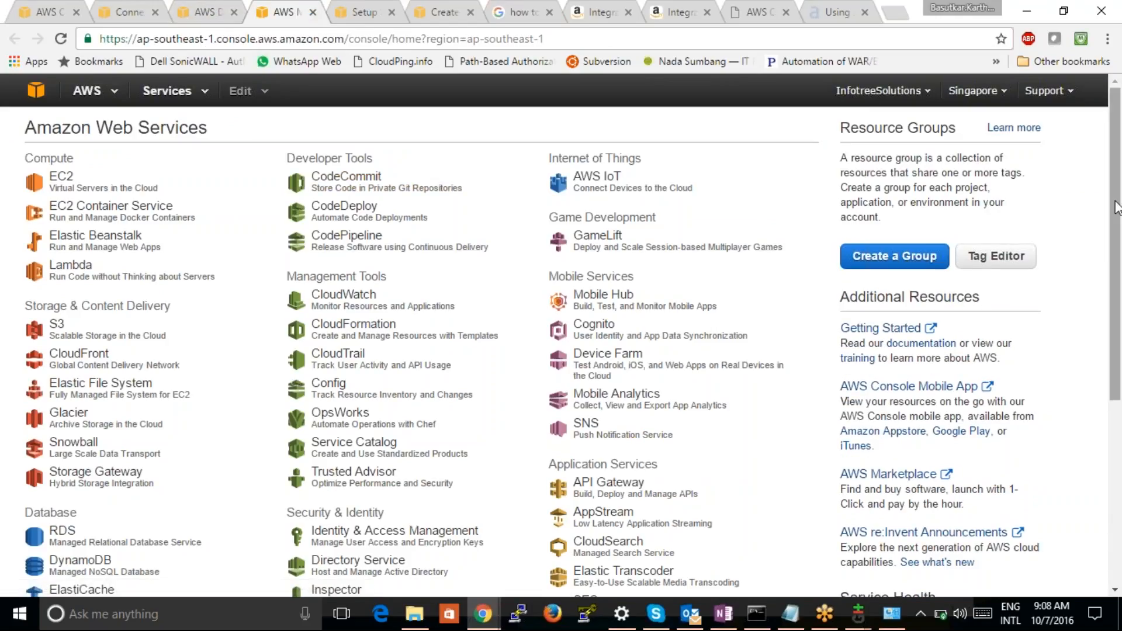
# Open WorkDocs from the console home and start creating a new WorkDocs site, dismissing the low-battery notice
pyautogui.scroll(-2, 1110, 256)
pyautogui.scroll(-3, 1089, 321)
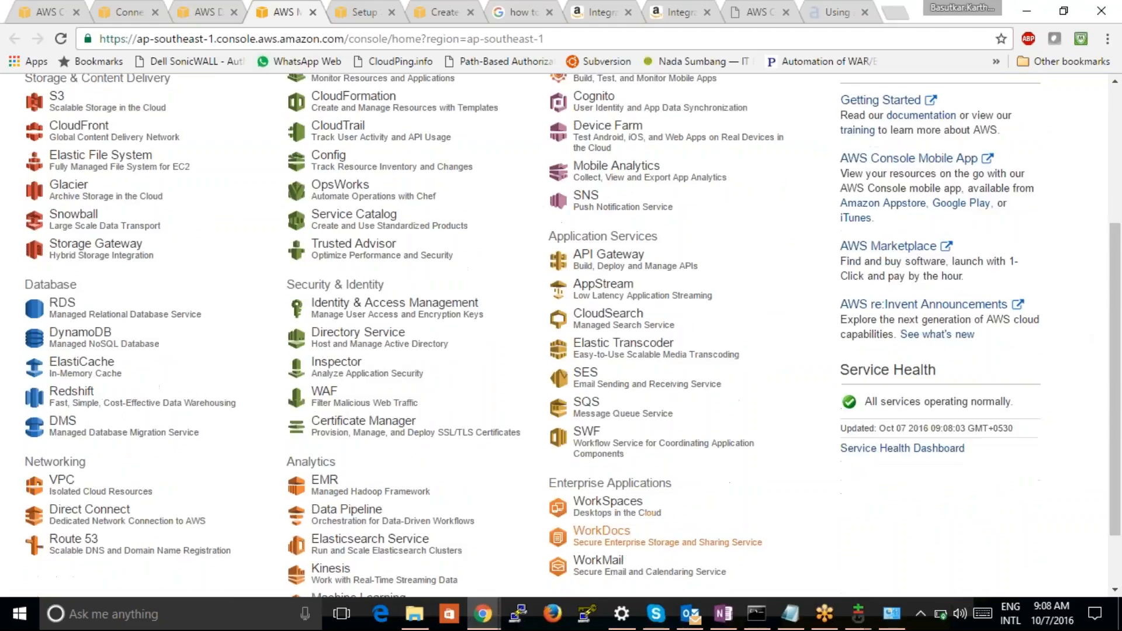
pyautogui.click(601, 530)
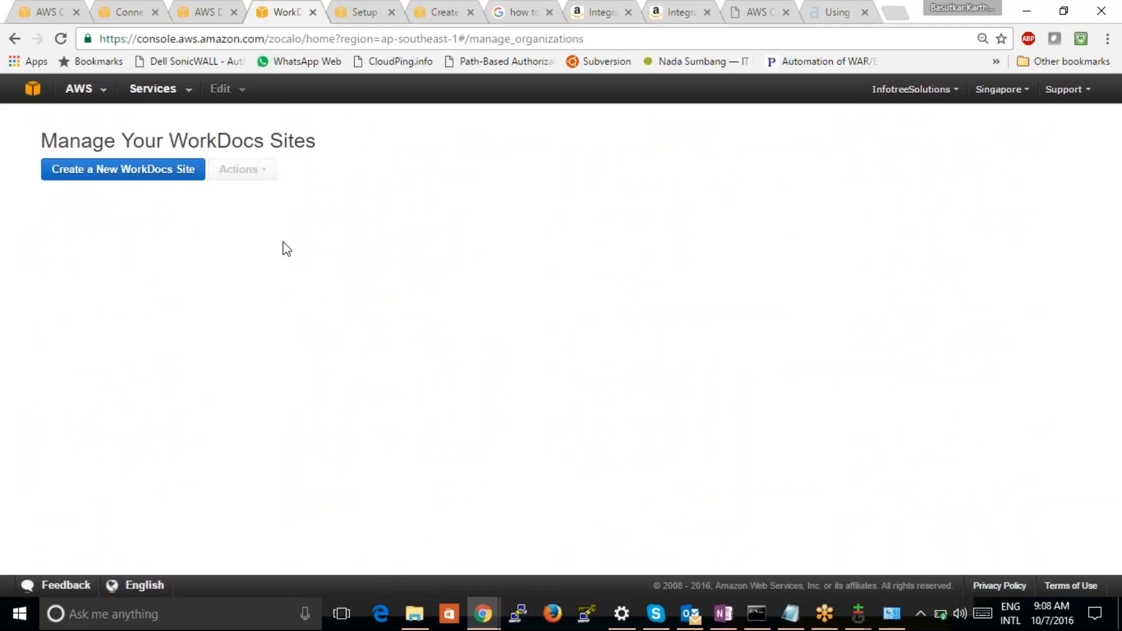
pyautogui.click(111, 171)
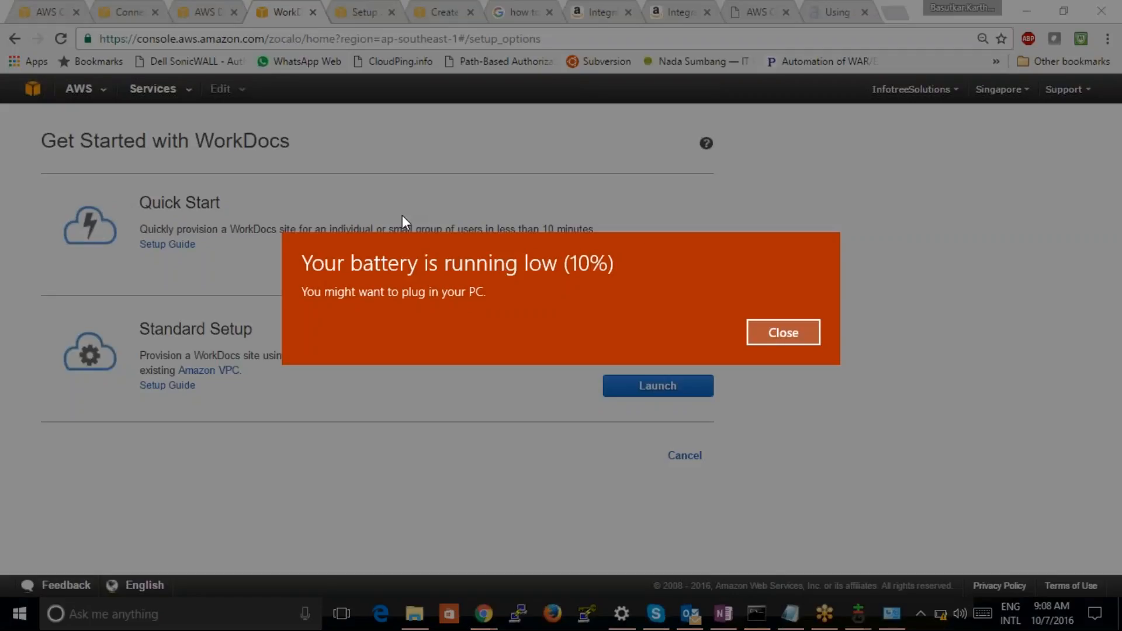
pyautogui.click(797, 339)
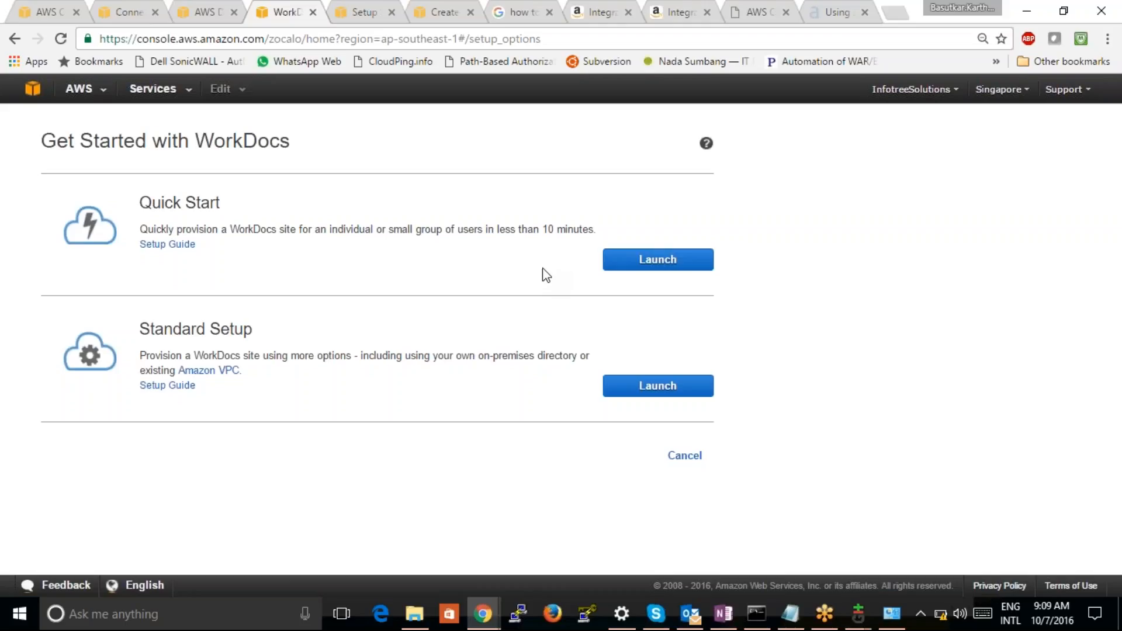
# Compare the directories listed in Directory Service with the Quick Start and Standard Setup options for WorkDocs
pyautogui.click(216, 13)
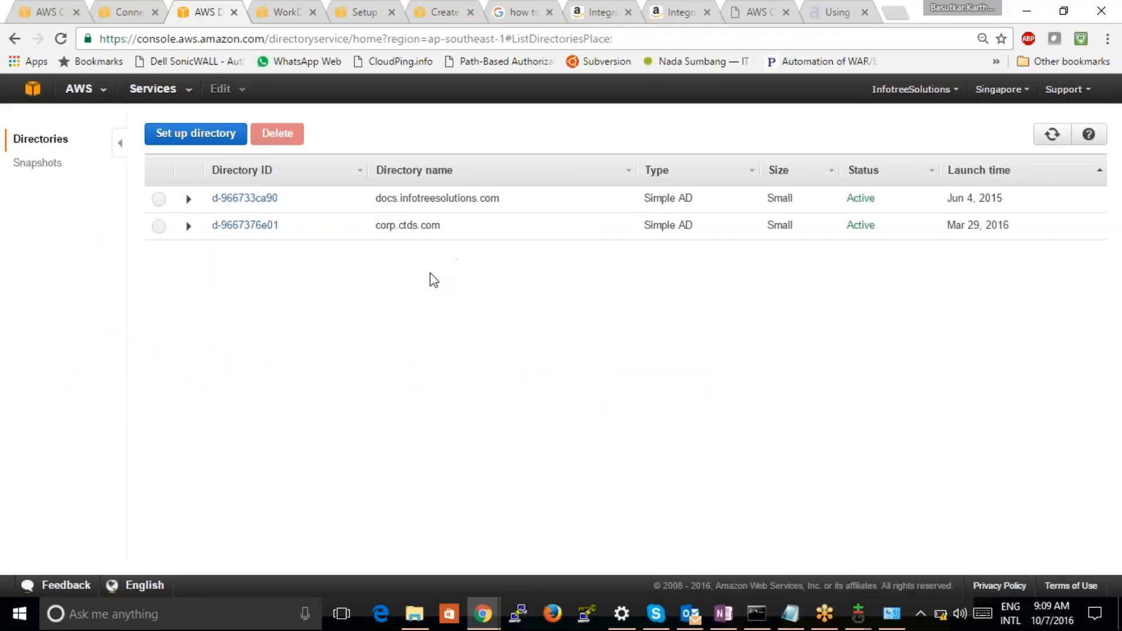
pyautogui.click(279, 12)
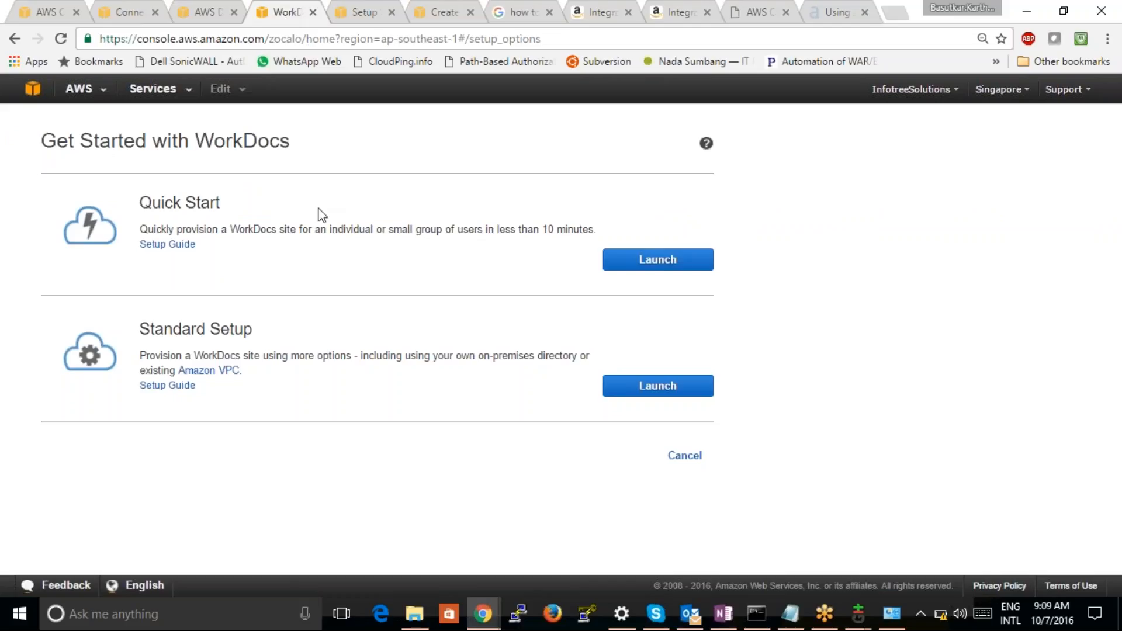
pyautogui.click(215, 12)
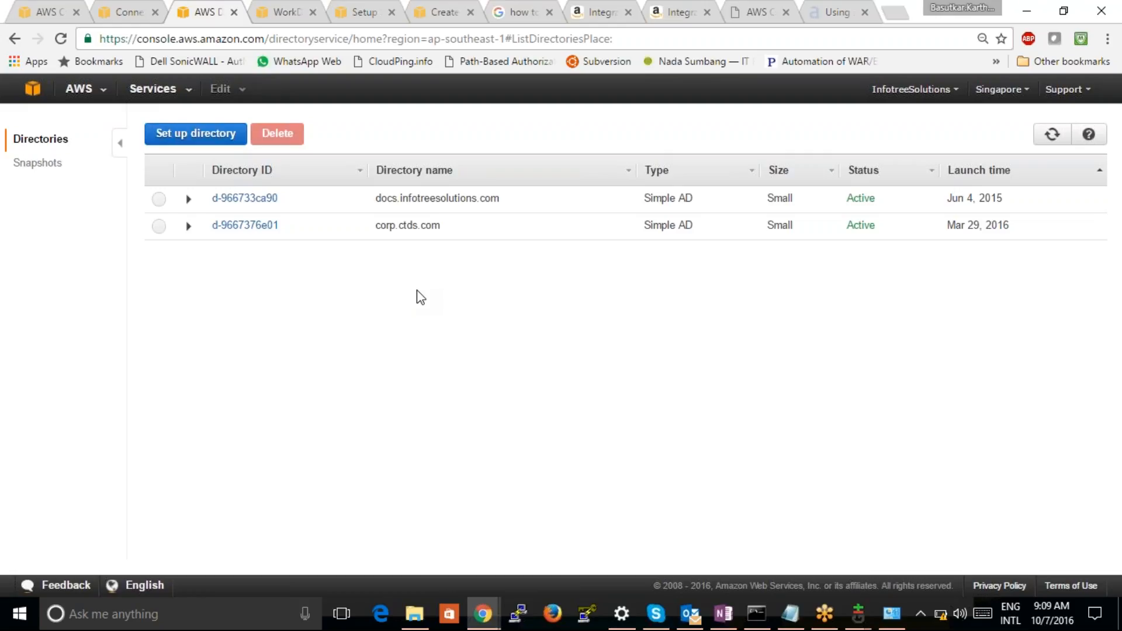
pyautogui.click(298, 20)
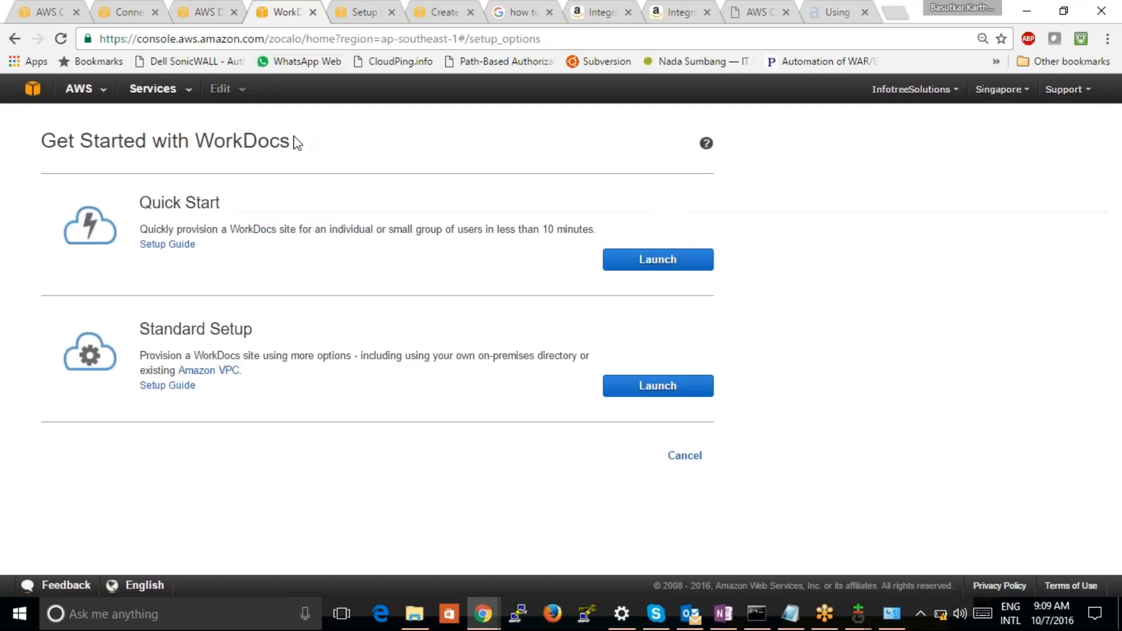
pyautogui.click(214, 16)
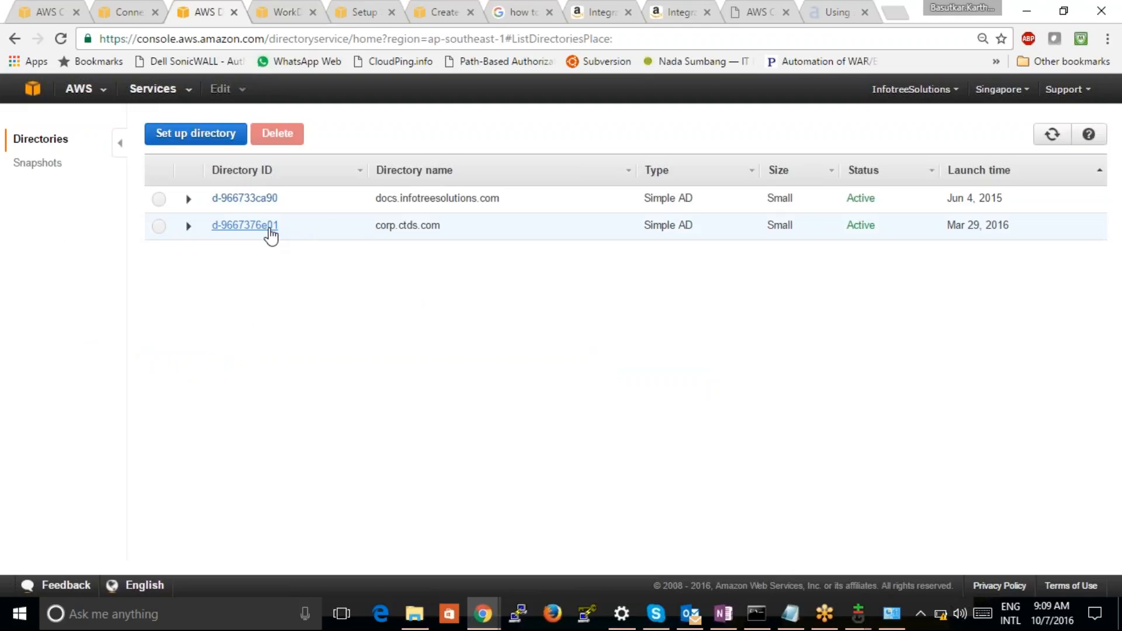
pyautogui.click(281, 12)
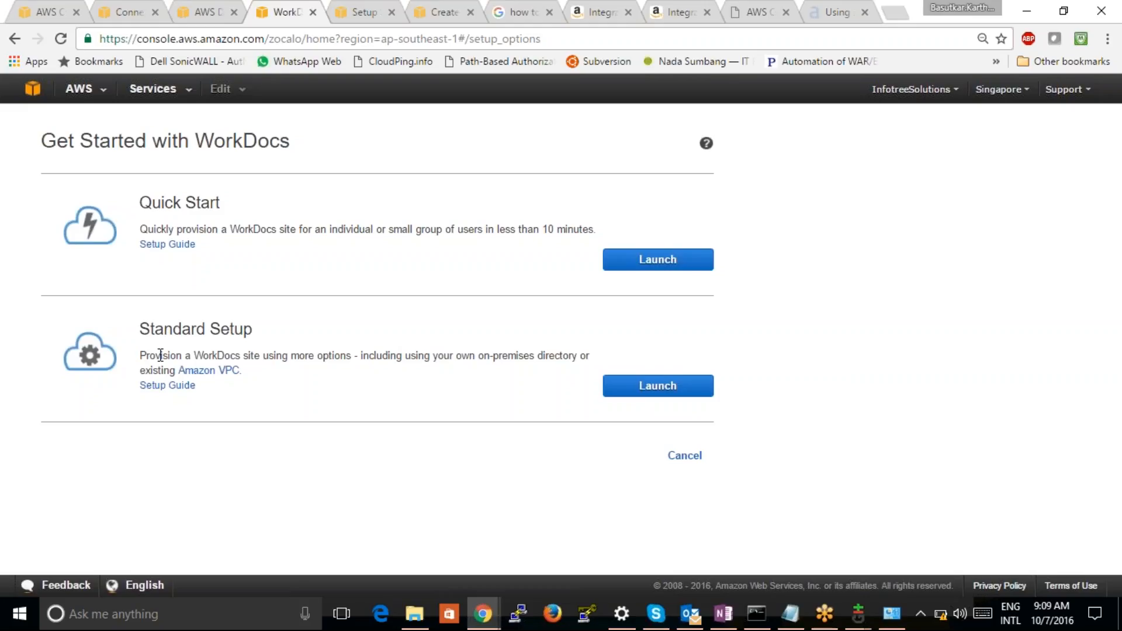
pyautogui.click(224, 11)
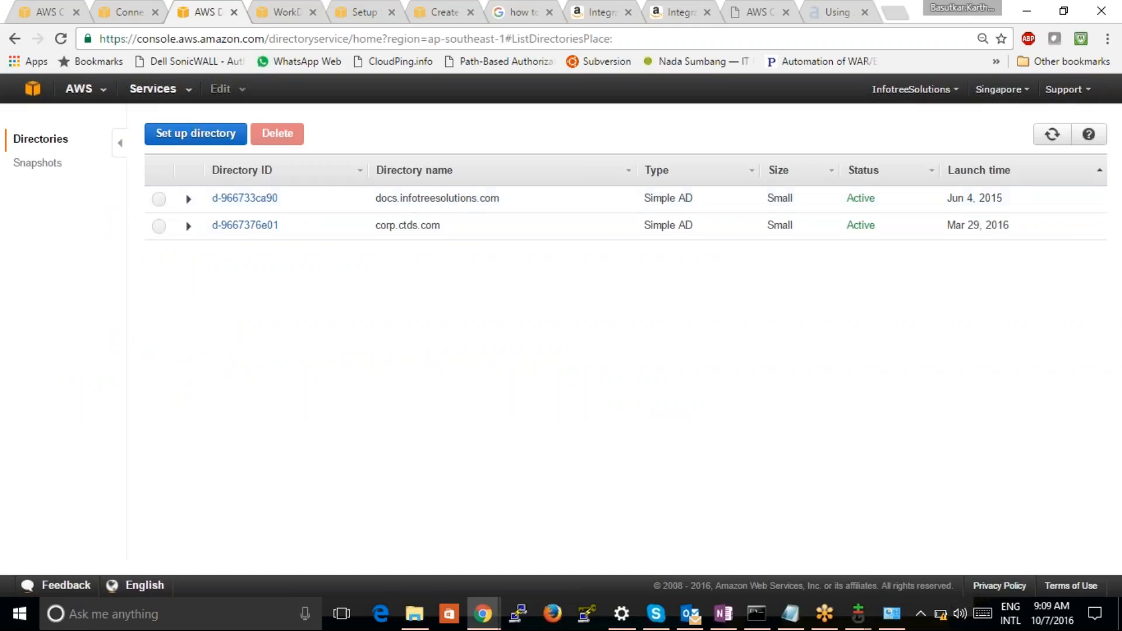
pyautogui.click(292, 21)
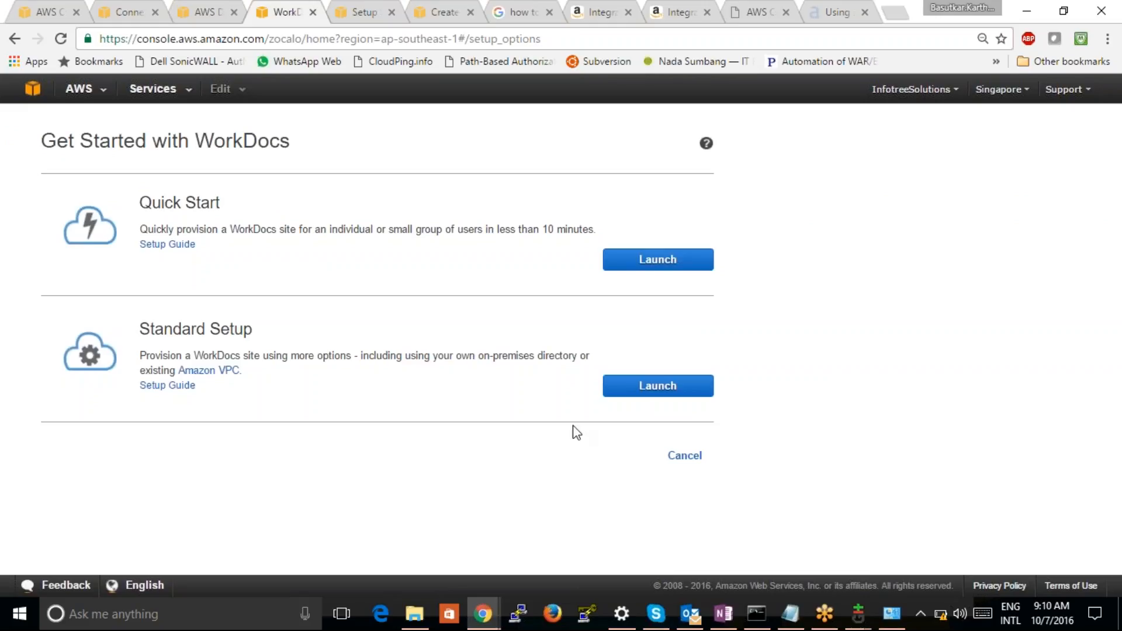
# Switch to OneNote, add a new section to the notebook and choose the thicker green pen for drawing
pyautogui.click(723, 612)
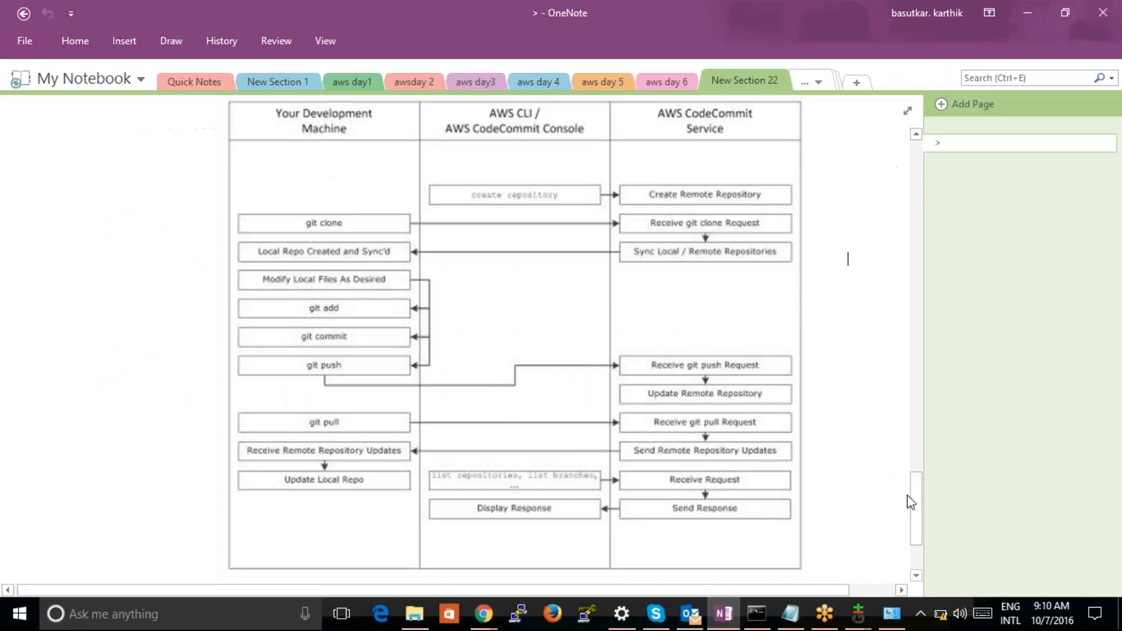
pyautogui.click(857, 82)
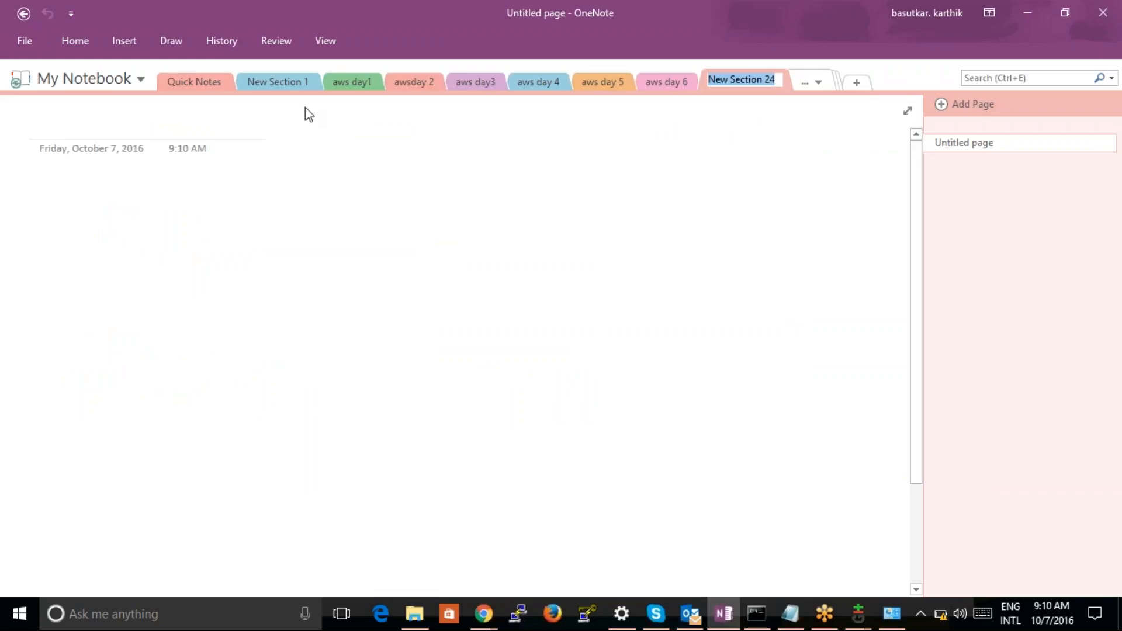
pyautogui.click(172, 40)
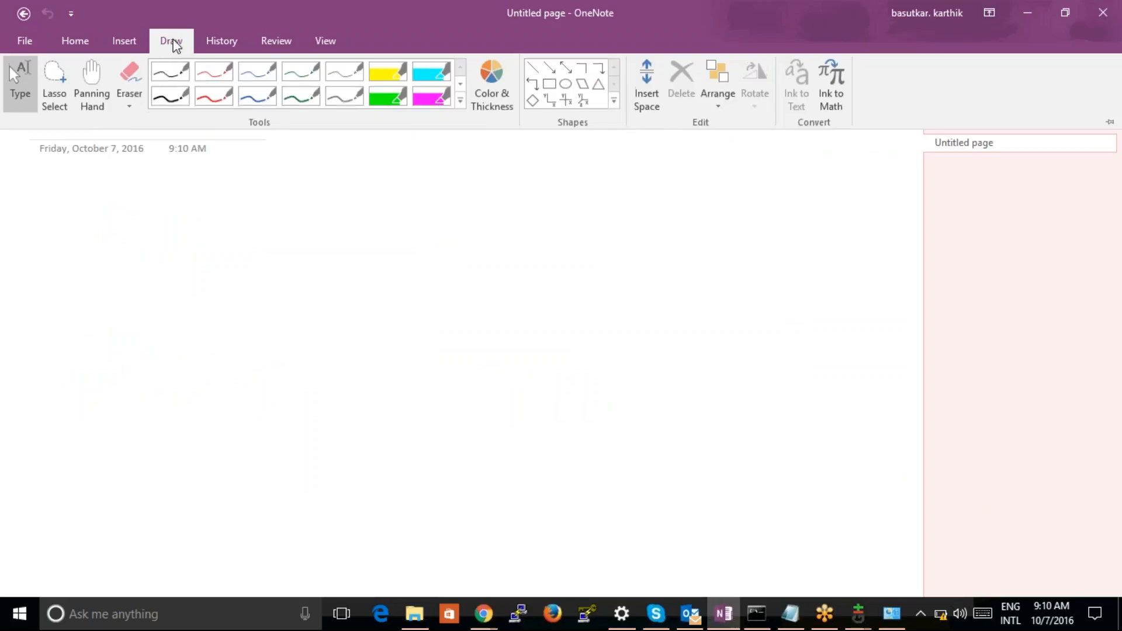
pyautogui.click(289, 91)
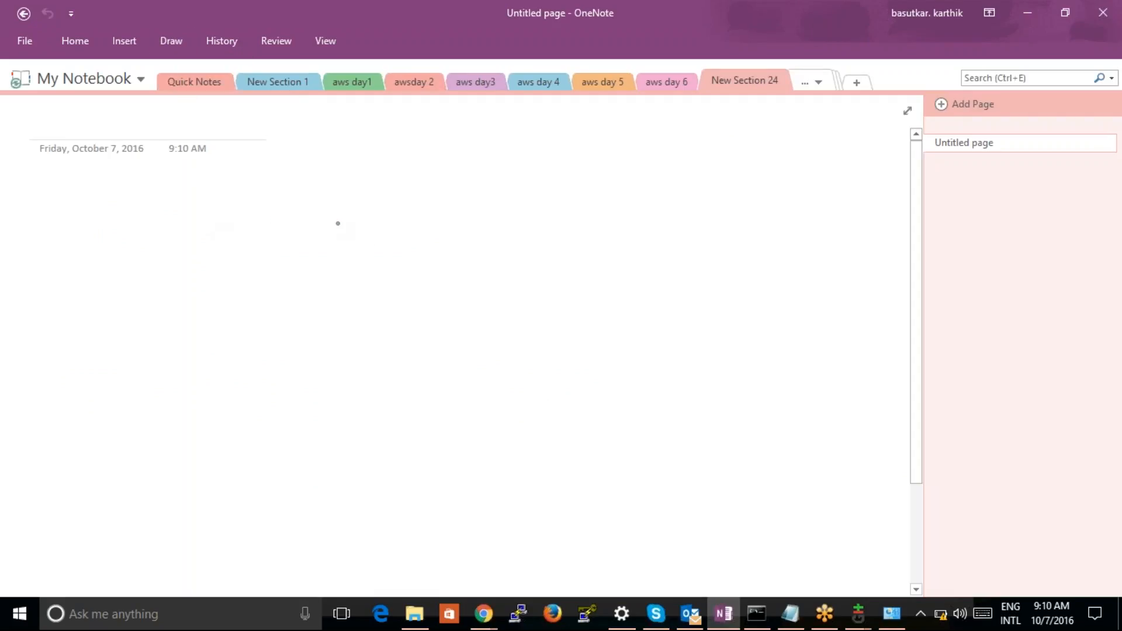
# Handwrite the numbered line "1) Directory Services – 'A.D'" at the head of the blank OneNote page
pyautogui.moveTo(289, 208); pyautogui.dragTo(285, 241)
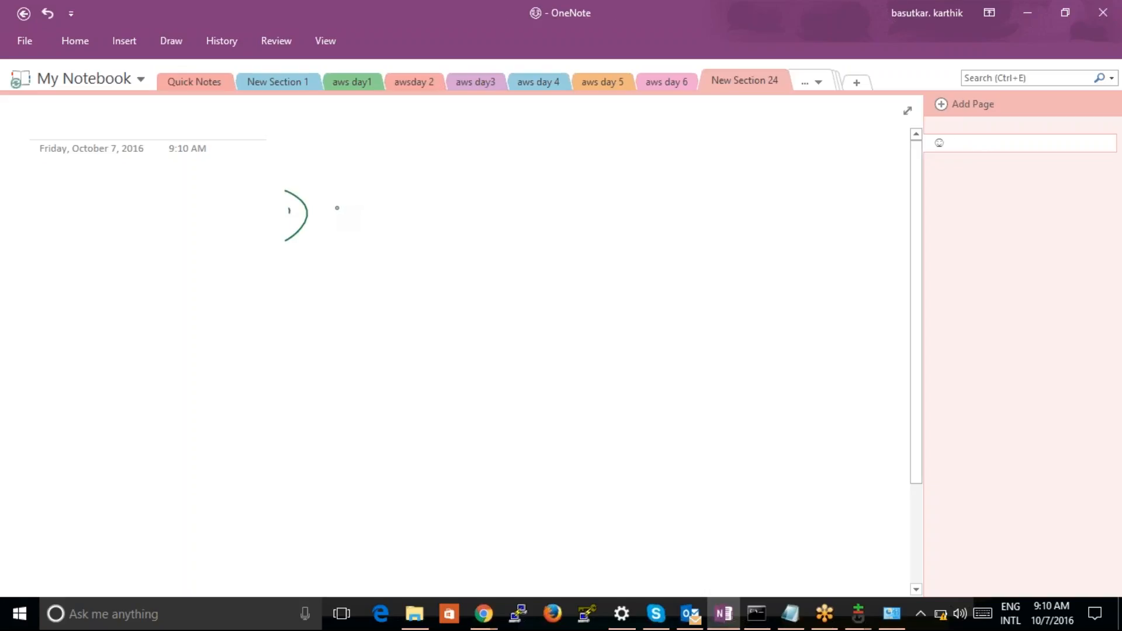
pyautogui.moveTo(341, 202); pyautogui.dragTo(339, 221)
pyautogui.moveTo(368, 214)
pyautogui.mouseDown()
pyautogui.moveTo(437, 225)
pyautogui.moveTo(453, 239)
pyautogui.mouseUp()
pyautogui.moveTo(506, 200)
pyautogui.mouseDown()
pyautogui.moveTo(489, 228)
pyautogui.moveTo(639, 218)
pyautogui.moveTo(634, 229)
pyautogui.mouseUp()
pyautogui.moveTo(644, 203); pyautogui.dragTo(655, 230)
pyautogui.moveTo(637, 220); pyautogui.dragTo(684, 231)
pyautogui.click(664, 222)
pyautogui.moveTo(626, 180); pyautogui.dragTo(624, 186)
pyautogui.moveTo(706, 180); pyautogui.dragTo(701, 186)
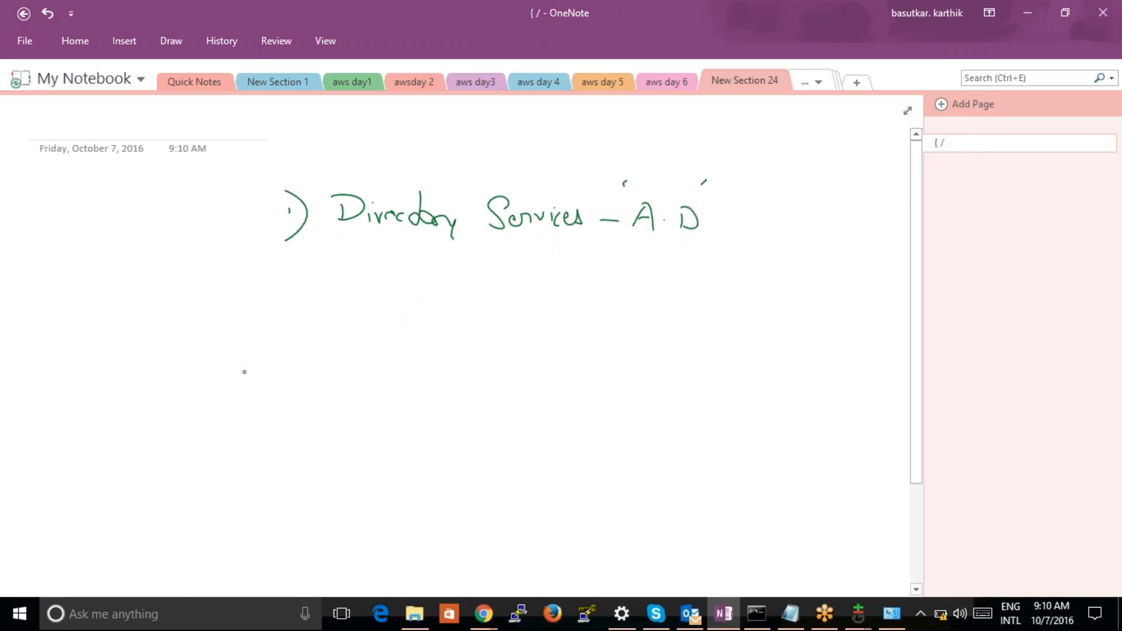
# Draw a downward arrow beneath "Directory Services" and handwrite "workdoc's" below it
pyautogui.moveTo(453, 254); pyautogui.dragTo(452, 297)
pyautogui.moveTo(432, 275); pyautogui.dragTo(449, 305)
pyautogui.moveTo(250, 363)
pyautogui.mouseDown()
pyautogui.moveTo(260, 377)
pyautogui.moveTo(266, 366)
pyautogui.mouseUp()
pyautogui.moveTo(275, 363); pyautogui.dragTo(295, 375)
pyautogui.moveTo(302, 357); pyautogui.dragTo(302, 377)
pyautogui.moveTo(304, 369)
pyautogui.mouseDown()
pyautogui.moveTo(320, 372)
pyautogui.moveTo(342, 347)
pyautogui.moveTo(350, 370)
pyautogui.mouseUp()
pyautogui.moveTo(365, 369); pyautogui.dragTo(369, 354)
pyautogui.moveTo(385, 357); pyautogui.dragTo(383, 374)
# Circle "workdoc's" and draw an arrow from it up to "Directory Services" with a plus sign beside it
pyautogui.moveTo(235, 349); pyautogui.dragTo(379, 335)
pyautogui.moveTo(201, 372)
pyautogui.mouseDown()
pyautogui.moveTo(312, 326)
pyautogui.moveTo(425, 250)
pyautogui.mouseUp()
pyautogui.moveTo(344, 280); pyautogui.dragTo(370, 269)
pyautogui.moveTo(365, 258); pyautogui.dragTo(366, 278)
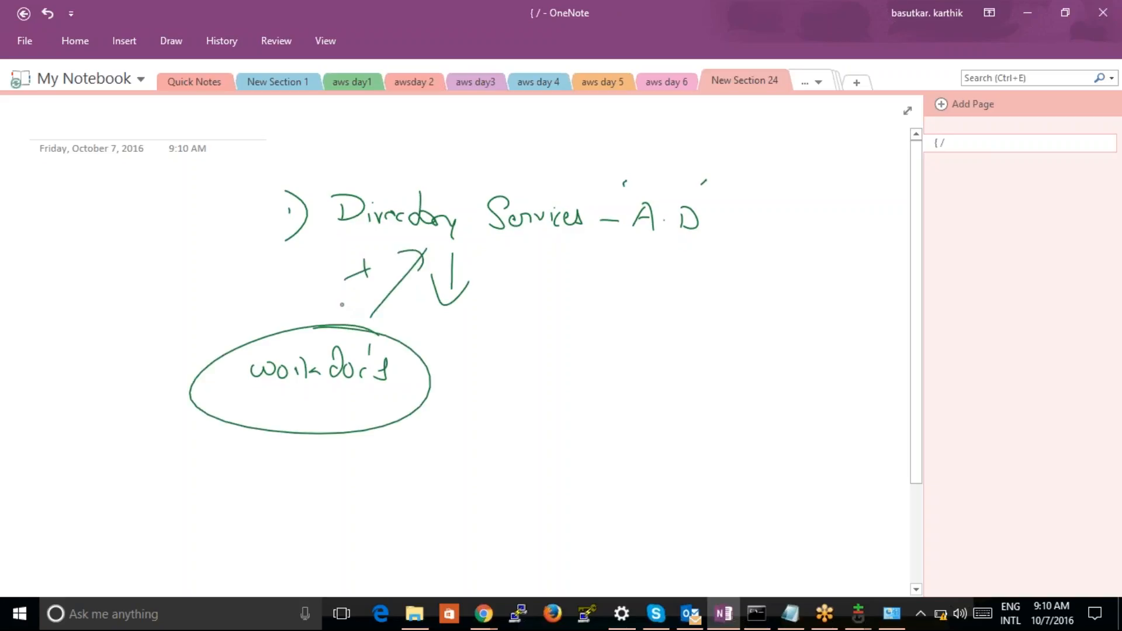
# Draw an arrow pointing away from the plus sign and handwrite "Standard Setup" diagonally beside the Directory Services line
pyautogui.moveTo(283, 273); pyautogui.dragTo(202, 275)
pyautogui.moveTo(223, 266); pyautogui.dragTo(218, 294)
pyautogui.moveTo(71, 282); pyautogui.dragTo(74, 313)
pyautogui.moveTo(89, 257)
pyautogui.mouseDown()
pyautogui.moveTo(120, 286)
pyautogui.moveTo(220, 206)
pyautogui.mouseUp()
pyautogui.moveTo(223, 228); pyautogui.dragTo(228, 205)
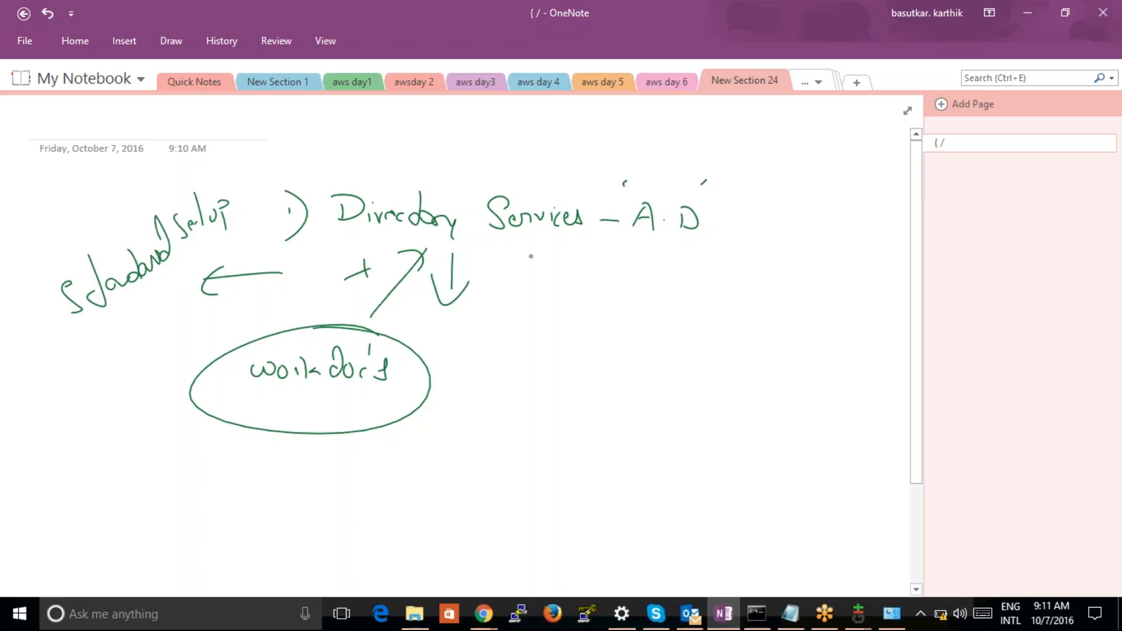
# Circle "Directory Services – A.D" and write "'n' user's" beneath it, with a curved arrow leading to the workdoc's oval
pyautogui.moveTo(671, 187)
pyautogui.mouseDown()
pyautogui.moveTo(614, 179)
pyautogui.moveTo(361, 229)
pyautogui.moveTo(689, 197)
pyautogui.mouseUp()
pyautogui.moveTo(608, 253); pyautogui.dragTo(622, 298)
pyautogui.moveTo(611, 343)
pyautogui.mouseDown()
pyautogui.moveTo(614, 332)
pyautogui.moveTo(628, 343)
pyautogui.mouseUp()
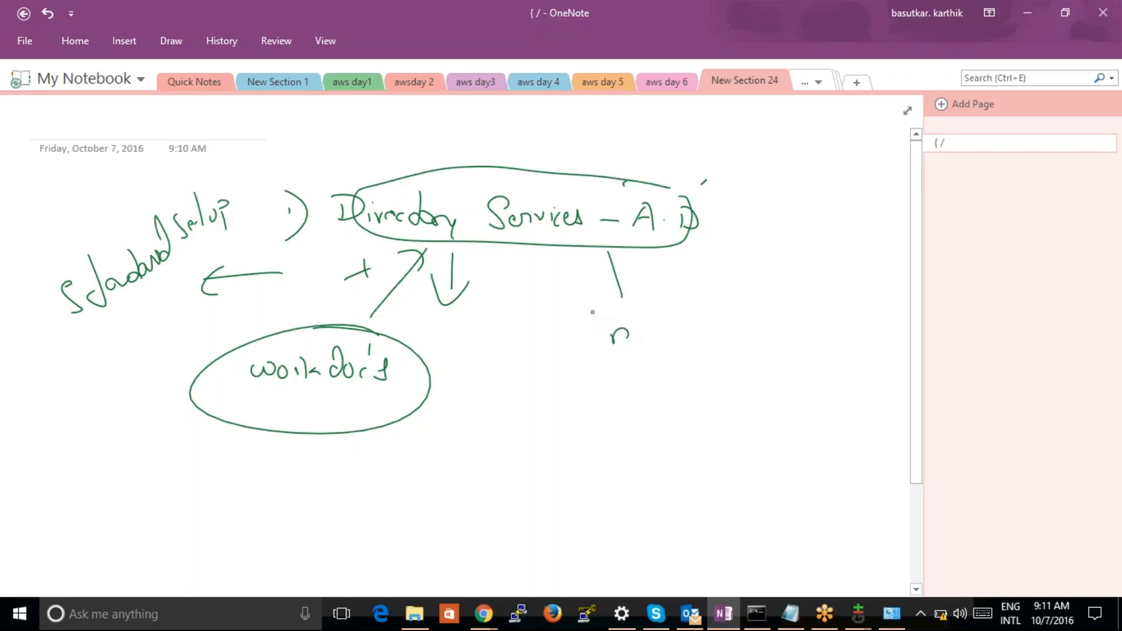
pyautogui.moveTo(585, 303); pyautogui.dragTo(590, 308)
pyautogui.moveTo(636, 300)
pyautogui.mouseDown()
pyautogui.moveTo(635, 312)
pyautogui.moveTo(696, 320)
pyautogui.moveTo(701, 336)
pyautogui.mouseUp()
pyautogui.moveTo(712, 328); pyautogui.dragTo(740, 320)
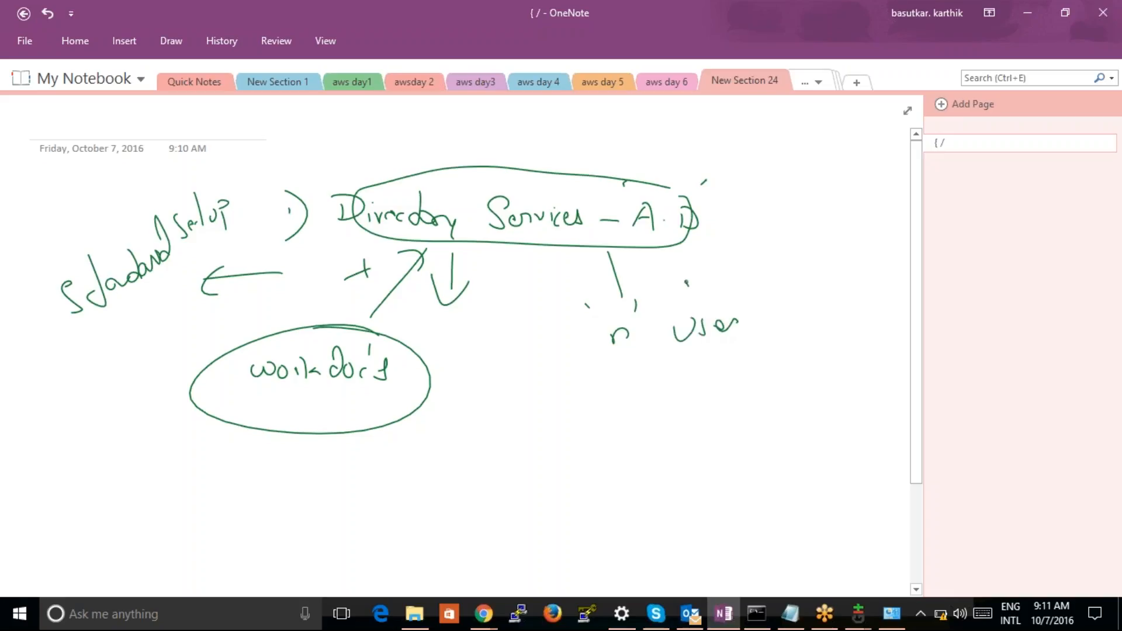
pyautogui.moveTo(687, 282); pyautogui.dragTo(689, 289)
pyautogui.moveTo(755, 288); pyautogui.dragTo(769, 327)
pyautogui.moveTo(686, 360)
pyautogui.mouseDown()
pyautogui.moveTo(440, 416)
pyautogui.moveTo(442, 436)
pyautogui.mouseUp()
pyautogui.moveTo(446, 412); pyautogui.dragTo(479, 409)
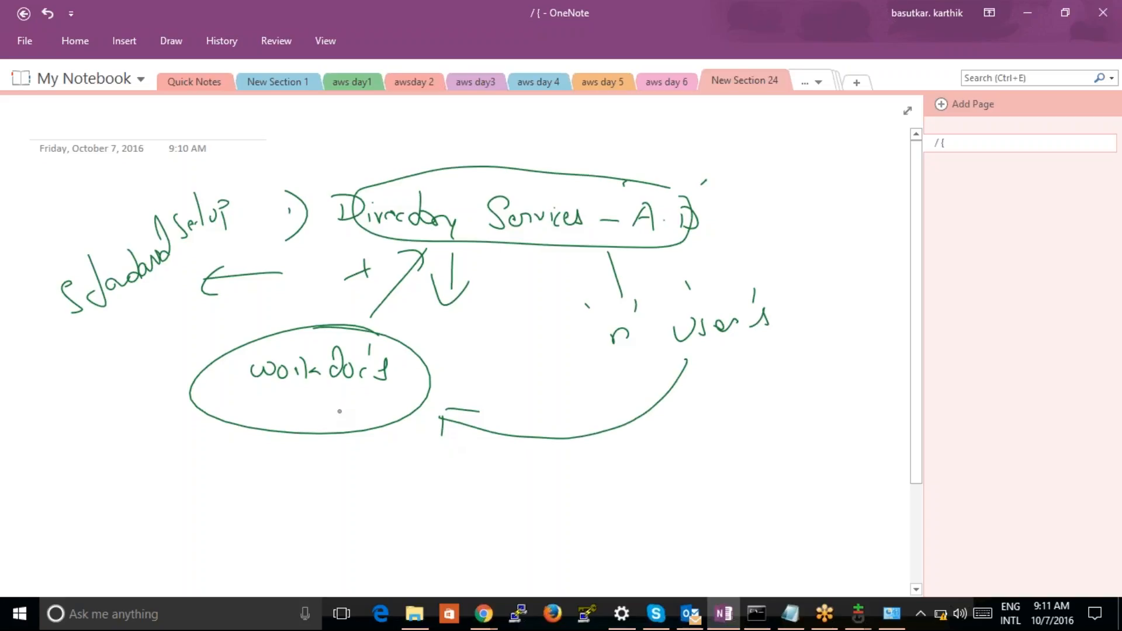
# Switch to the thicker grey pen and circle the "Standard Setup" note
pyautogui.moveTo(333, 411); pyautogui.dragTo(334, 408)
pyautogui.rightClick(335, 410)
pyautogui.click(719, 265)
pyautogui.click(336, 411)
pyautogui.moveTo(36, 287); pyautogui.dragTo(227, 192)
pyautogui.click(276, 180)
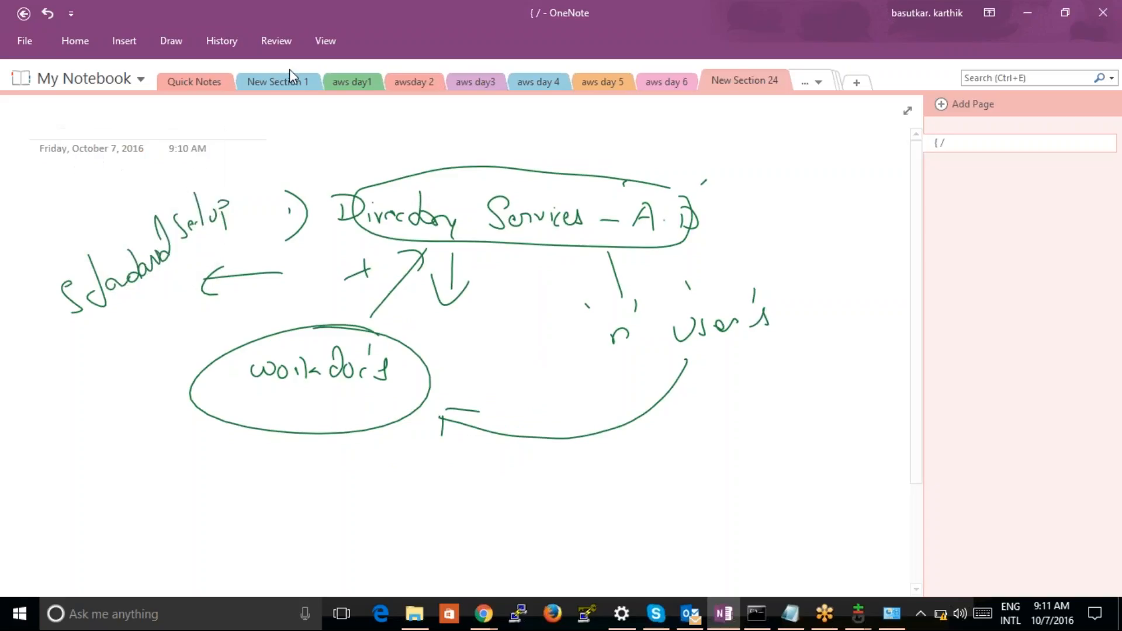
pyautogui.click(180, 44)
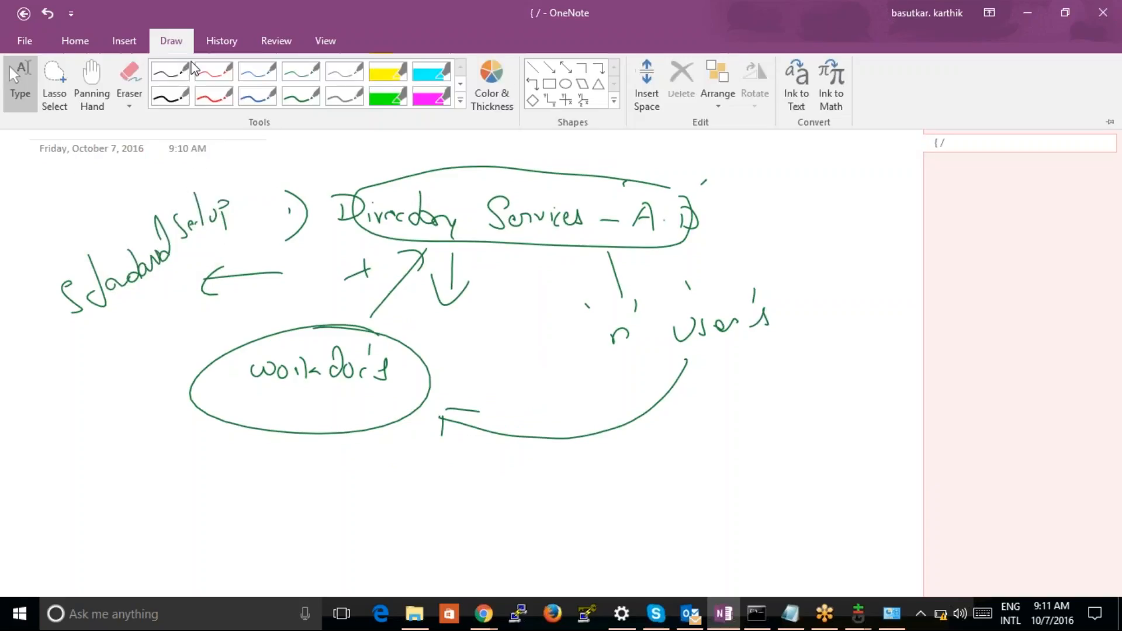
pyautogui.click(342, 100)
pyautogui.moveTo(35, 287)
pyautogui.mouseDown()
pyautogui.moveTo(242, 188)
pyautogui.moveTo(53, 292)
pyautogui.mouseUp()
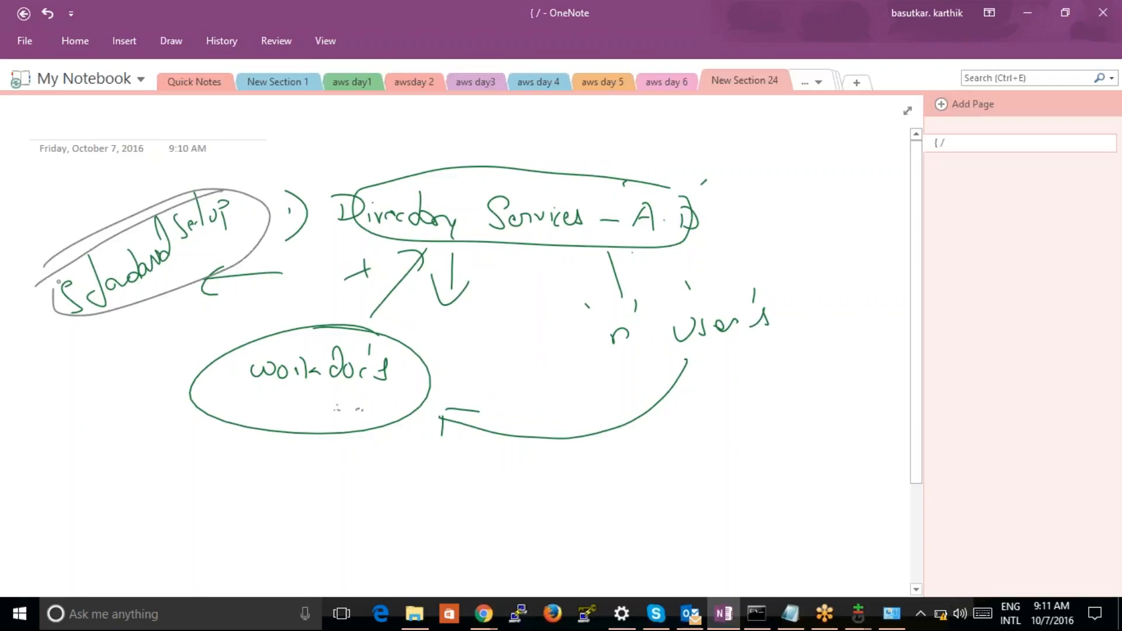
# Handwrite "workdocs → 'A.D'" in the empty space below the diagram
pyautogui.click(916, 589)
pyautogui.click(916, 590)
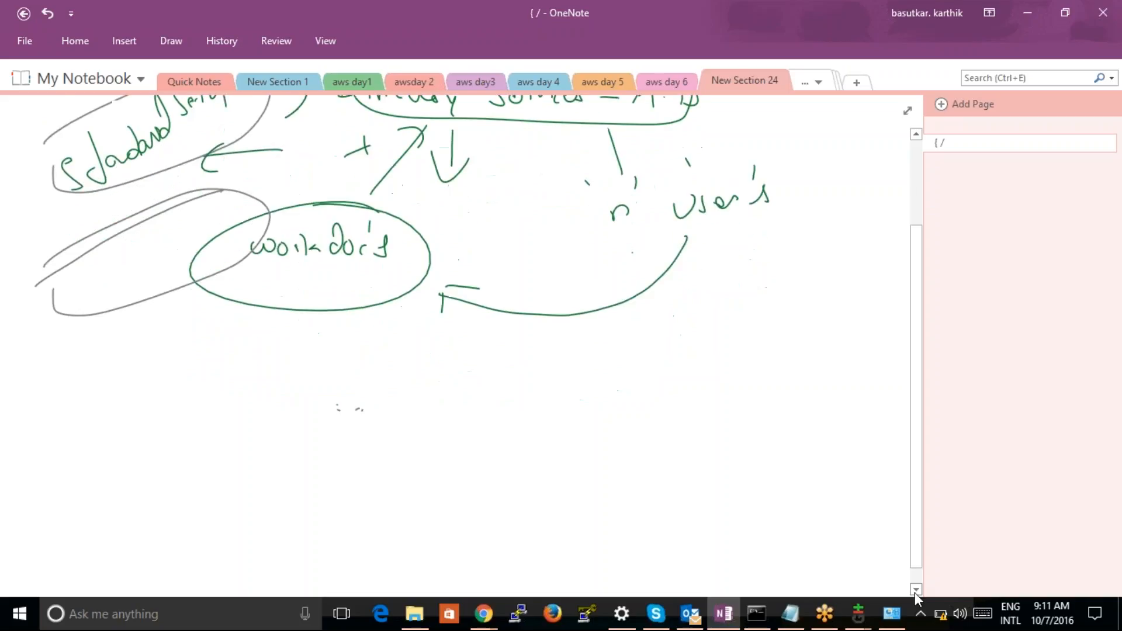
pyautogui.moveTo(235, 443)
pyautogui.mouseDown()
pyautogui.moveTo(320, 435)
pyautogui.moveTo(336, 451)
pyautogui.moveTo(403, 424)
pyautogui.moveTo(410, 450)
pyautogui.mouseUp()
pyautogui.moveTo(523, 412)
pyautogui.mouseDown()
pyautogui.moveTo(513, 447)
pyautogui.moveTo(578, 442)
pyautogui.mouseUp()
pyautogui.click(553, 434)
pyautogui.moveTo(576, 418); pyautogui.dragTo(579, 441)
pyautogui.moveTo(476, 388); pyautogui.dragTo(481, 397)
pyautogui.moveTo(606, 371); pyautogui.dragTo(597, 394)
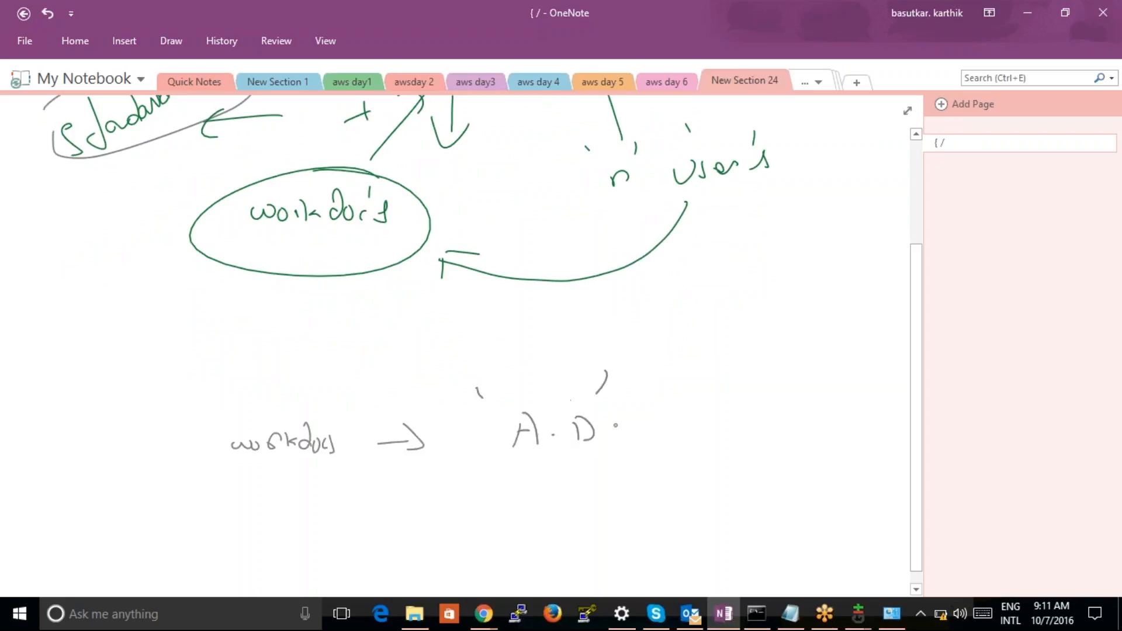
# Extend the "workdocs → 'A.D'" line with an arrow and the words "will be created"
pyautogui.moveTo(645, 423)
pyautogui.mouseDown()
pyautogui.moveTo(674, 422)
pyautogui.moveTo(667, 435)
pyautogui.mouseUp()
pyautogui.moveTo(707, 416); pyautogui.dragTo(727, 425)
pyautogui.moveTo(738, 384)
pyautogui.mouseDown()
pyautogui.moveTo(732, 418)
pyautogui.moveTo(744, 422)
pyautogui.mouseUp()
pyautogui.moveTo(780, 389)
pyautogui.mouseDown()
pyautogui.moveTo(785, 425)
pyautogui.moveTo(802, 416)
pyautogui.moveTo(824, 427)
pyautogui.mouseUp()
pyautogui.moveTo(834, 426)
pyautogui.mouseDown()
pyautogui.moveTo(841, 417)
pyautogui.moveTo(865, 430)
pyautogui.mouseUp()
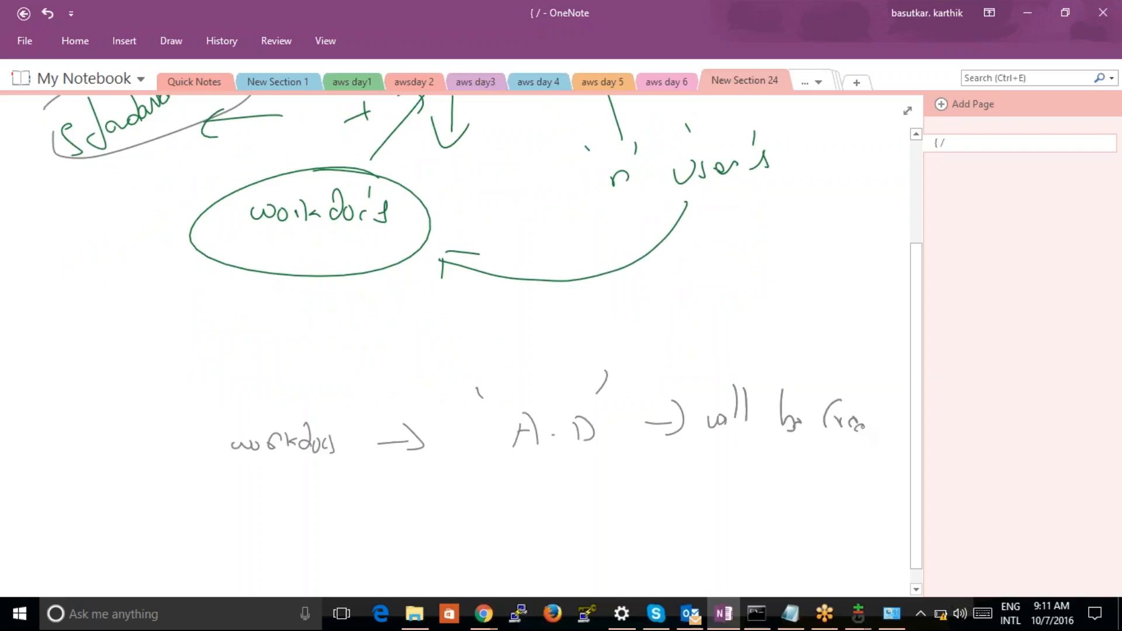
pyautogui.moveTo(872, 392)
pyautogui.mouseDown()
pyautogui.moveTo(867, 432)
pyautogui.moveTo(877, 432)
pyautogui.mouseUp()
pyautogui.click(886, 429)
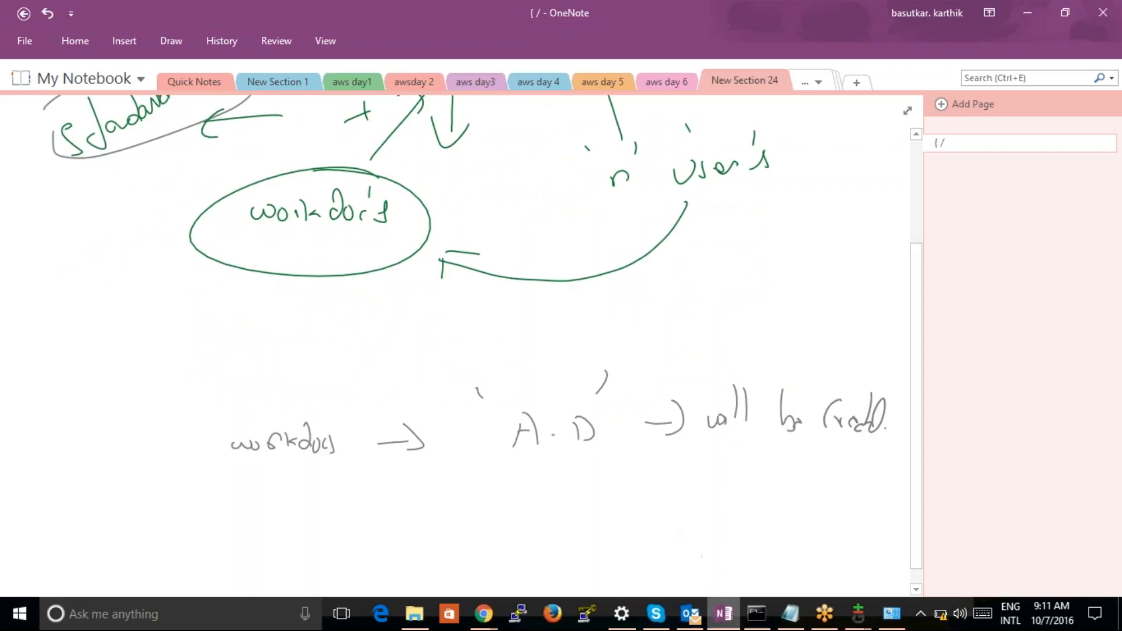
# Switch to the WorkDocs console in Chrome, launch Quick Start and set the site URL to testcaseaws
pyautogui.click(482, 617)
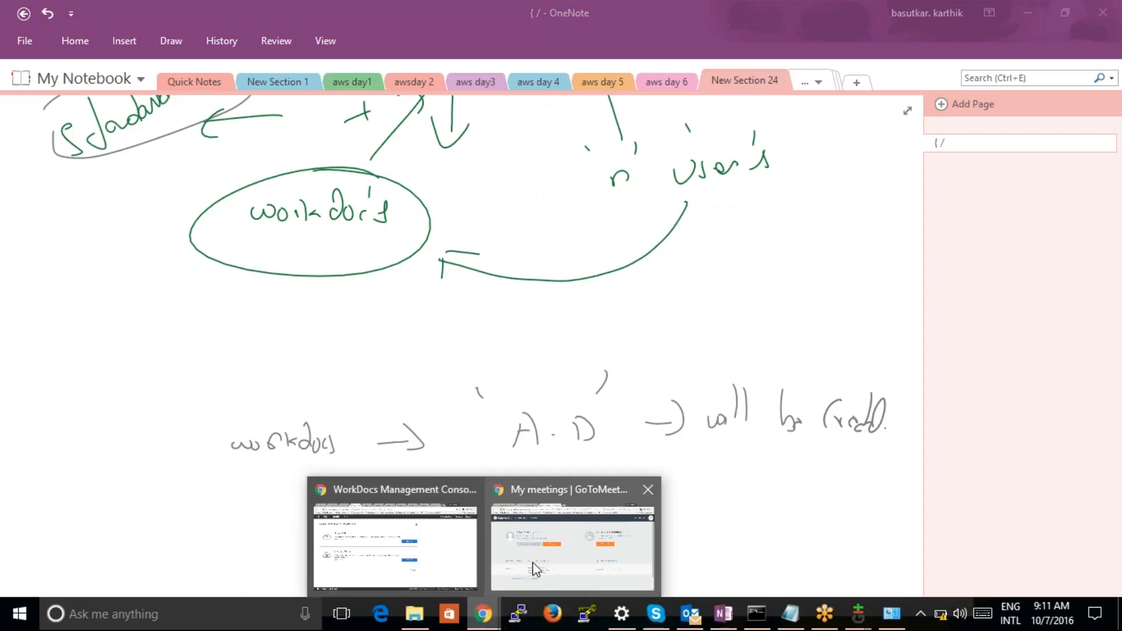
pyautogui.click(431, 565)
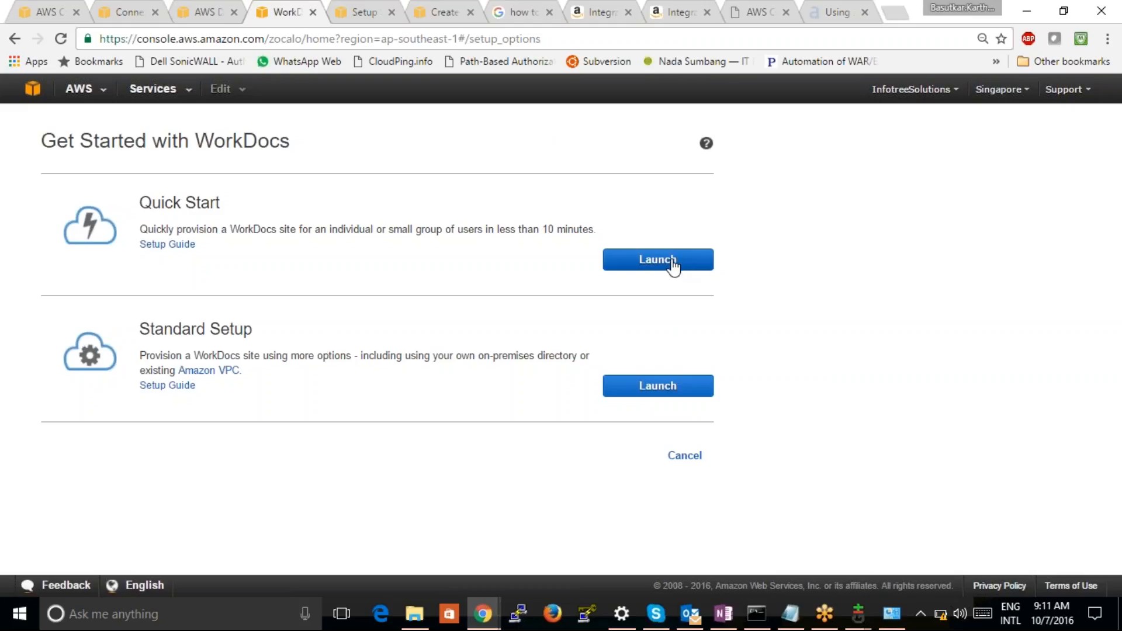
pyautogui.click(678, 263)
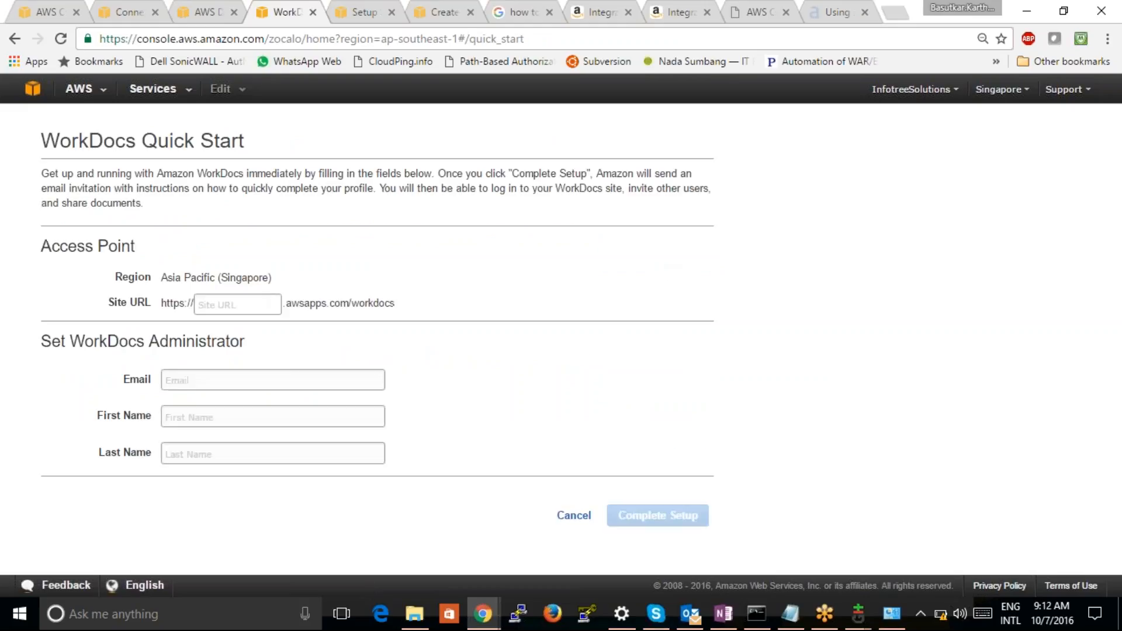
pyautogui.click(228, 303)
pyautogui.write('testcase')
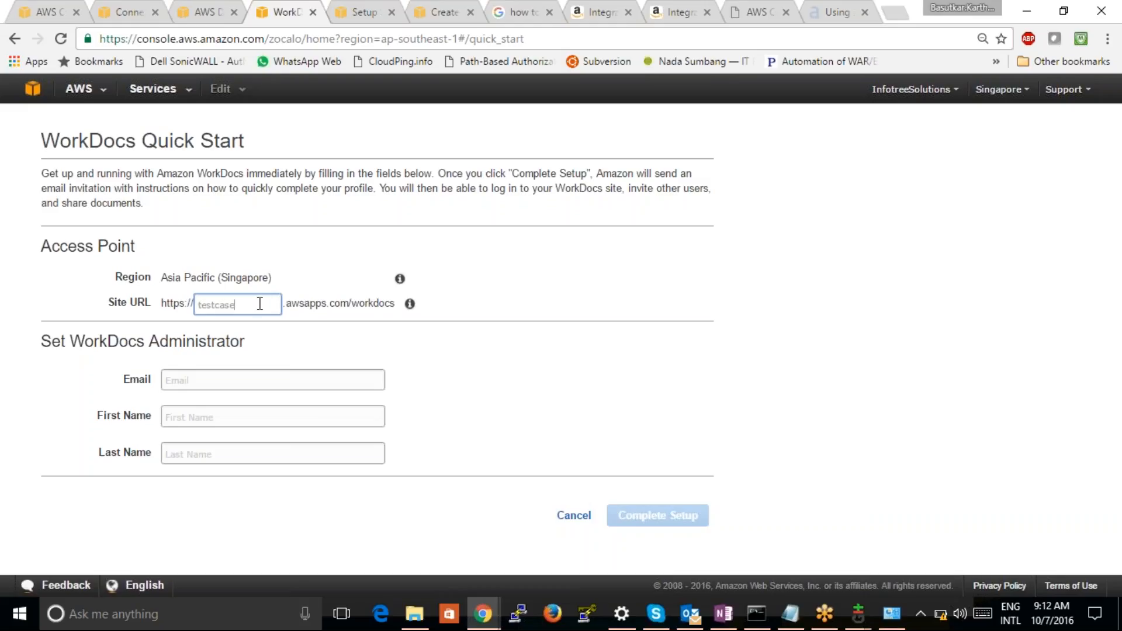
pyautogui.write('aws')
# Enter the WorkDocs administrator's email, first name and last name, and complete the site setup
pyautogui.click(267, 383)
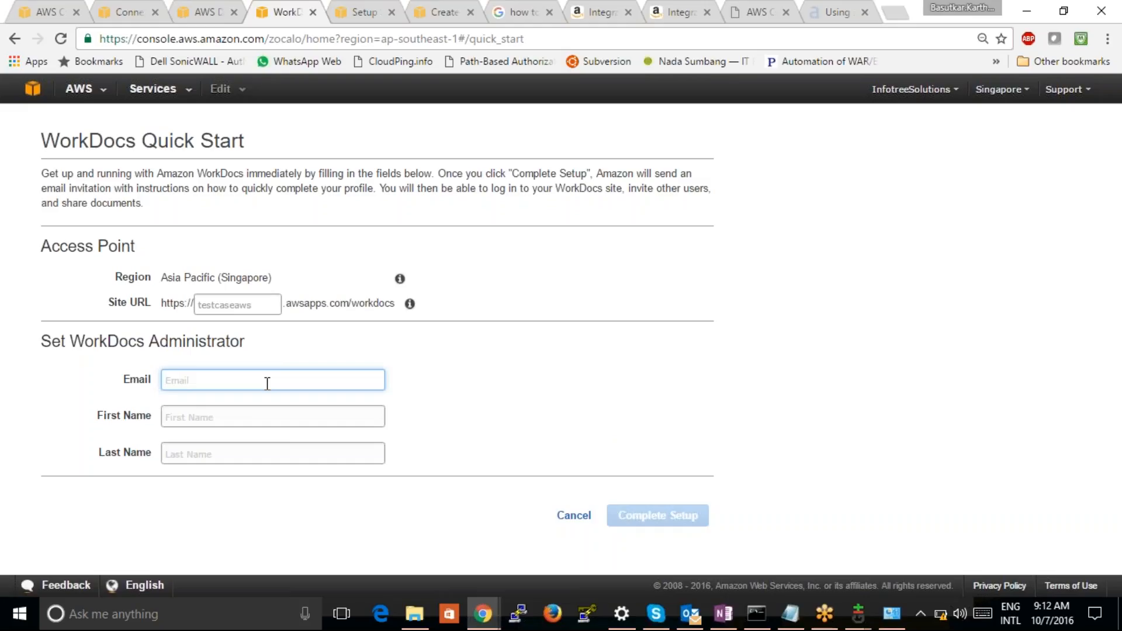
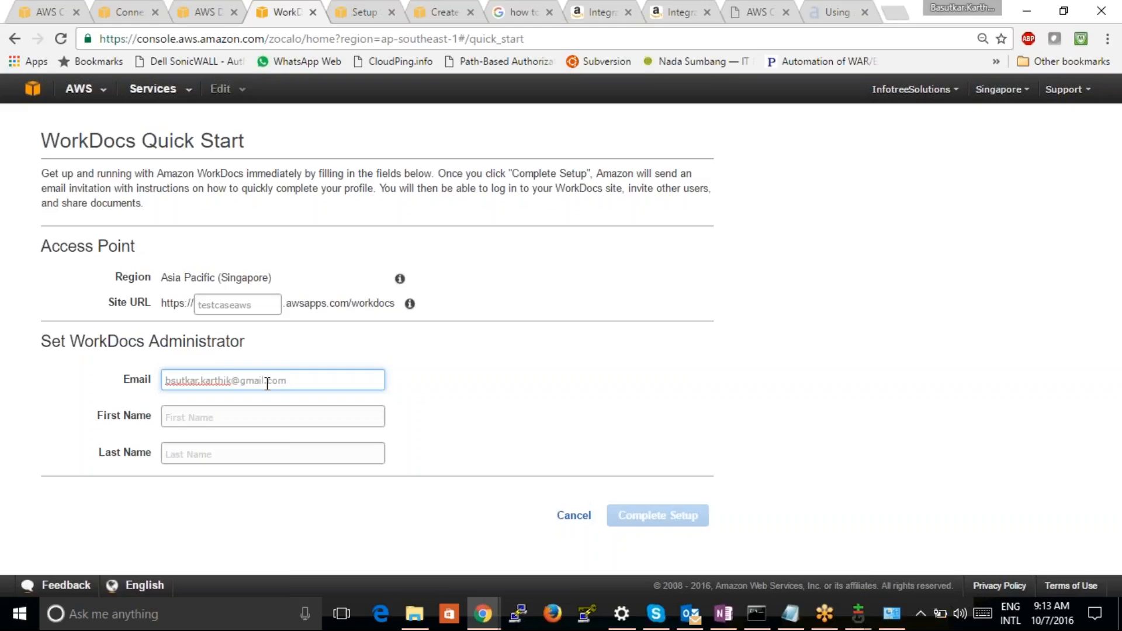
pyautogui.click(259, 414)
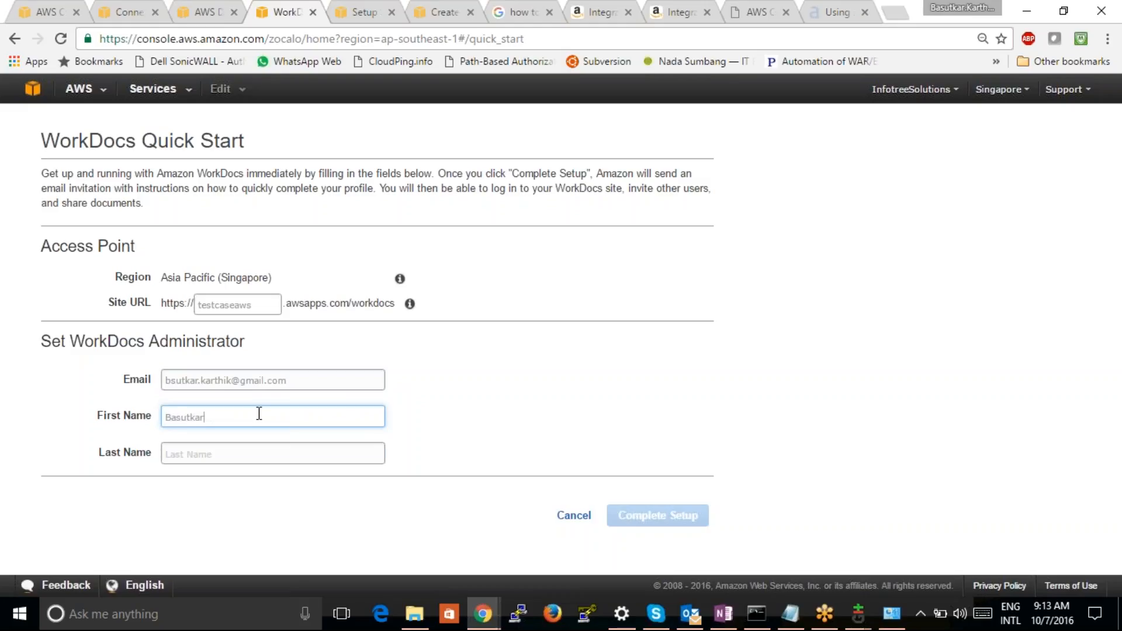
pyautogui.press('Tab')
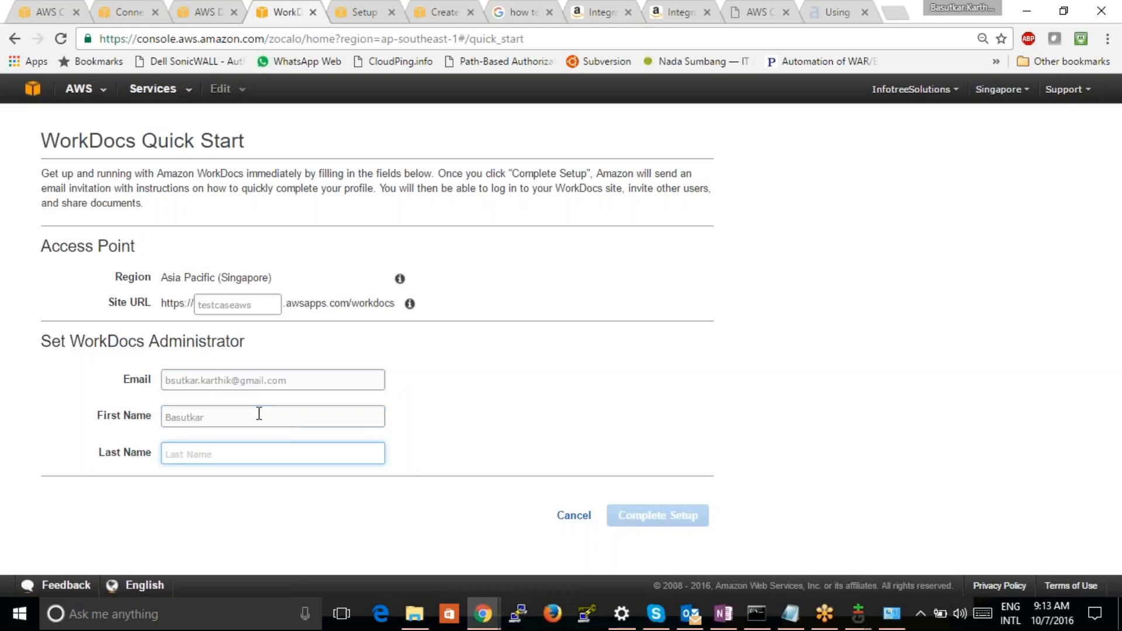
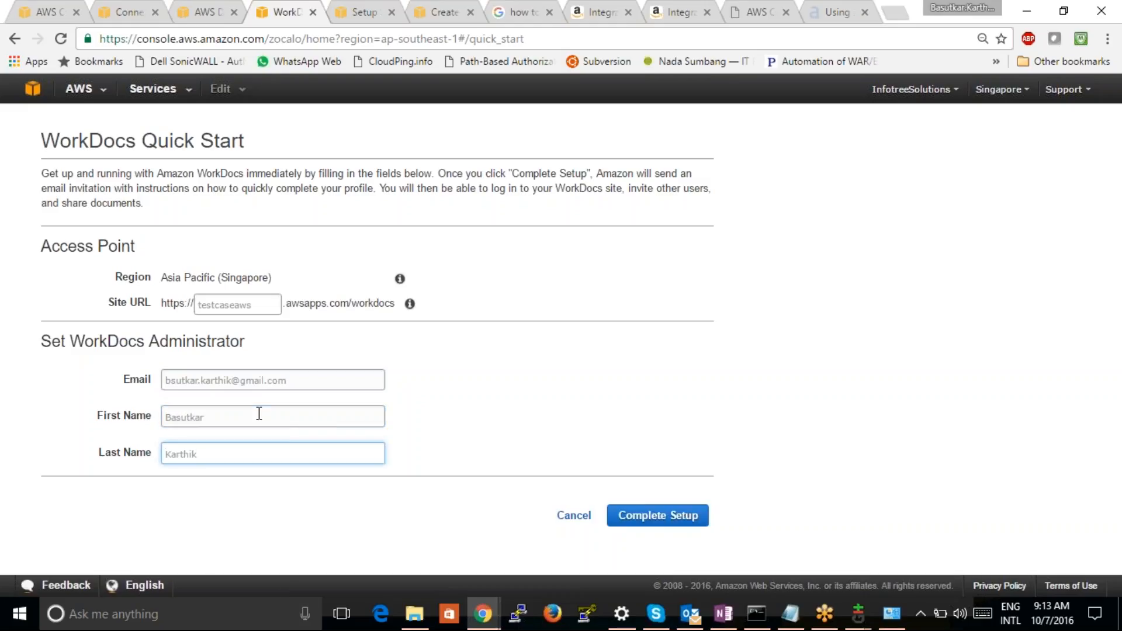
pyautogui.click(637, 403)
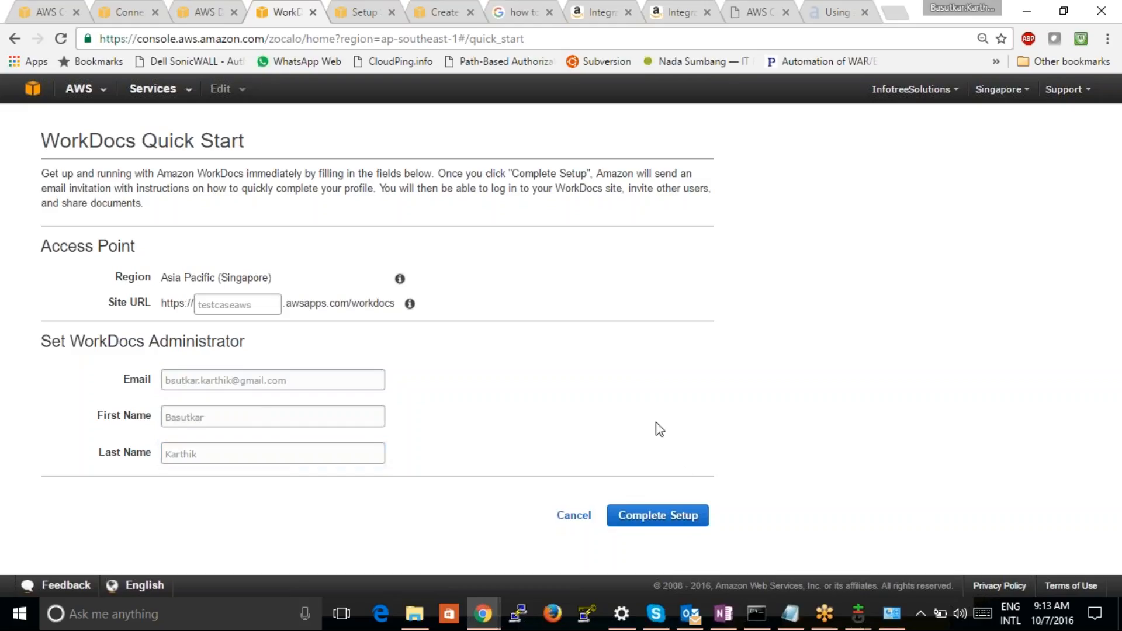
pyautogui.click(682, 517)
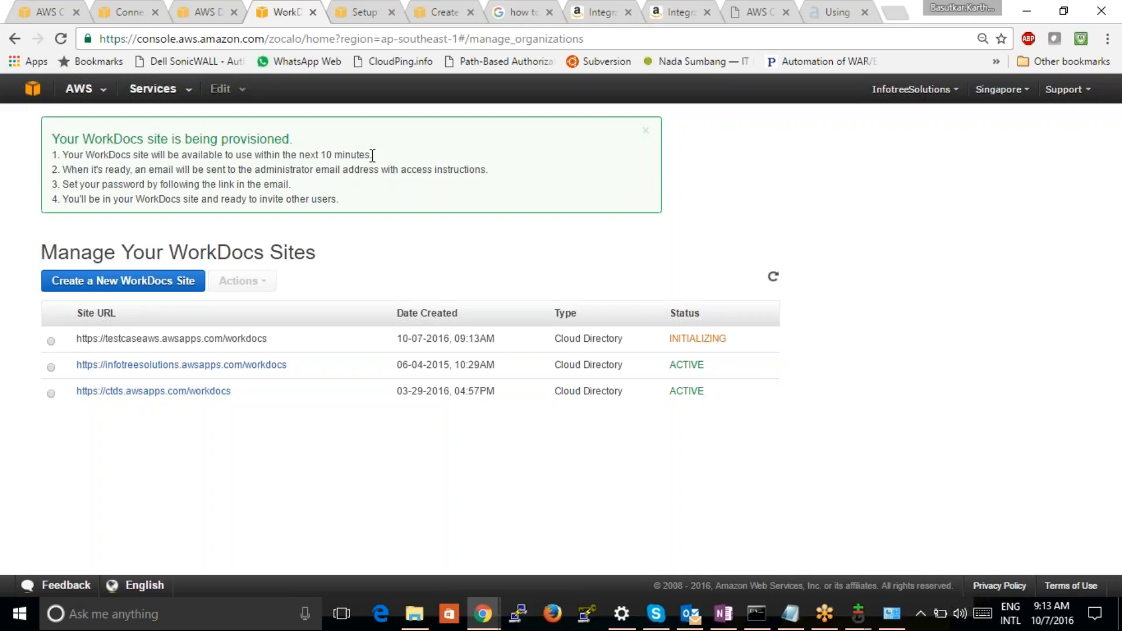
# Refresh the Directory Service directory list and the WorkDocs sites list to check the new site's provisioning
pyautogui.click(204, 12)
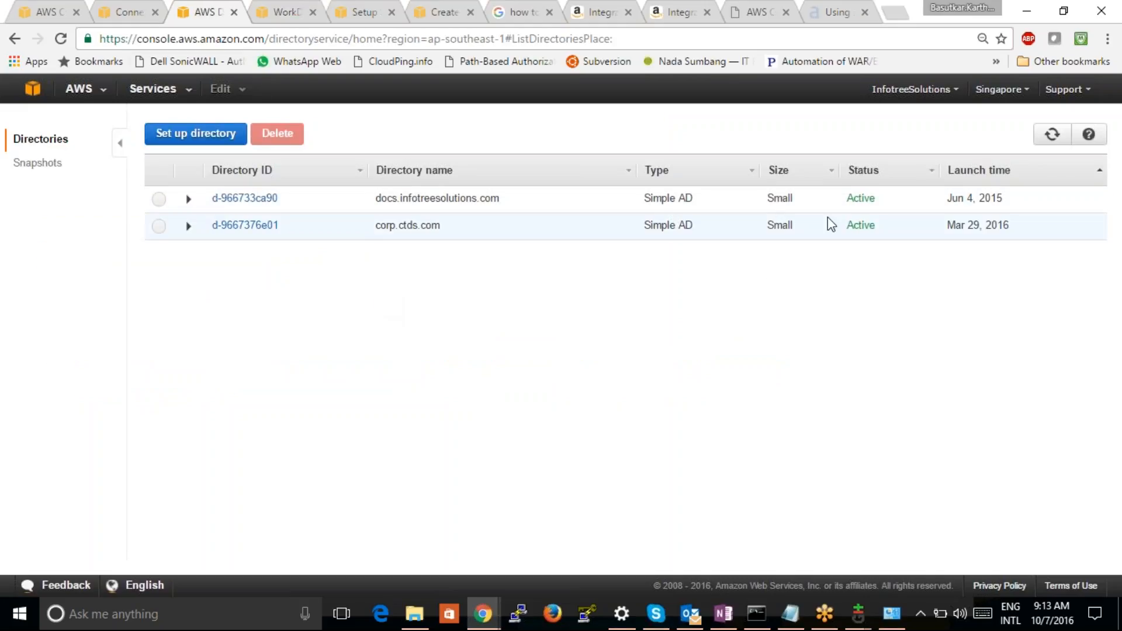
pyautogui.click(1061, 137)
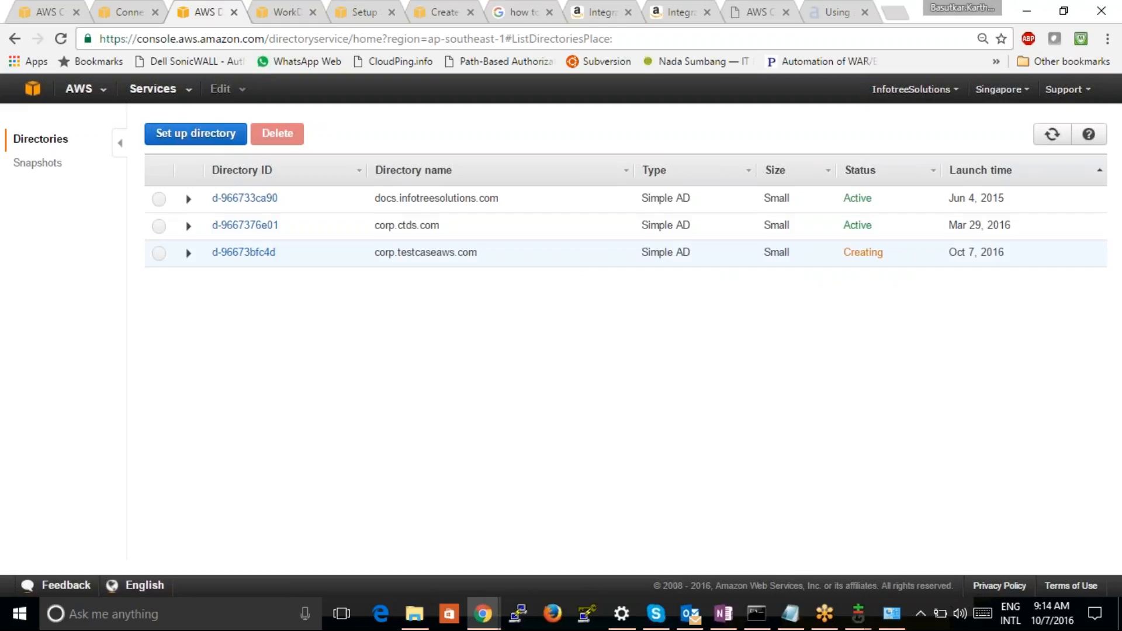
pyautogui.click(287, 12)
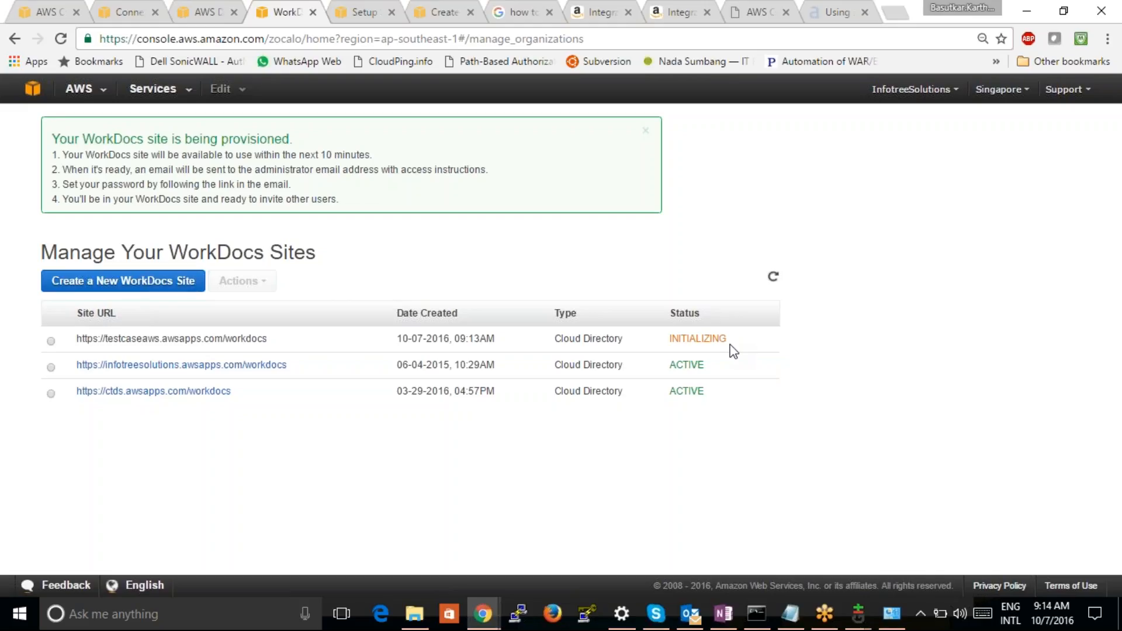
pyautogui.click(1104, 585)
pyautogui.click(1046, 337)
pyautogui.click(1113, 300)
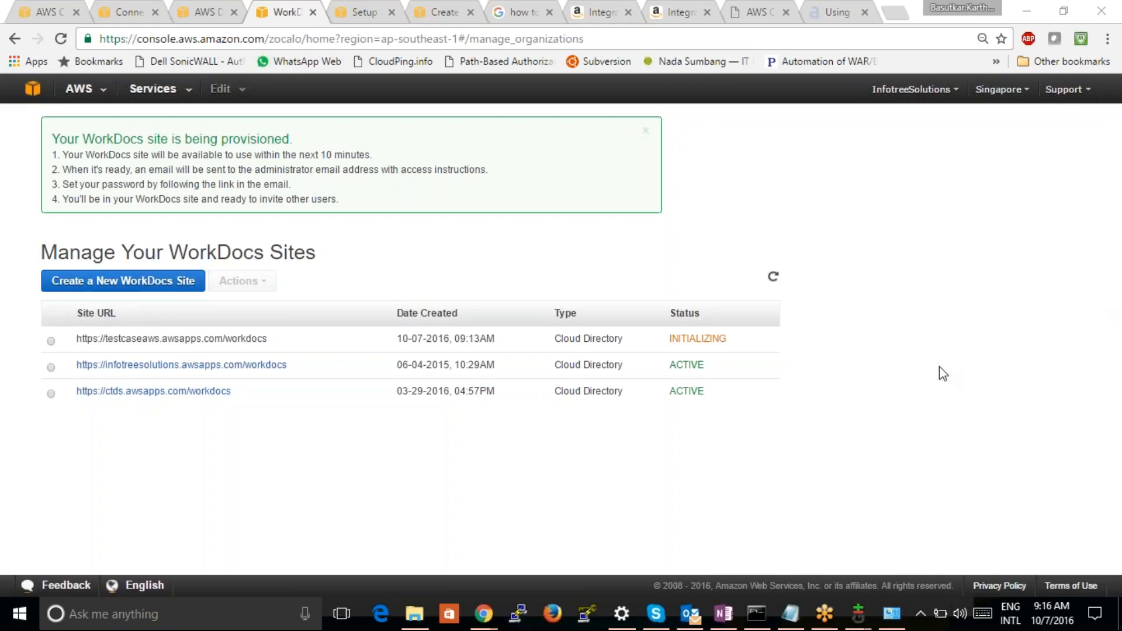
pyautogui.click(772, 277)
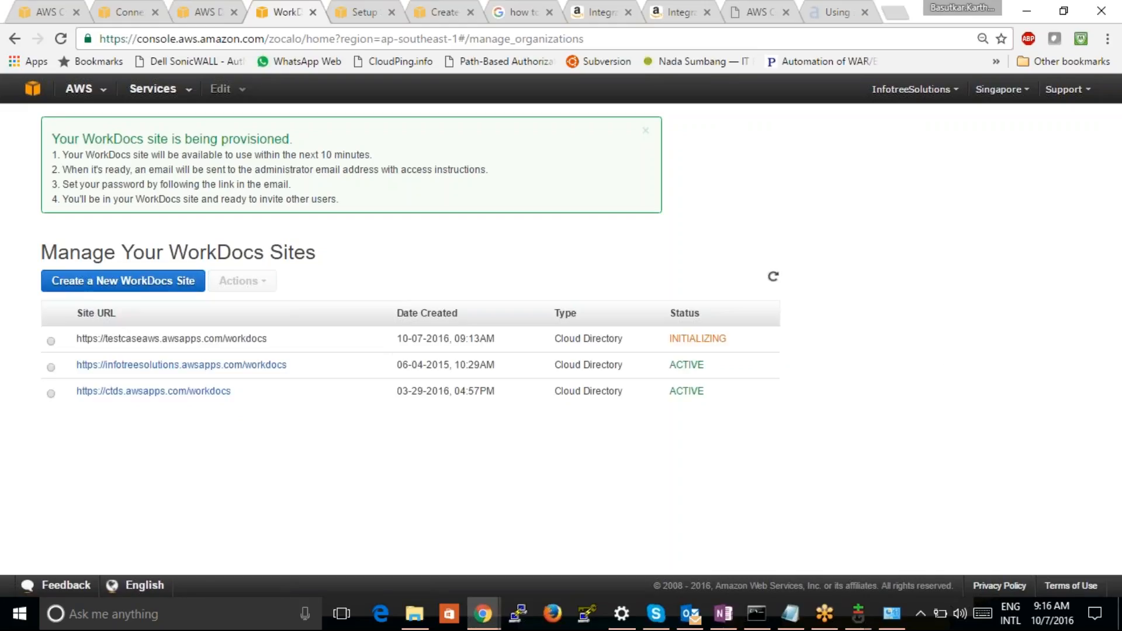
# Open the Dell SonicWALL Global VPN Client from the desktop, try to enable its connection, and disable it again
pyautogui.click(172, 609)
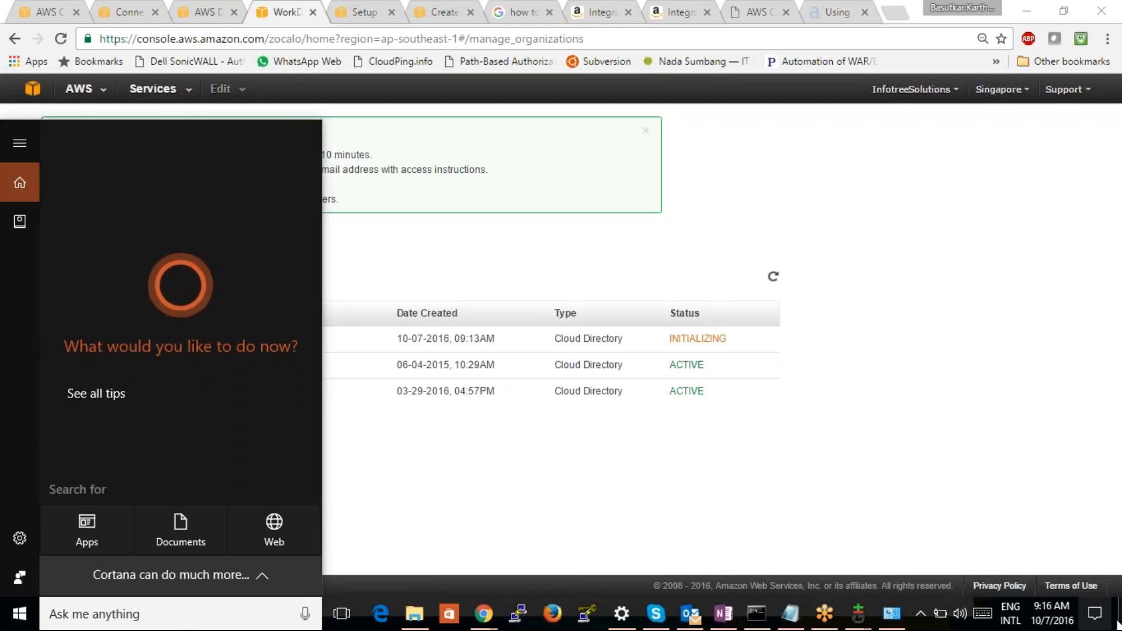
pyautogui.press('super+d')
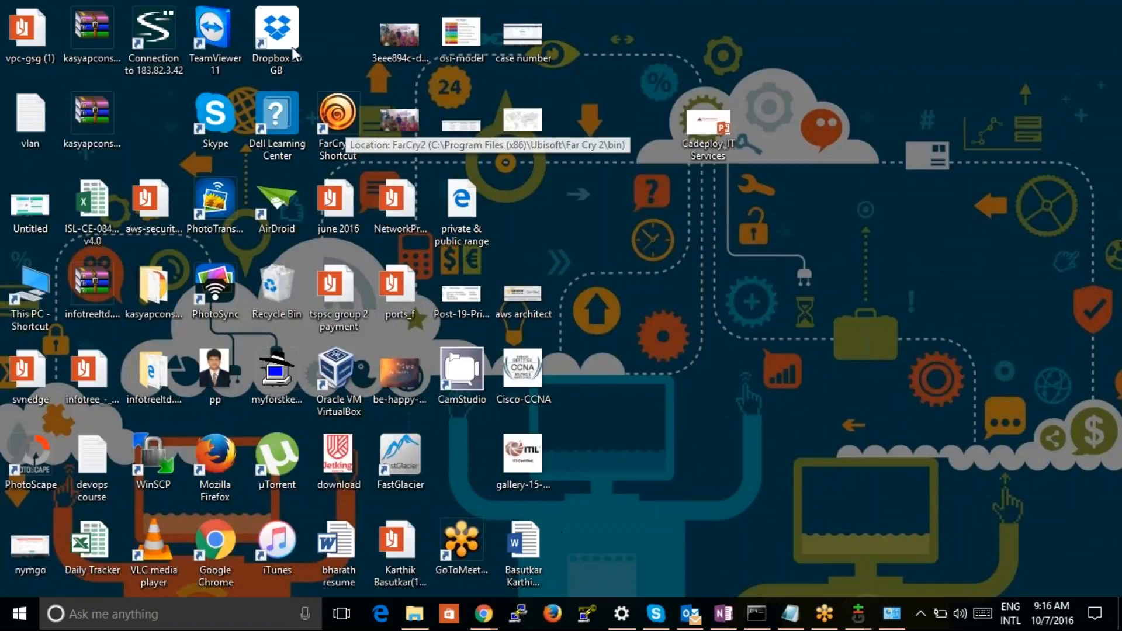
pyautogui.rightClick(161, 34)
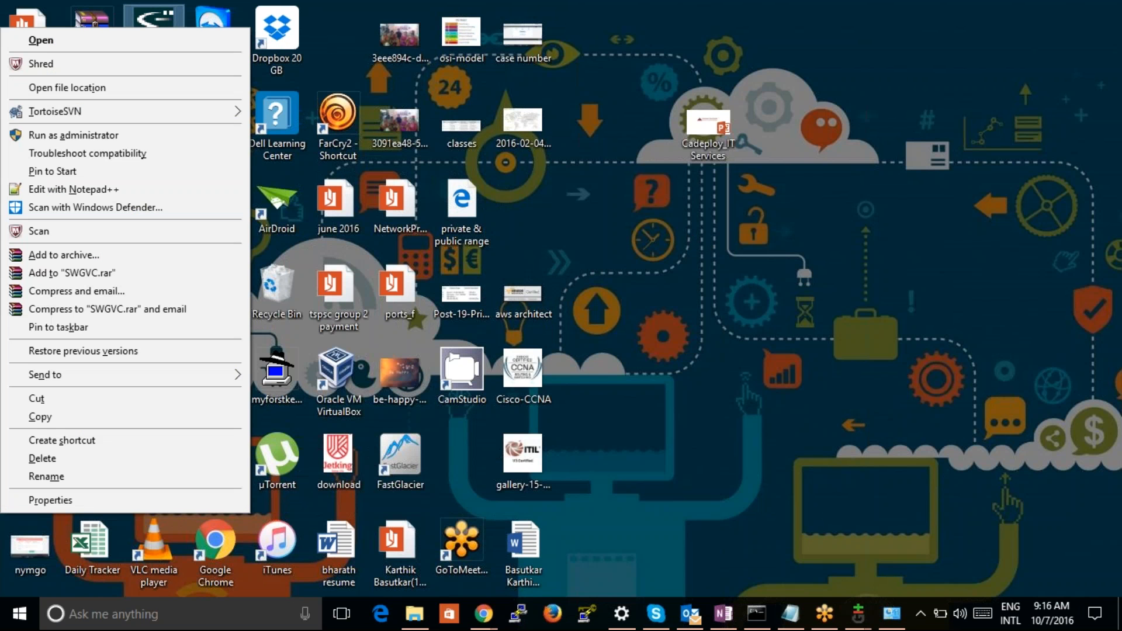
pyautogui.click(153, 39)
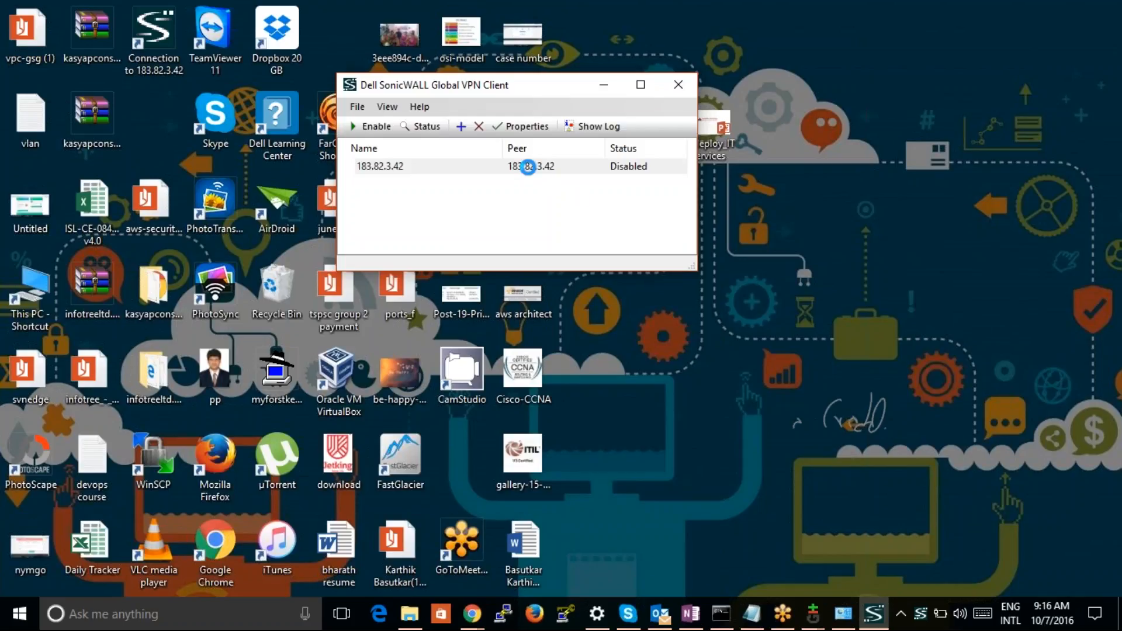
pyautogui.doubleClick(528, 167)
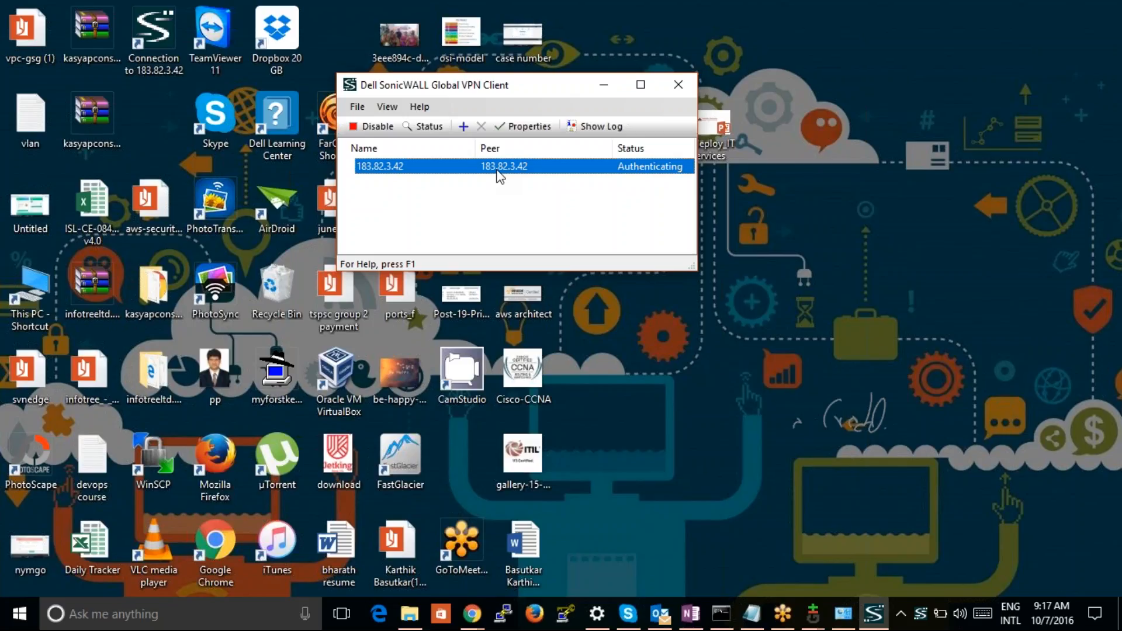
pyautogui.click(381, 127)
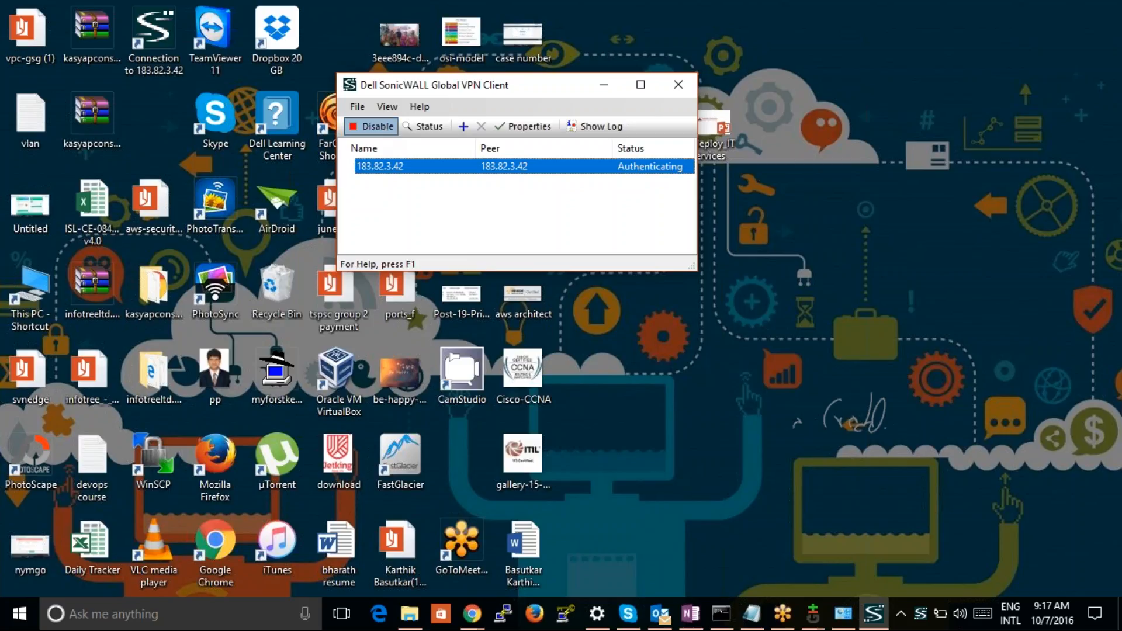
# Enable the VPN connection and log in with the account's username and password
pyautogui.doubleClick(418, 167)
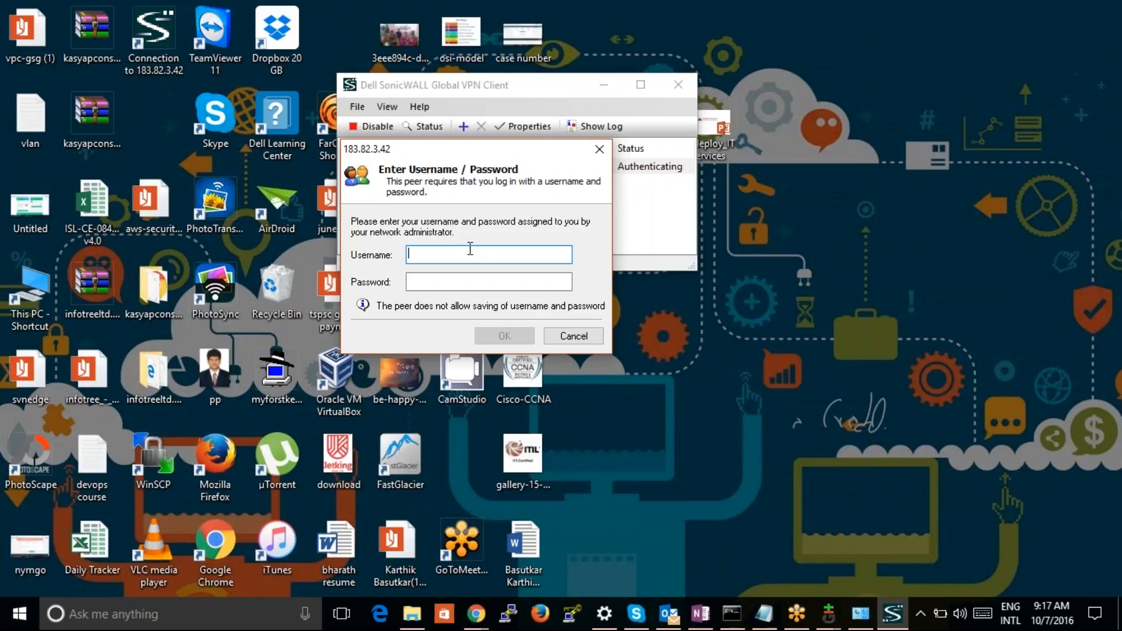
pyautogui.press('Tab')
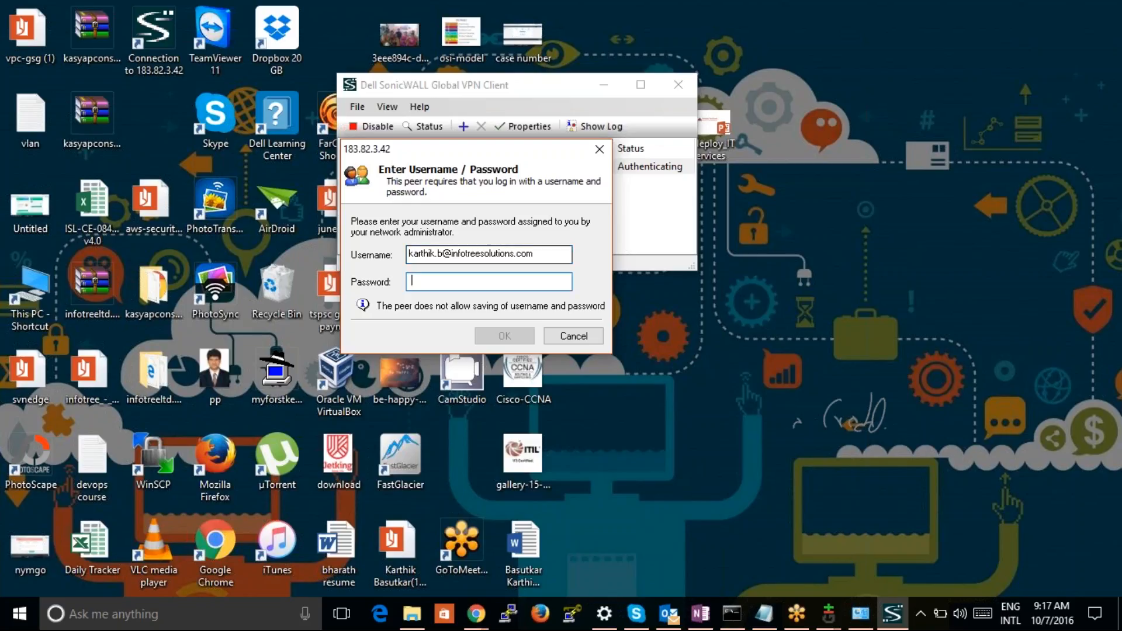
pyautogui.write('********')
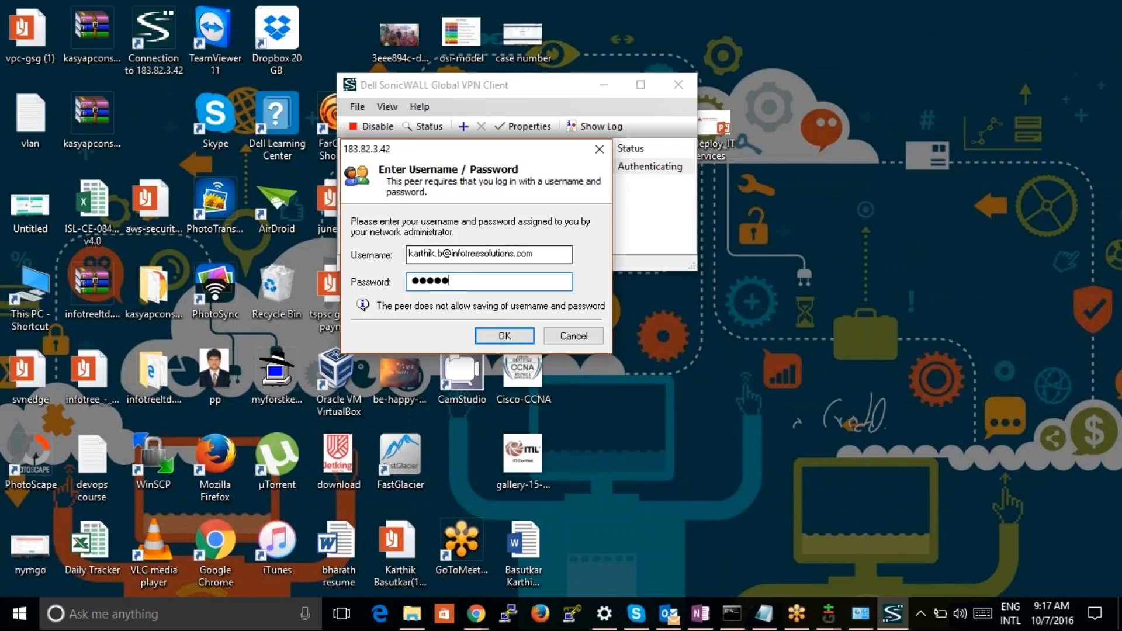
pyautogui.write('*****')
pyautogui.press('Return')
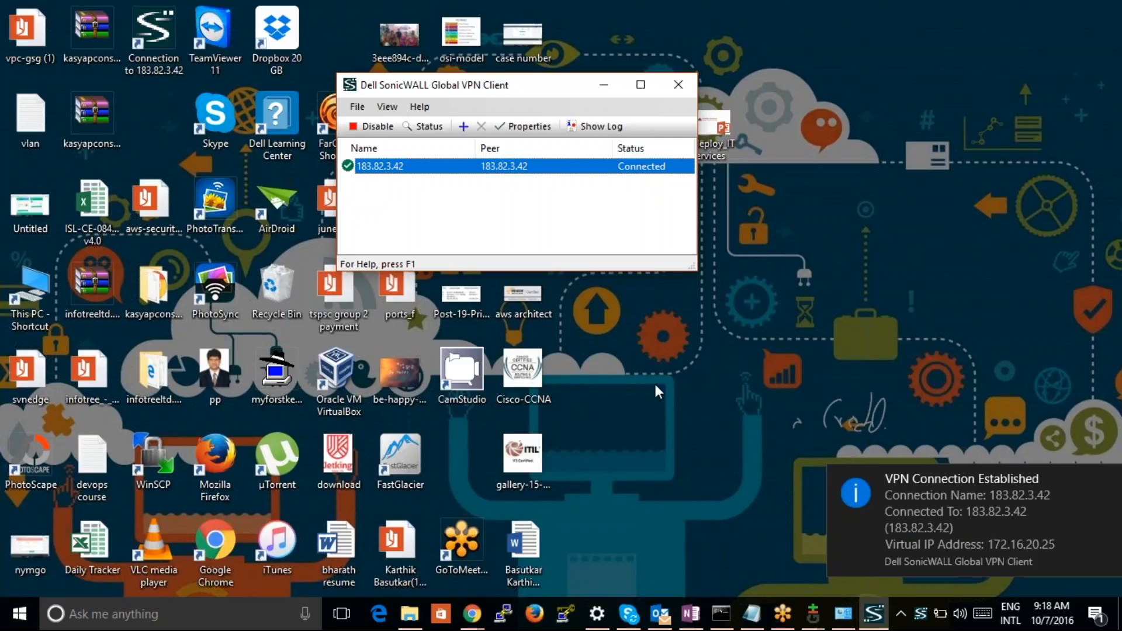
# Launch Remote Desktop Connection with mstsc and start a connection to the computer 172.16.21.251
pyautogui.click(274, 618)
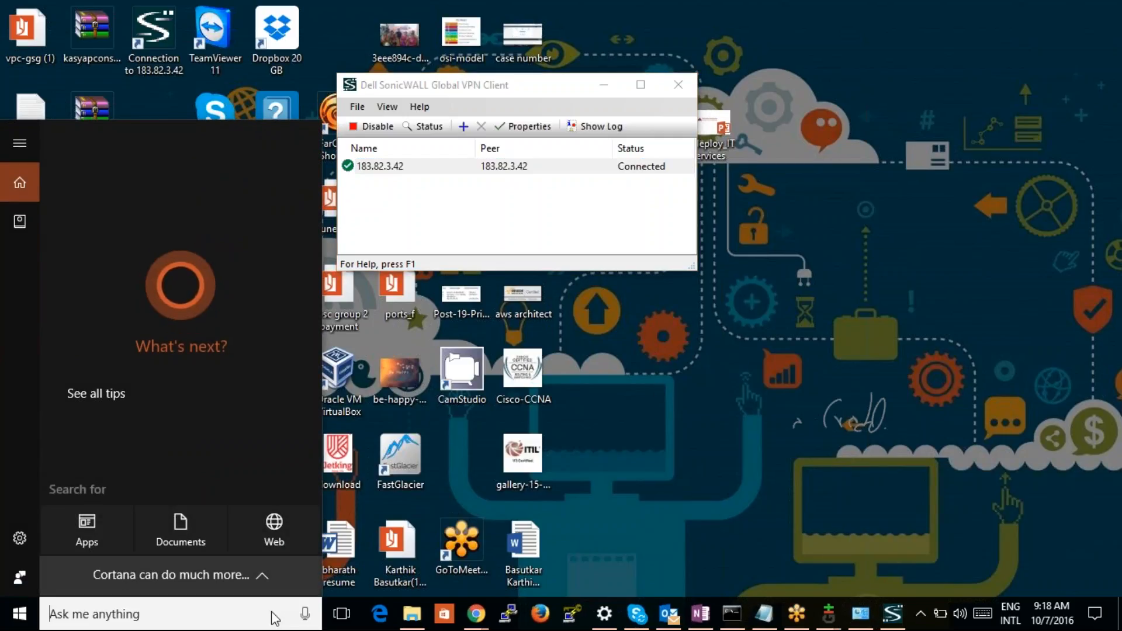
pyautogui.write('msts')
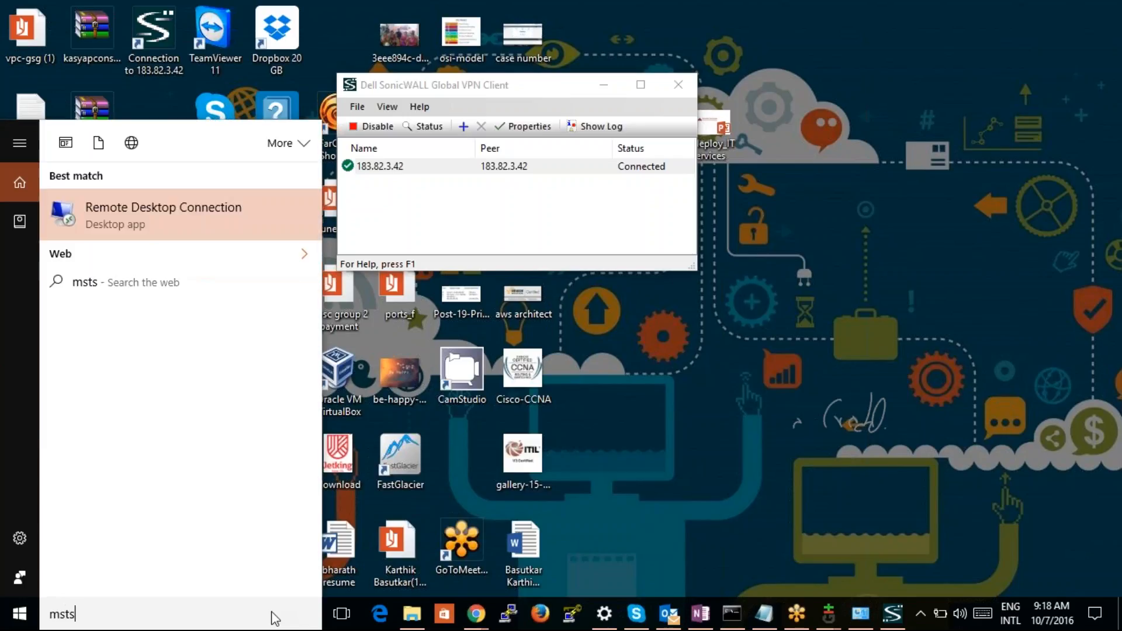
pyautogui.write('c')
pyautogui.press('Return')
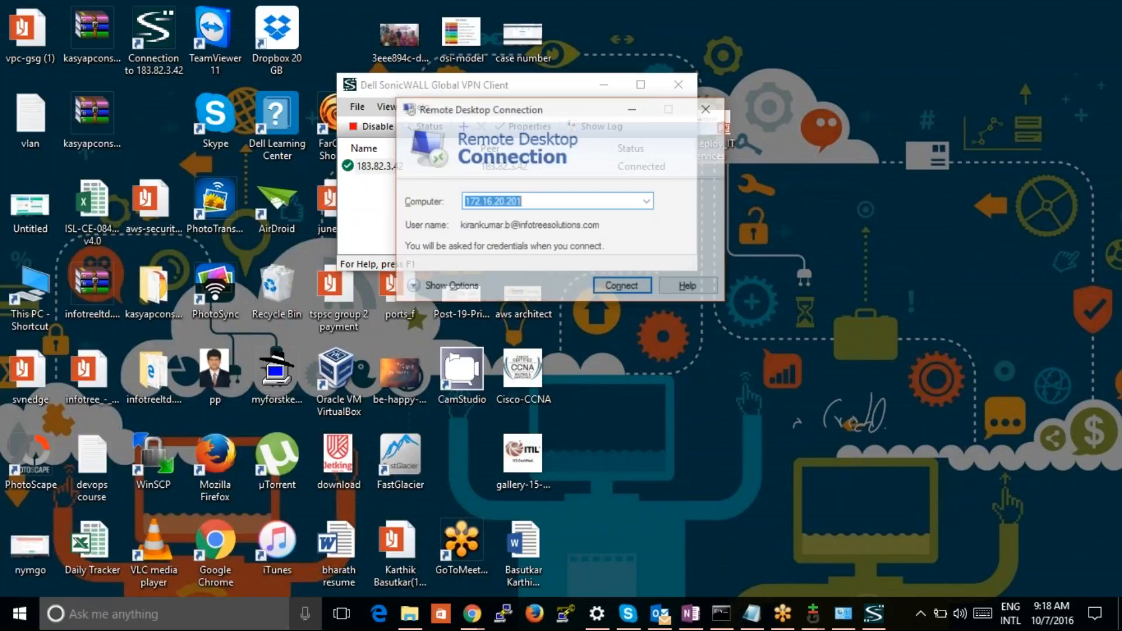
pyautogui.write('172.16.20.2')
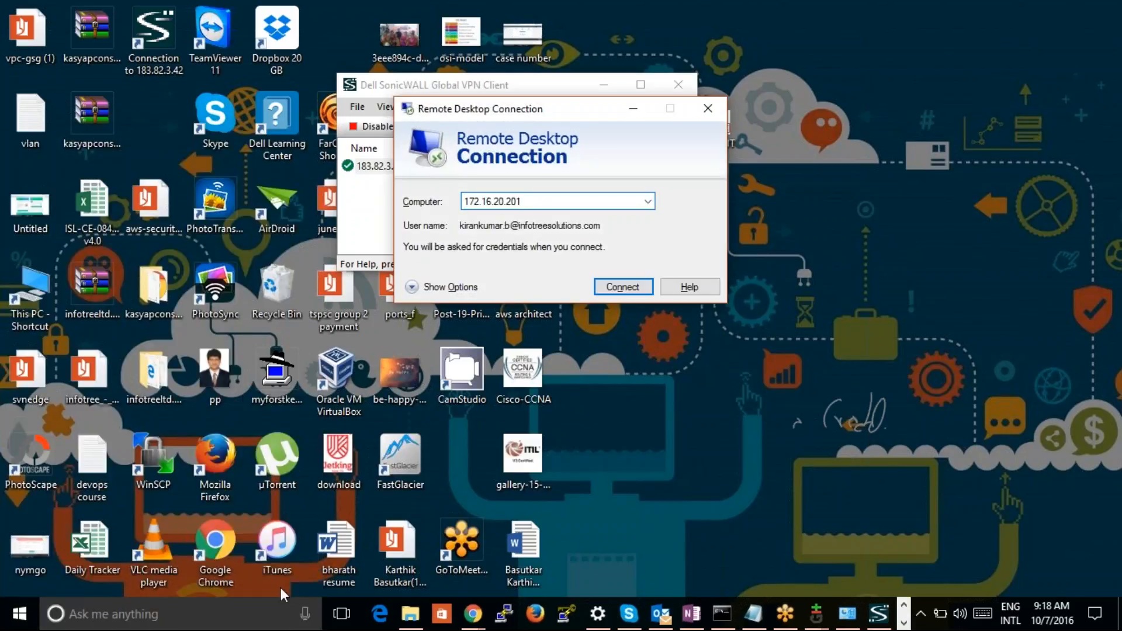
pyautogui.press('BackSpace')
pyautogui.press('BackSpace')
pyautogui.press('BackSpace')
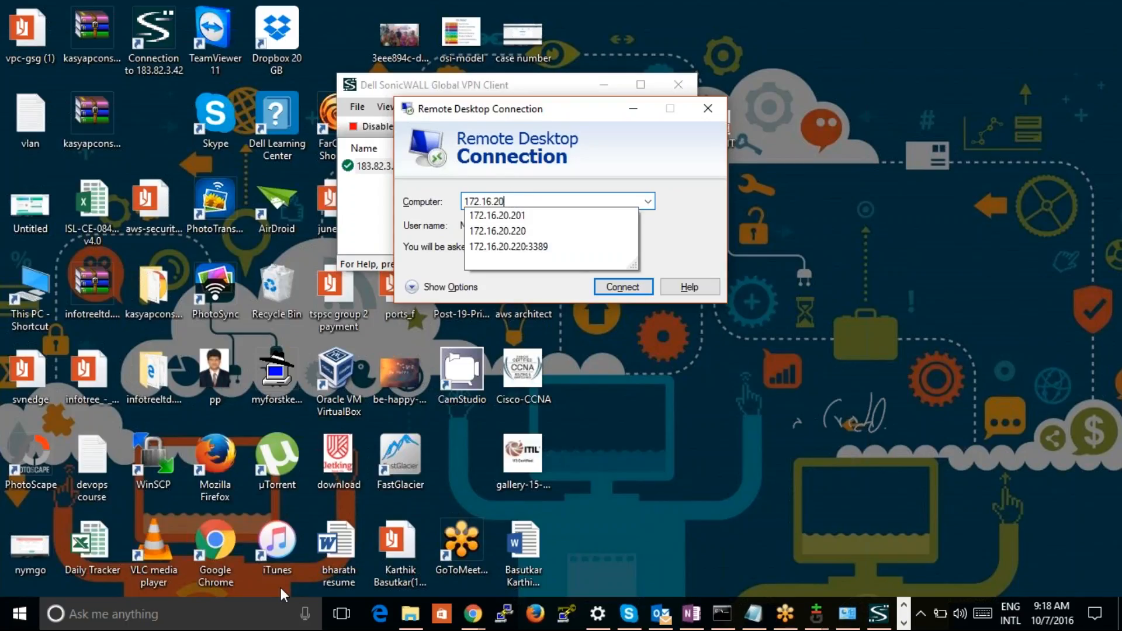
pyautogui.write('1.251')
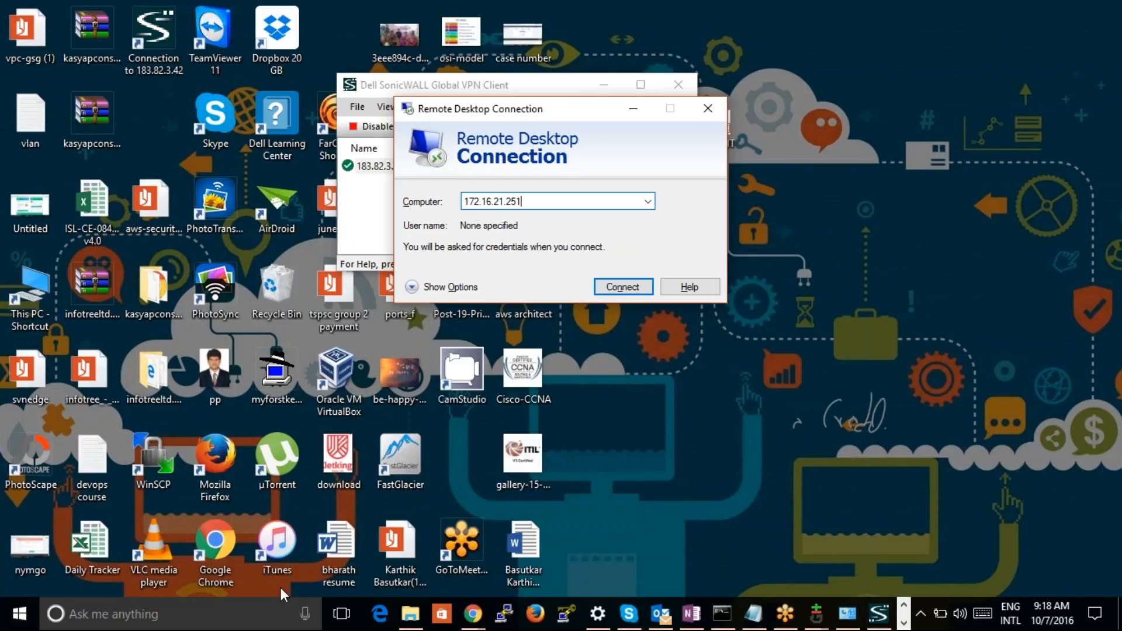
pyautogui.press('Return')
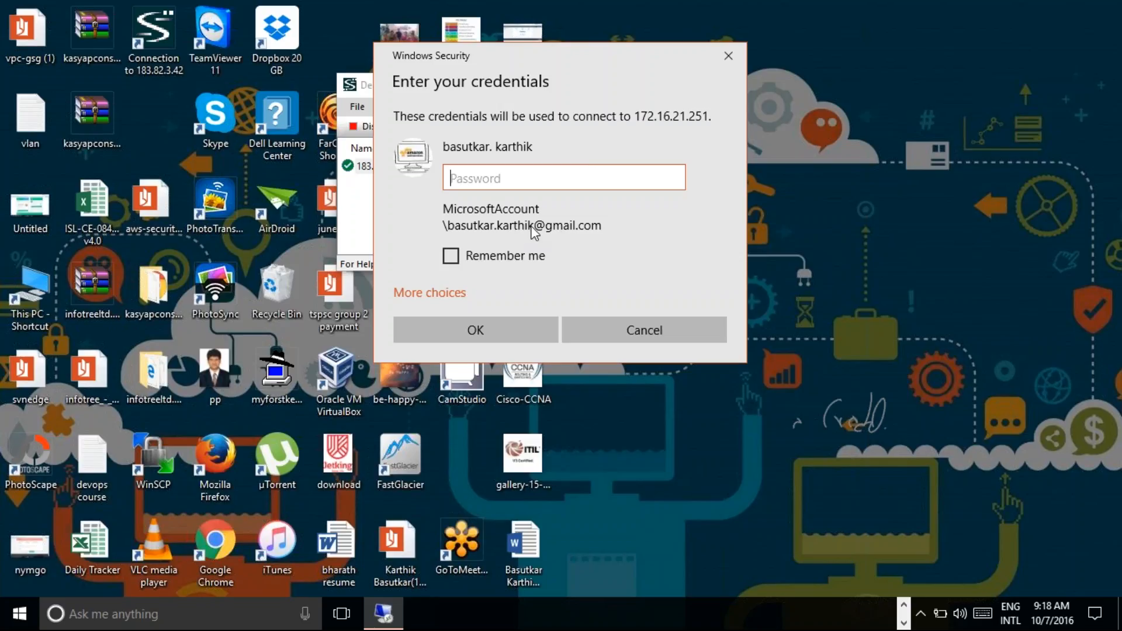
# Choose to use a different account for the remote connection and enter the domain administrator's username
pyautogui.click(479, 331)
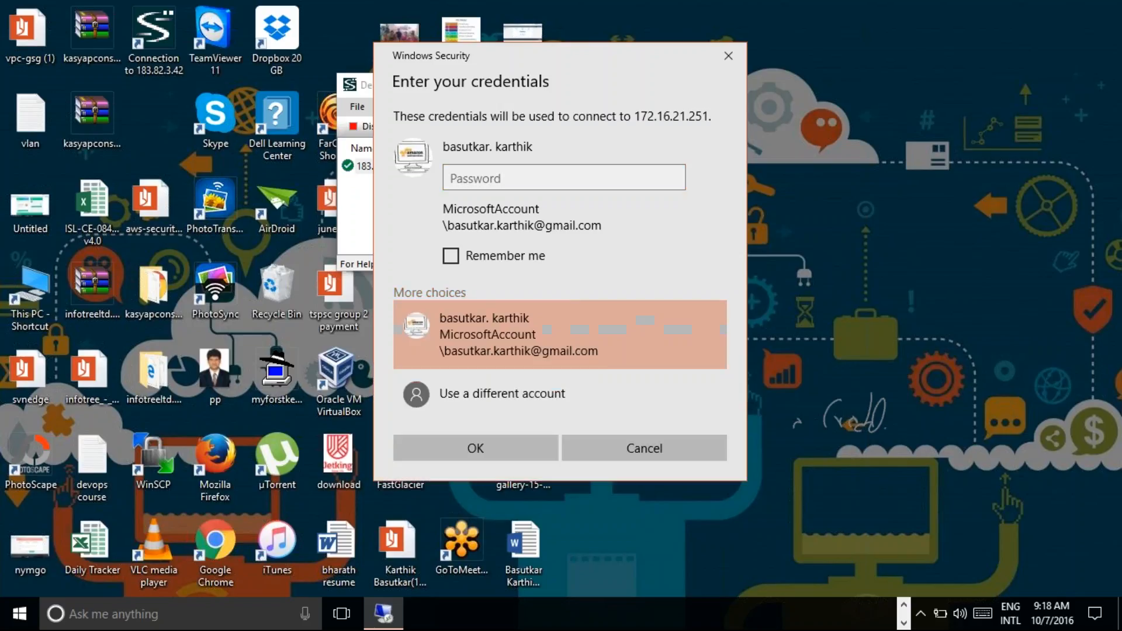
pyautogui.click(500, 397)
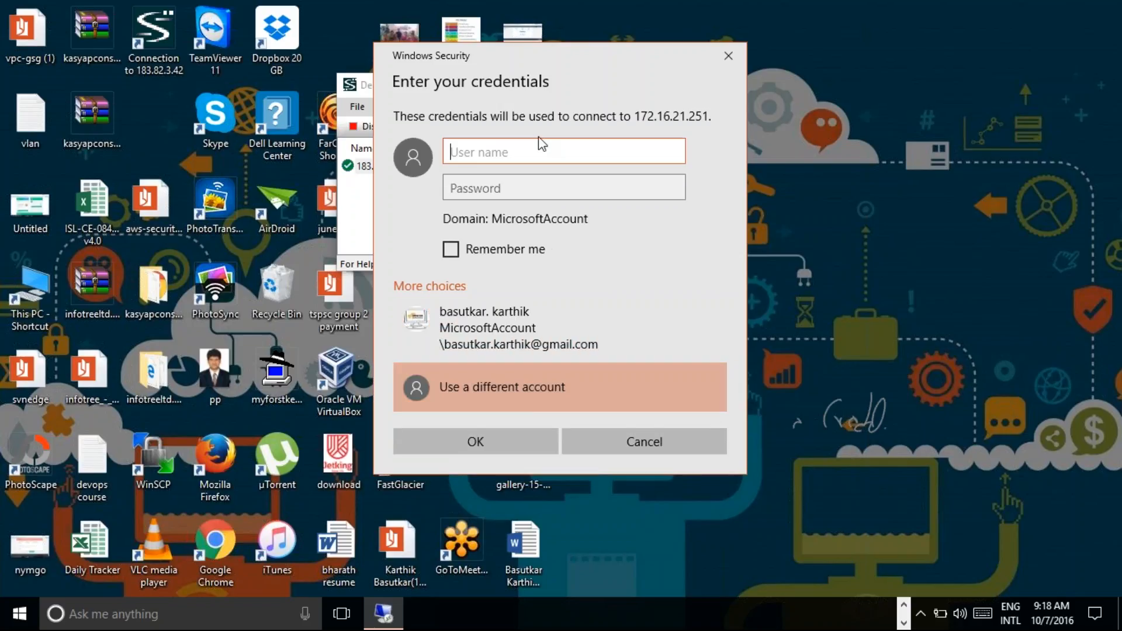
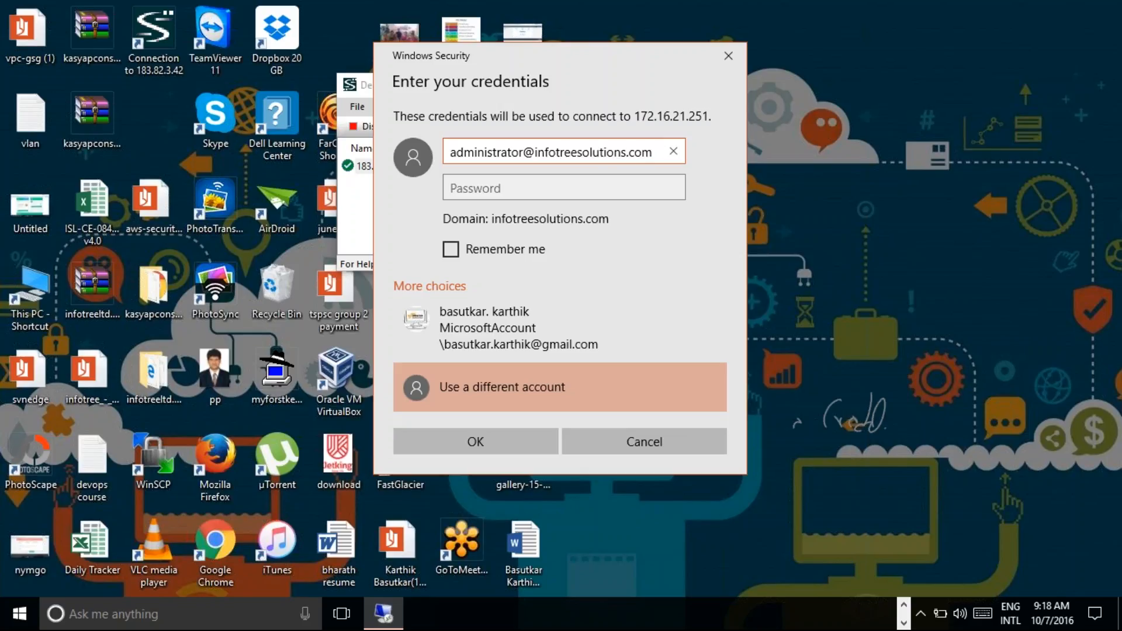
pyautogui.press('Tab')
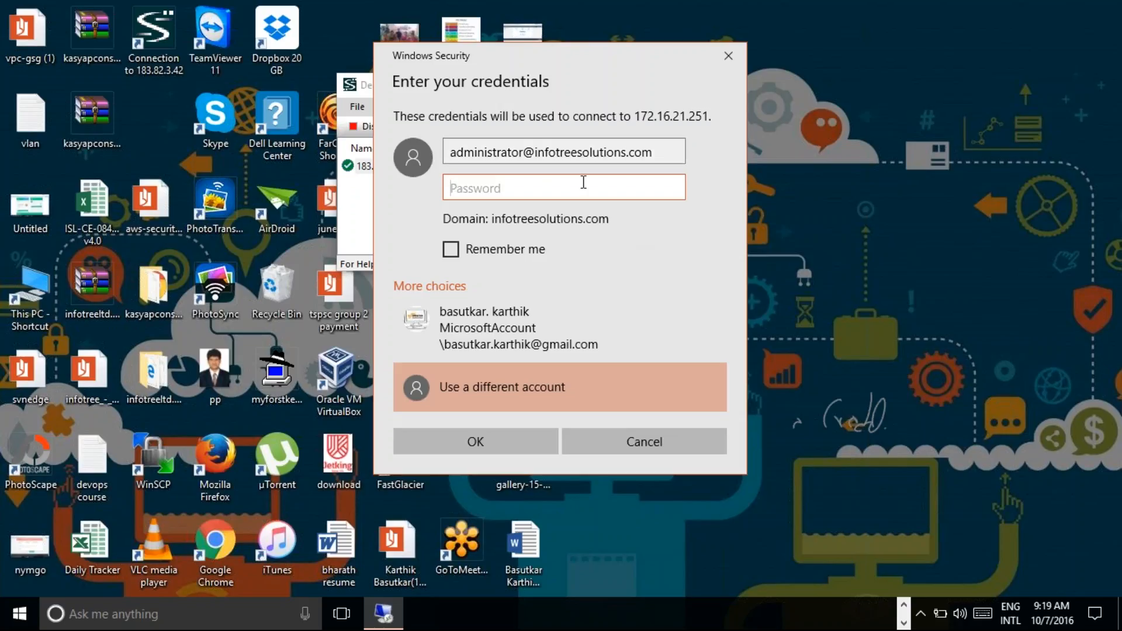
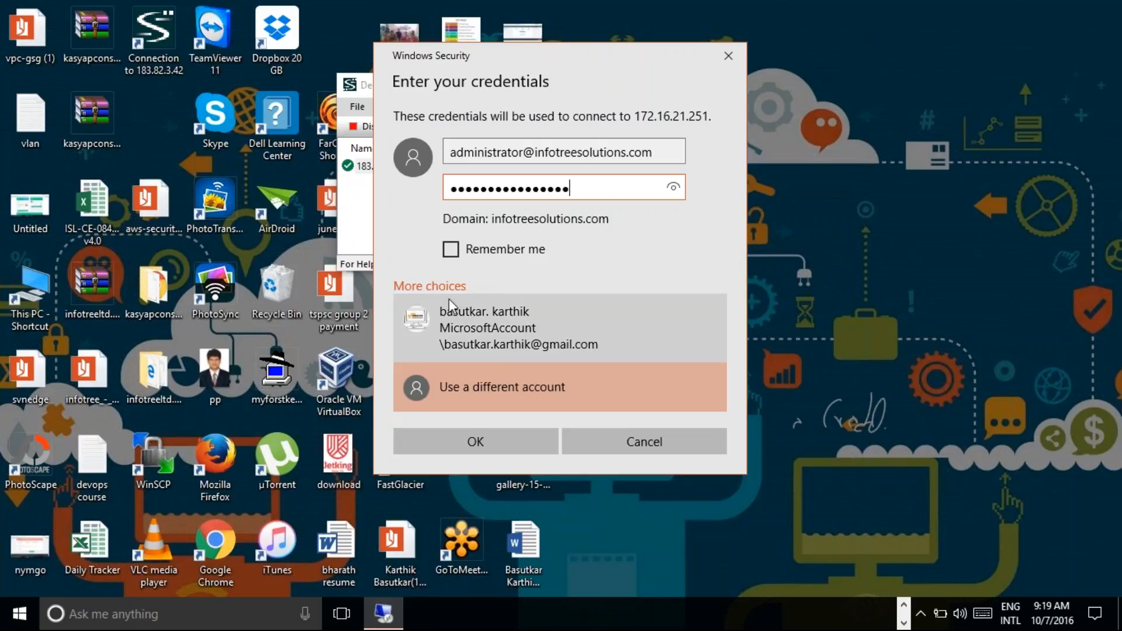
# Enter the administrator account's password, submit the credentials and accept connecting despite the certificate errors
pyautogui.click(495, 439)
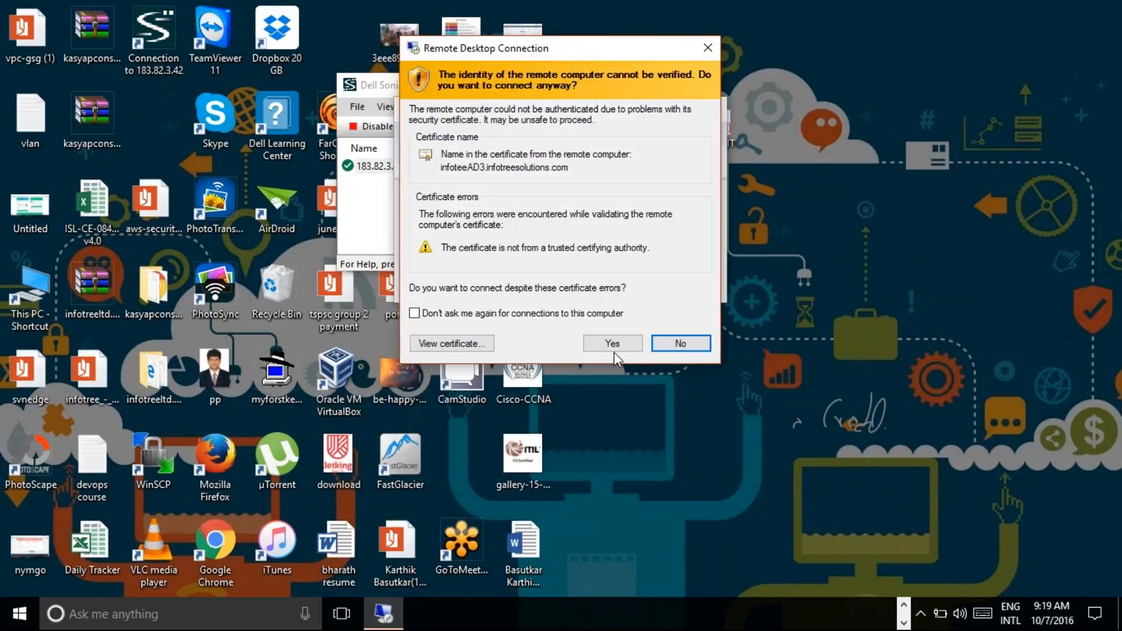
pyautogui.click(612, 344)
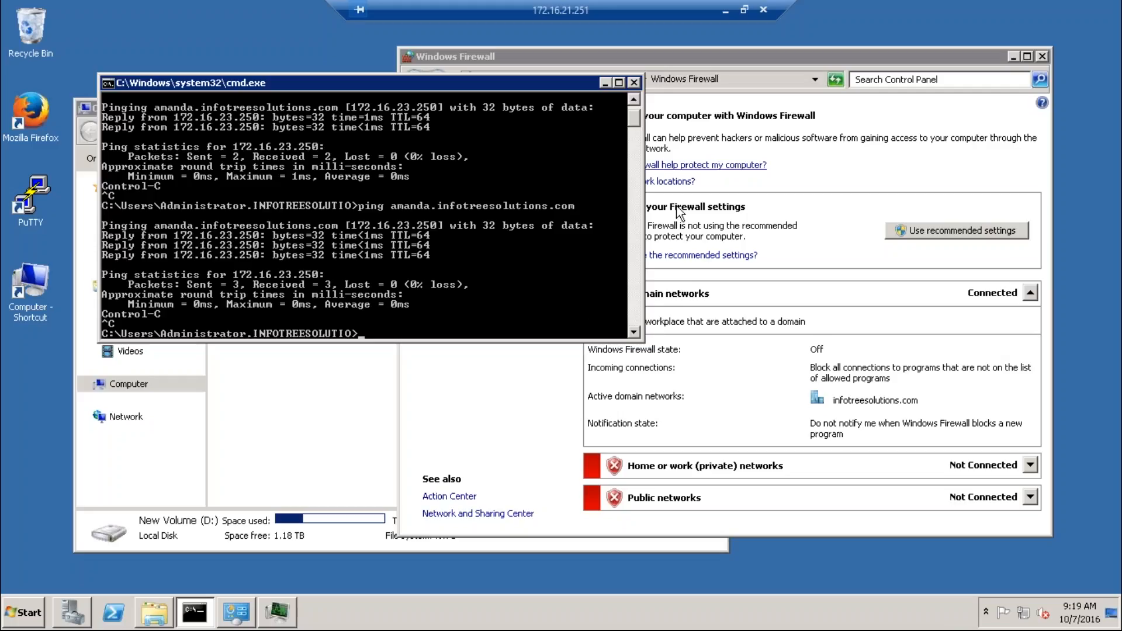
# Minimize the Command Prompt, Windows Firewall and Computer windows to clear the remote server's desktop
pyautogui.click(604, 84)
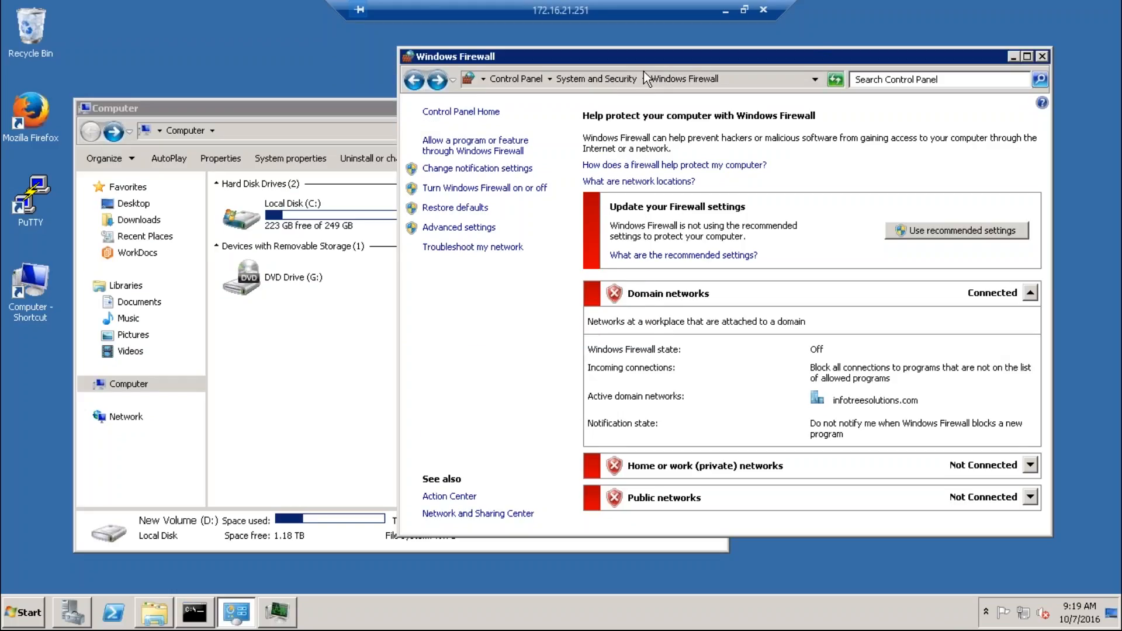
pyautogui.moveTo(689, 70); pyautogui.dragTo(500, 94)
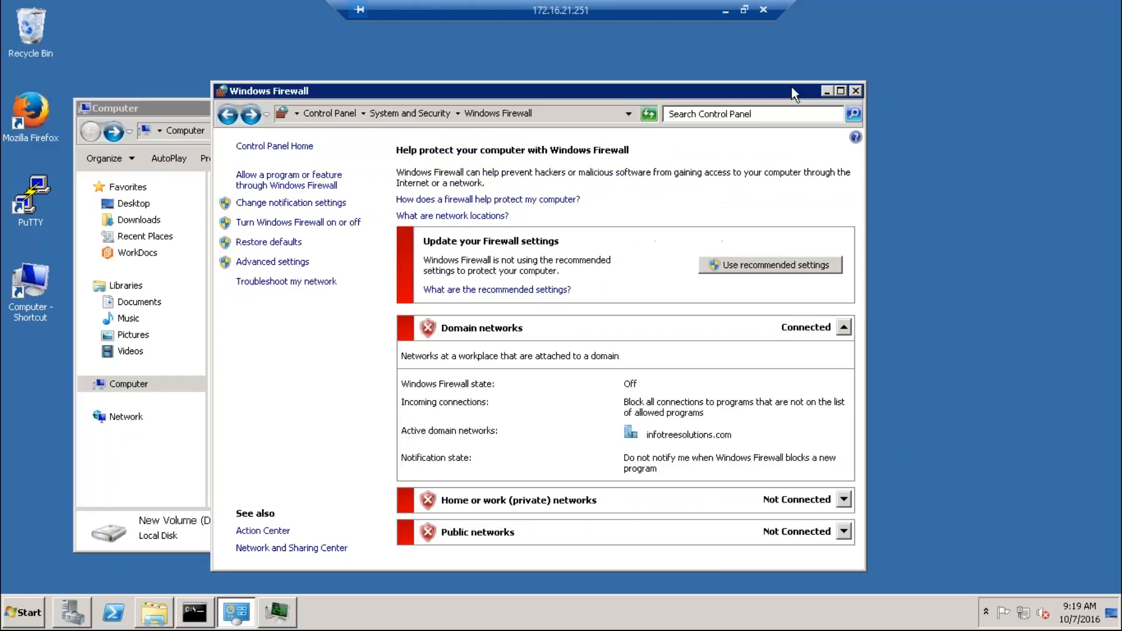
pyautogui.click(827, 82)
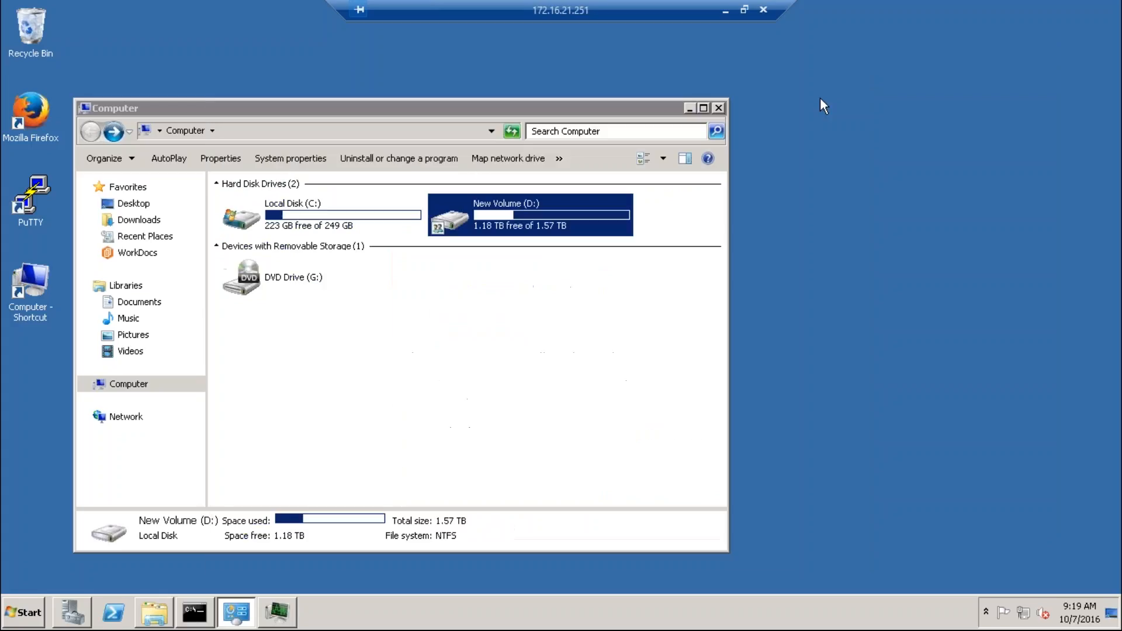
pyautogui.click(689, 109)
# Open Active Directory Users and Computers on the remote server, allow it to run, and maximize its window
pyautogui.click(16, 611)
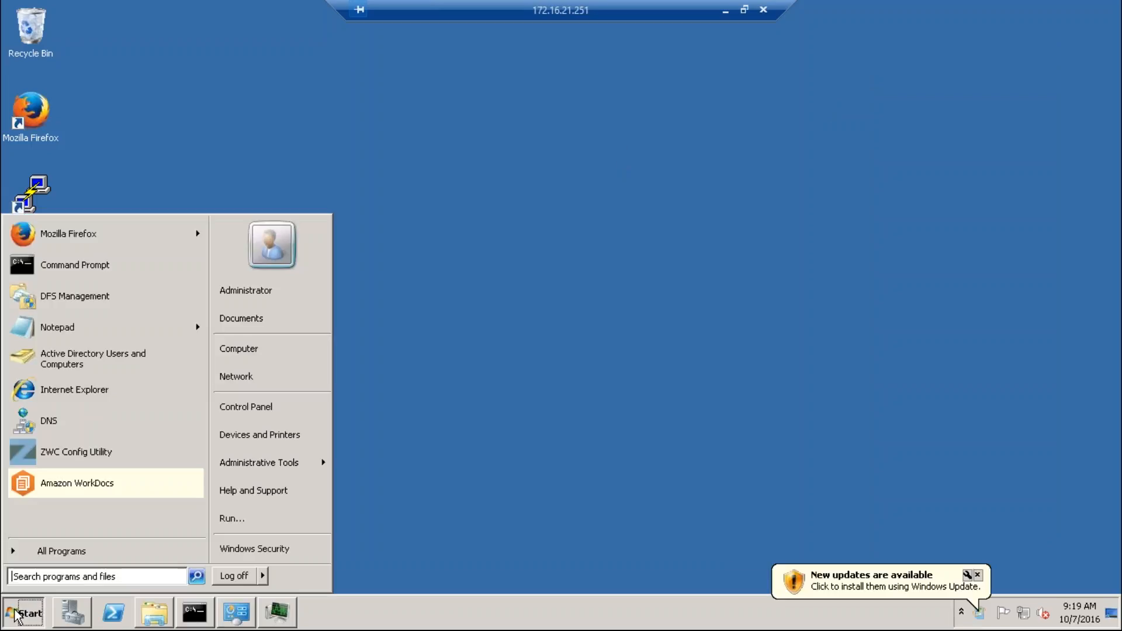
pyautogui.click(109, 353)
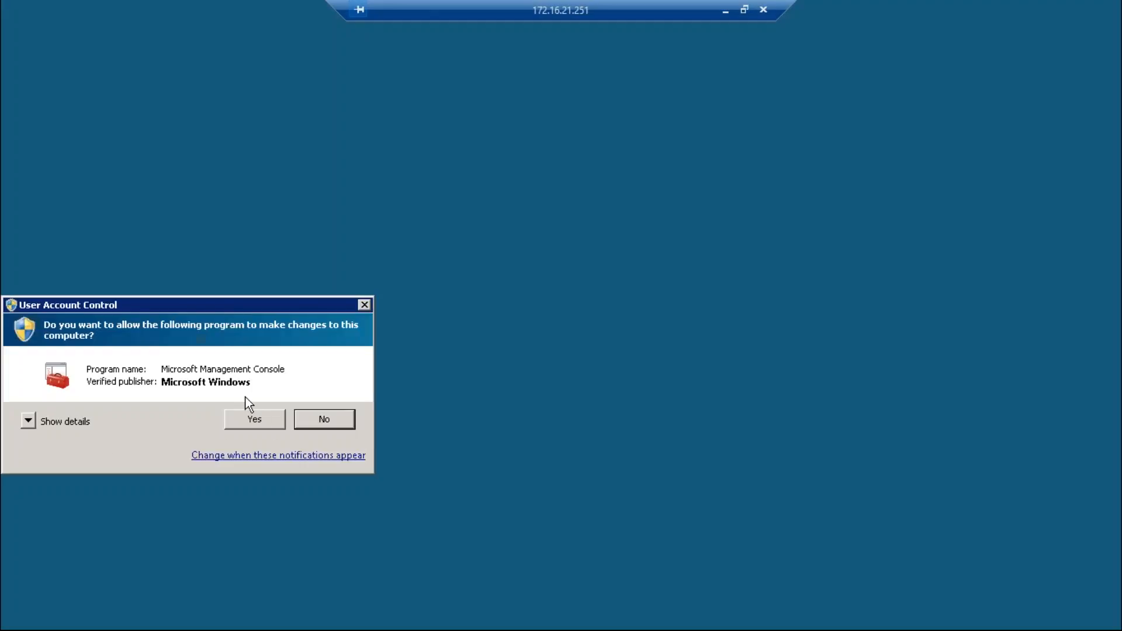
pyautogui.click(258, 417)
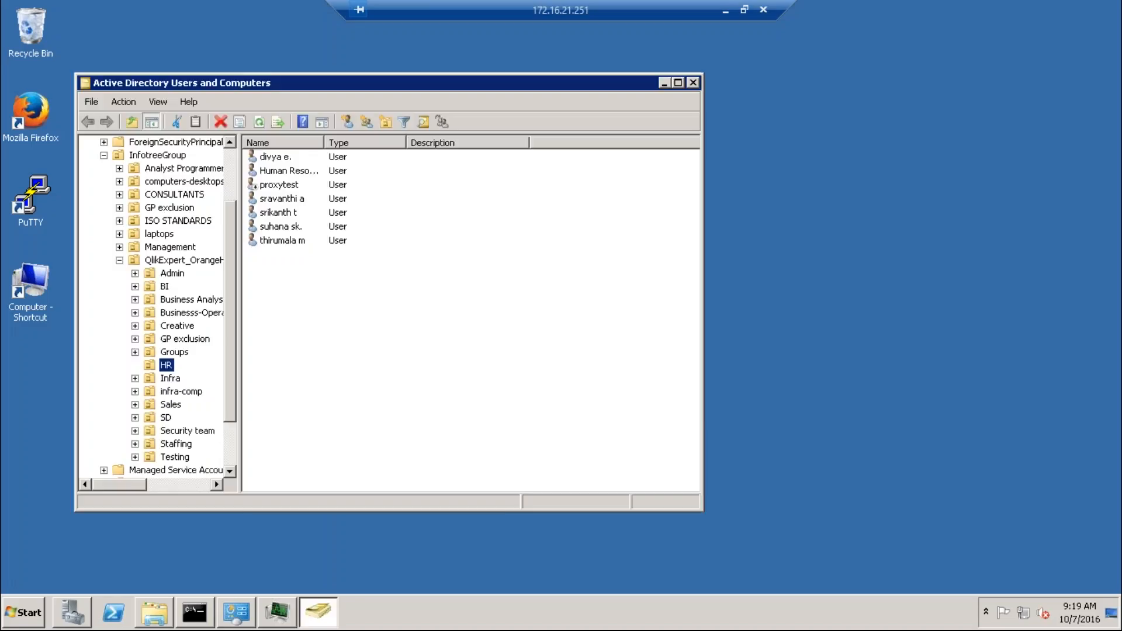
pyautogui.click(678, 84)
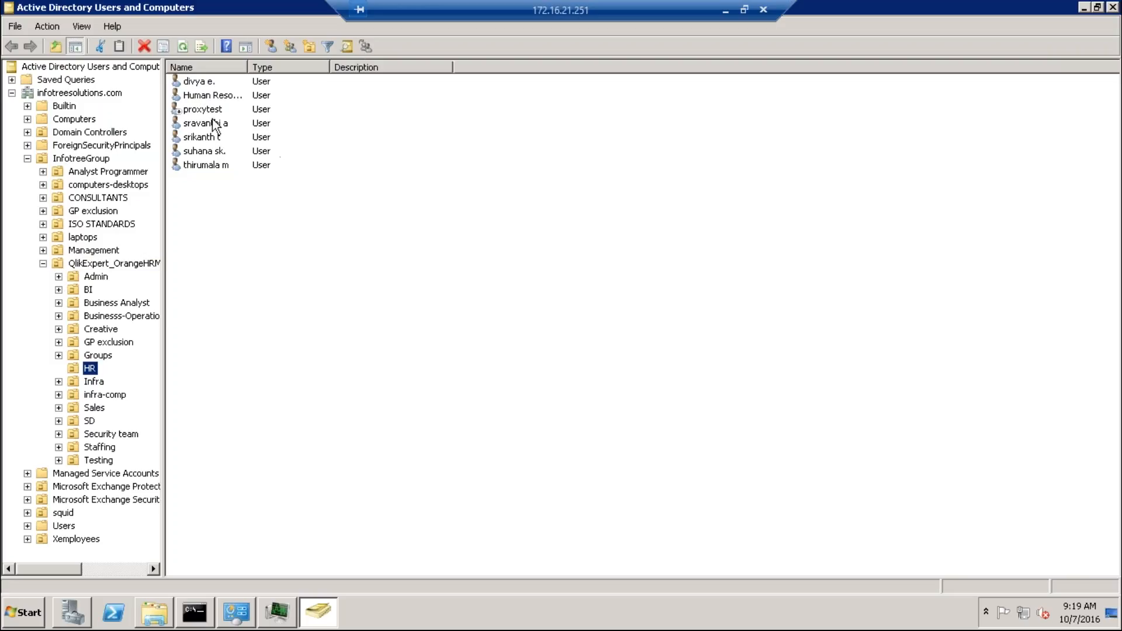
# Examine the group memberships of the first user in the HR unit, highlight the HR group, and close the properties
pyautogui.click(199, 89)
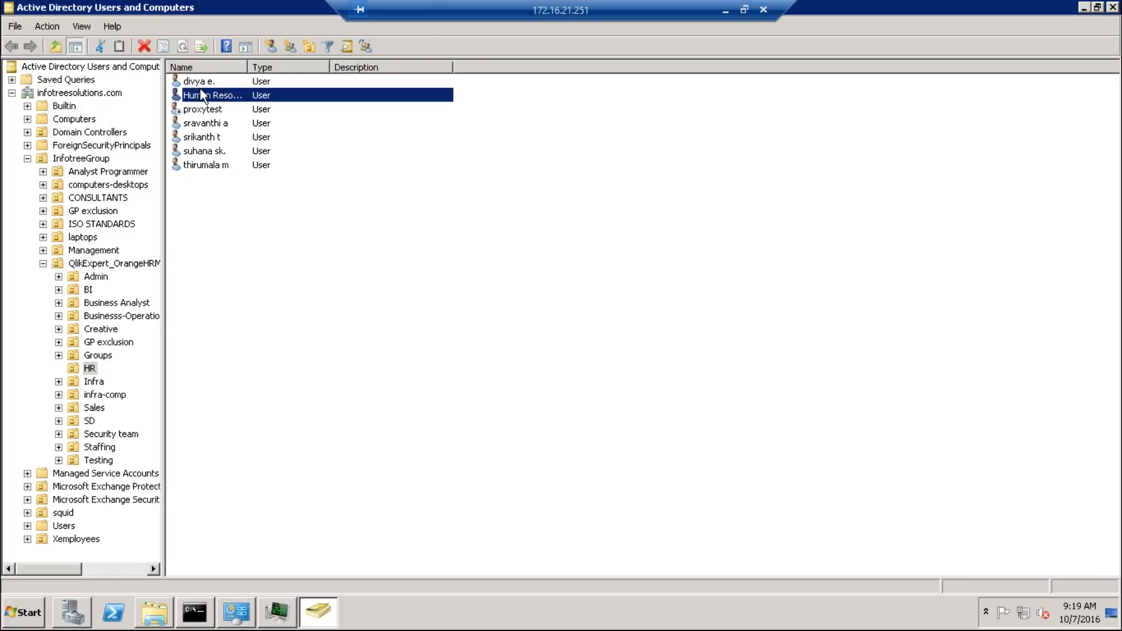
pyautogui.click(201, 87)
pyautogui.rightClick(201, 88)
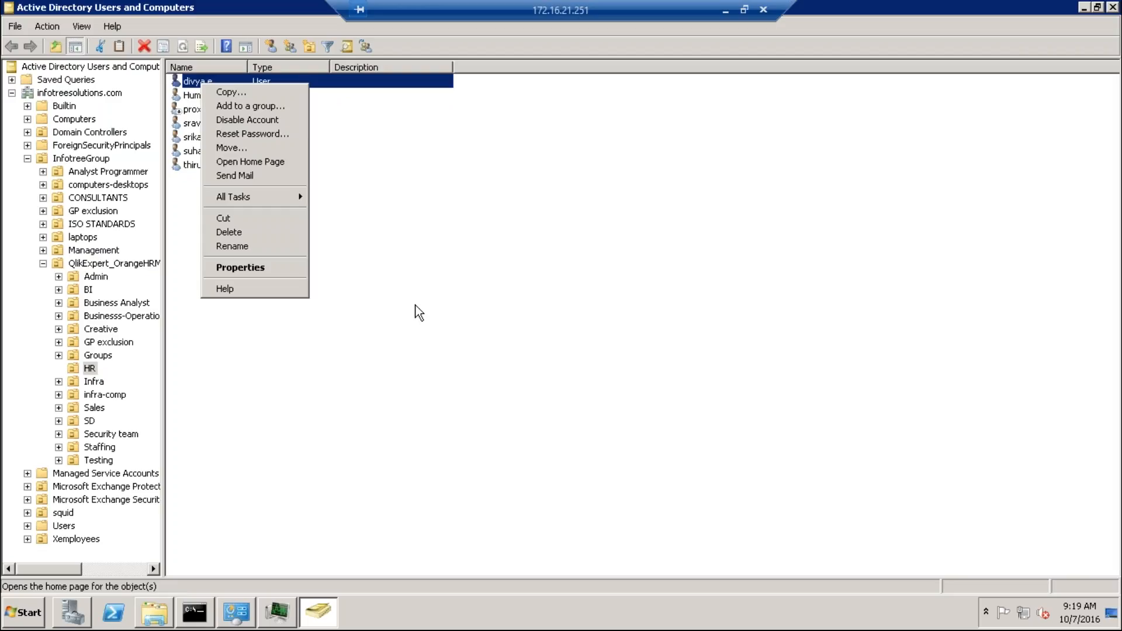
pyautogui.click(259, 268)
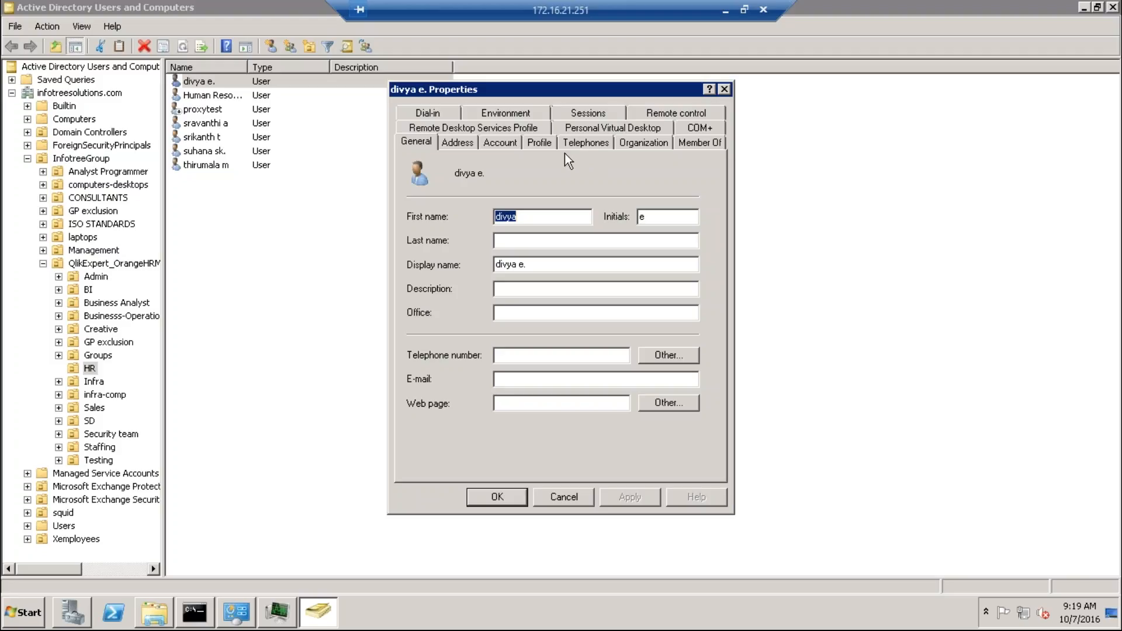
pyautogui.click(701, 139)
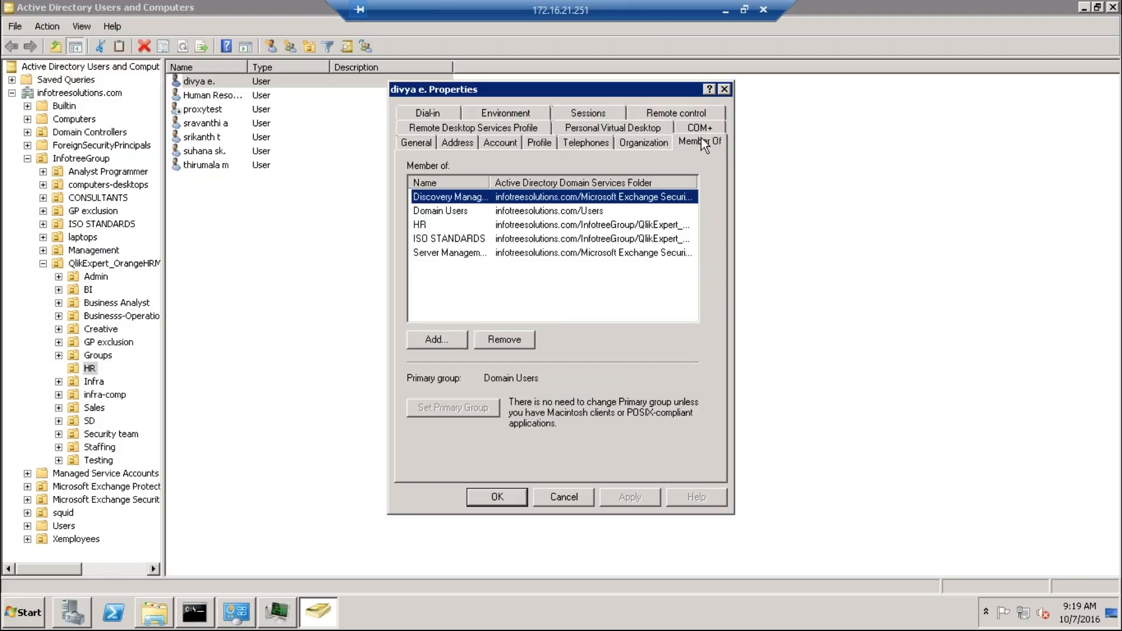
pyautogui.click(430, 225)
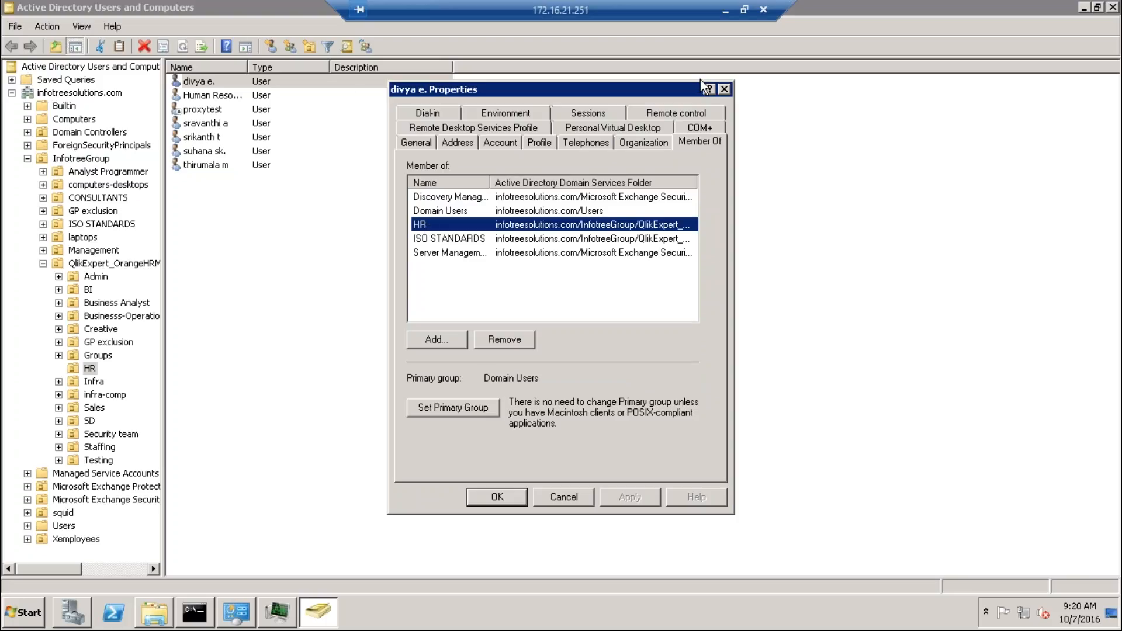
pyautogui.click(725, 89)
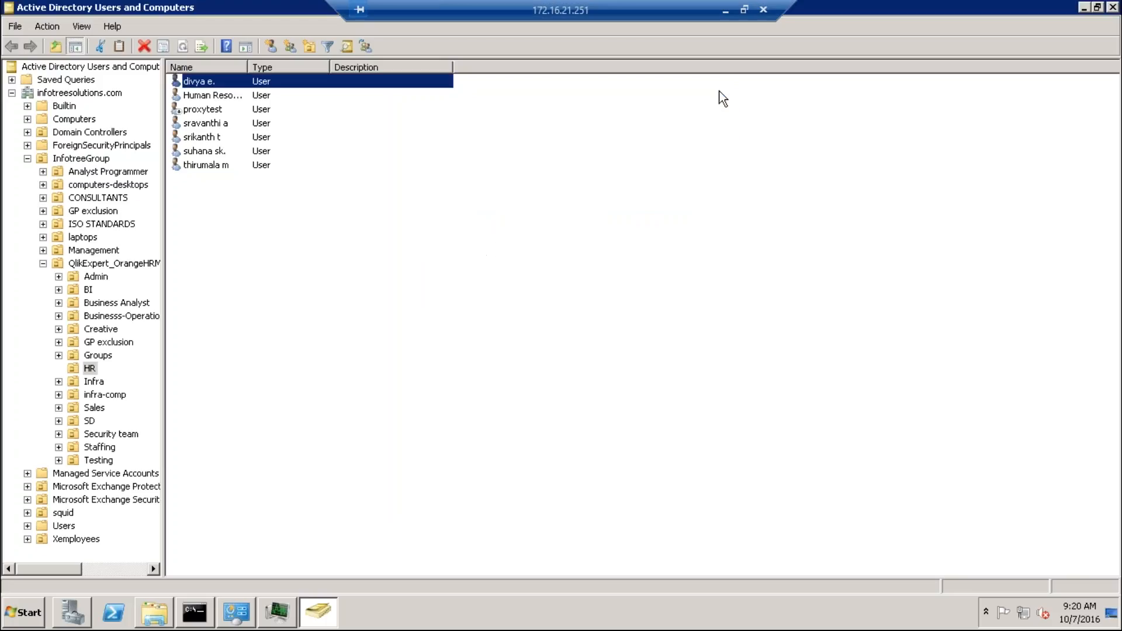
# View the computer accounts in the Computers container, then collapse and re-expand the QlikExpert_OrangeHRM unit
pyautogui.click(28, 119)
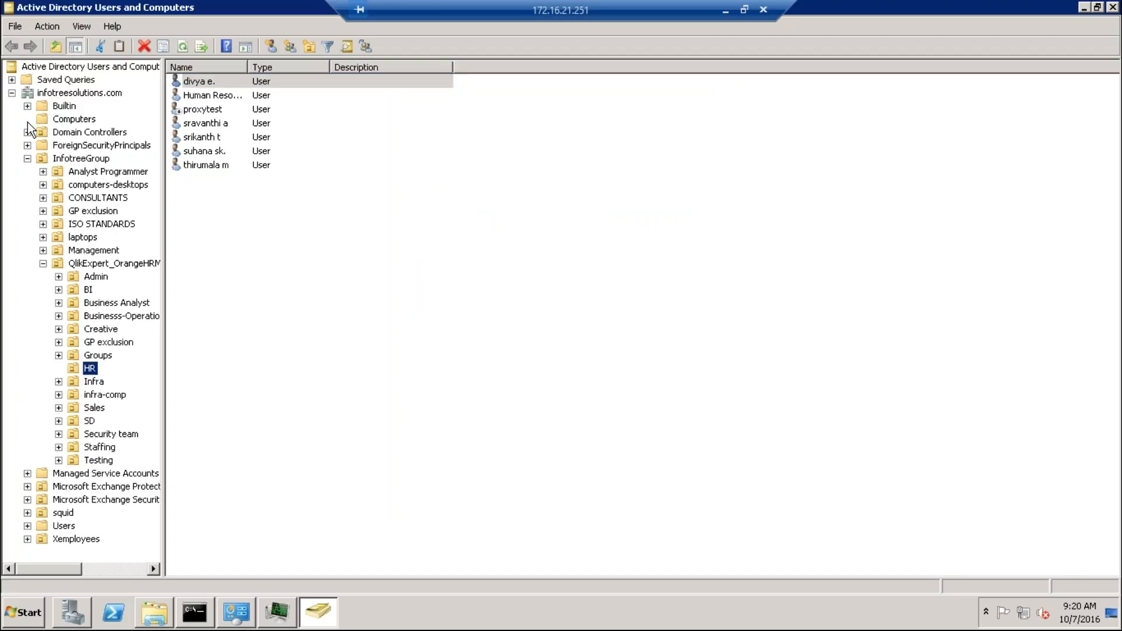
pyautogui.click(54, 122)
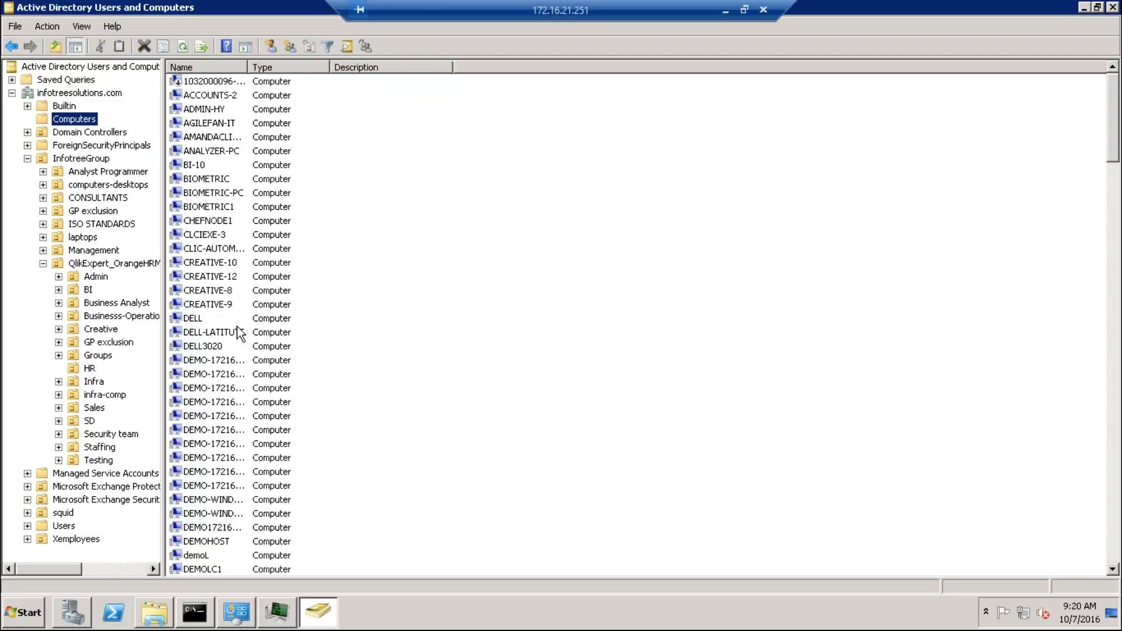
pyautogui.click(199, 375)
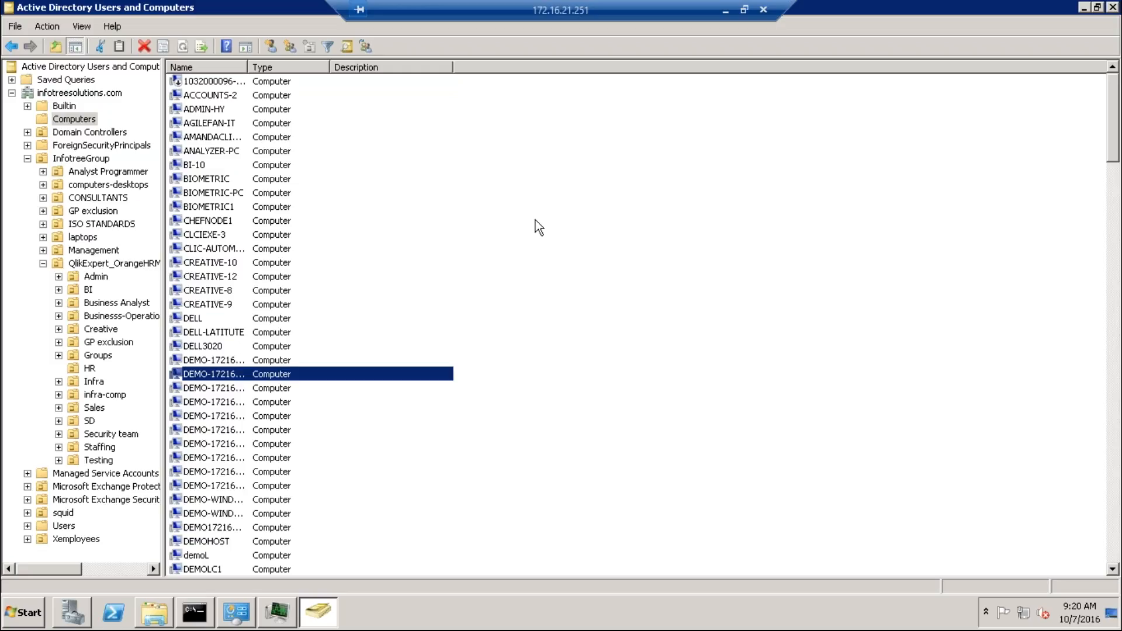
pyautogui.click(43, 263)
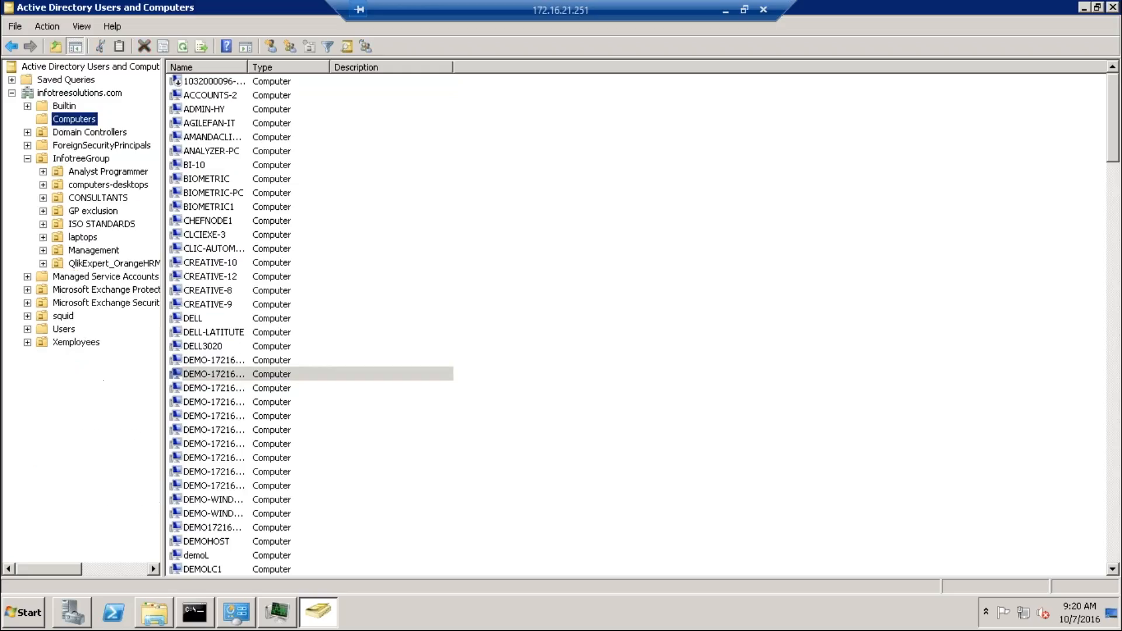
pyautogui.click(42, 264)
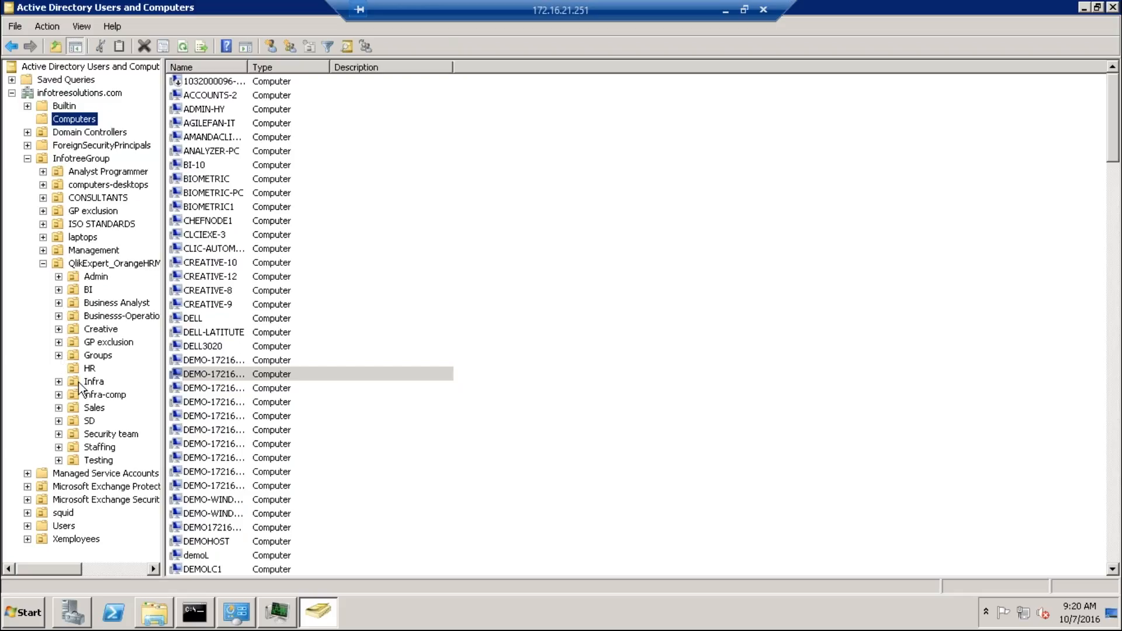
# Display the members of the Sales, Infra and SD units in turn, then minimize the remote session
pyautogui.click(59, 407)
pyautogui.click(94, 409)
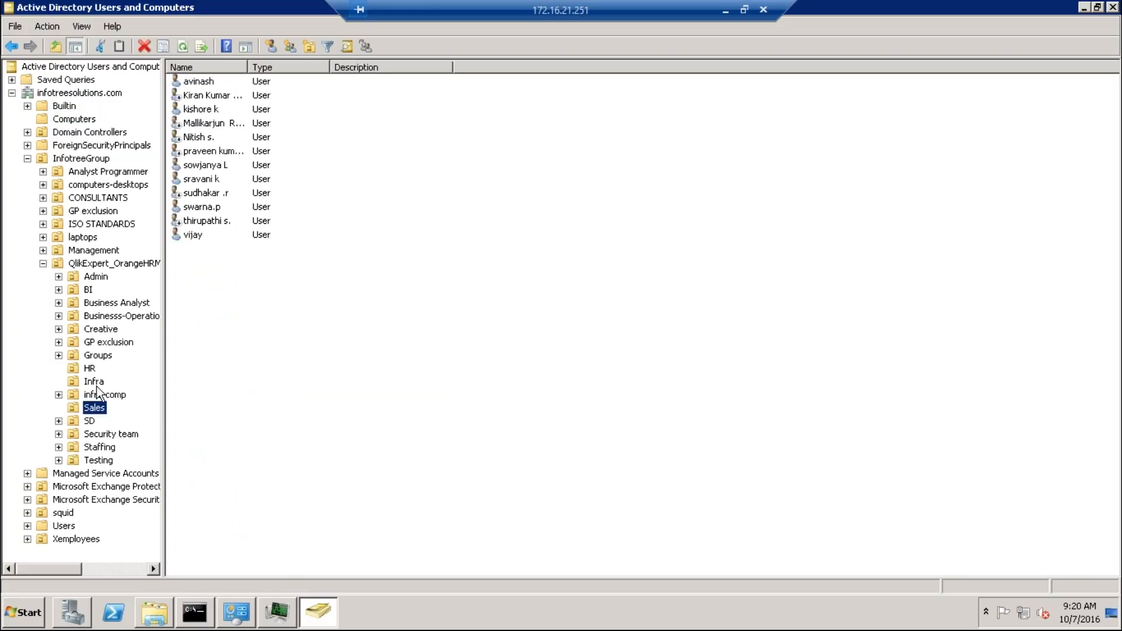
pyautogui.click(95, 383)
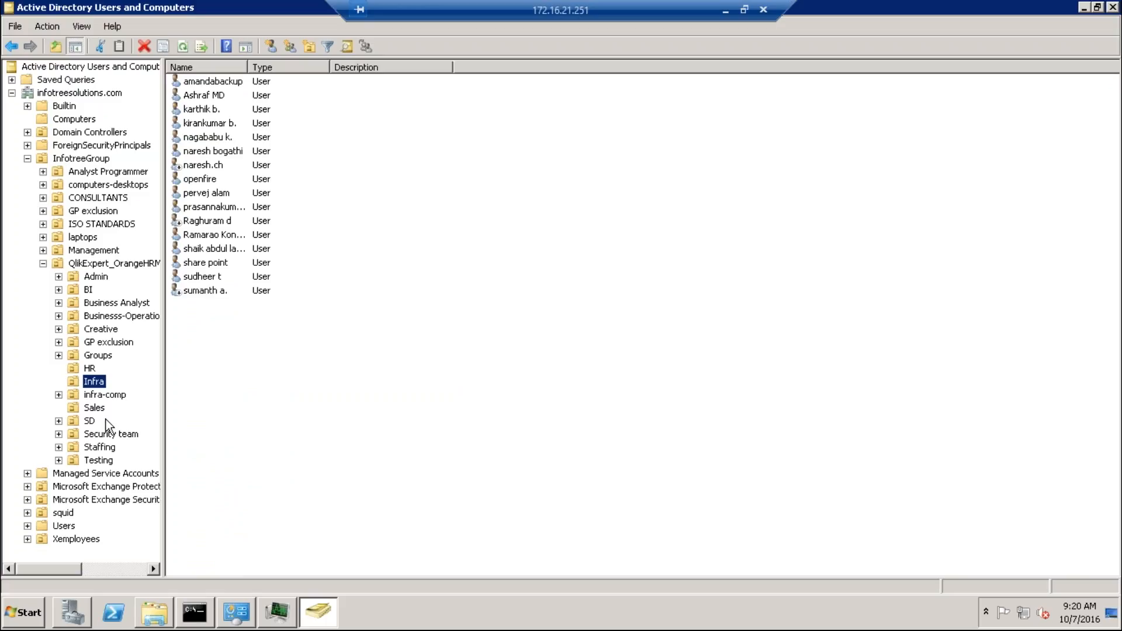
pyautogui.click(90, 422)
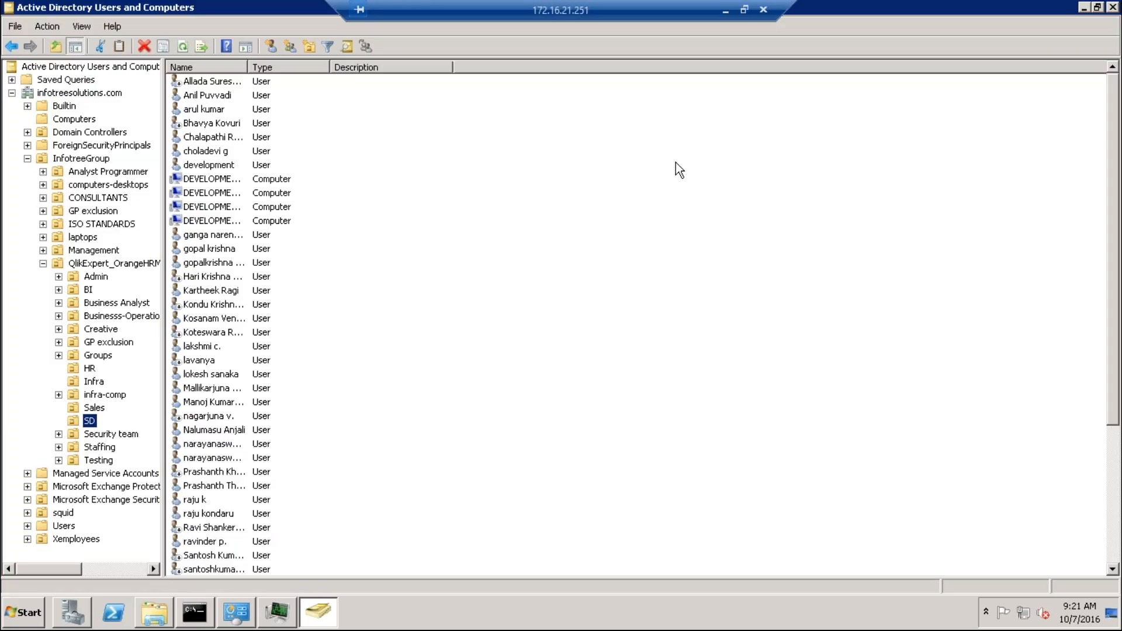
pyautogui.click(725, 10)
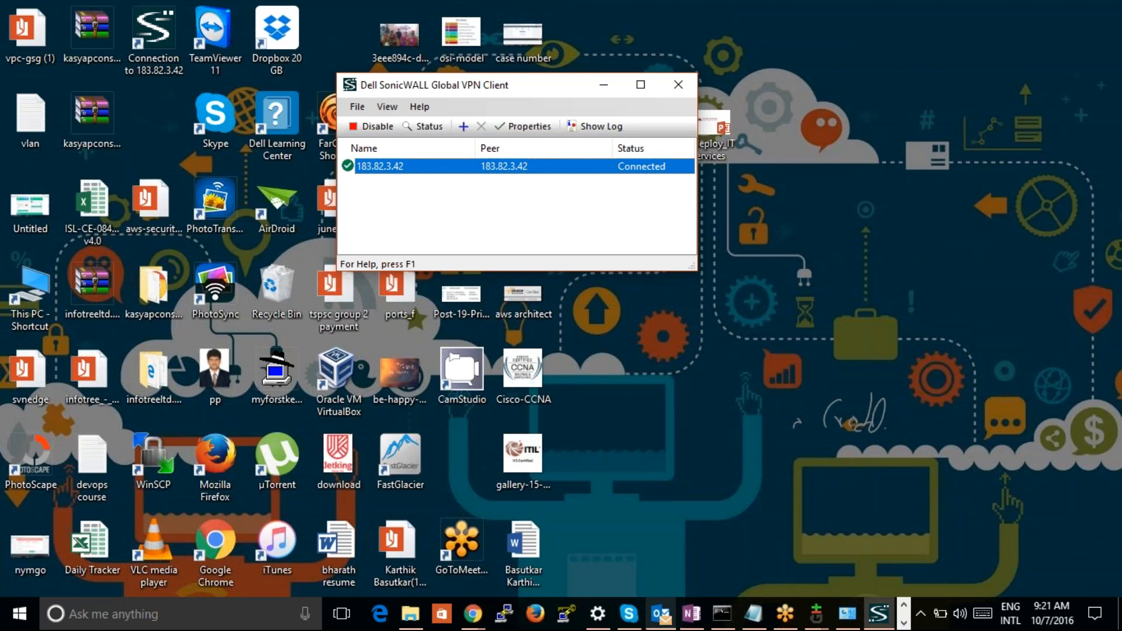
pyautogui.click(472, 614)
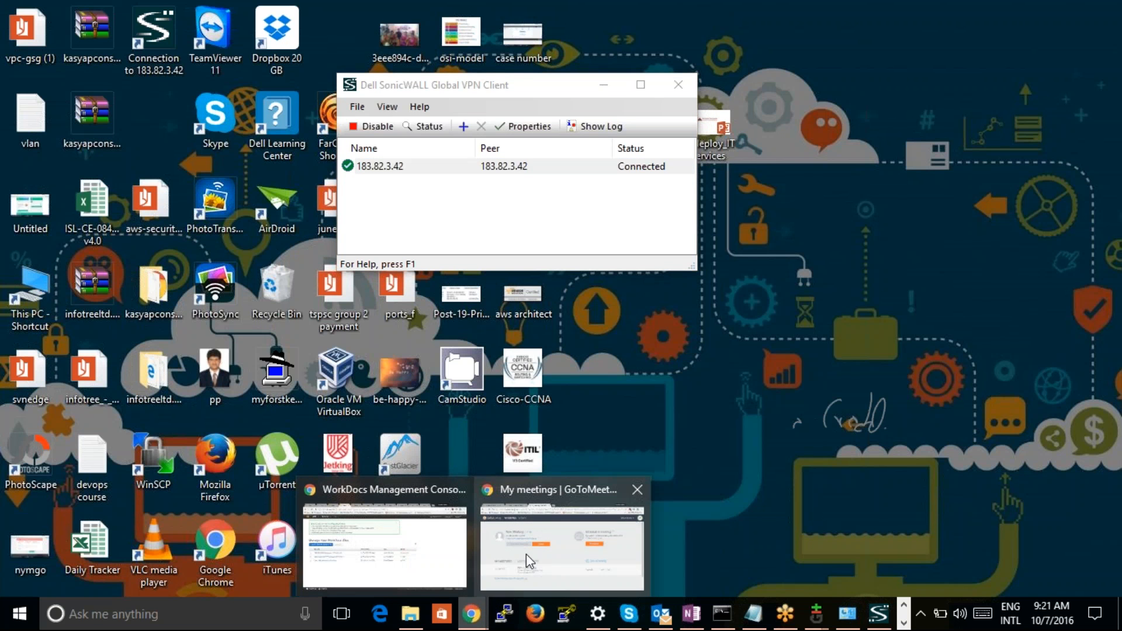
pyautogui.click(527, 555)
pyautogui.click(259, 10)
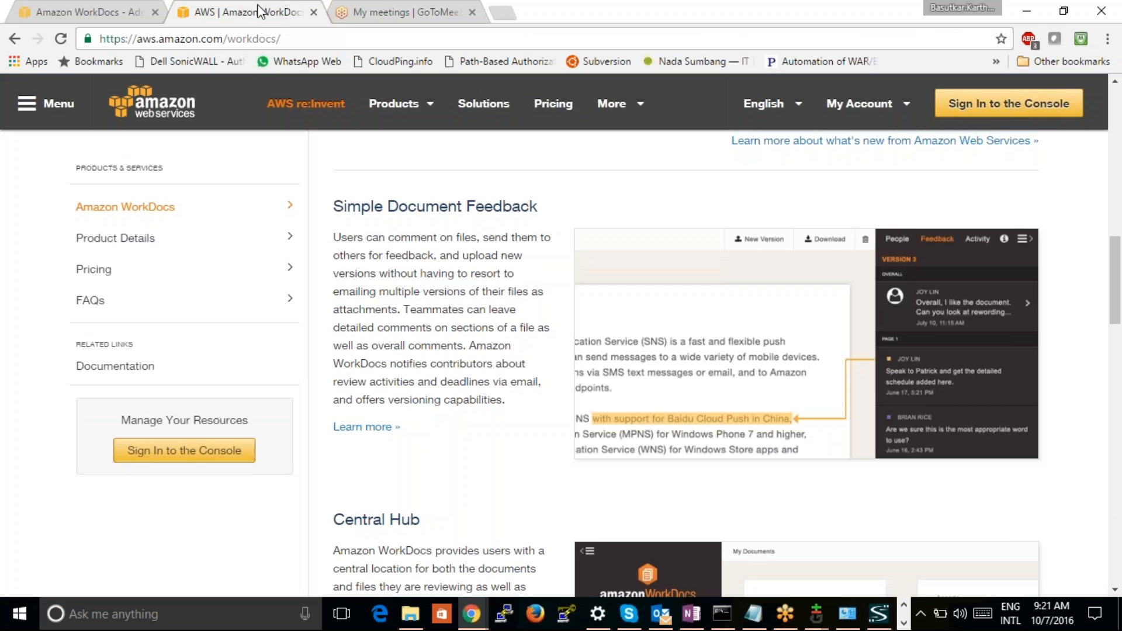
pyautogui.click(100, 8)
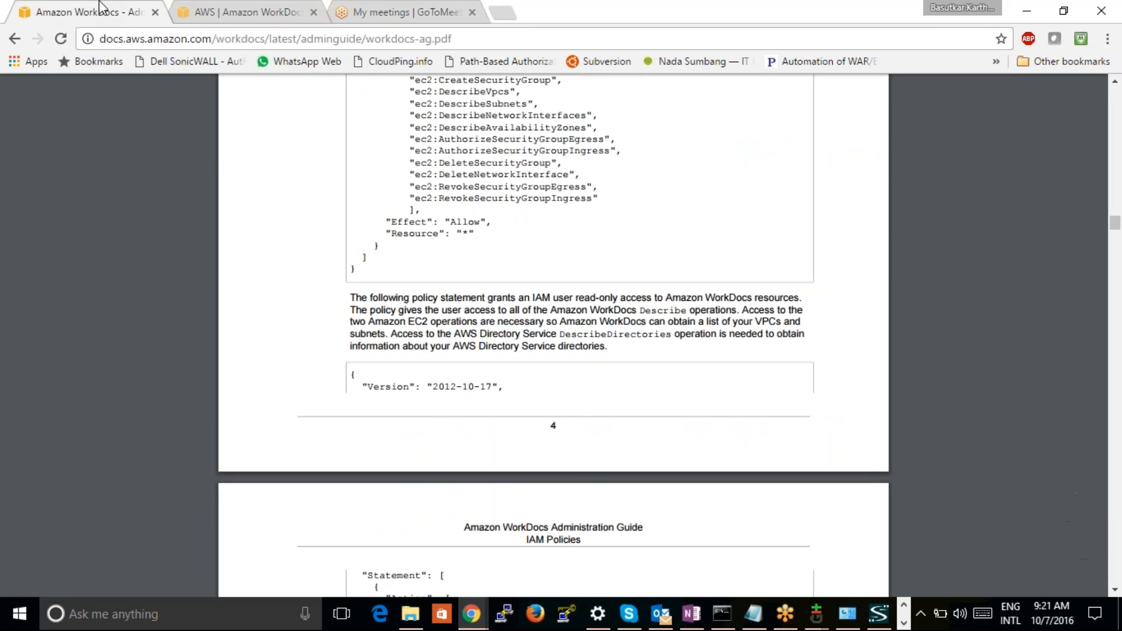
pyautogui.click(248, 22)
pyautogui.click(409, 10)
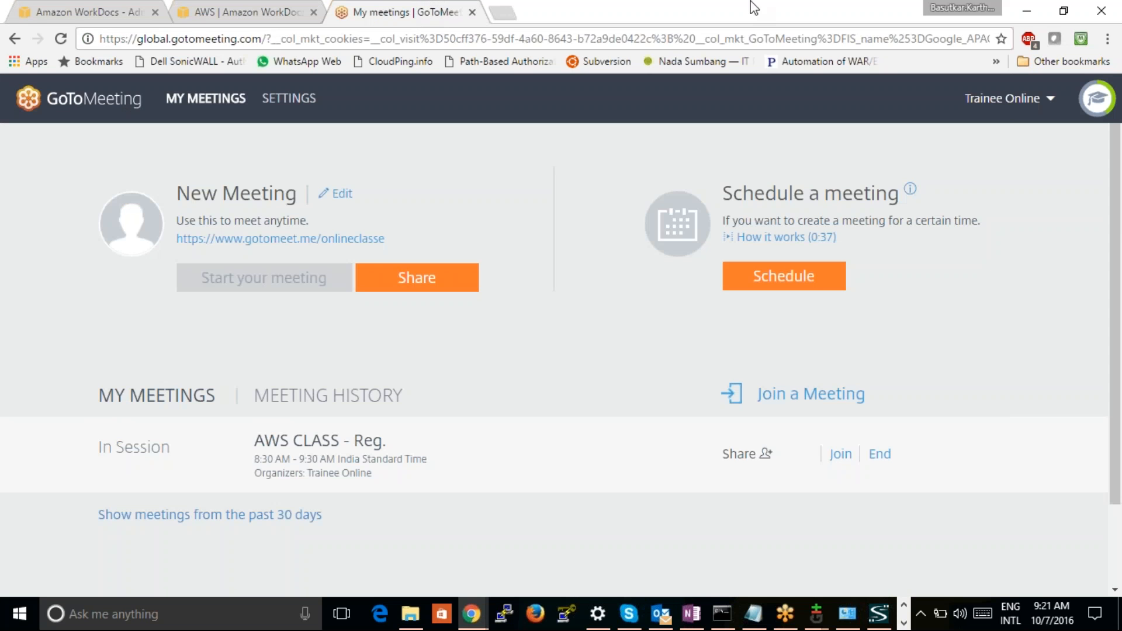
pyautogui.click(1027, 10)
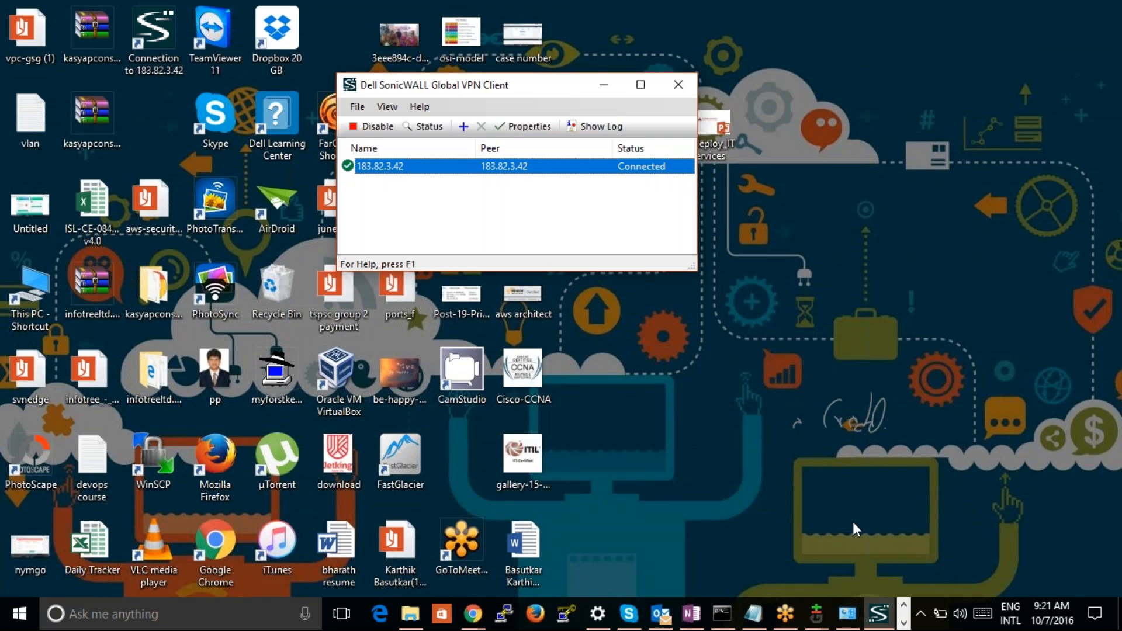
# Switch to OneNote and highlight the WorkDocs and 'n' users labels in the handwritten Directory Services diagram, then clear the selection
pyautogui.click(692, 613)
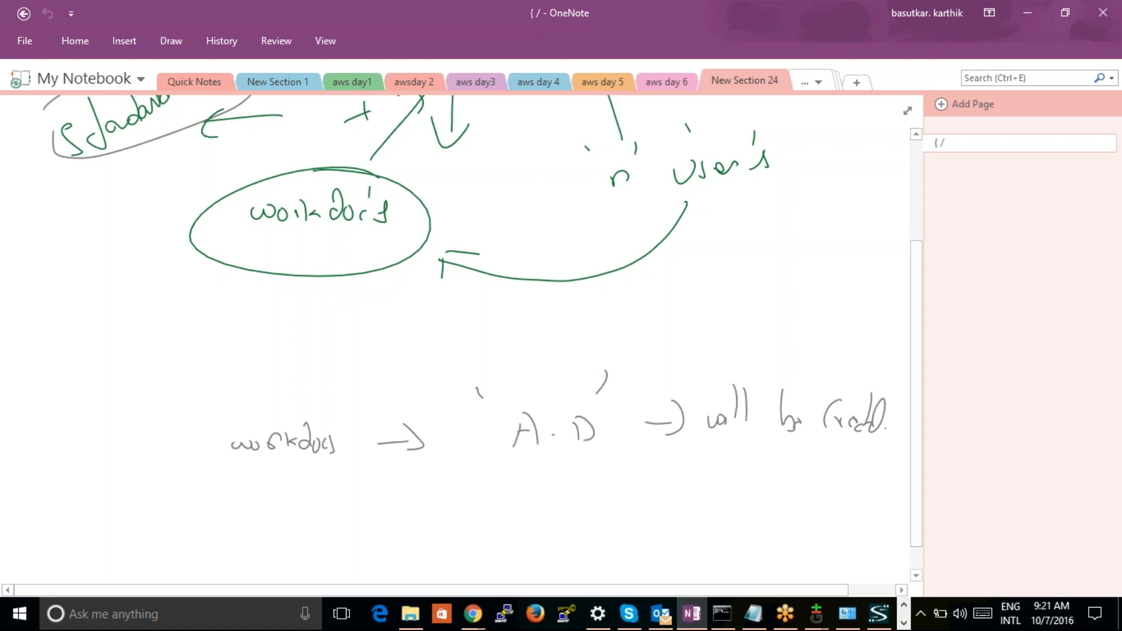
pyautogui.scroll(2, 820, 205)
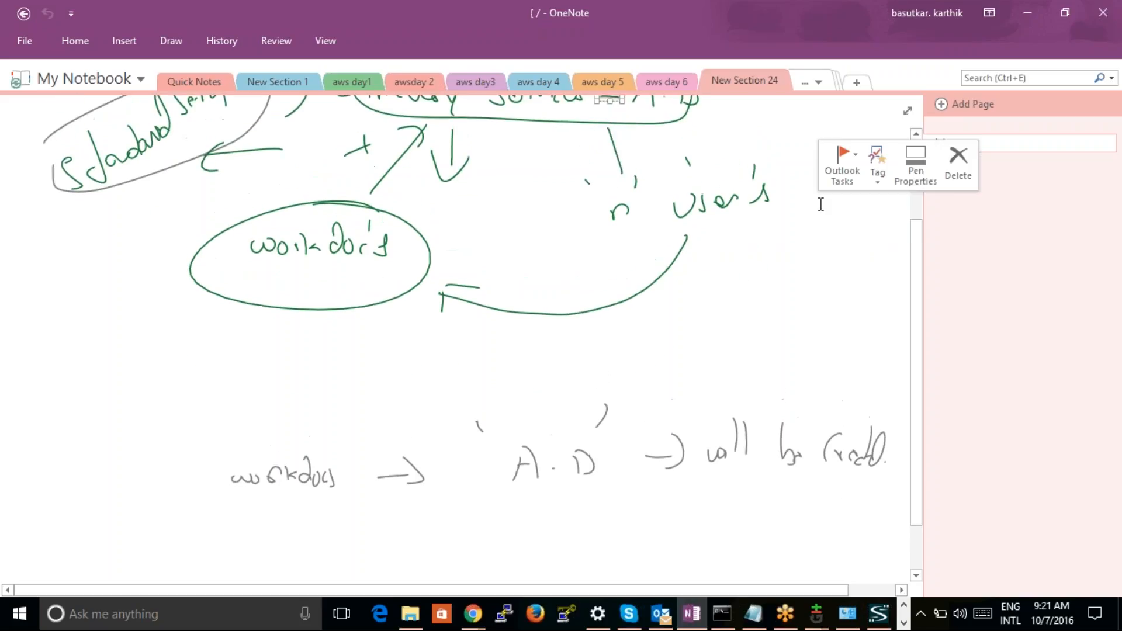
pyautogui.scroll(3, 821, 204)
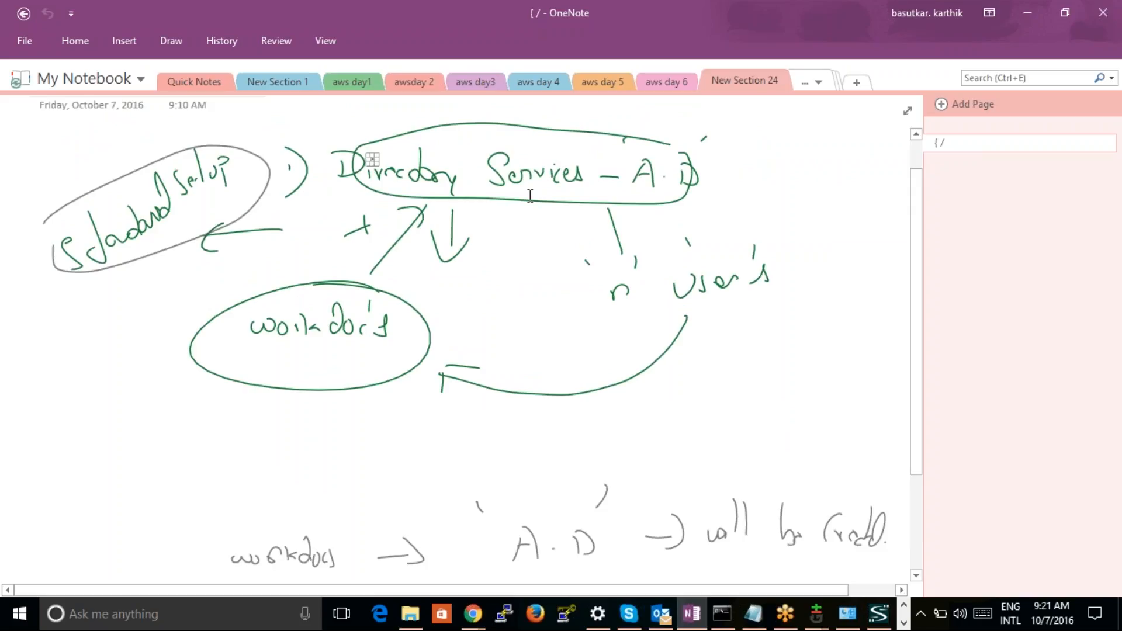
pyautogui.moveTo(580, 281); pyautogui.dragTo(769, 284)
pyautogui.moveTo(216, 293); pyautogui.dragTo(451, 369)
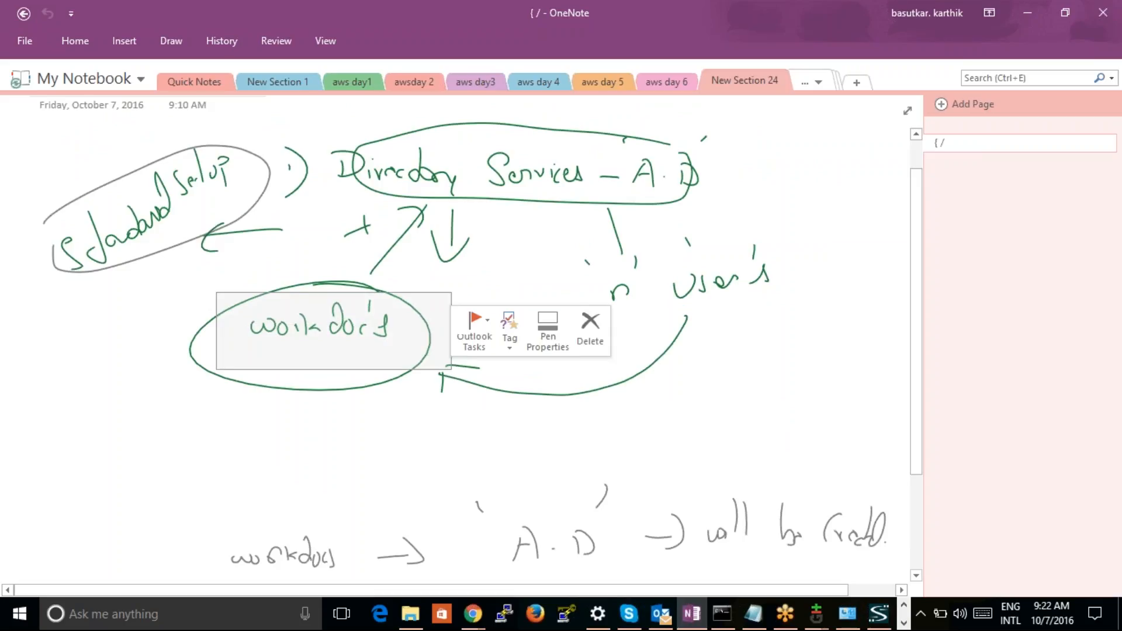
pyautogui.click(524, 158)
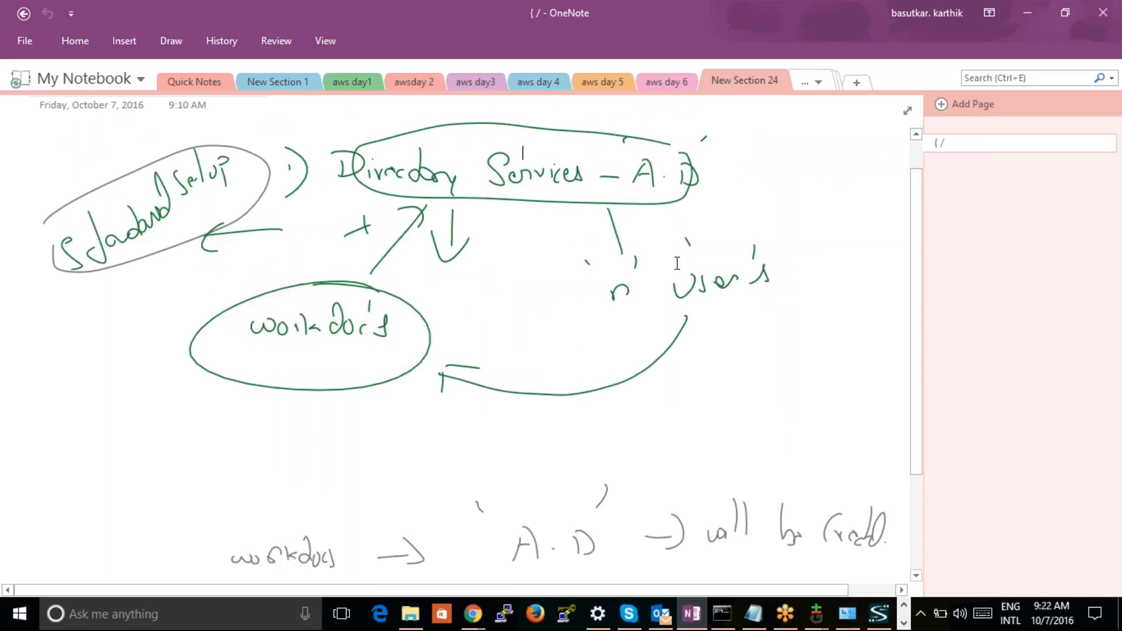
pyautogui.moveTo(601, 277)
pyautogui.mouseDown()
pyautogui.moveTo(801, 284)
pyautogui.moveTo(796, 324)
pyautogui.mouseUp()
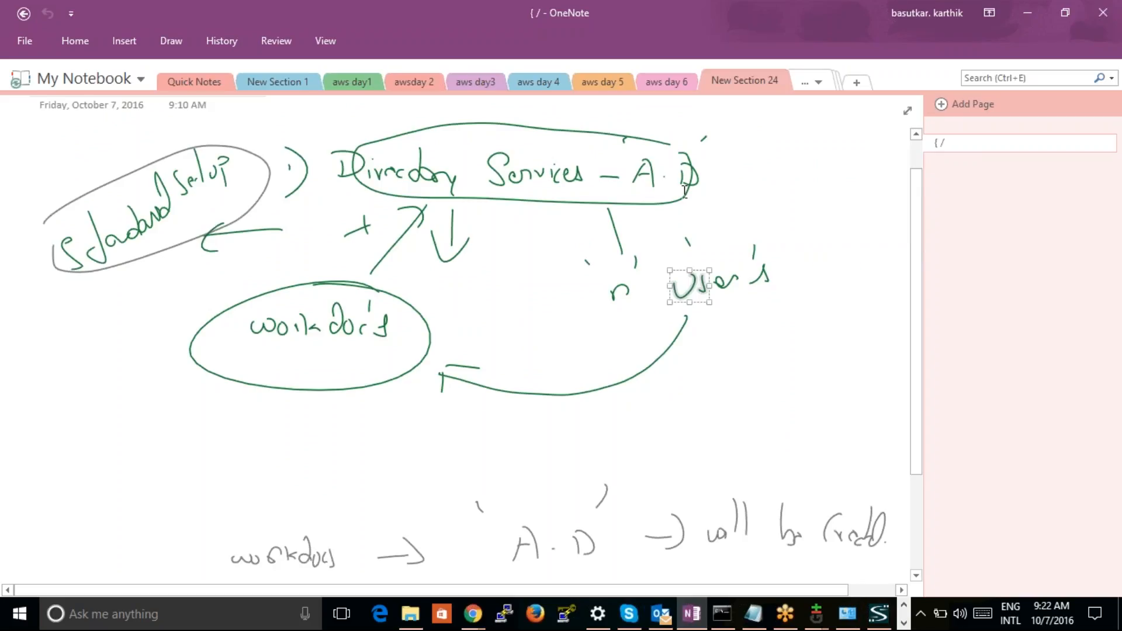
pyautogui.moveTo(553, 253); pyautogui.dragTo(794, 307)
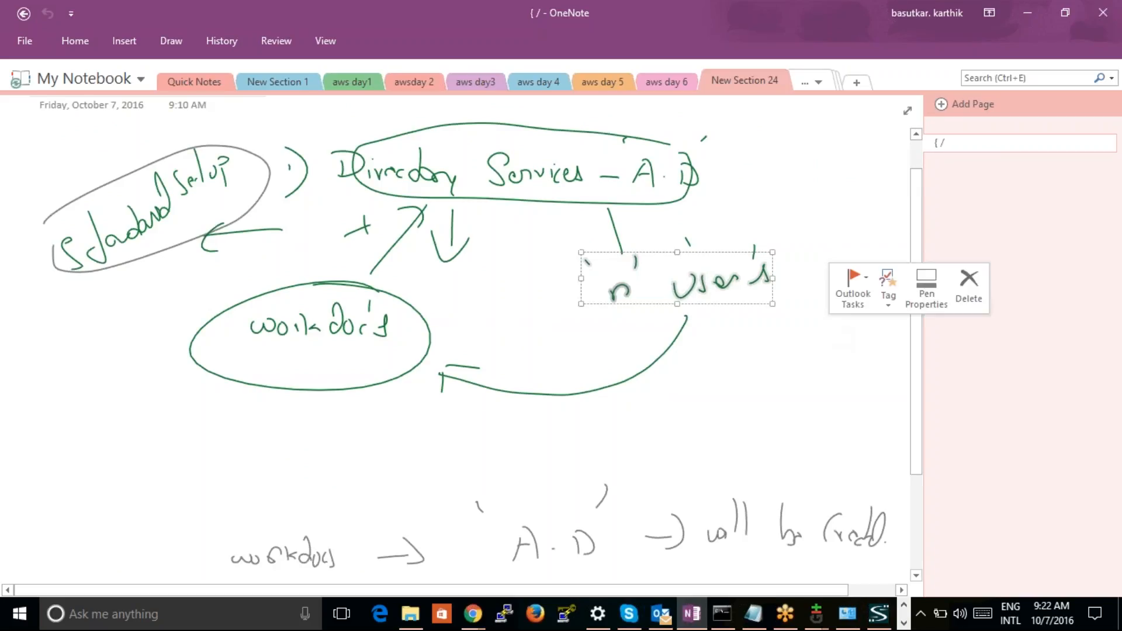
pyautogui.click(323, 352)
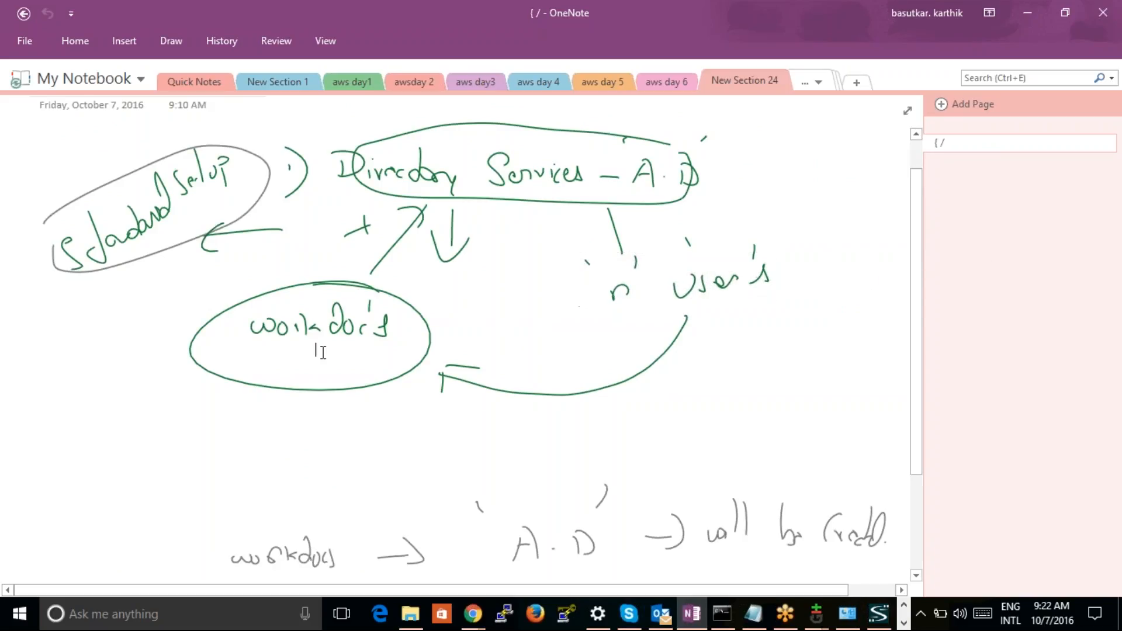
# Switch to the AWS console window in Chrome, show the Directory Service directories and refresh their list
pyautogui.moveTo(477, 613)
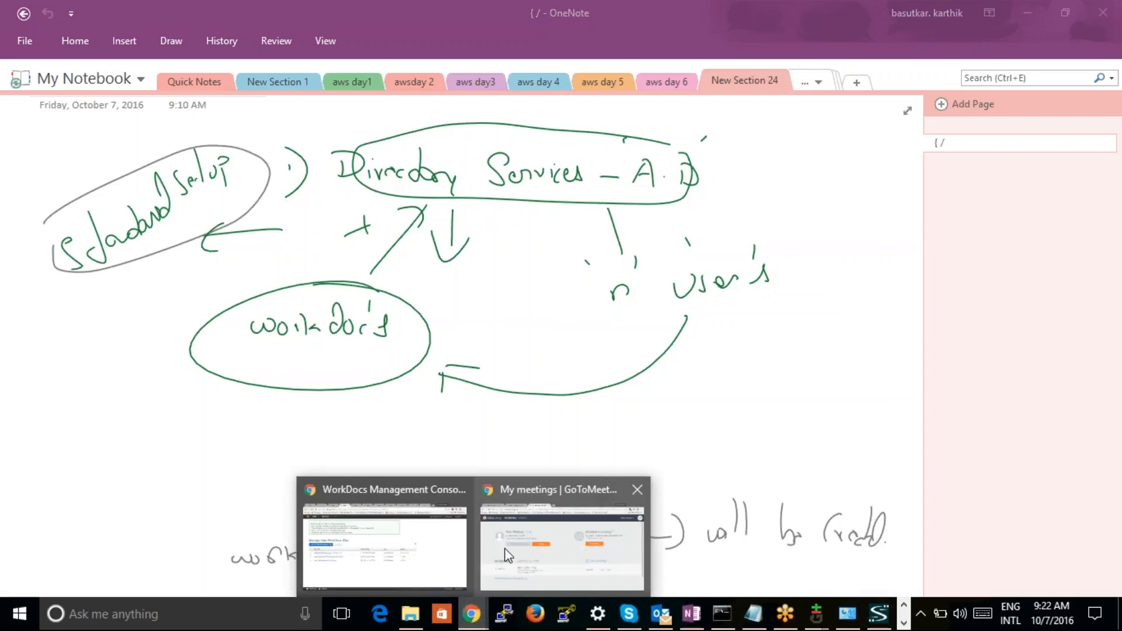
pyautogui.click(416, 534)
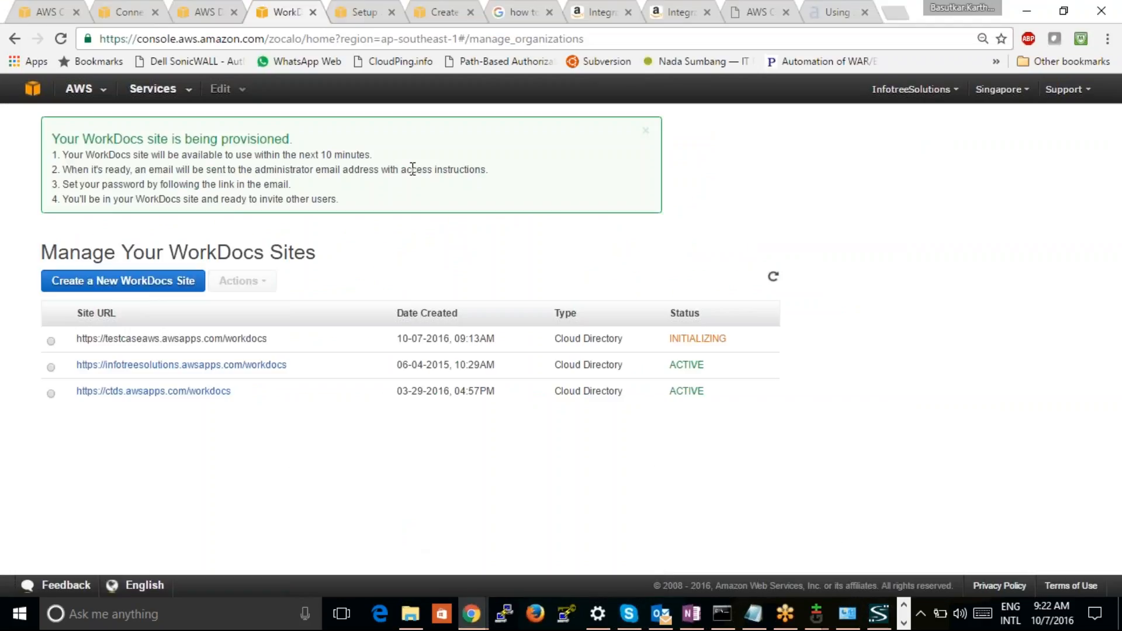
pyautogui.click(365, 13)
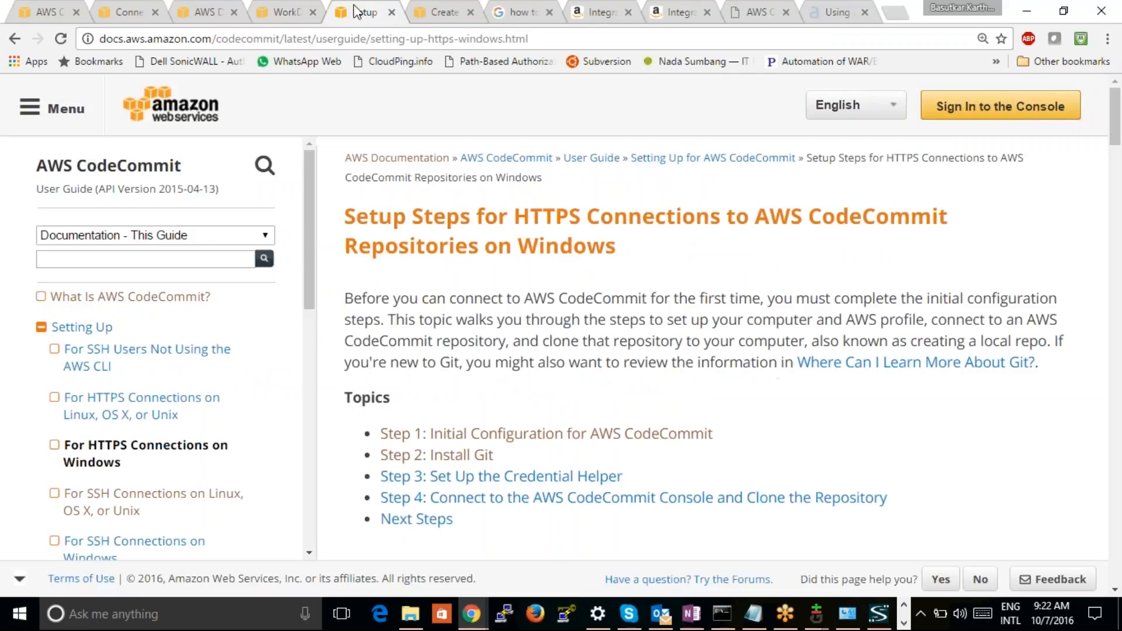
pyautogui.click(286, 12)
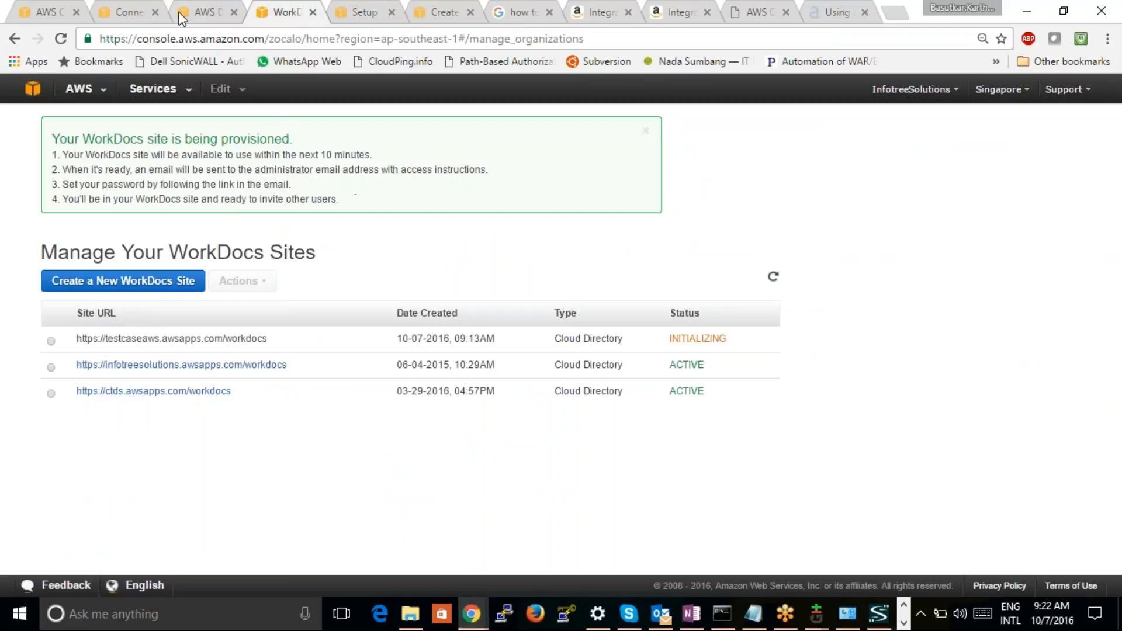
pyautogui.click(221, 14)
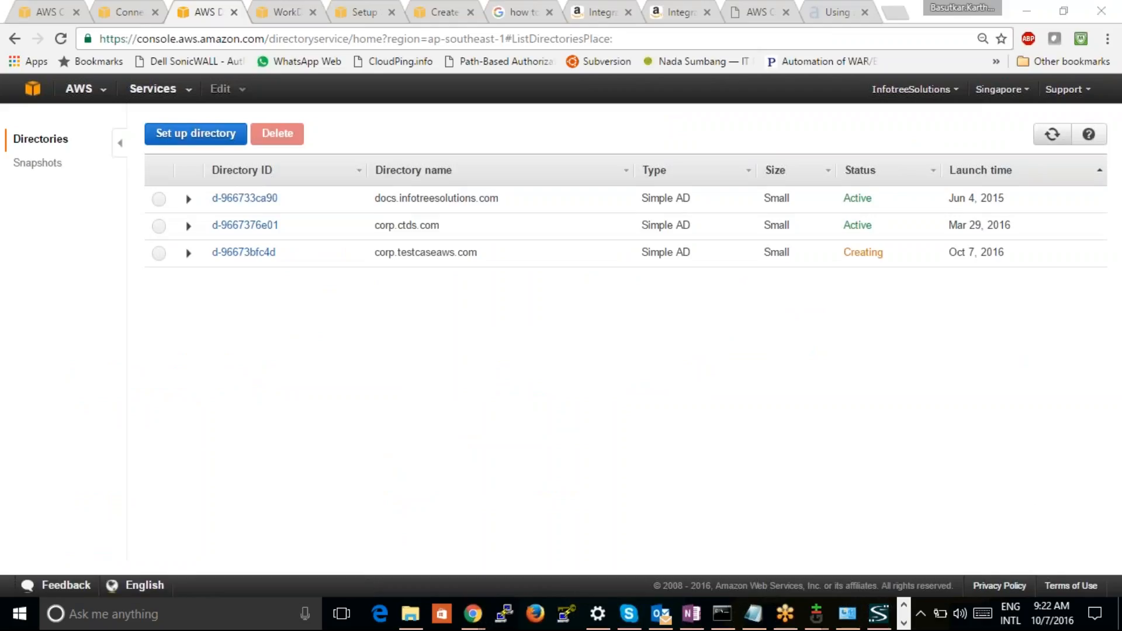
pyautogui.click(1052, 134)
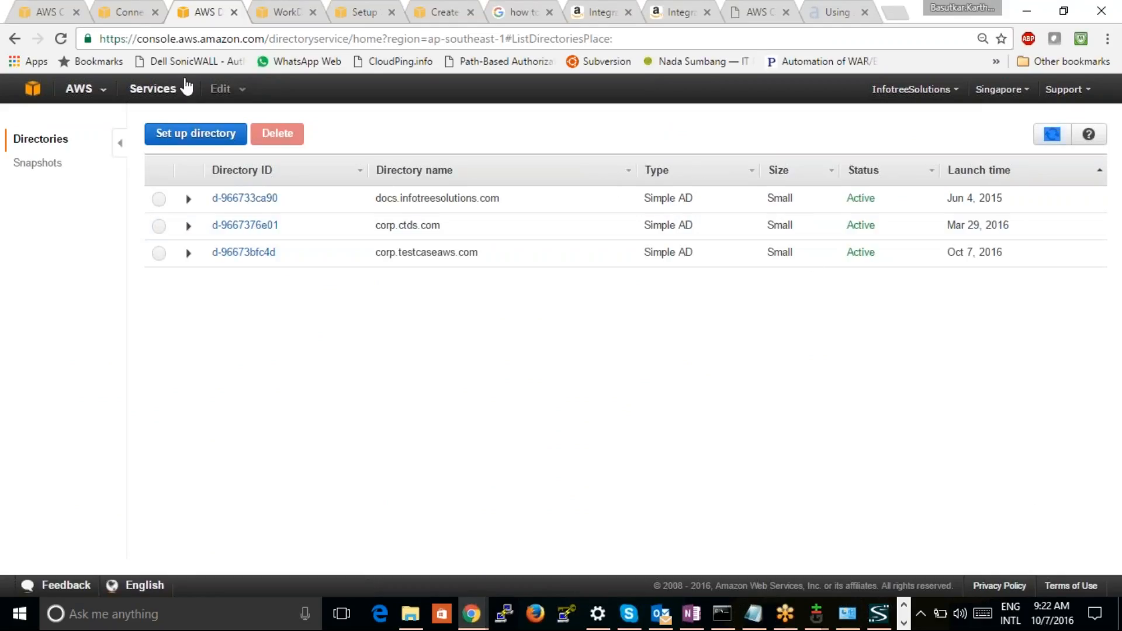
# Return to the WorkDocs sites page, refresh the site list repeatedly and reload the page to check the new site's status
pyautogui.click(280, 19)
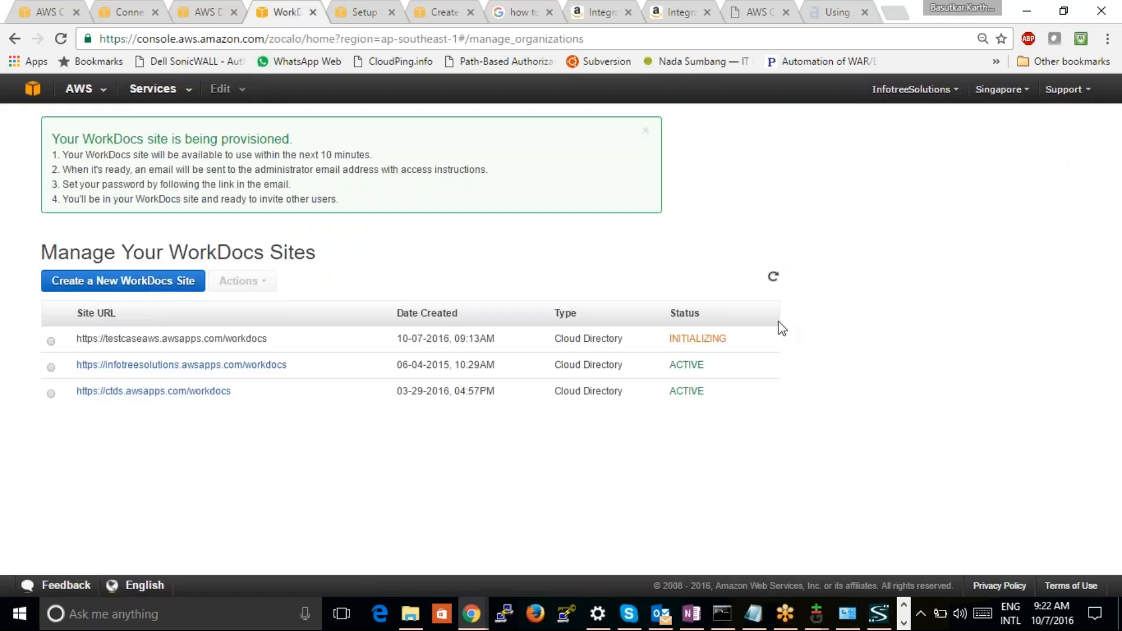
pyautogui.click(772, 278)
pyautogui.click(772, 280)
pyautogui.click(772, 277)
pyautogui.click(68, 43)
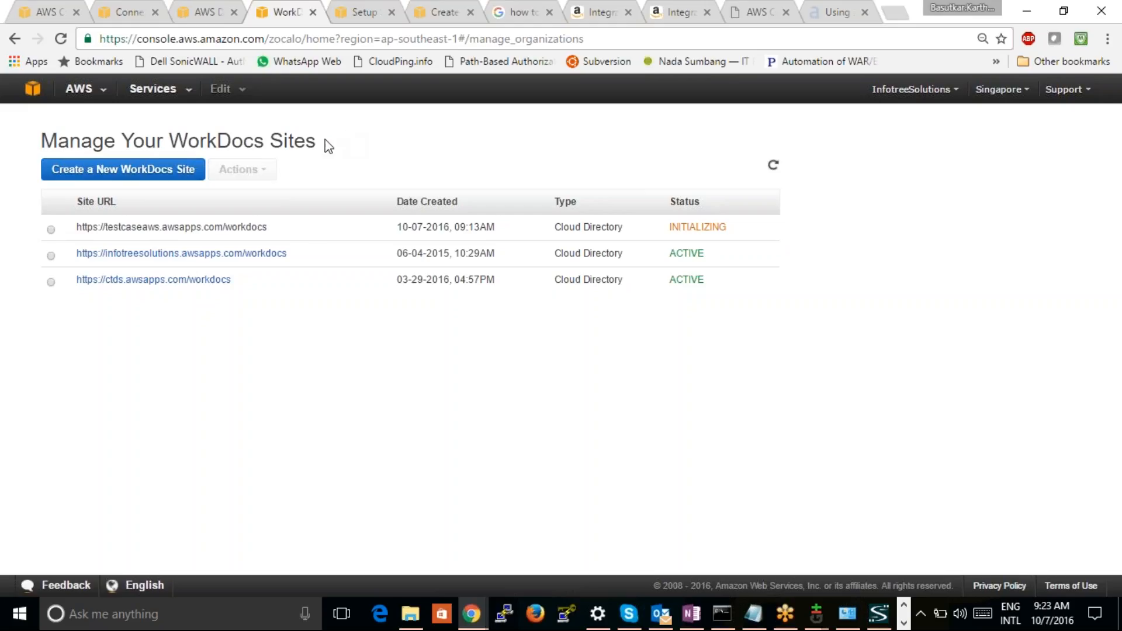
# View the setup options for a new WorkDocs site and its Quick Start form, then go back to the sites list
pyautogui.click(171, 169)
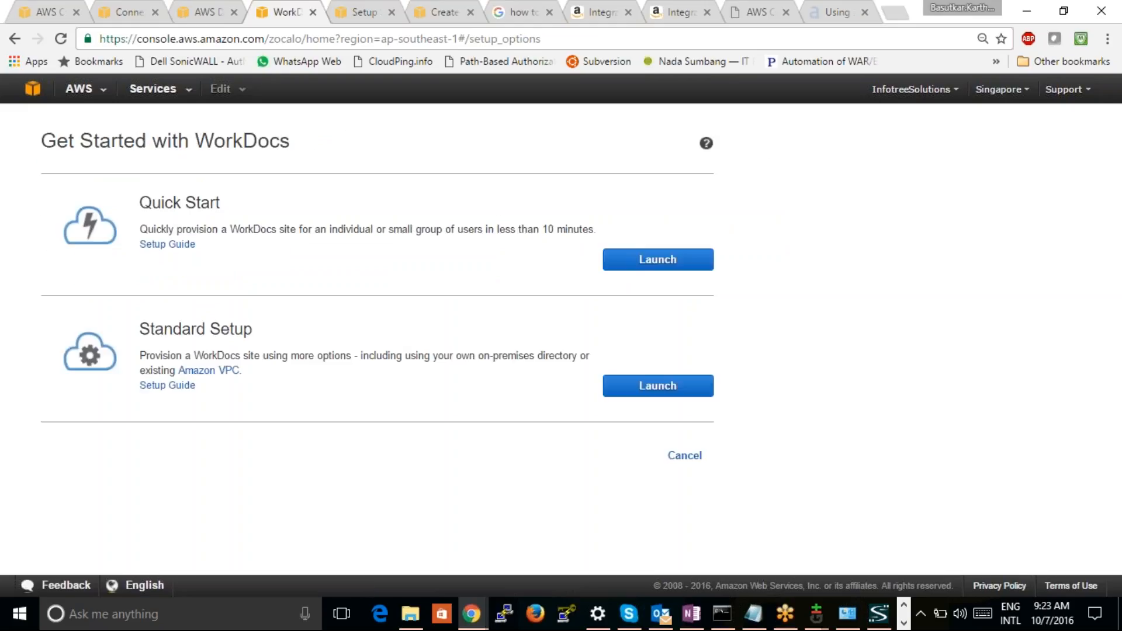
pyautogui.click(658, 259)
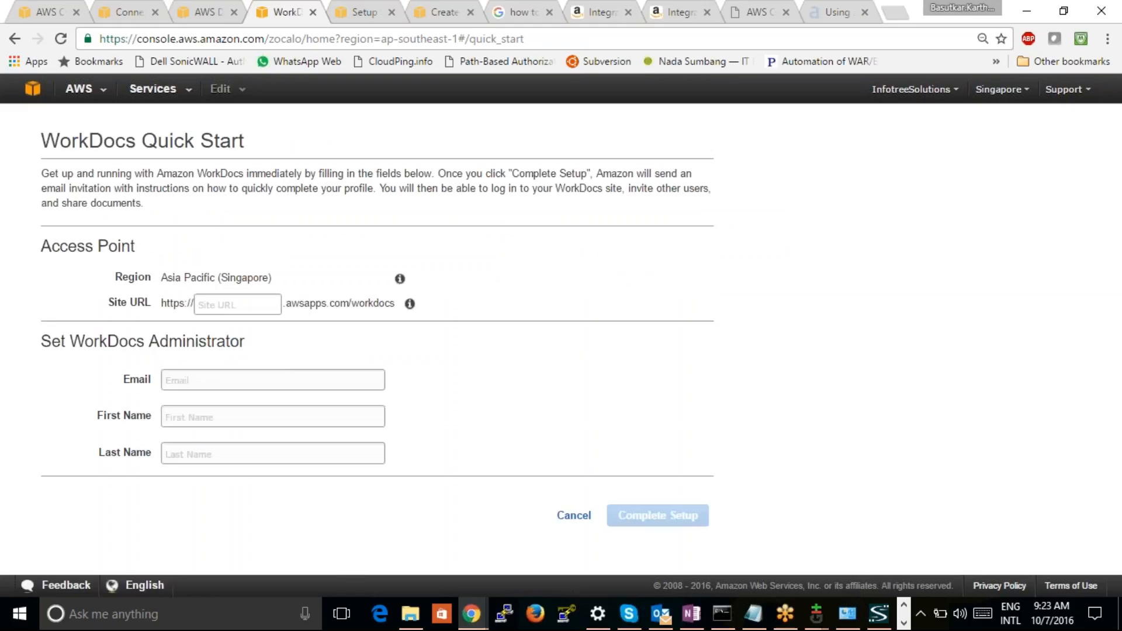
pyautogui.click(13, 40)
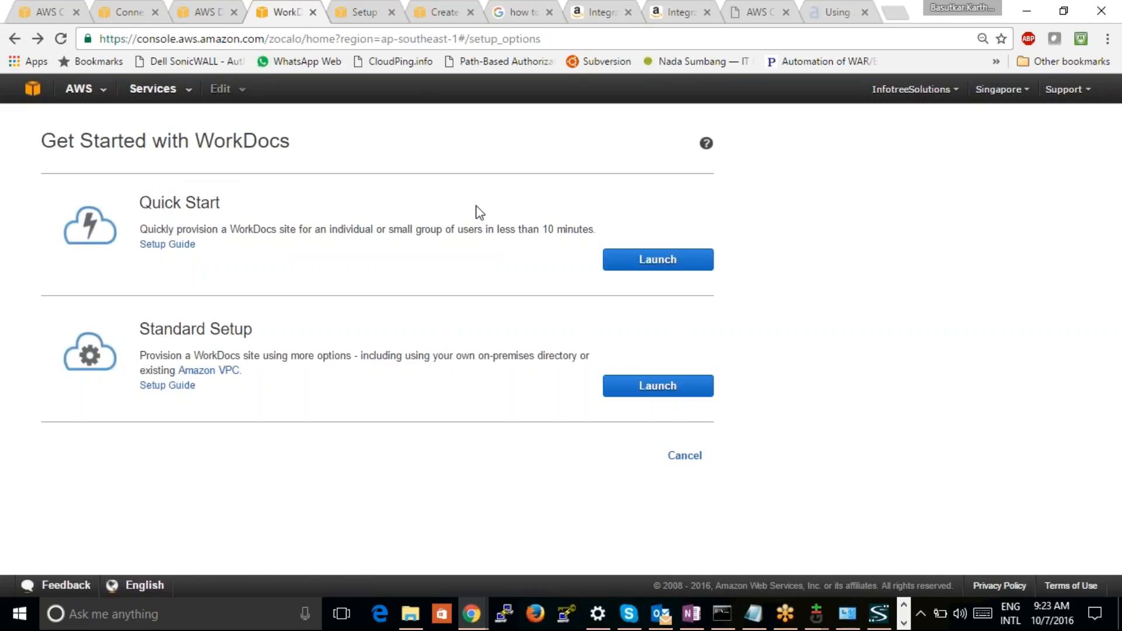
pyautogui.click(14, 39)
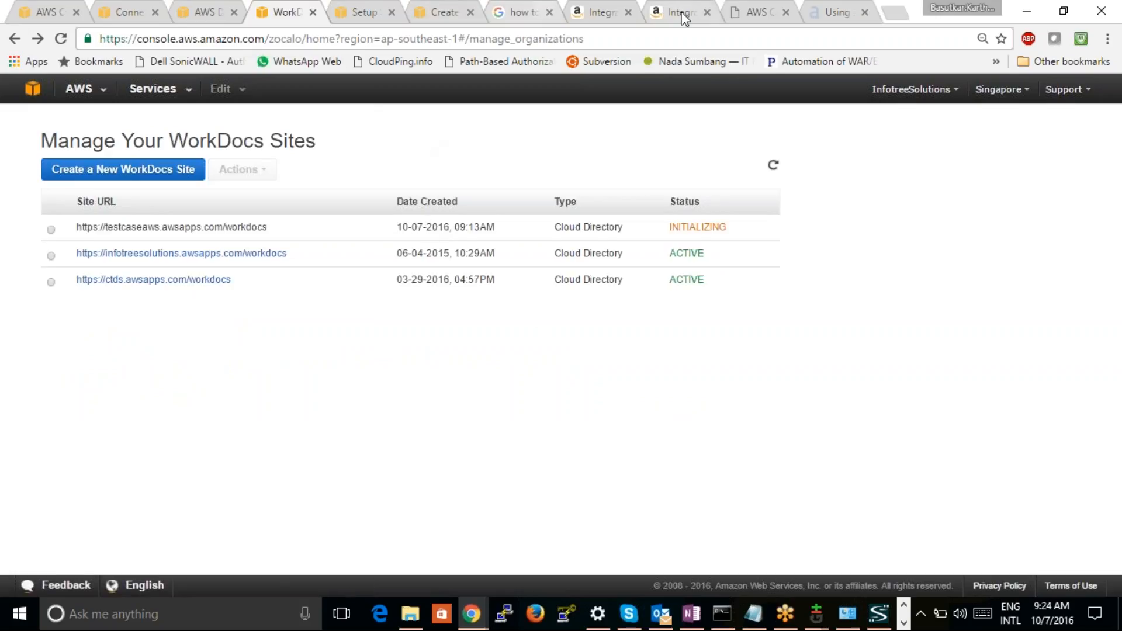
pyautogui.click(769, 7)
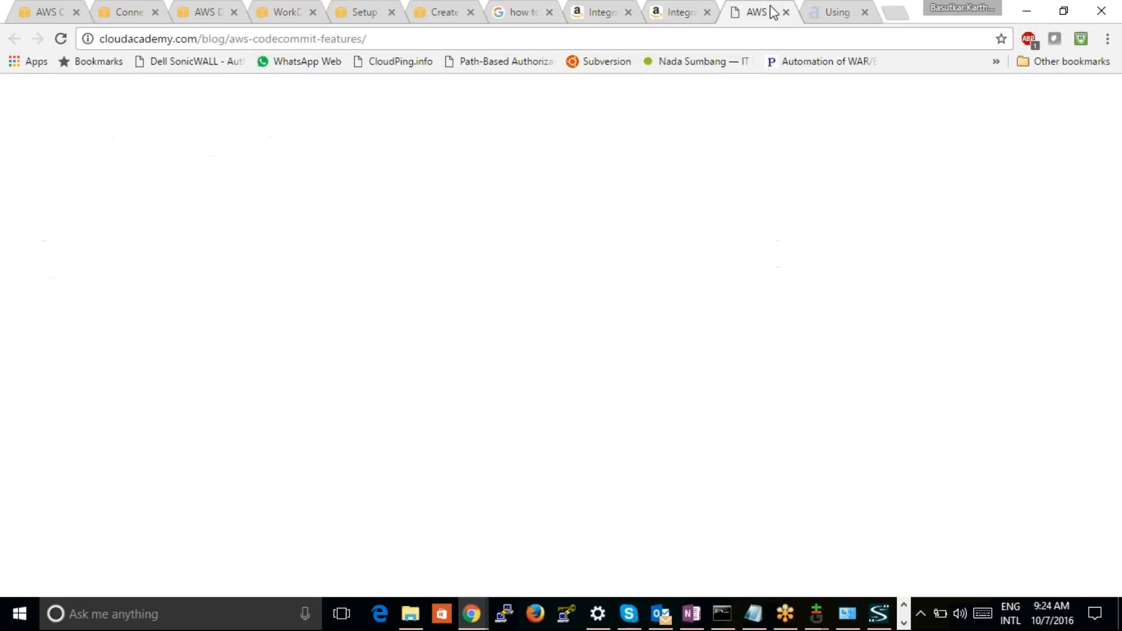
# Search Google for gmail in a new browser tab and open the Gmail inbox from the Google apps
pyautogui.click(894, 12)
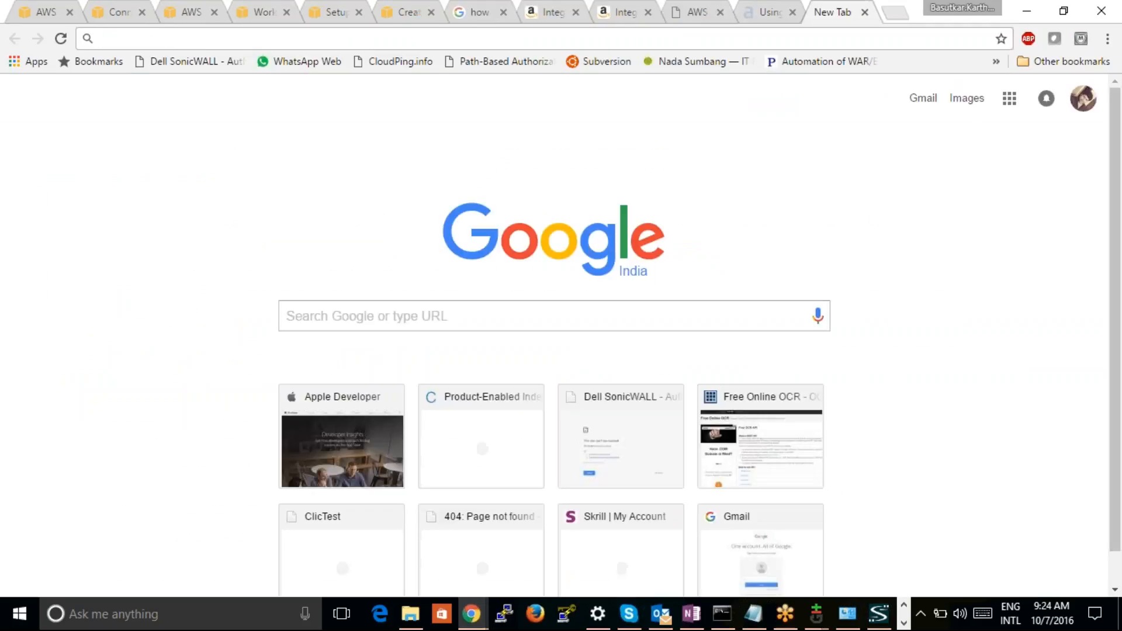
pyautogui.write('gm')
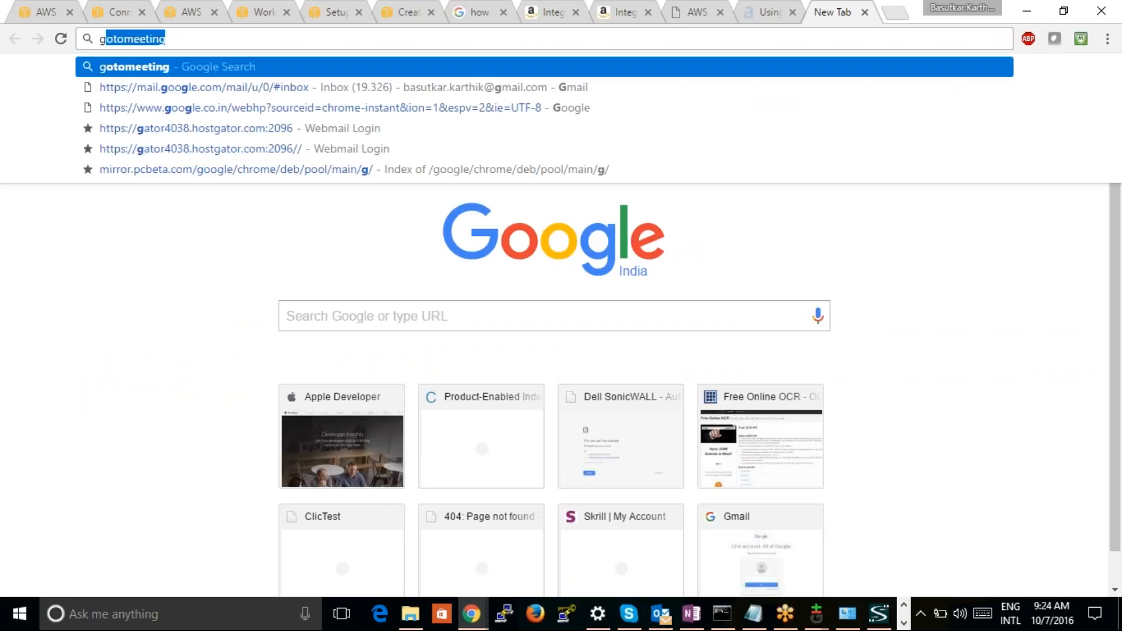
pyautogui.press('Down')
pyautogui.press('Down')
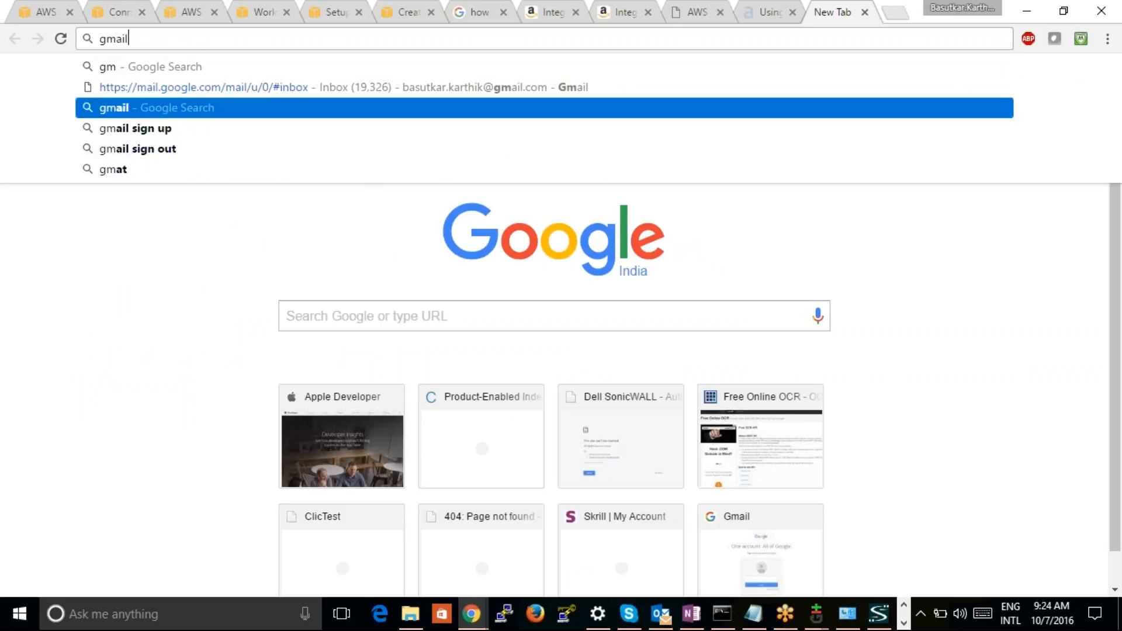
pyautogui.press('Return')
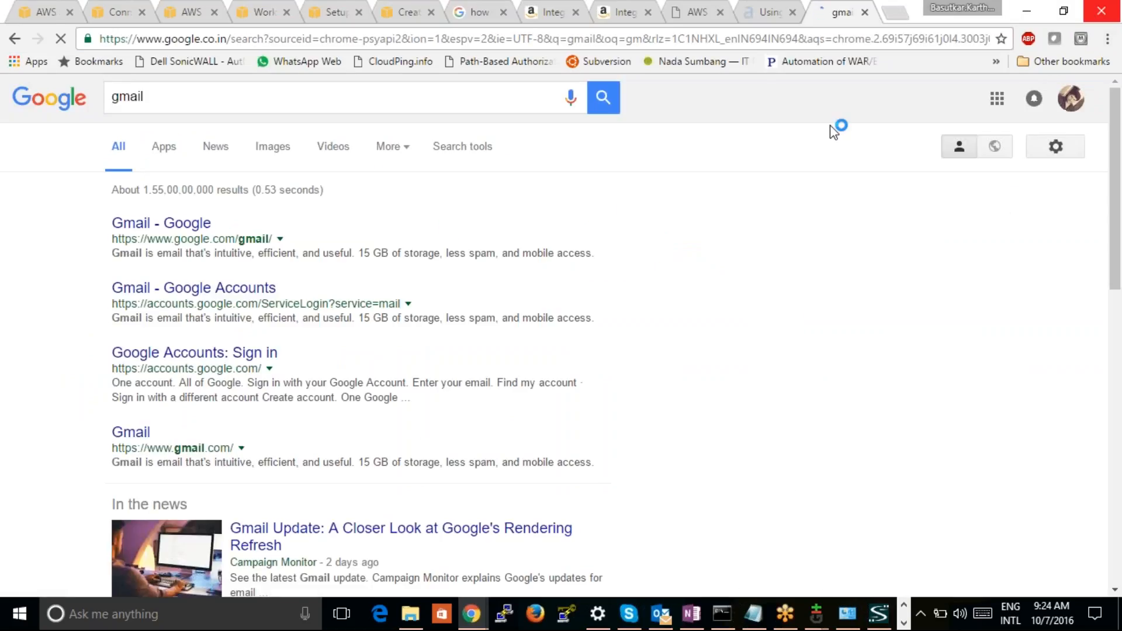
pyautogui.click(997, 98)
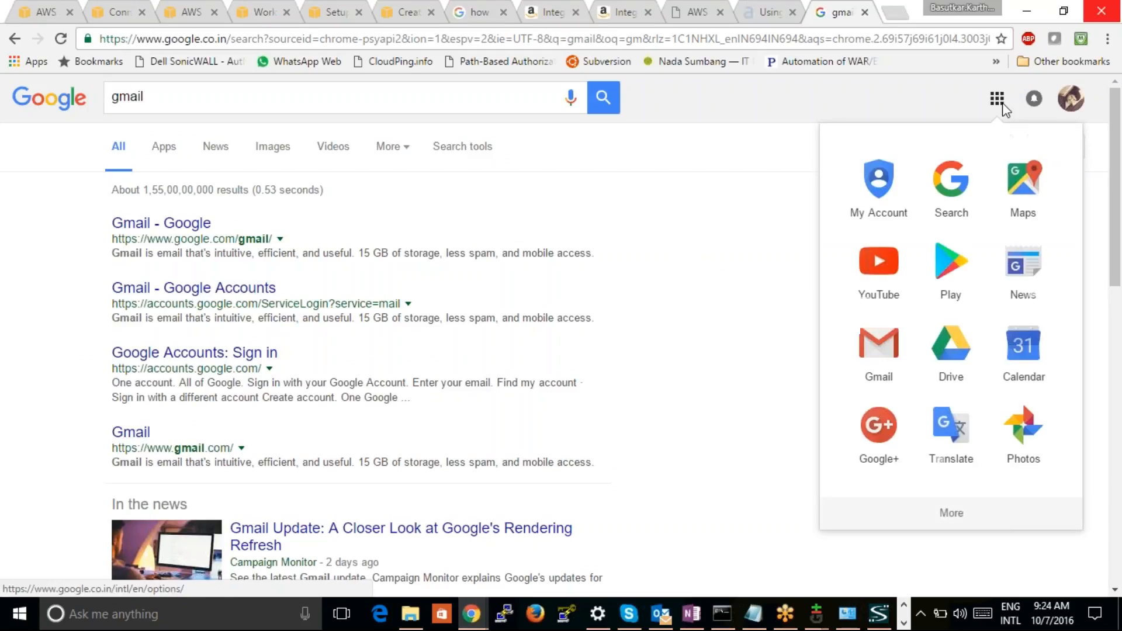
pyautogui.click(879, 351)
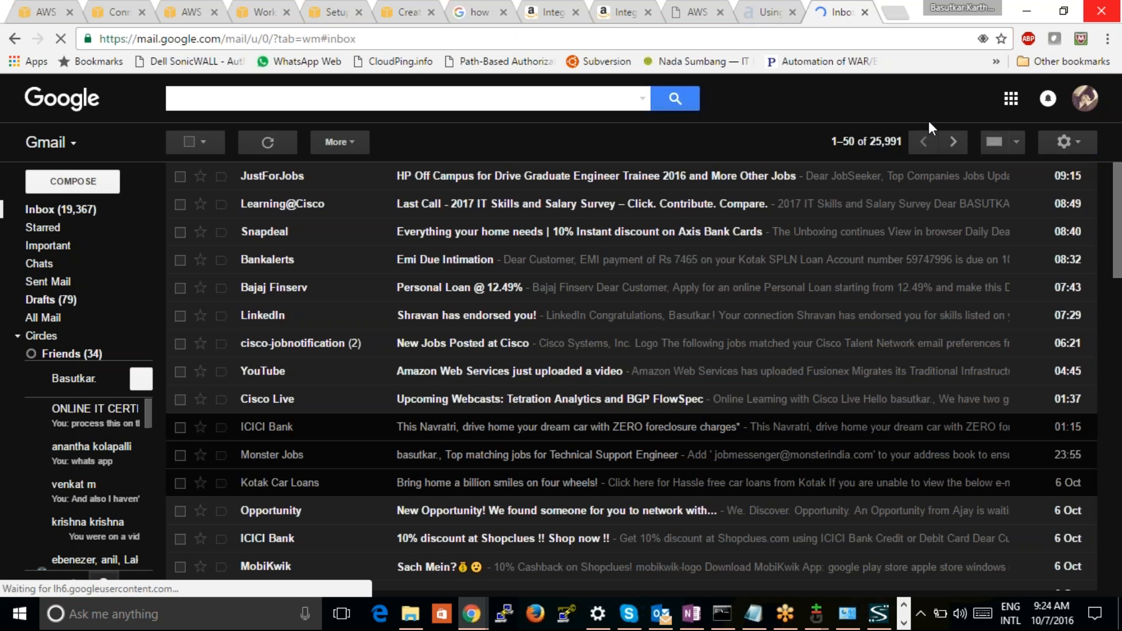
# Close the redundant AWS tab, open the testcaseaws WorkDocs site from the sites list, and return to the list
pyautogui.click(773, 13)
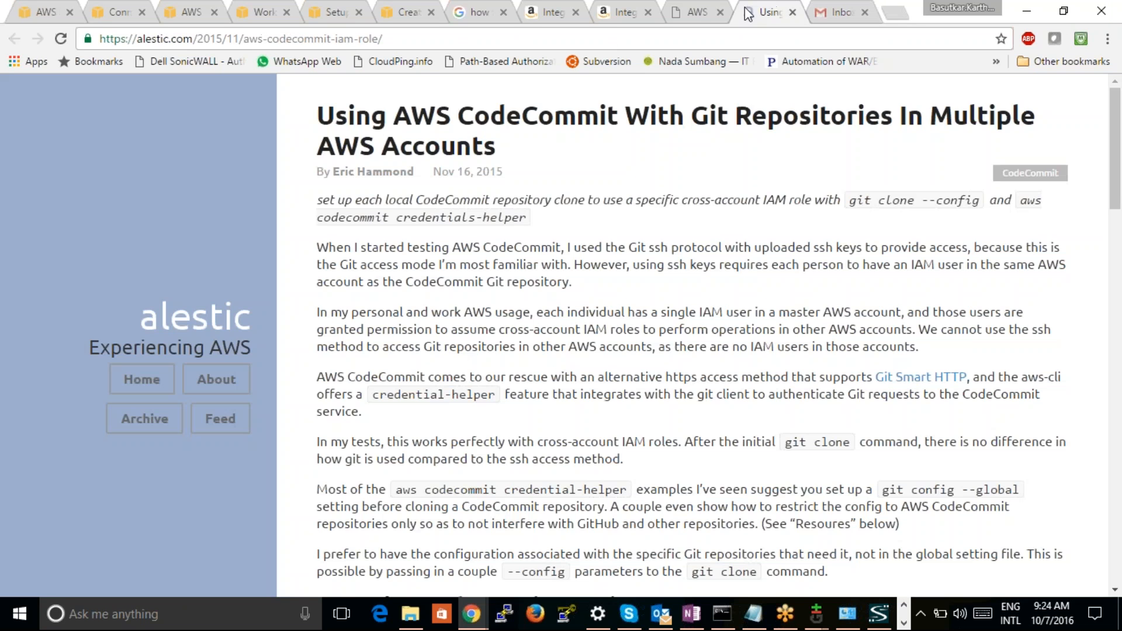
pyautogui.click(696, 14)
pyautogui.click(618, 14)
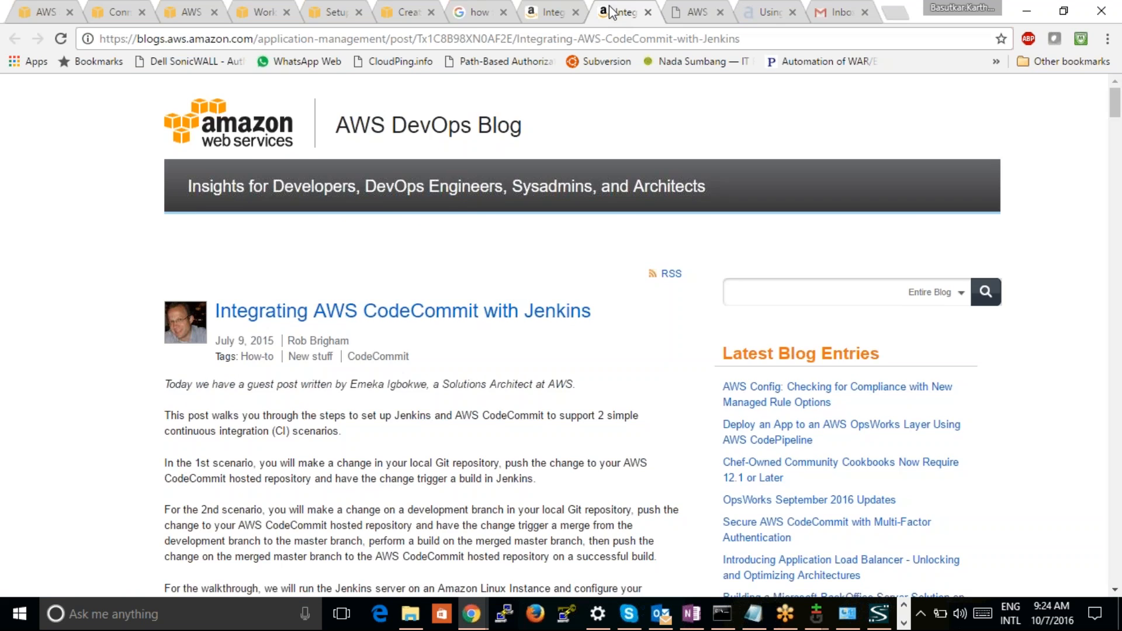
pyautogui.click(535, 19)
pyautogui.click(468, 17)
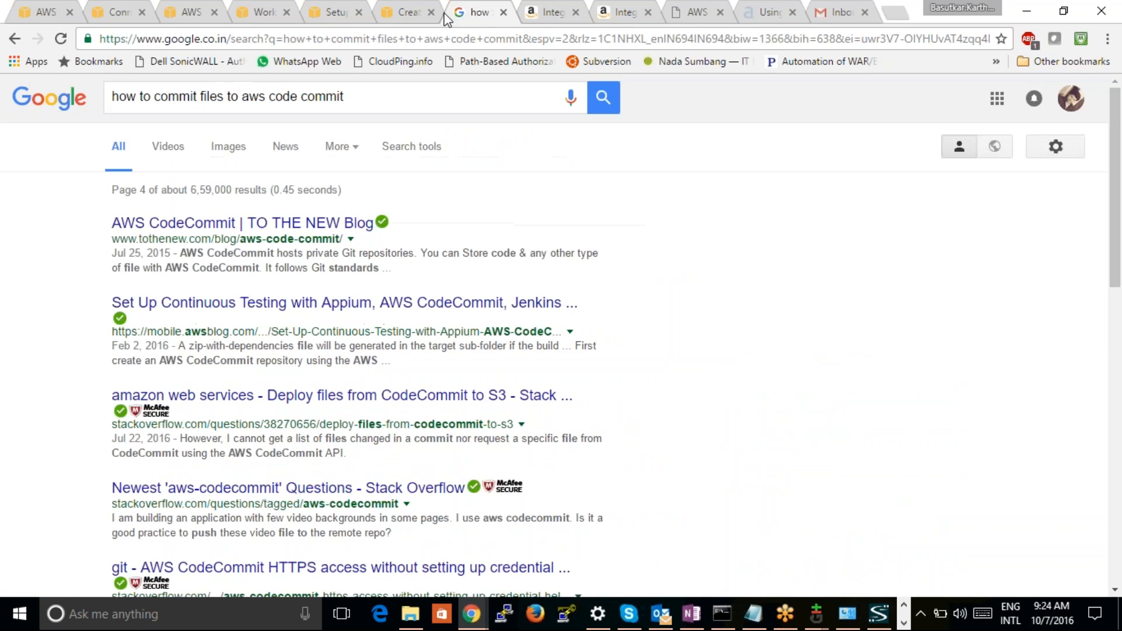
pyautogui.click(409, 14)
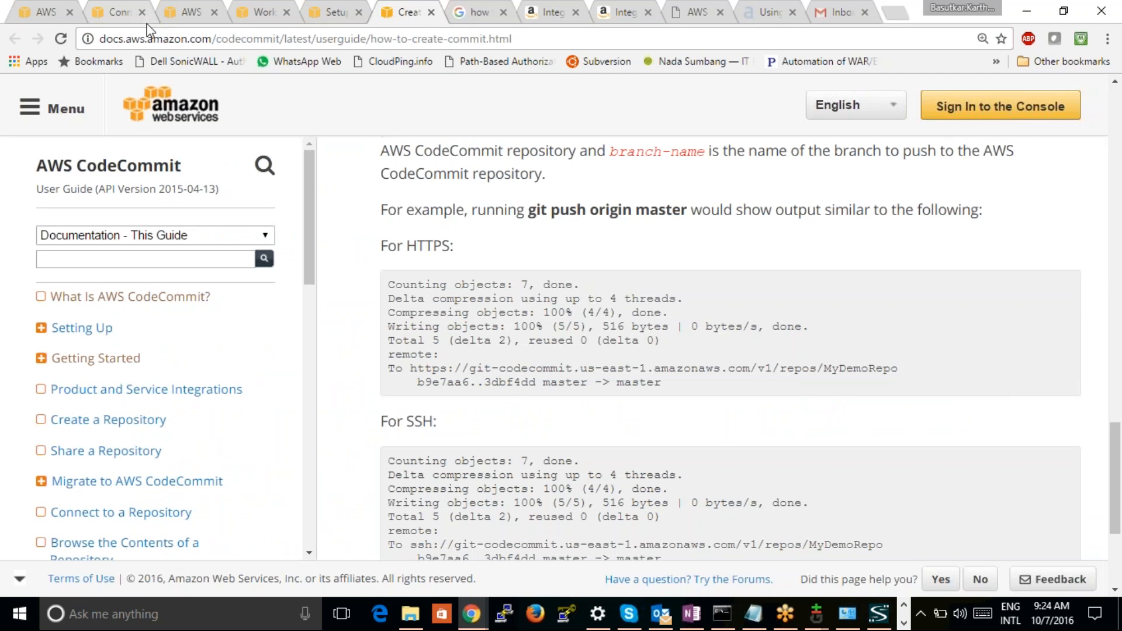
pyautogui.click(215, 12)
pyautogui.click(188, 12)
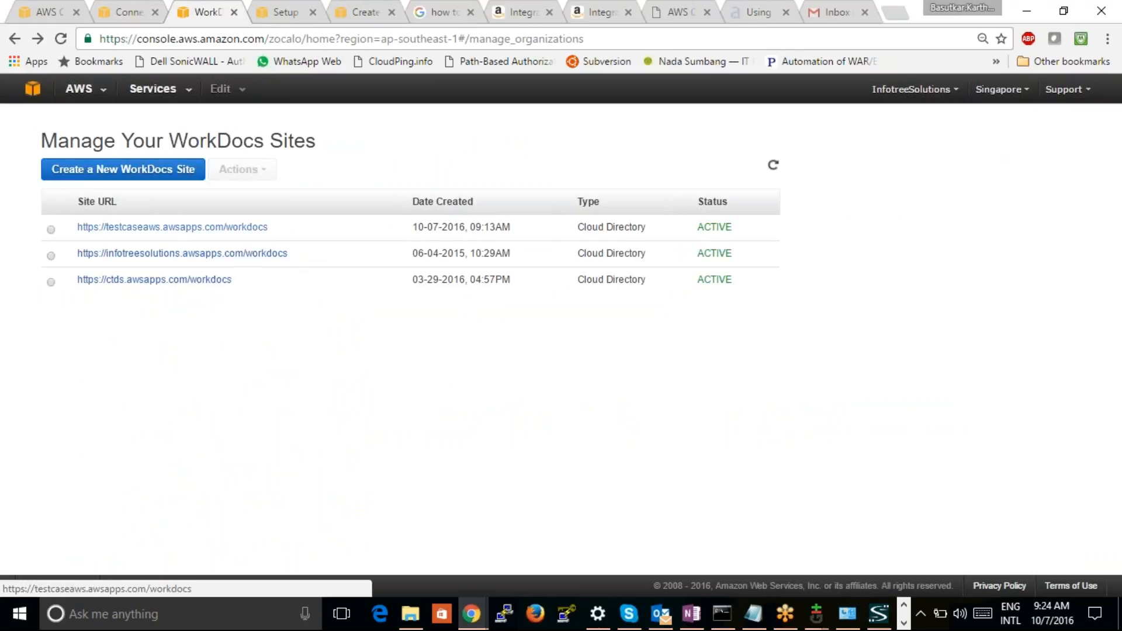
pyautogui.click(173, 226)
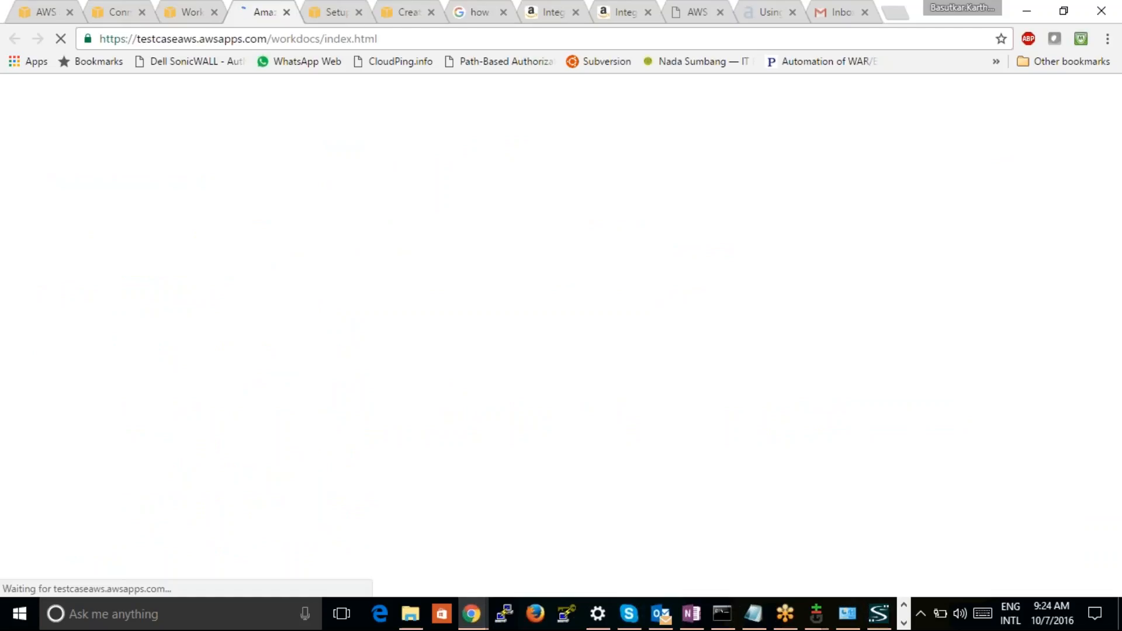
pyautogui.click(198, 18)
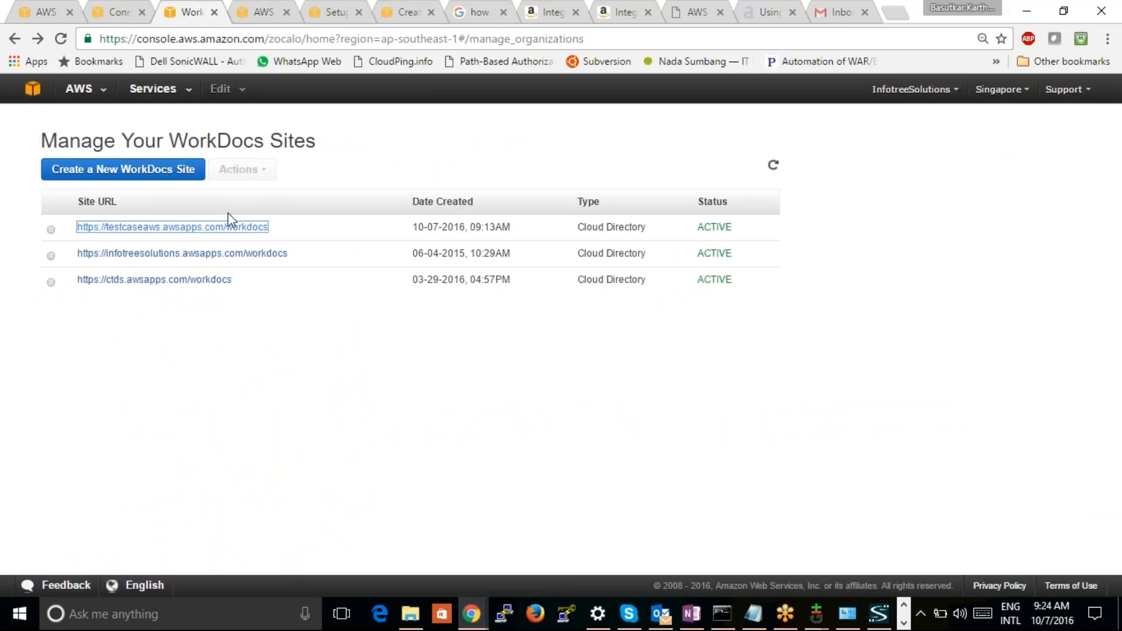
# Reload the Gmail inbox, expand the full folder list and open the Spam folder to look for the WorkDocs e-mail
pyautogui.click(853, 4)
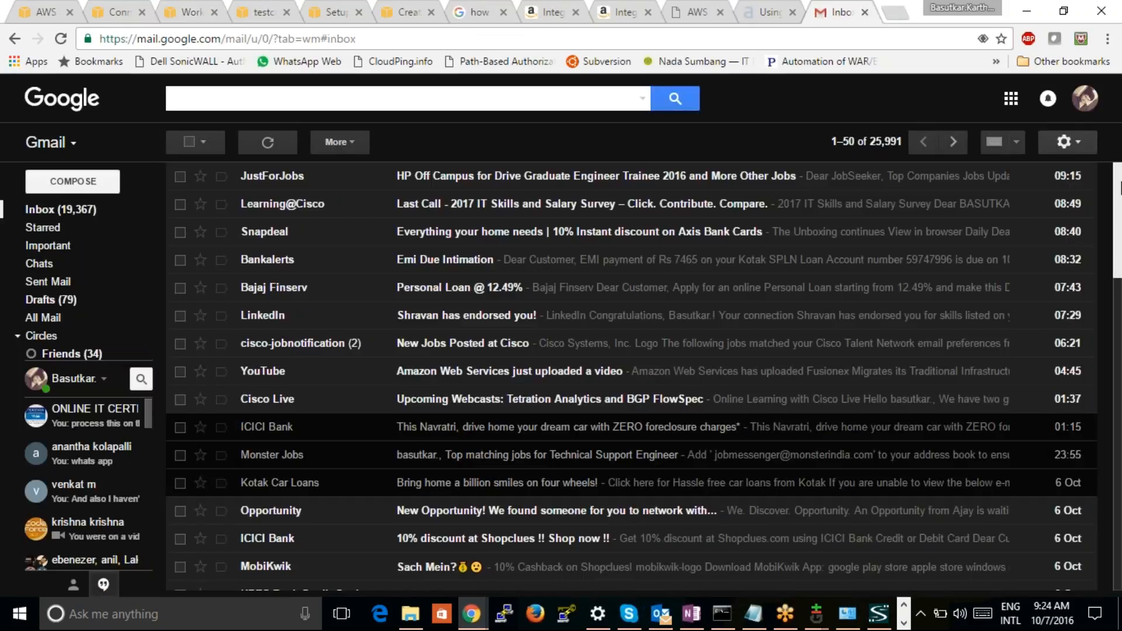
pyautogui.click(59, 39)
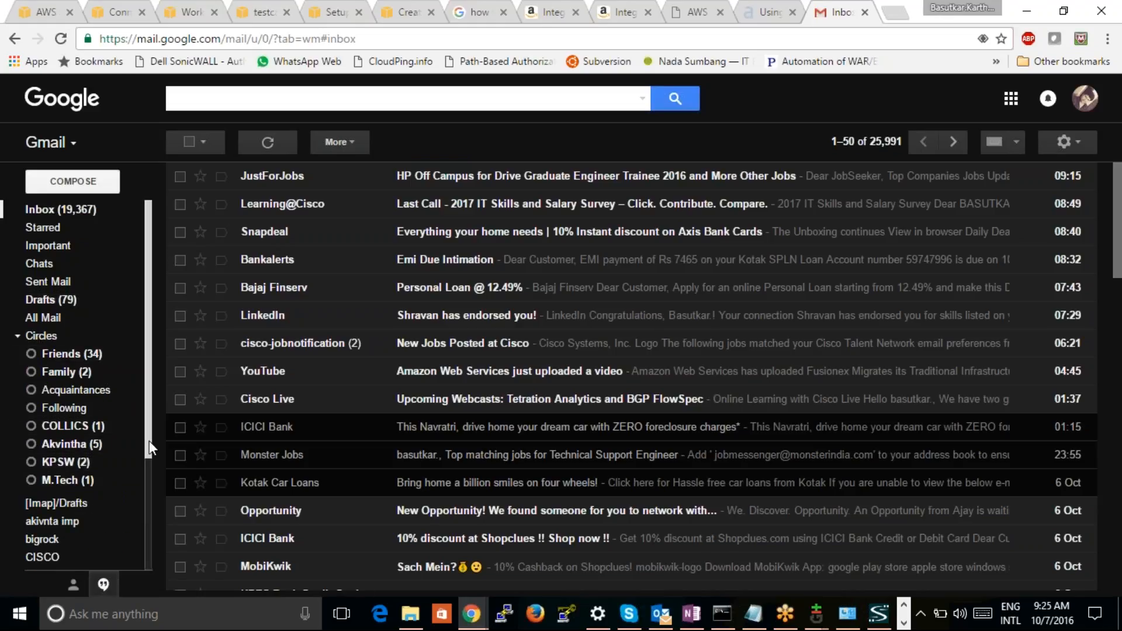
pyautogui.scroll(-2, 149, 440)
pyautogui.scroll(-3, 132, 524)
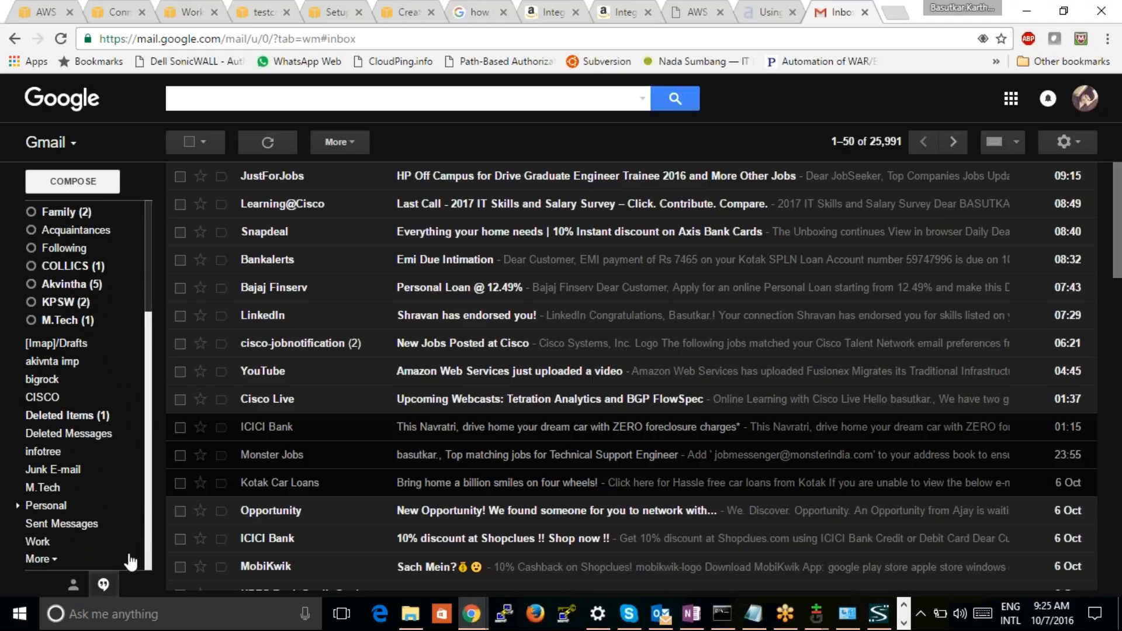
pyautogui.click(54, 561)
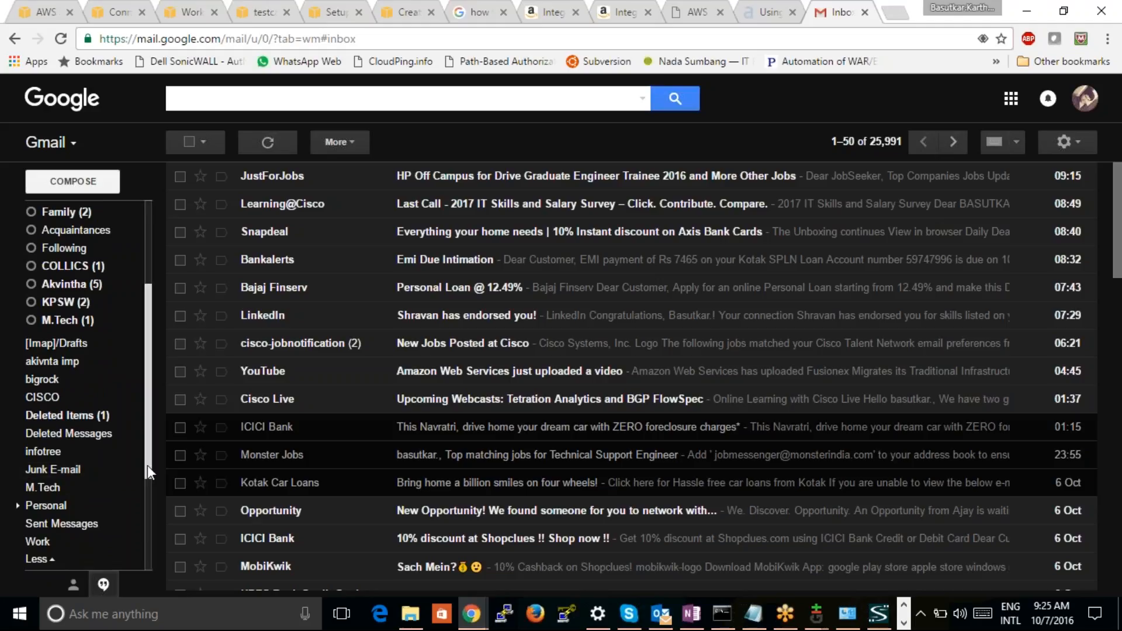
pyautogui.moveTo(147, 465); pyautogui.dragTo(144, 512)
pyautogui.click(53, 495)
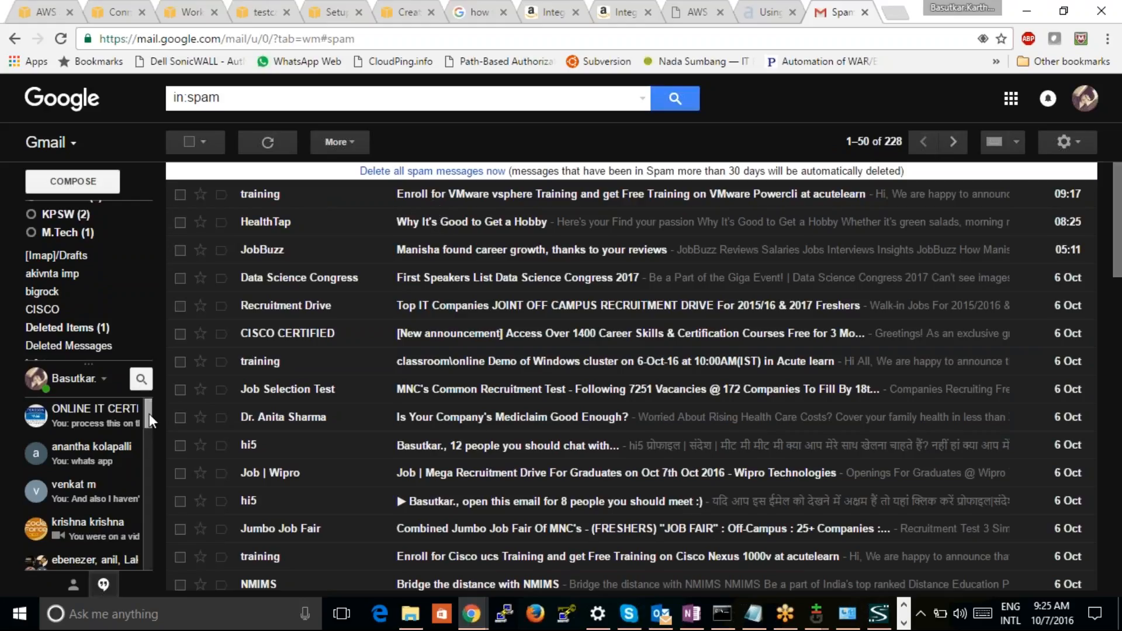
# Return to the Gmail inbox and refresh its message list
pyautogui.moveTo(149, 413)
pyautogui.mouseDown()
pyautogui.moveTo(149, 433)
pyautogui.moveTo(148, 410)
pyautogui.mouseUp()
pyautogui.moveTo(139, 254)
pyautogui.moveTo(149, 338); pyautogui.dragTo(146, 193)
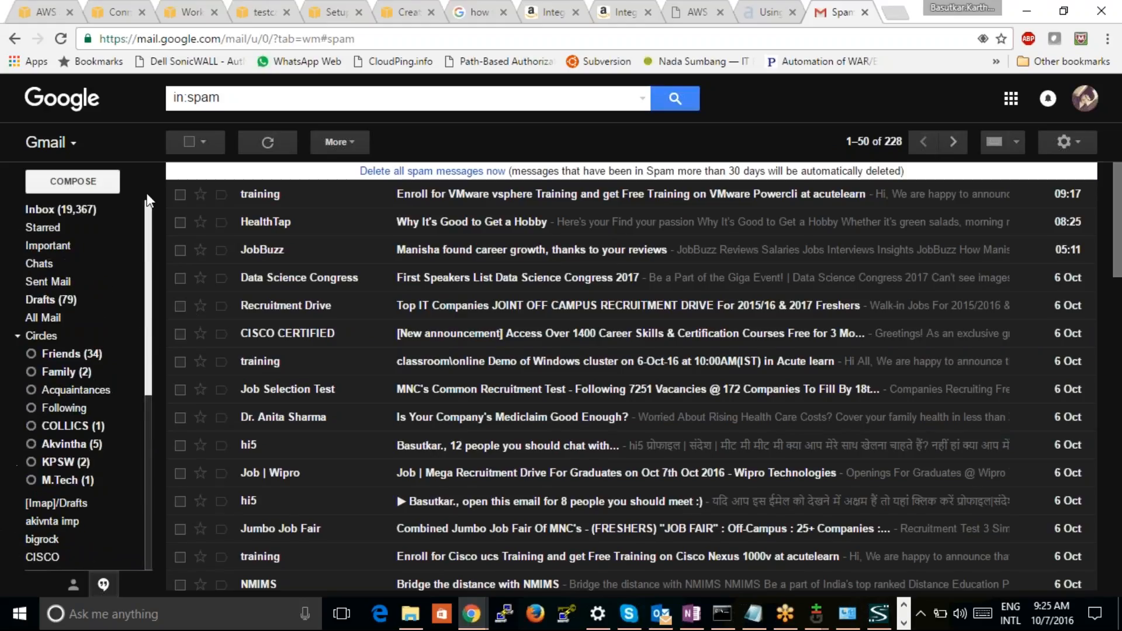
pyautogui.click(40, 209)
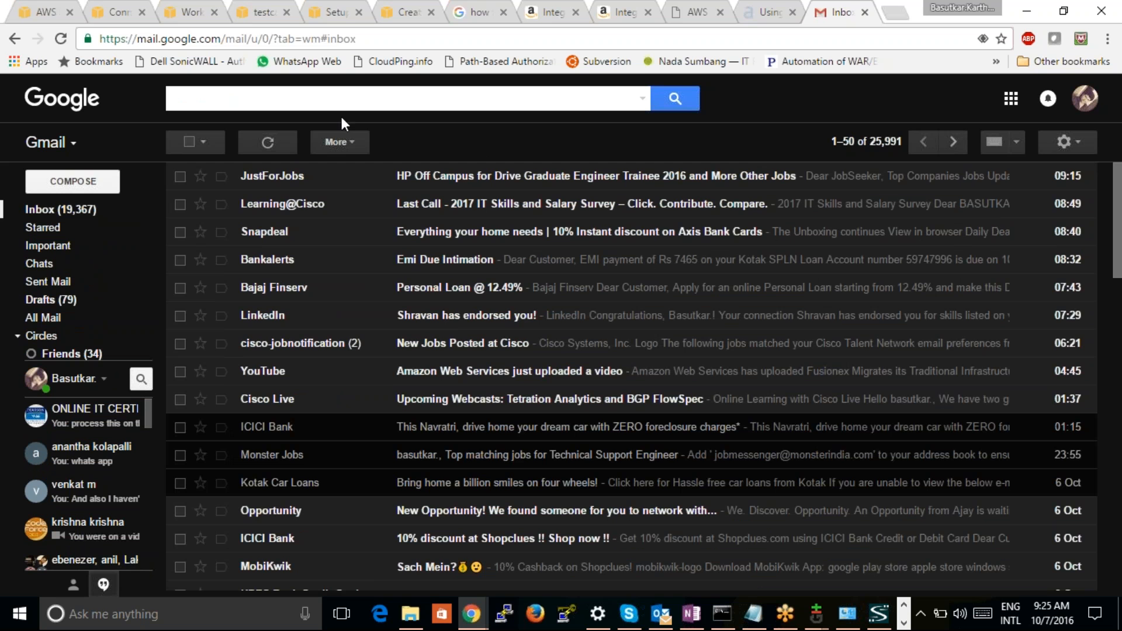
pyautogui.click(277, 142)
# Go back to the testcaseaws WorkDocs login page
pyautogui.click(766, 12)
pyautogui.click(682, 12)
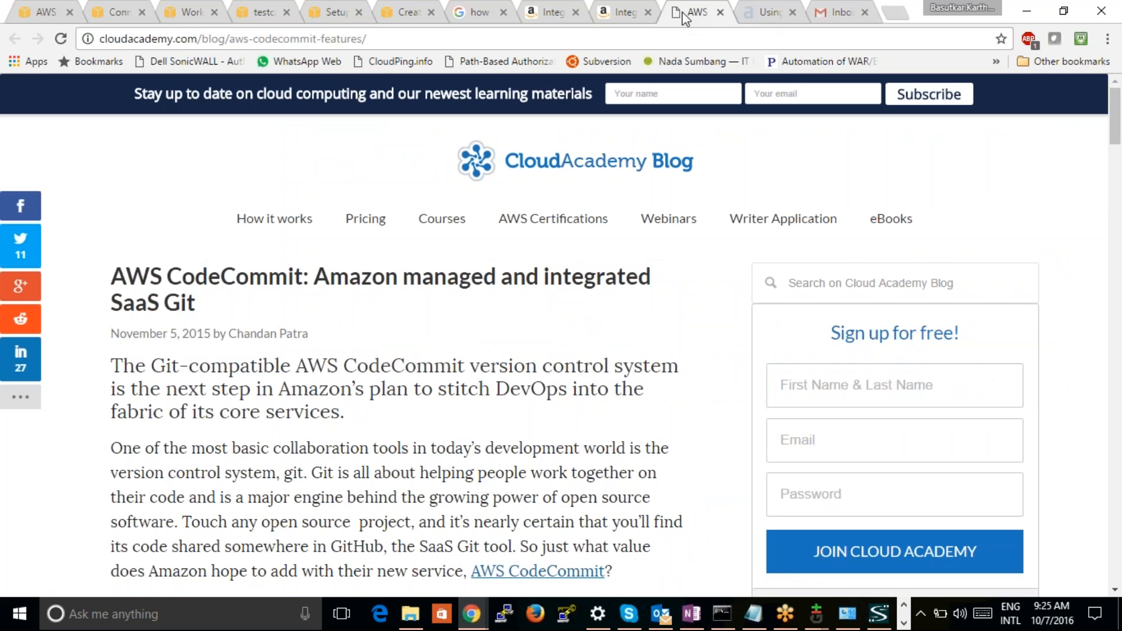
pyautogui.click(622, 12)
pyautogui.click(113, 16)
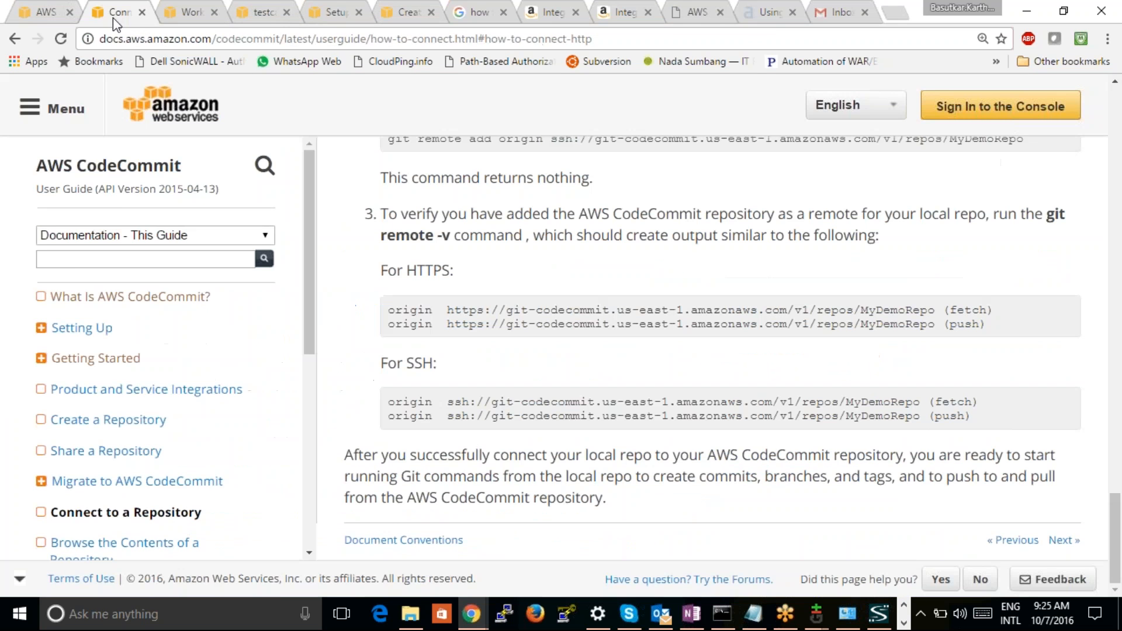
pyautogui.click(176, 13)
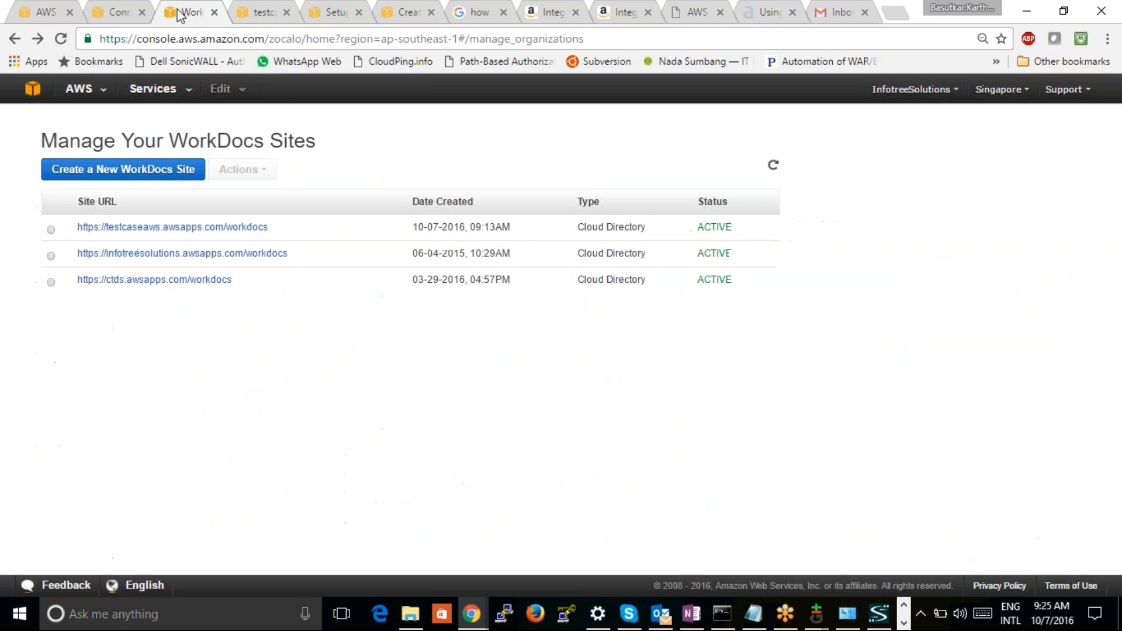
pyautogui.click(270, 17)
# Enter the account e-mail as the username on the testcaseaws login form, leaving the password empty
pyautogui.click(510, 391)
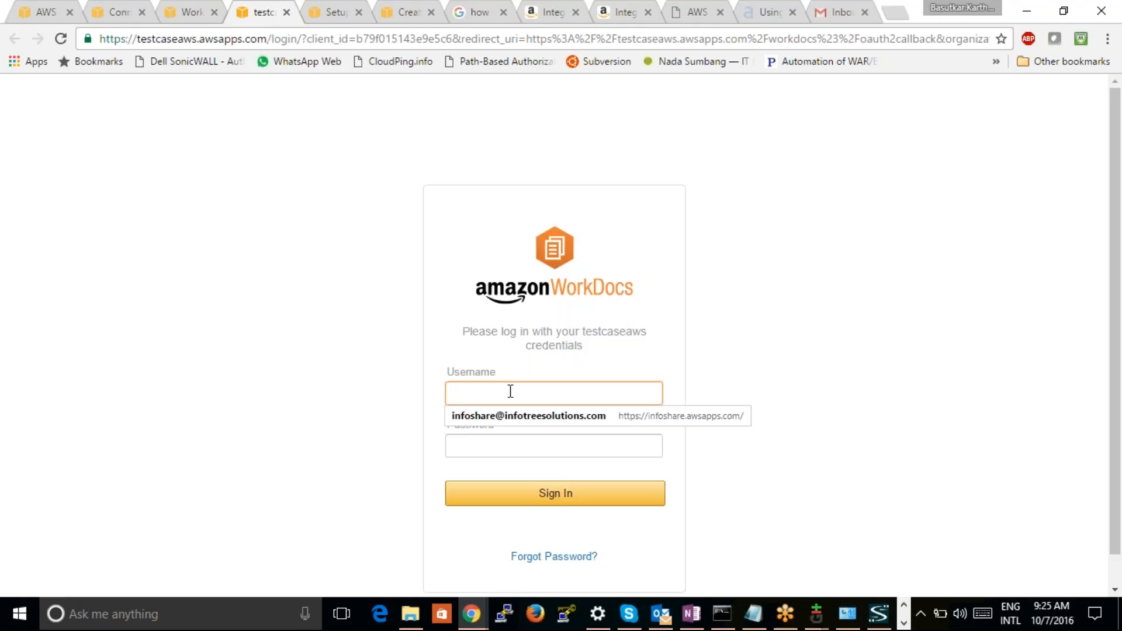
pyautogui.click(753, 326)
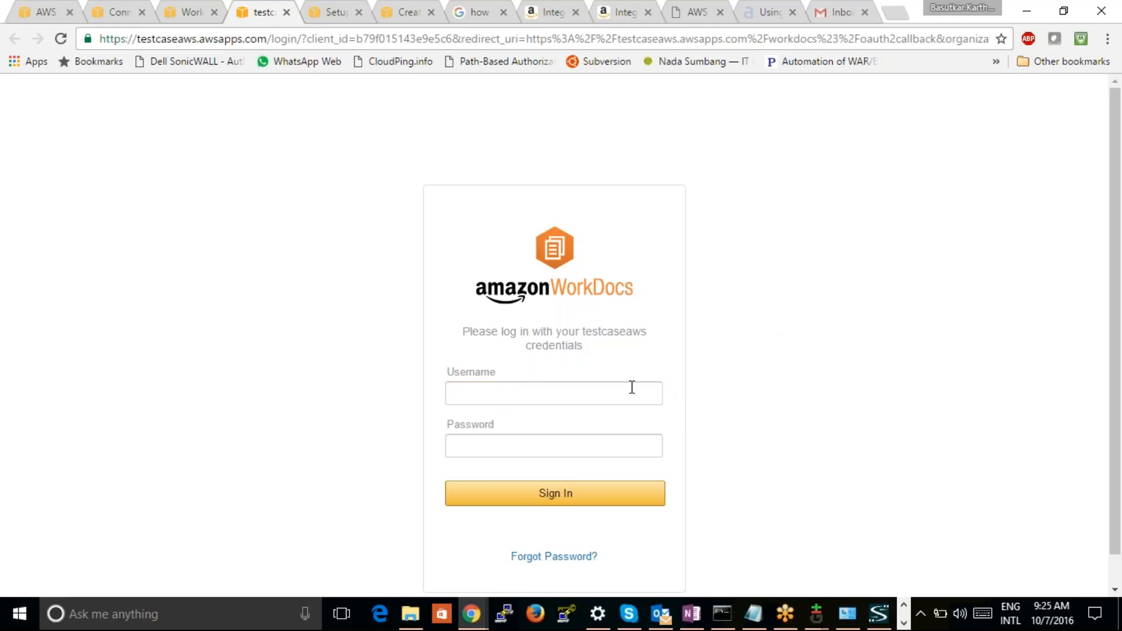
pyautogui.click(559, 389)
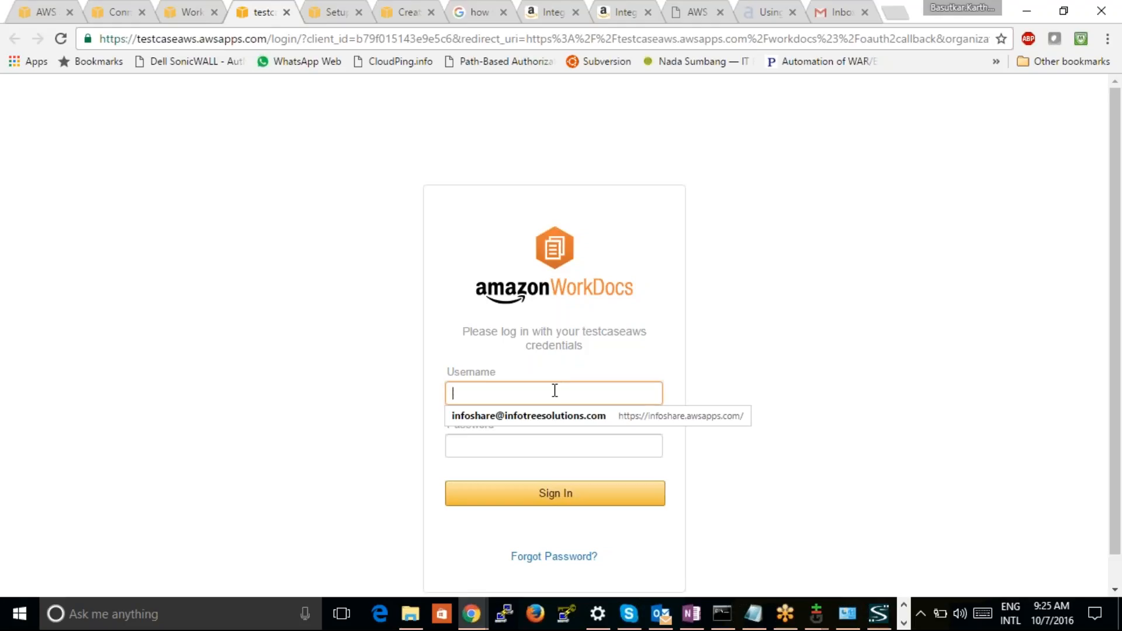
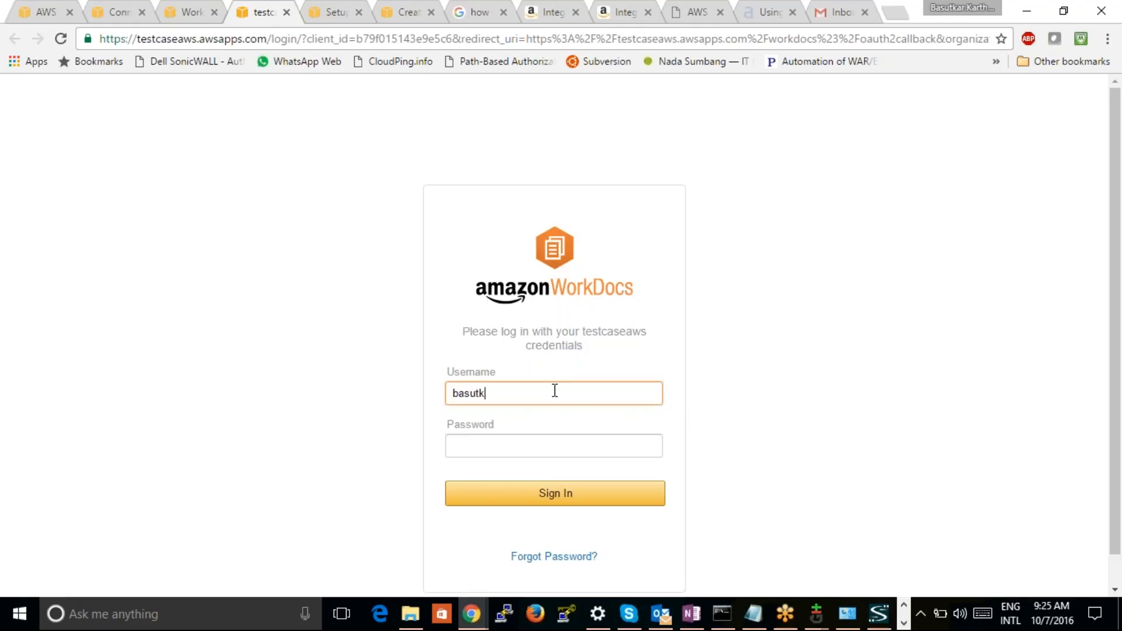
pyautogui.click(549, 446)
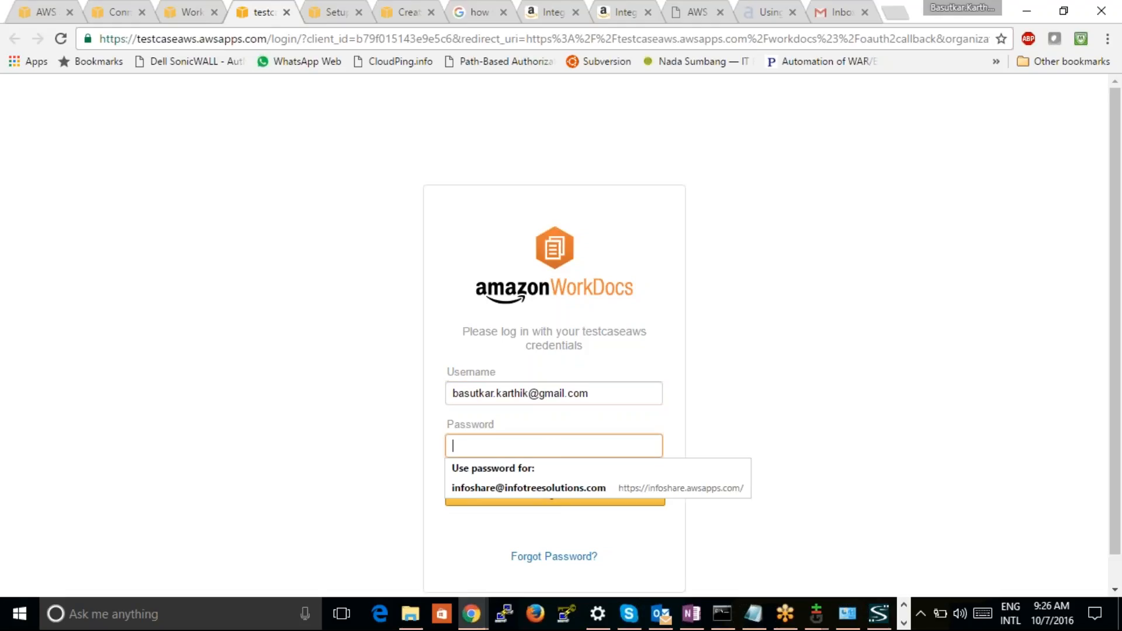
pyautogui.click(833, 456)
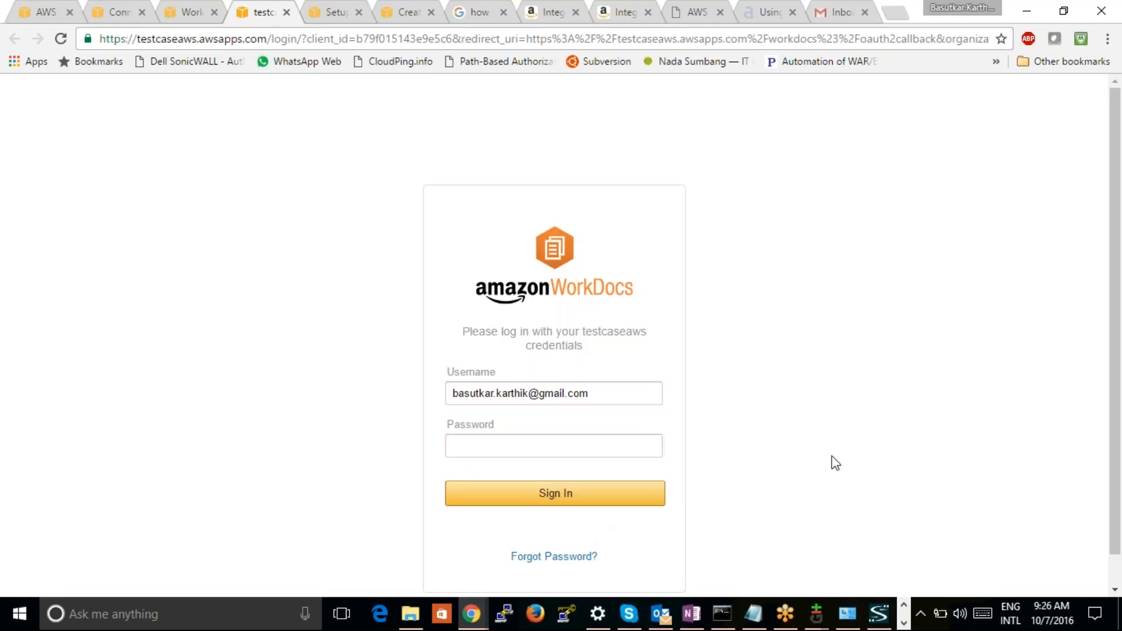
# Open the forgotten-password form for the testcaseaws site and enter the account e-mail as the username
pyautogui.click(571, 559)
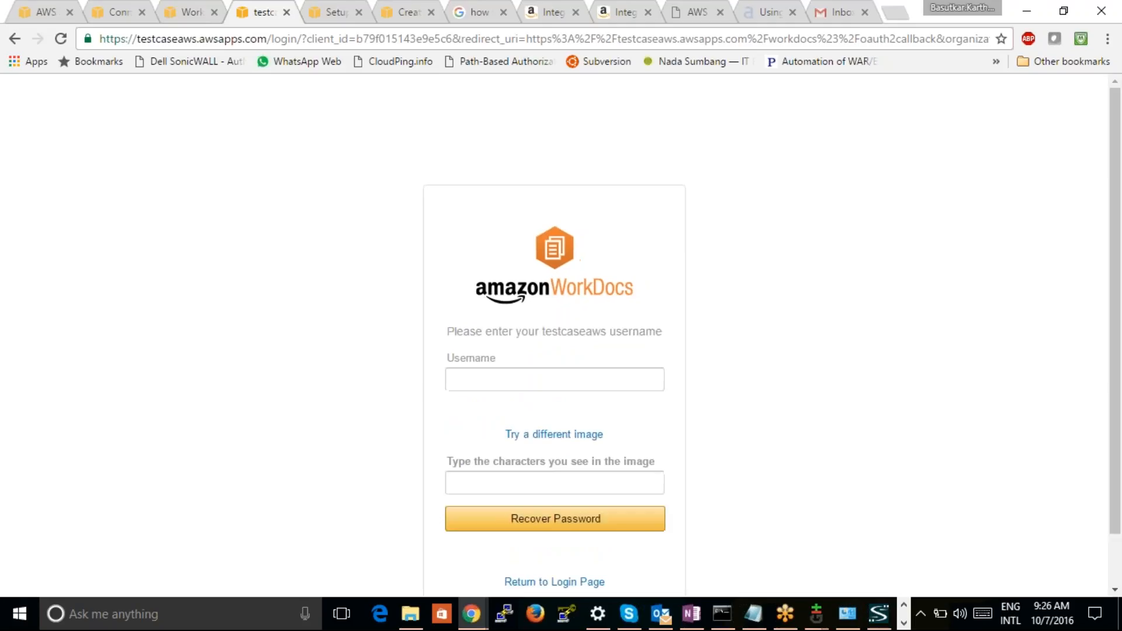
pyautogui.click(506, 383)
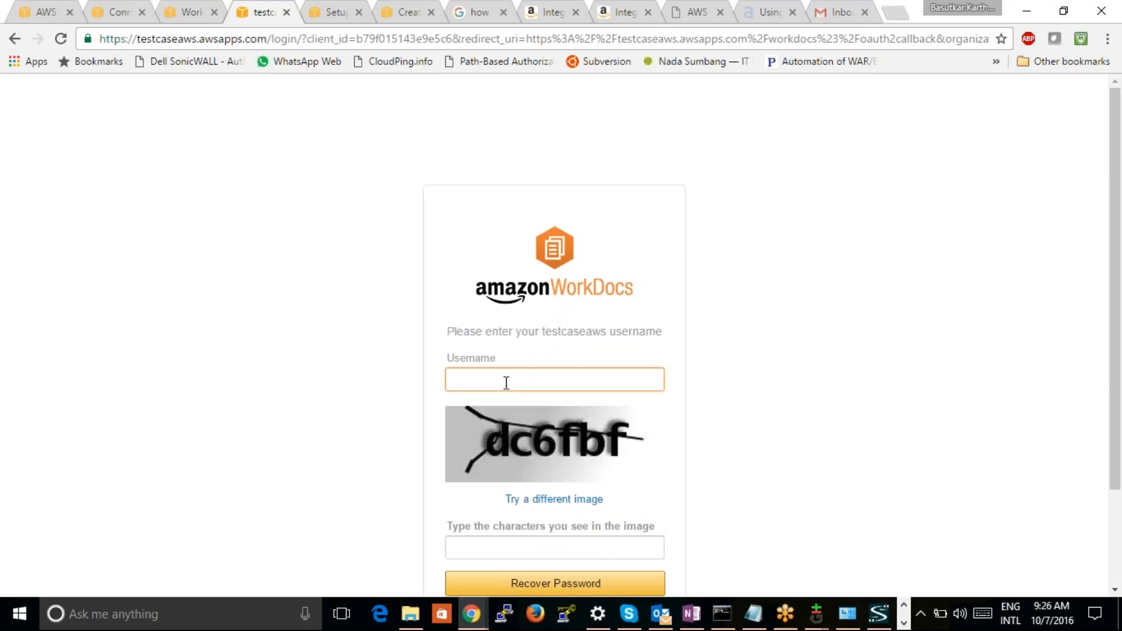
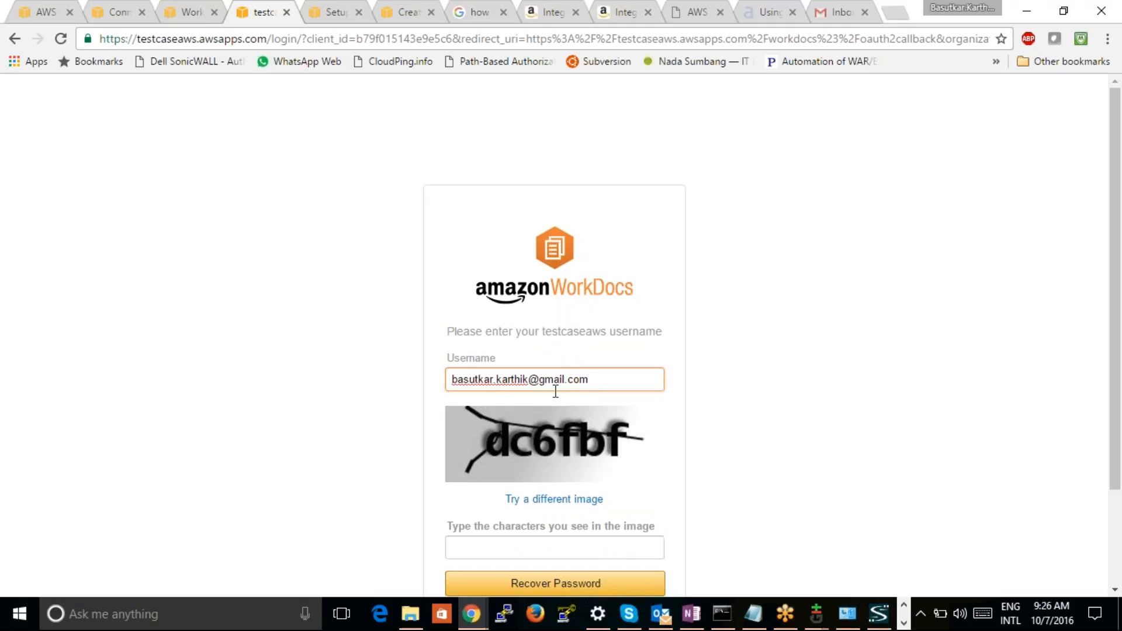
# Enter the verification characters shown in the image and submit the password recovery request
pyautogui.click(510, 551)
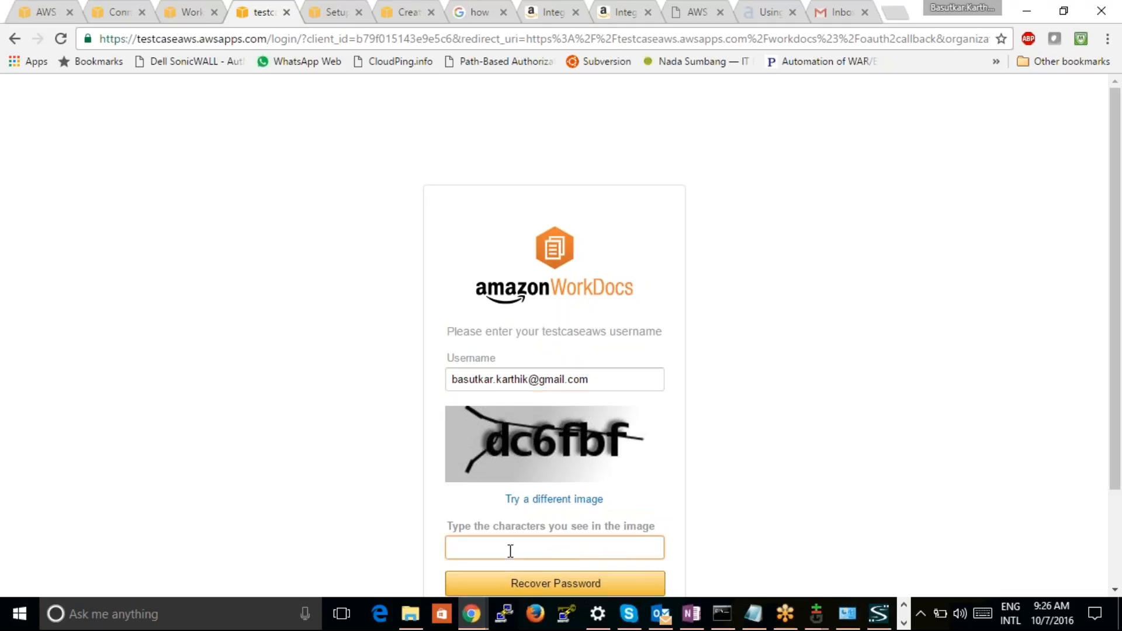
pyautogui.write('dc6fbf')
pyautogui.click(535, 587)
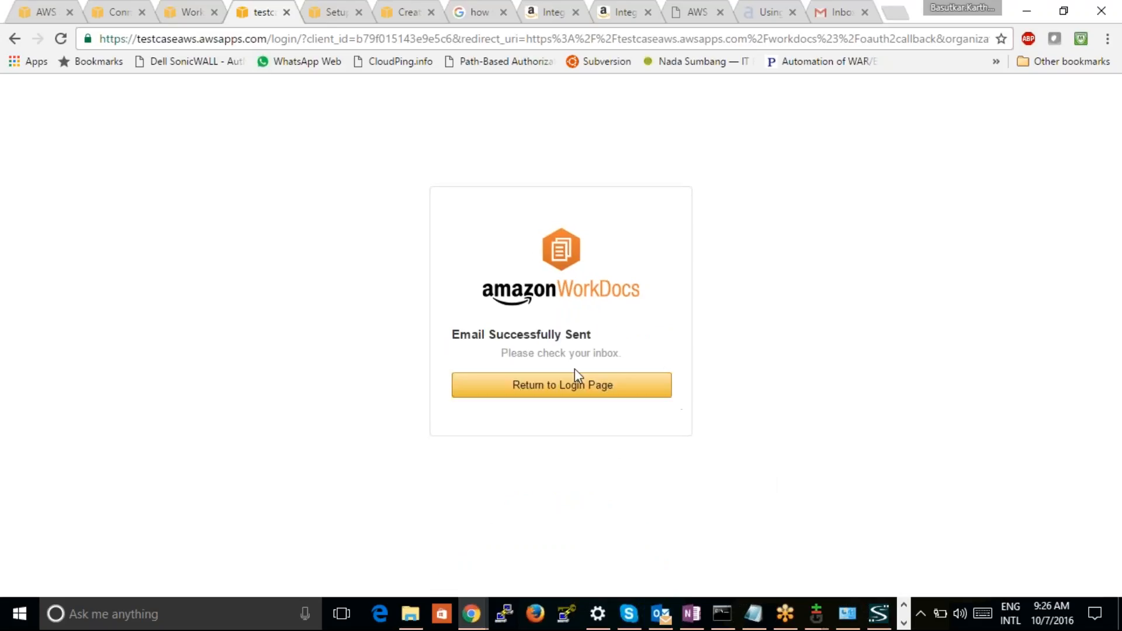
# Check the Gmail inbox for the WorkDocs password recovery e-mail, reloading it and looking through the second page of messages
pyautogui.click(833, 14)
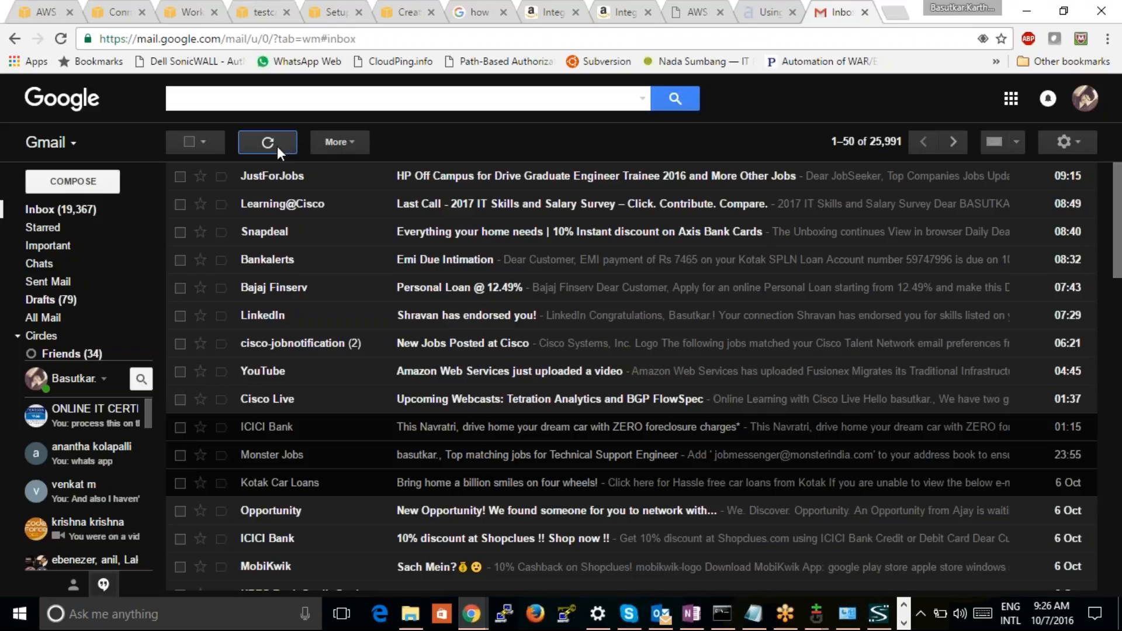
pyautogui.click(65, 39)
pyautogui.click(950, 146)
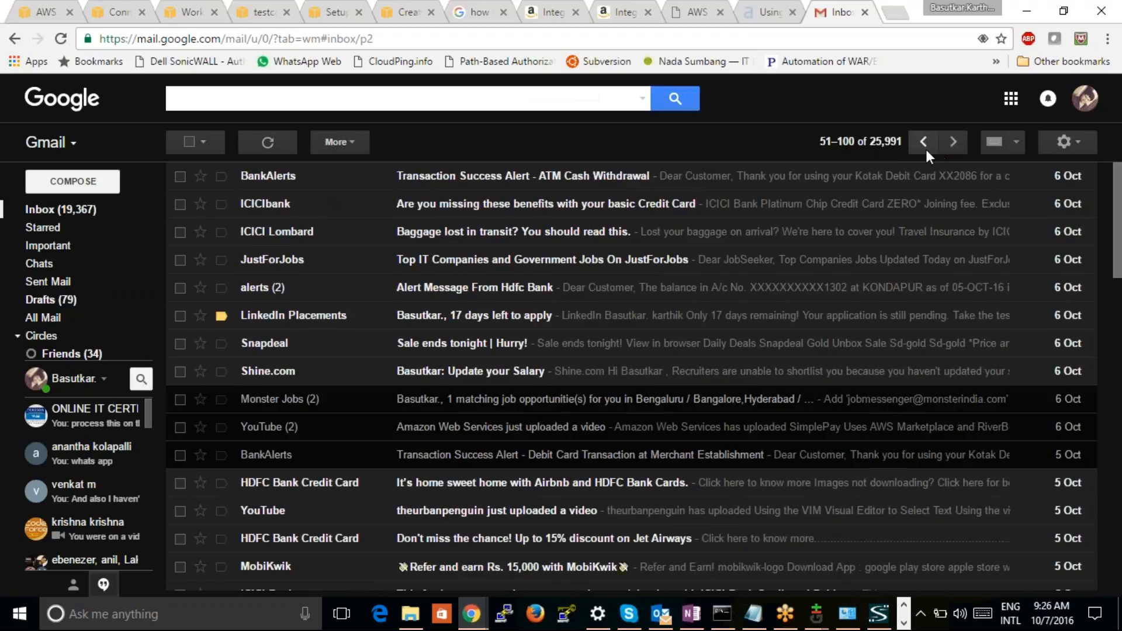
pyautogui.click(924, 147)
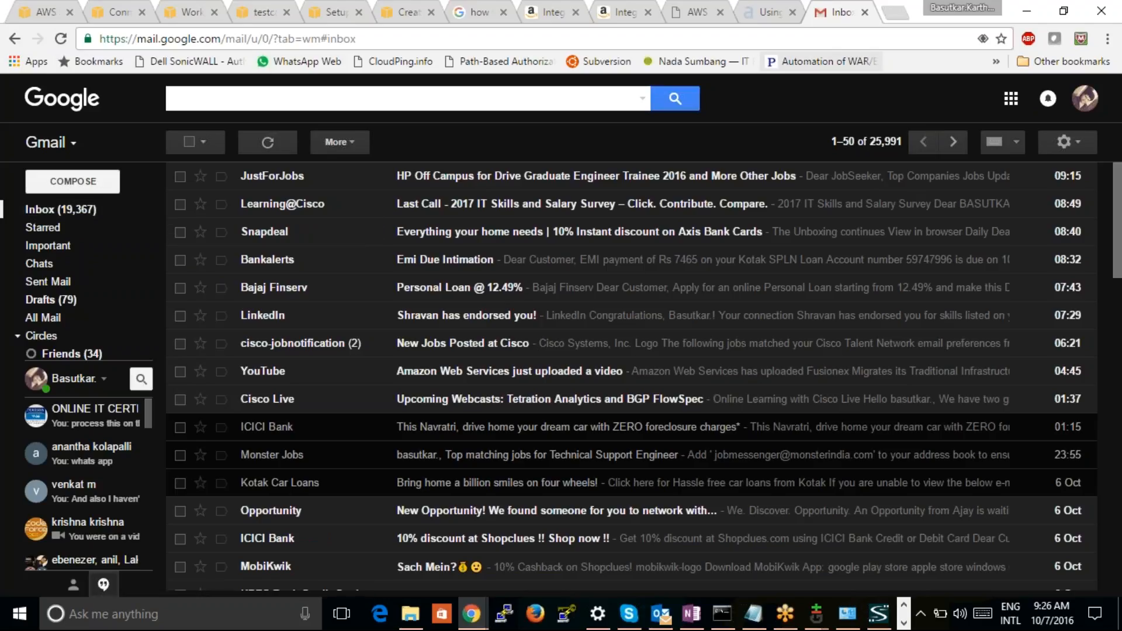
pyautogui.click(60, 38)
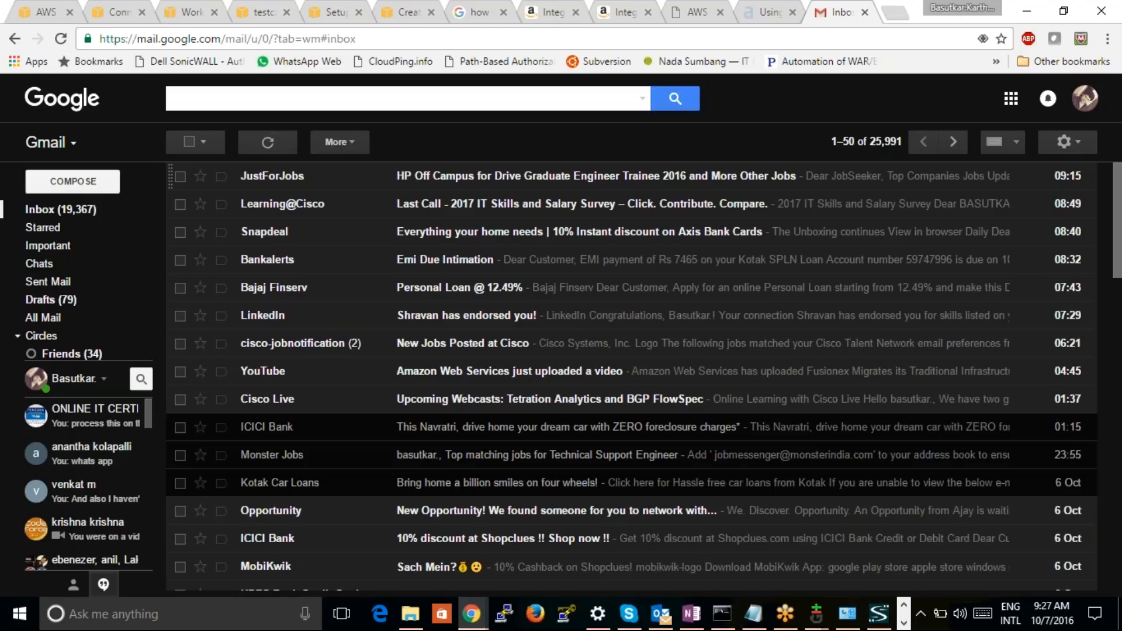
pyautogui.click(62, 38)
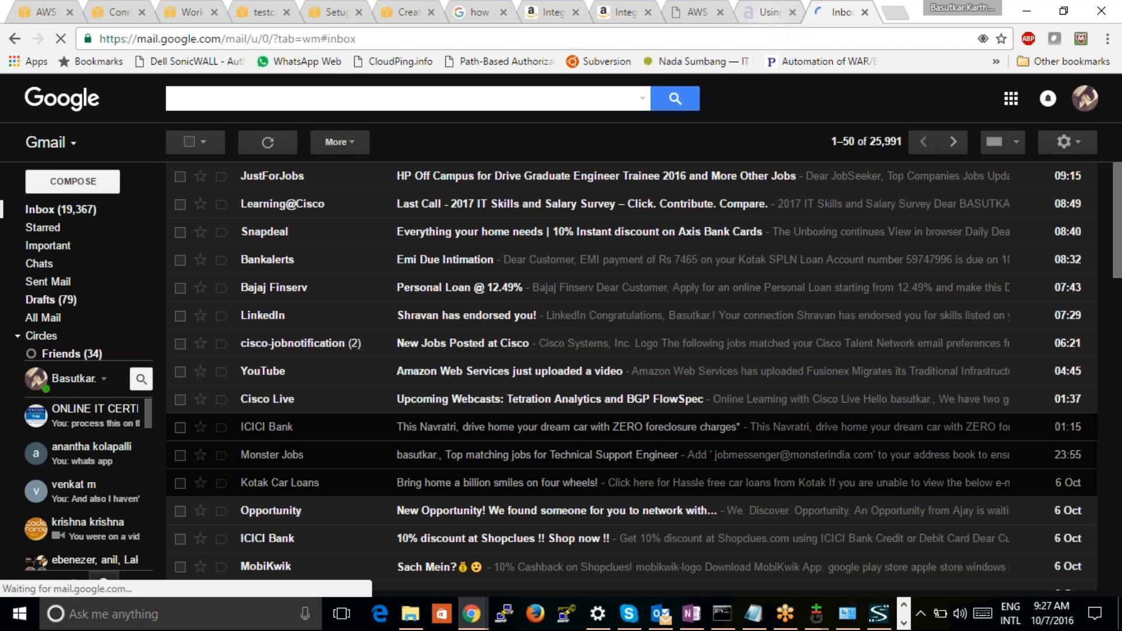
pyautogui.click(769, 12)
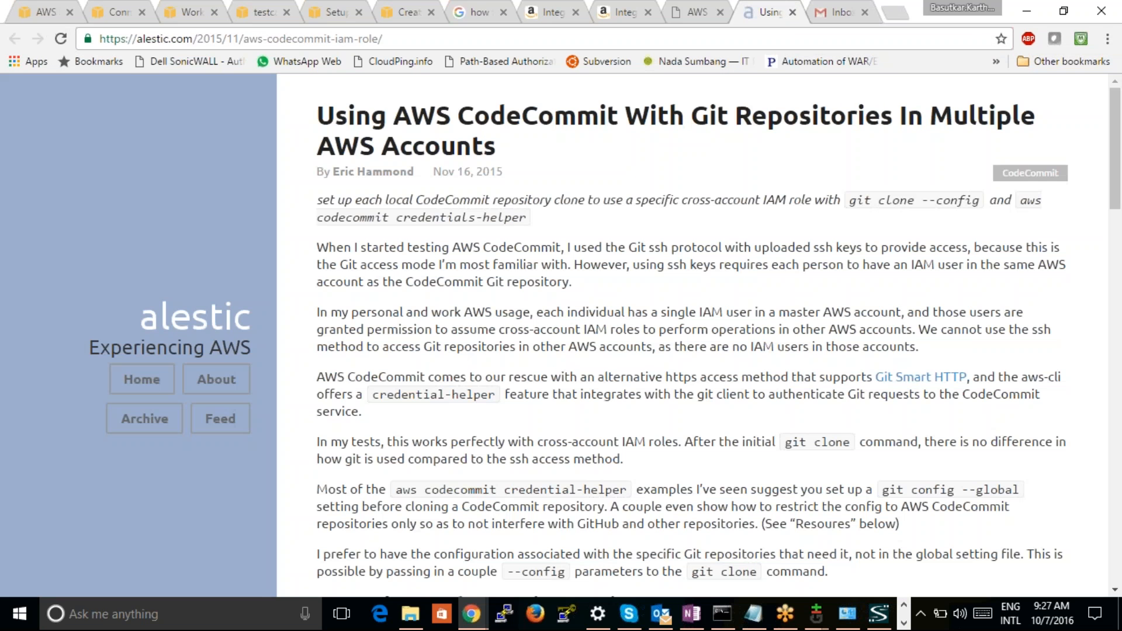
pyautogui.click(847, 15)
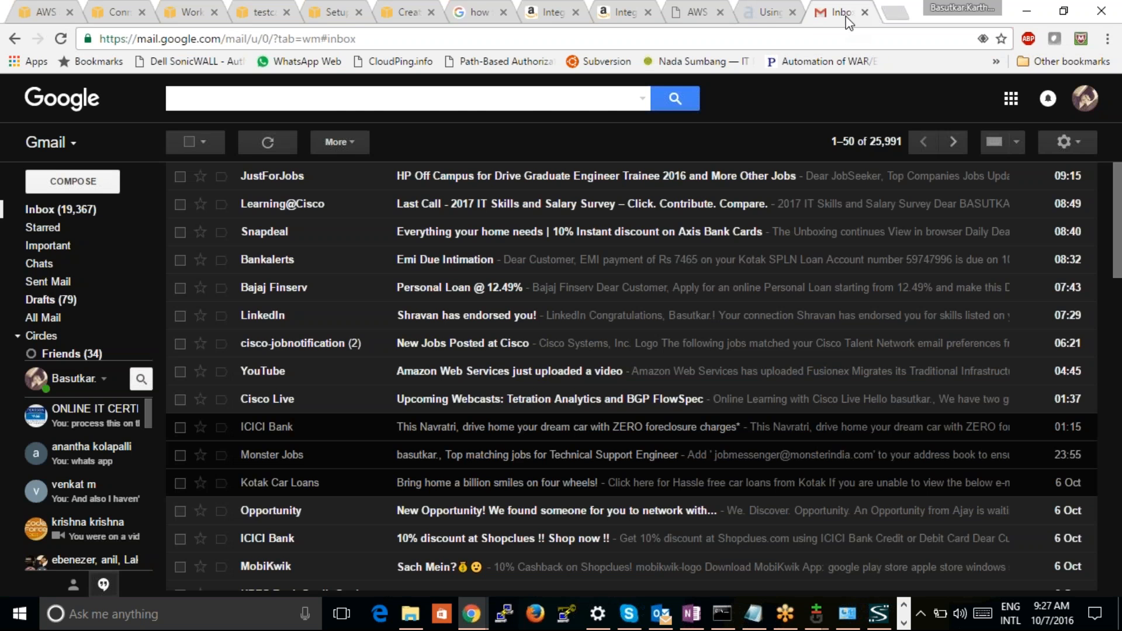
# Go back to the testcaseaws recovery confirmation and return from it to the WorkDocs login page
pyautogui.click(766, 13)
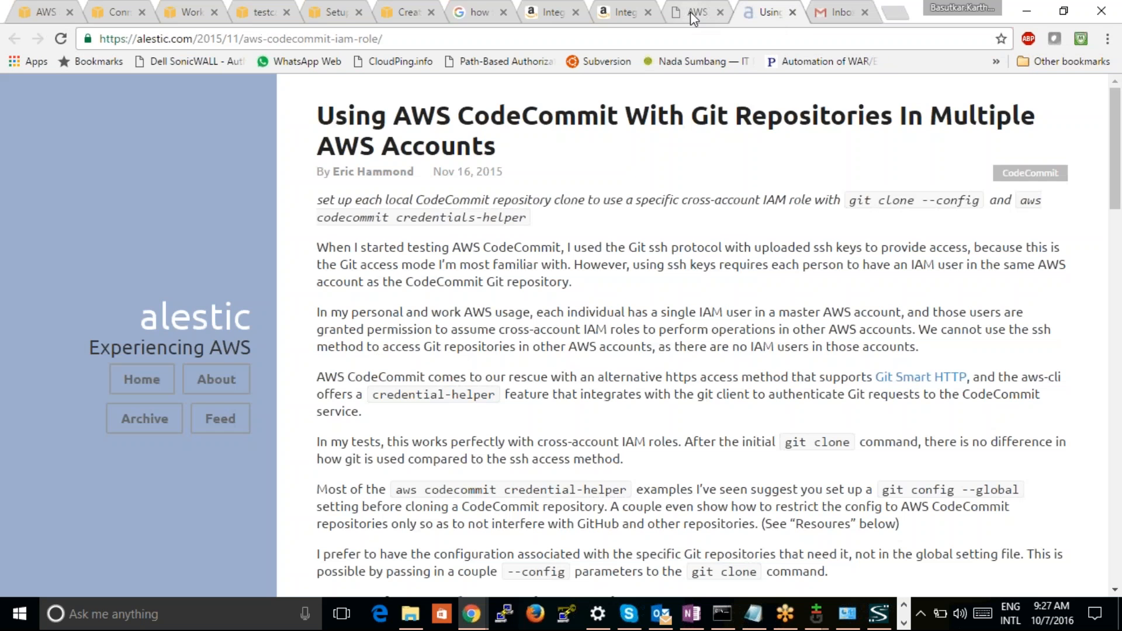
pyautogui.click(693, 12)
pyautogui.moveTo(649, 18); pyautogui.dragTo(608, 9)
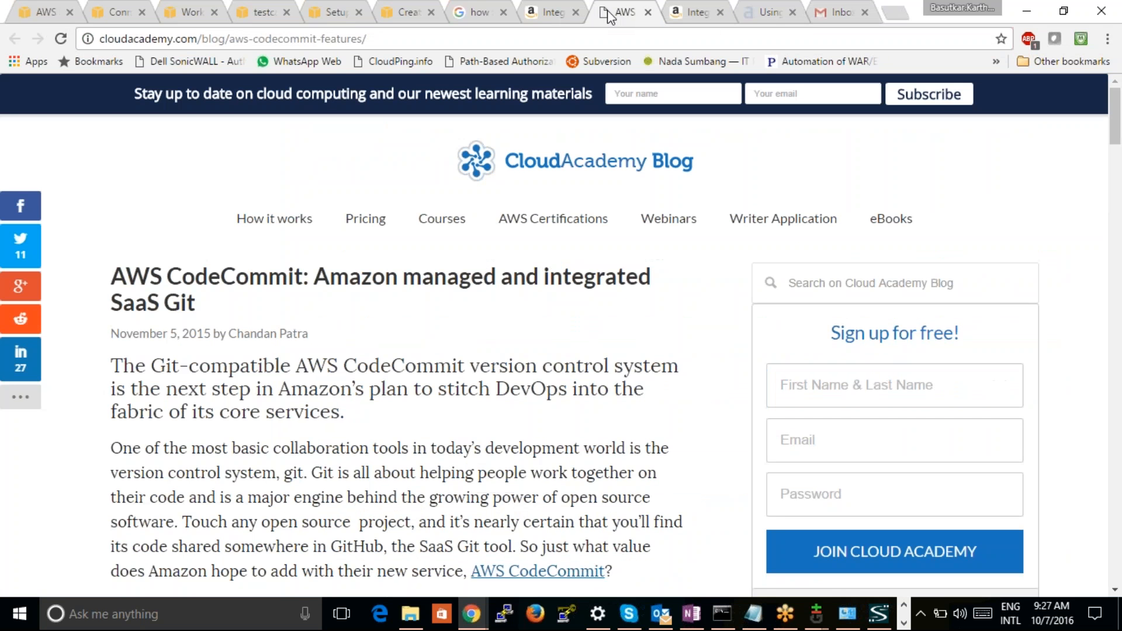
pyautogui.click(412, 13)
pyautogui.click(314, 19)
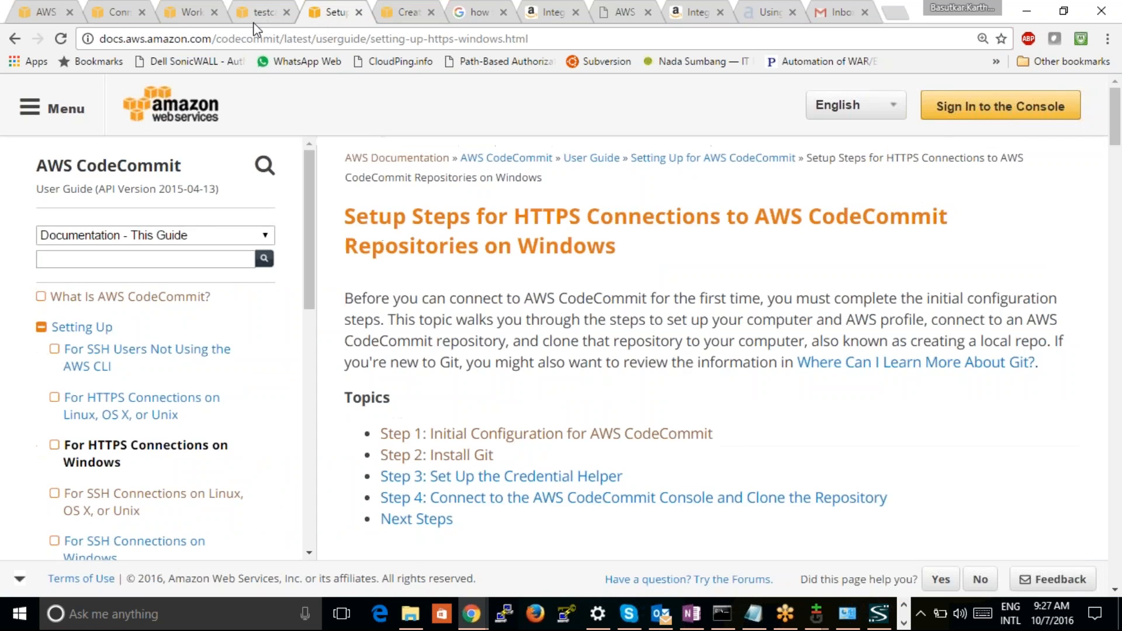
pyautogui.click(248, 18)
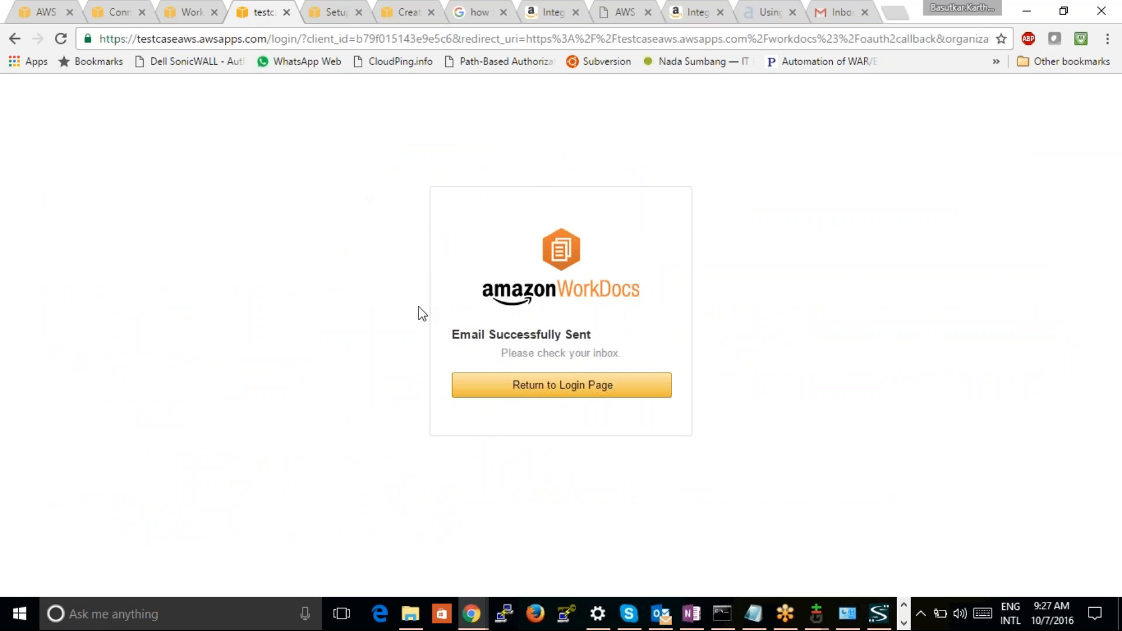
pyautogui.click(538, 392)
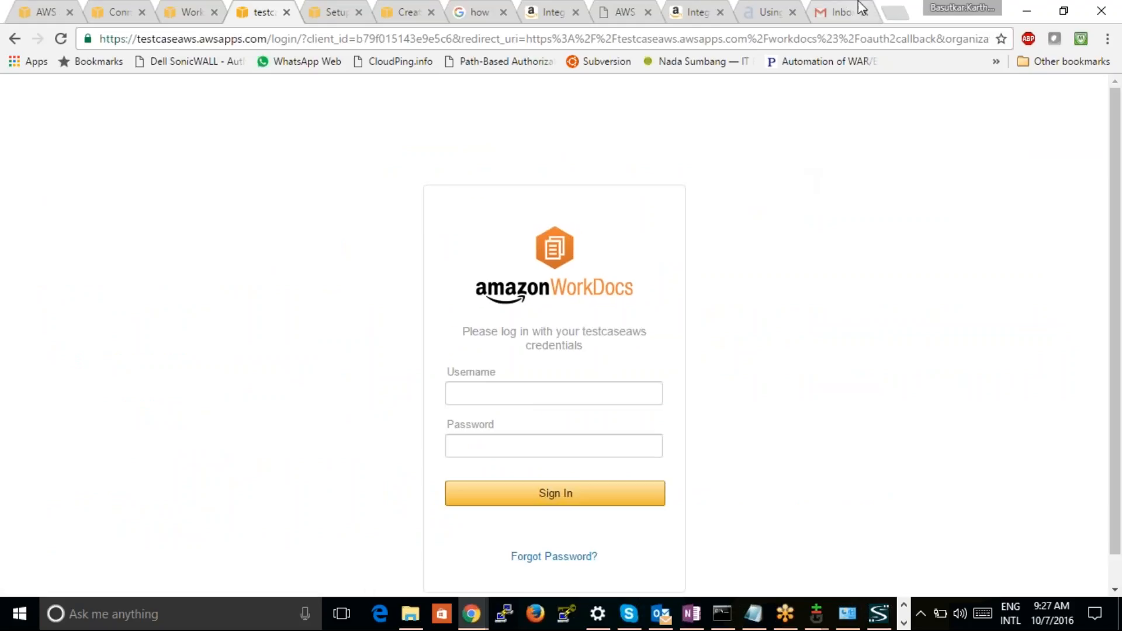
# Refresh the Gmail inbox again to look for the recovery e-mail and switch to the WorkDocs console's list of sites
pyautogui.click(845, 12)
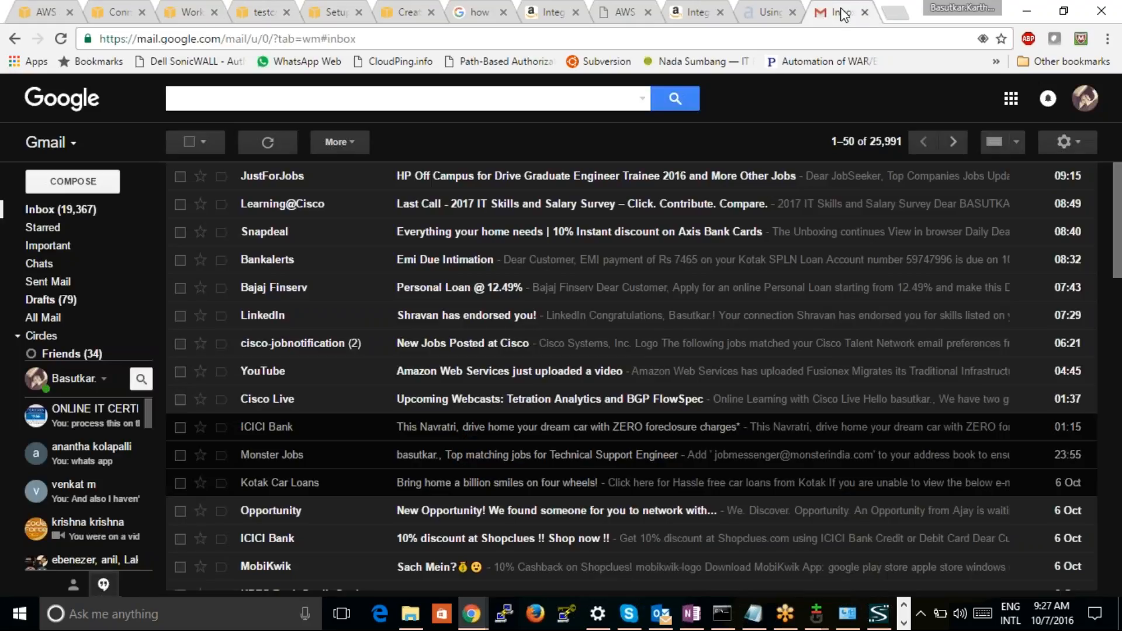
pyautogui.click(252, 141)
pyautogui.click(759, 13)
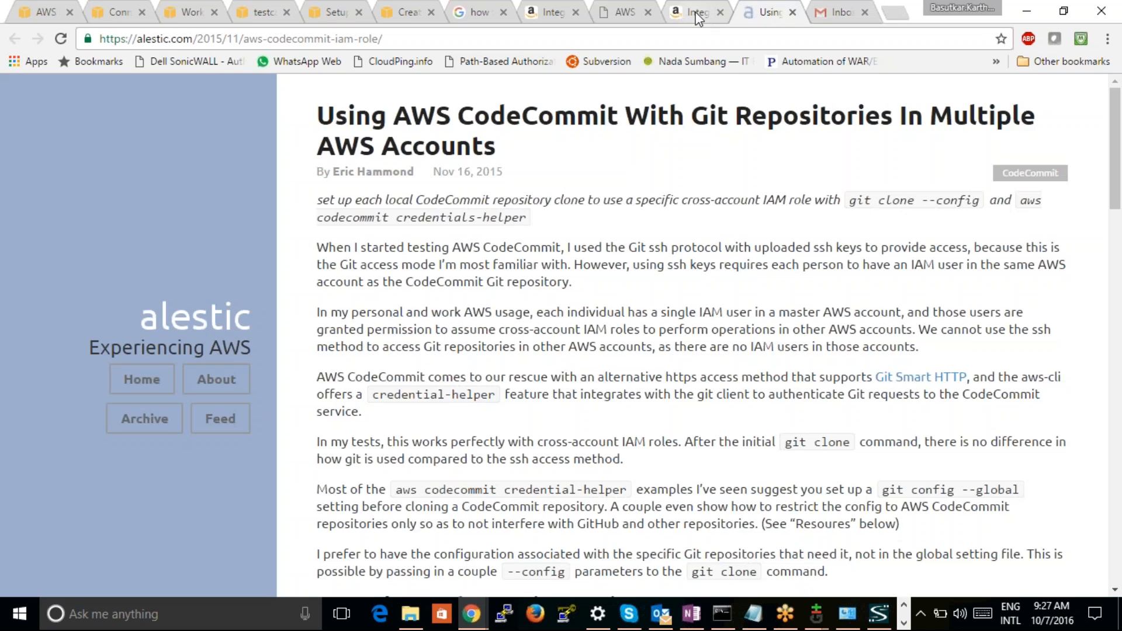
pyautogui.click(697, 13)
pyautogui.click(408, 12)
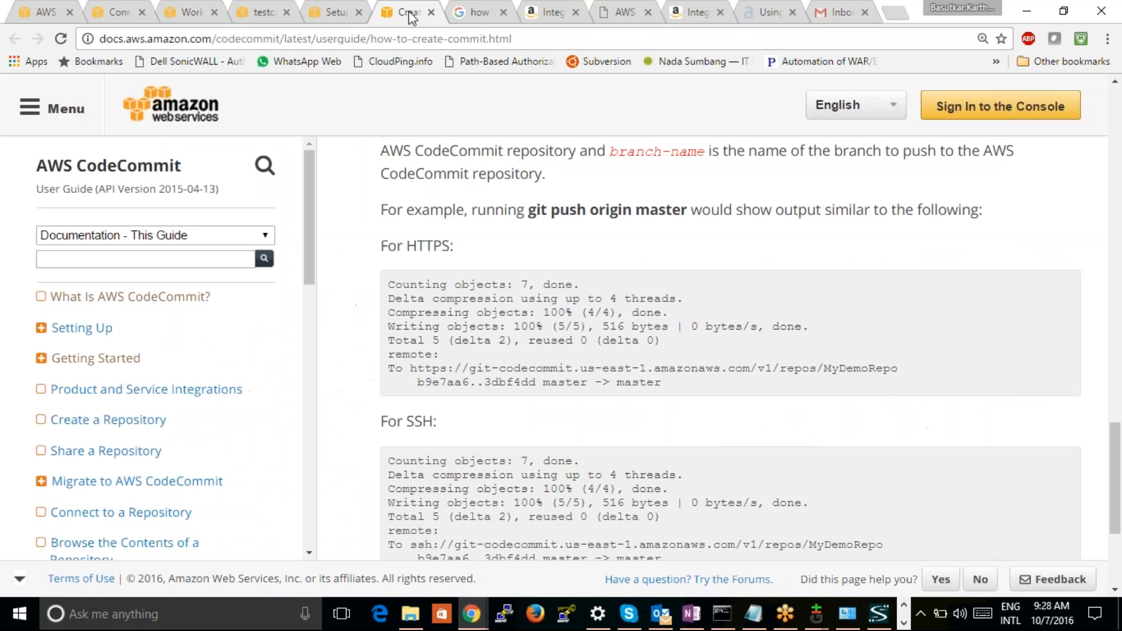
pyautogui.click(331, 14)
pyautogui.click(264, 13)
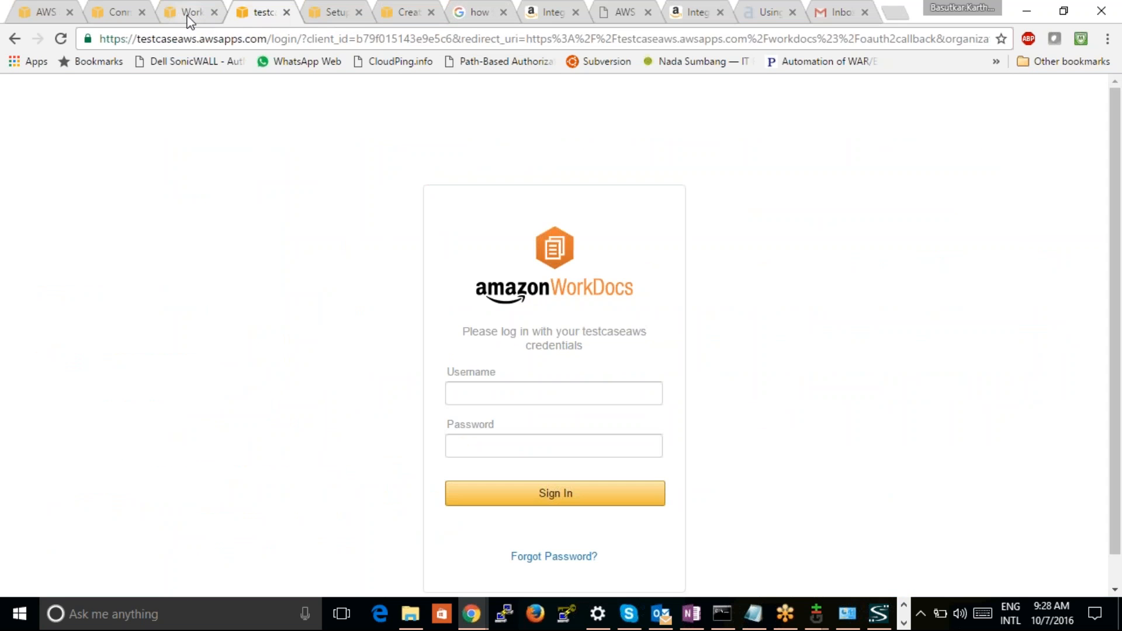
pyautogui.moveTo(188, 15); pyautogui.dragTo(104, 22)
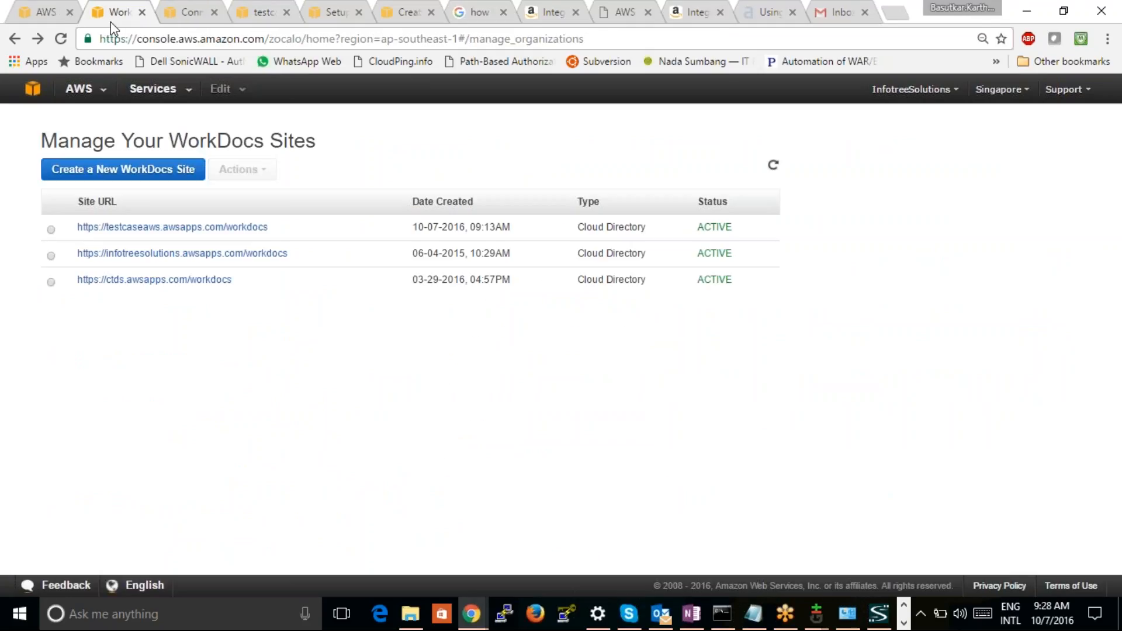
# Search the web for "aws workdocs pricing" in a new browser tab and open Amazon's WorkDocs pricing page
pyautogui.click(895, 13)
pyautogui.write('aws')
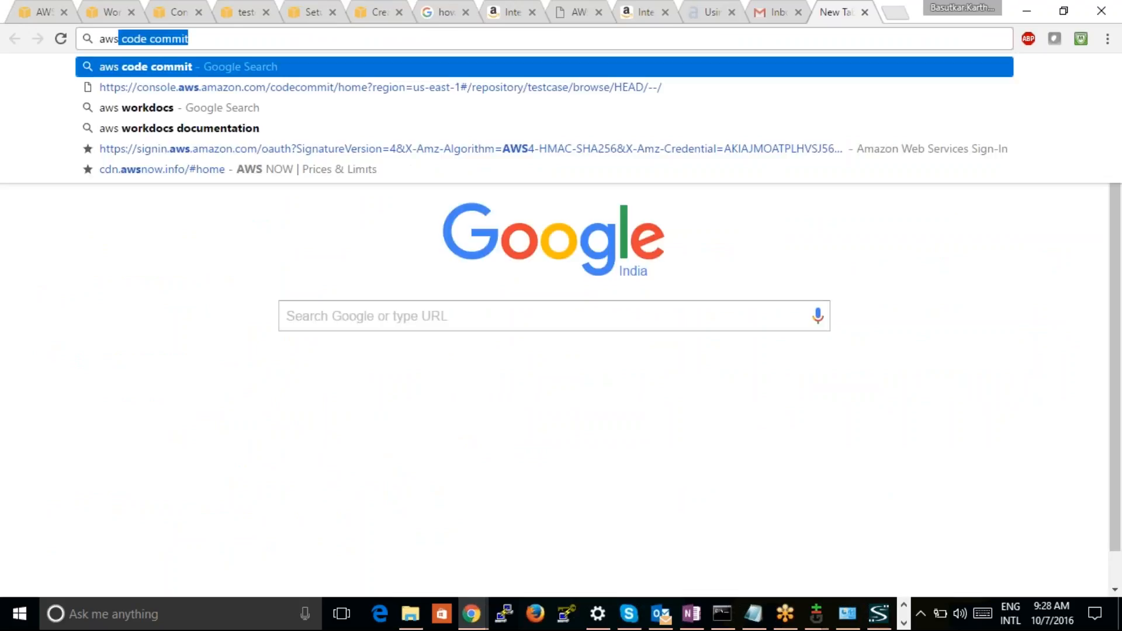
pyautogui.write(' workd')
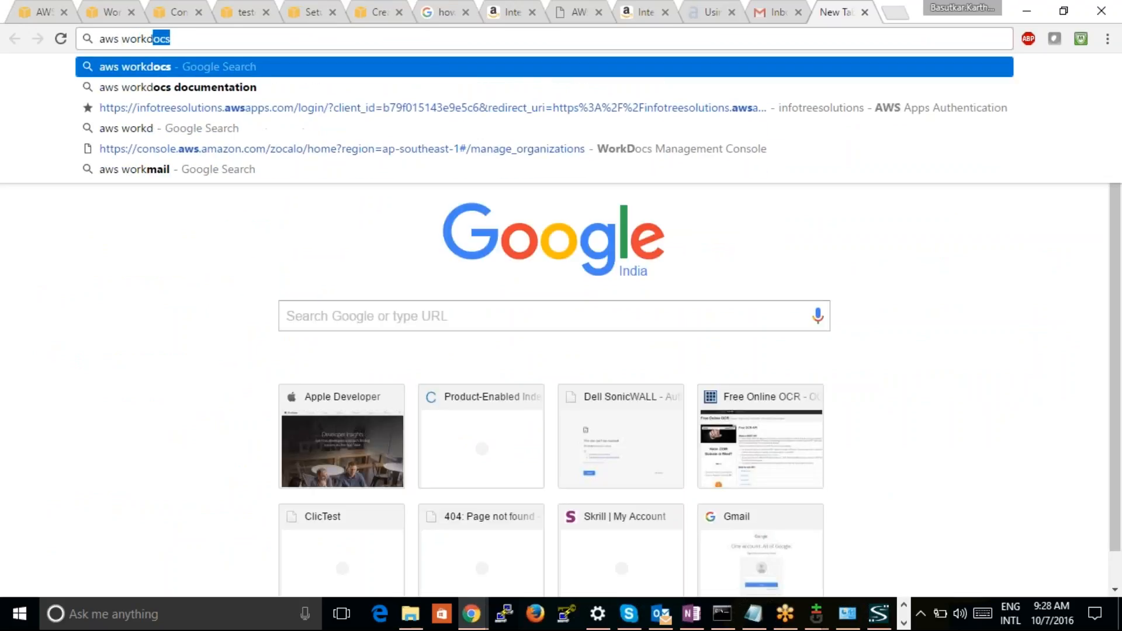
pyautogui.write('ocs prici')
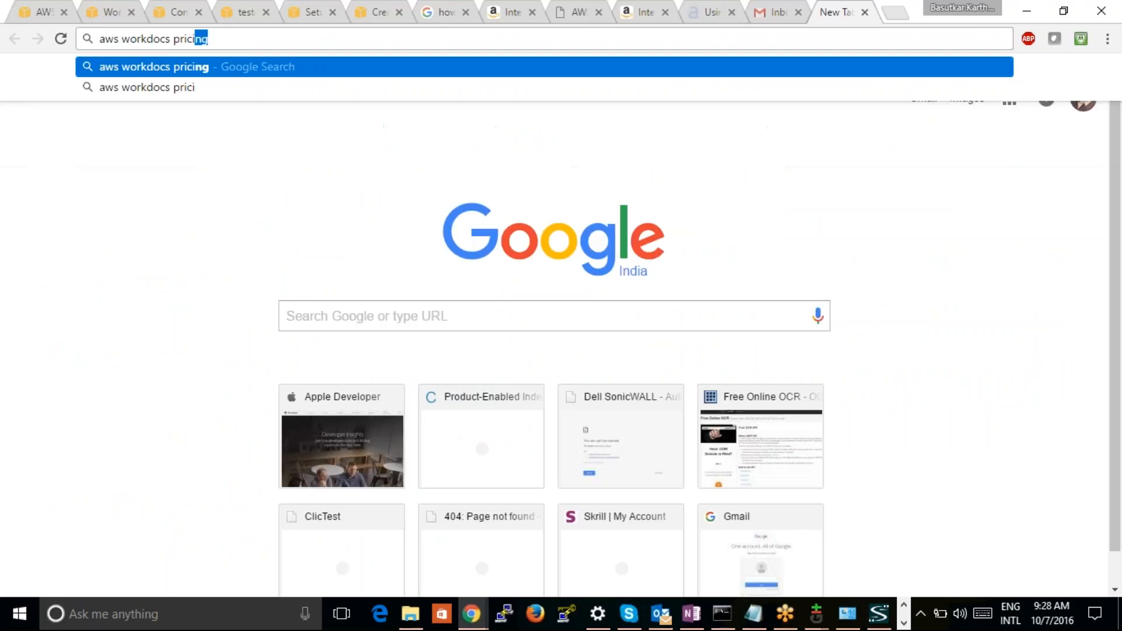
pyautogui.press('Return')
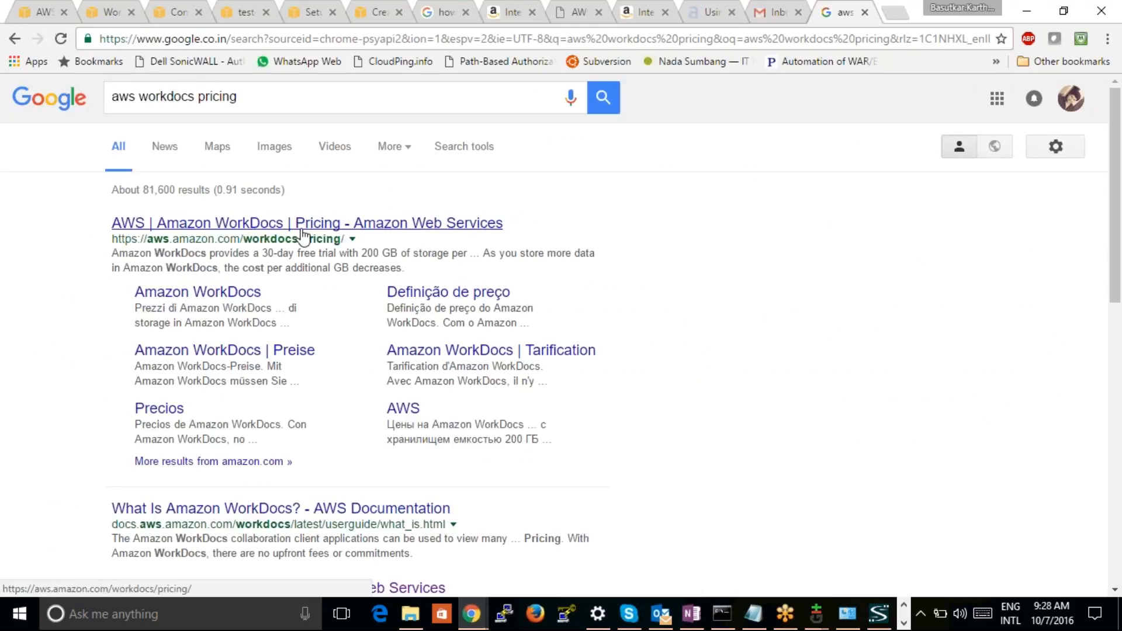
pyautogui.click(301, 228)
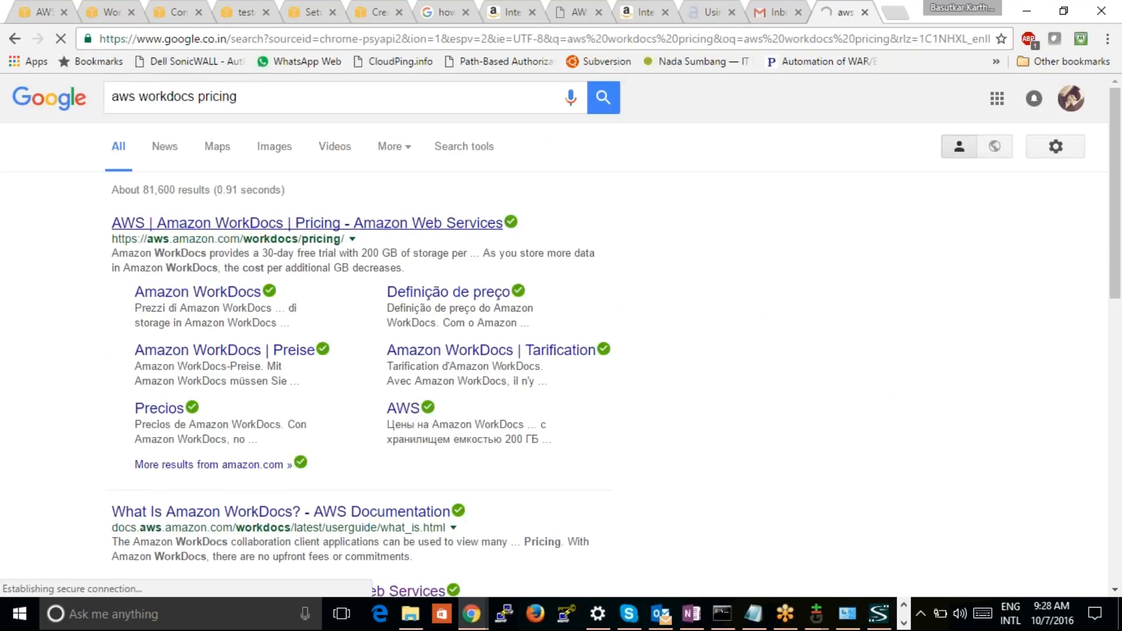
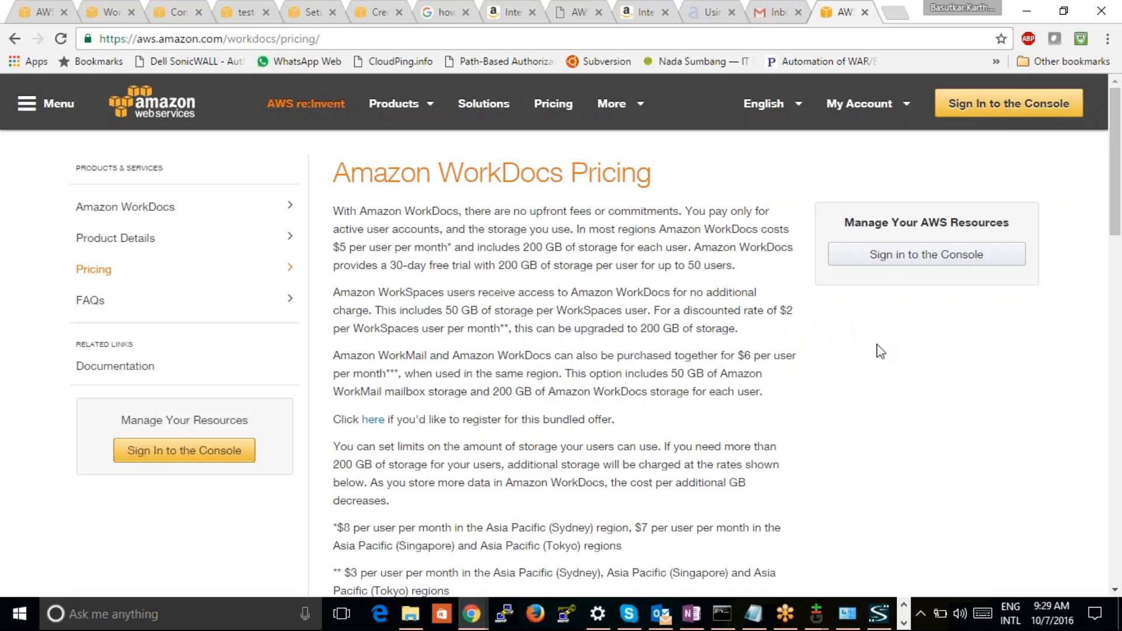
# Read through the WorkDocs pricing page, covering the per-user rates by region and the tiered cost of additional storage over 200 GB per user
pyautogui.scroll(-3, 880, 351)
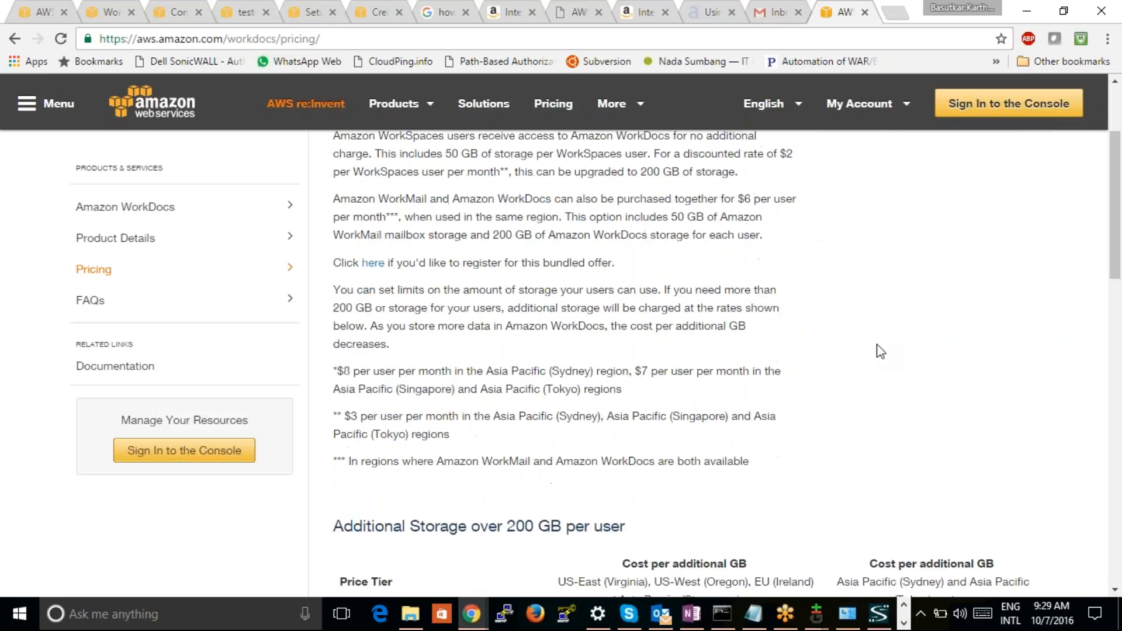
pyautogui.scroll(-1, 880, 350)
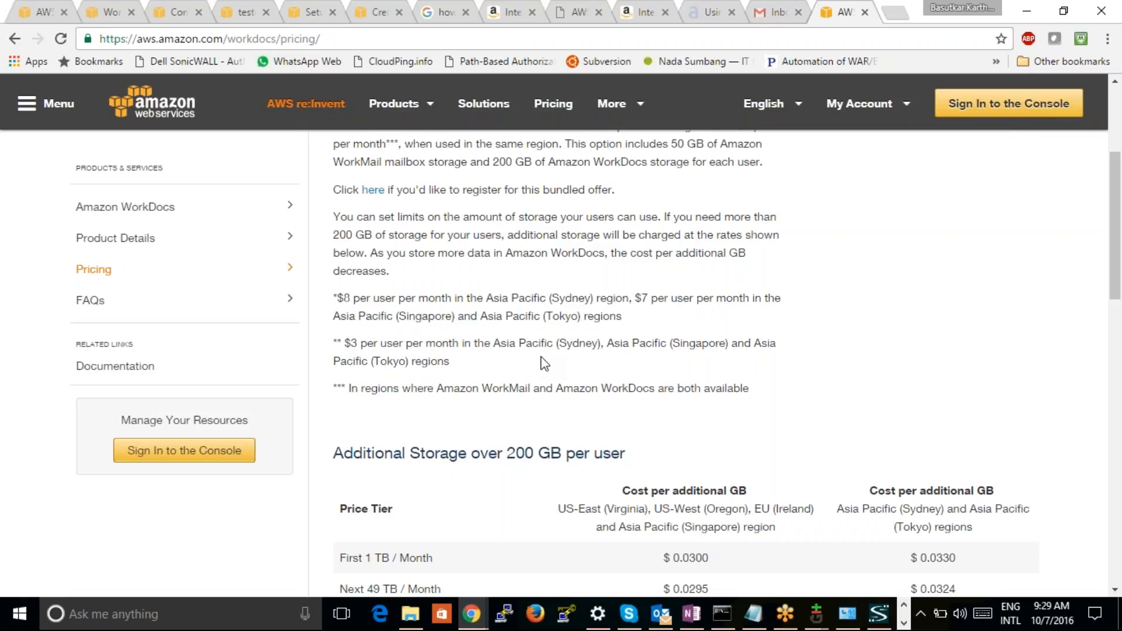
pyautogui.scroll(-4, 544, 364)
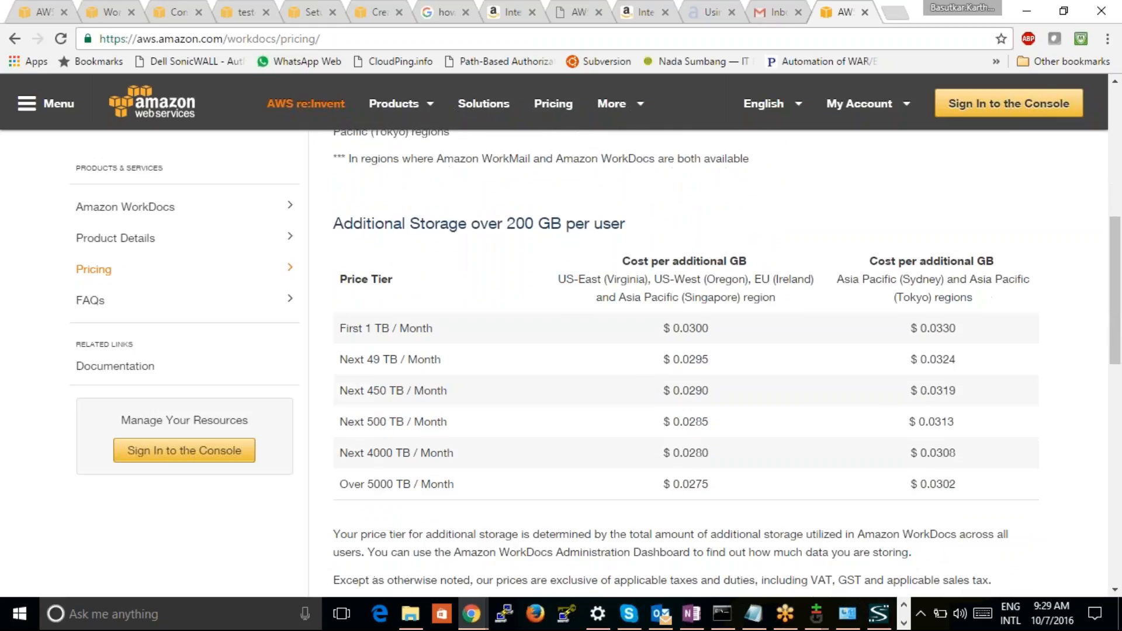
pyautogui.scroll(-1, 603, 374)
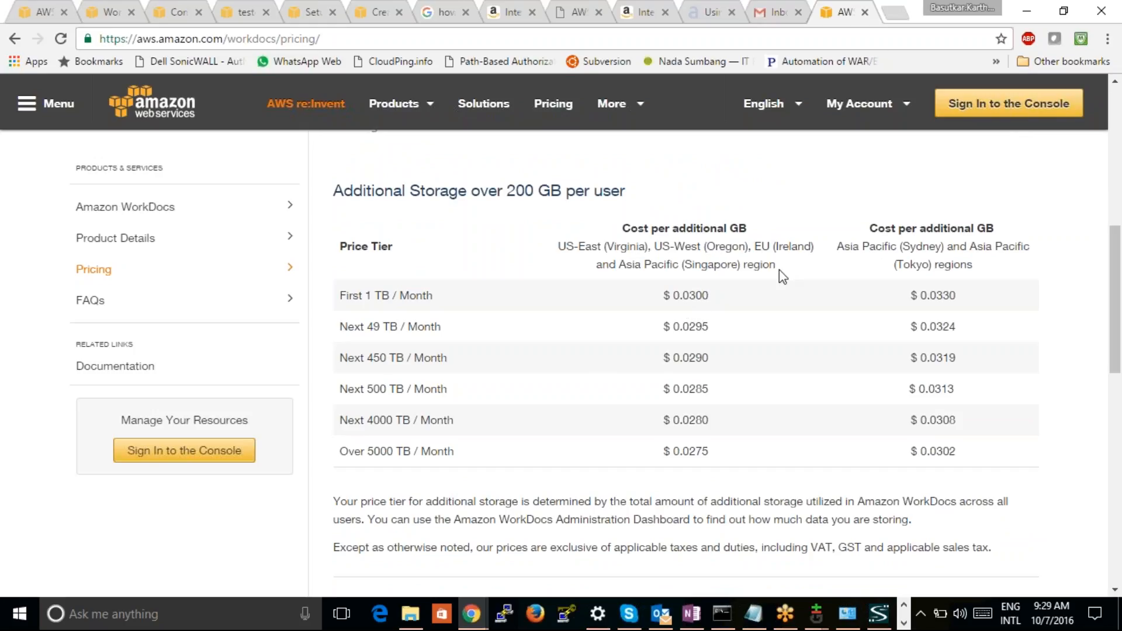
pyautogui.hotkey('ctrl', '-')
pyautogui.hotkey('ctrl', '-')
pyautogui.hotkey('ctrl', '-')
pyautogui.hotkey('ctrl', '-')
pyautogui.hotkey('ctrl', '-')
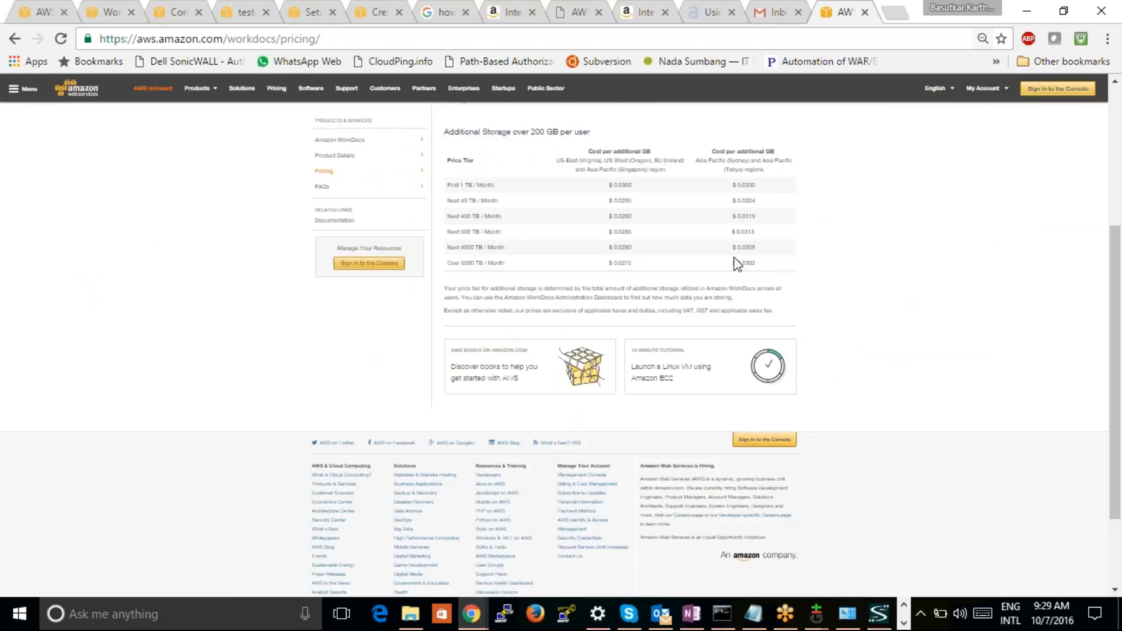
pyautogui.hotkey('ctrl', '-')
pyautogui.hotkey('ctrl', '-')
pyautogui.hotkey('ctrl', '-')
pyautogui.hotkey('ctrl', '-')
pyautogui.hotkey('ctrl', '+')
pyautogui.hotkey('ctrl', '+')
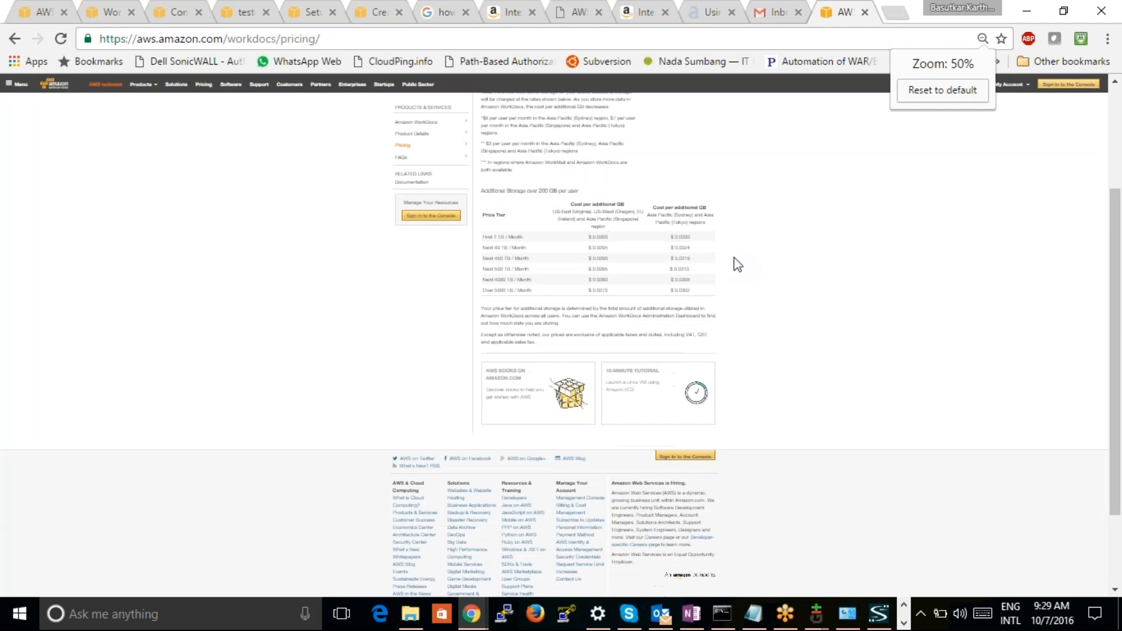
pyautogui.hotkey('ctrl', '0')
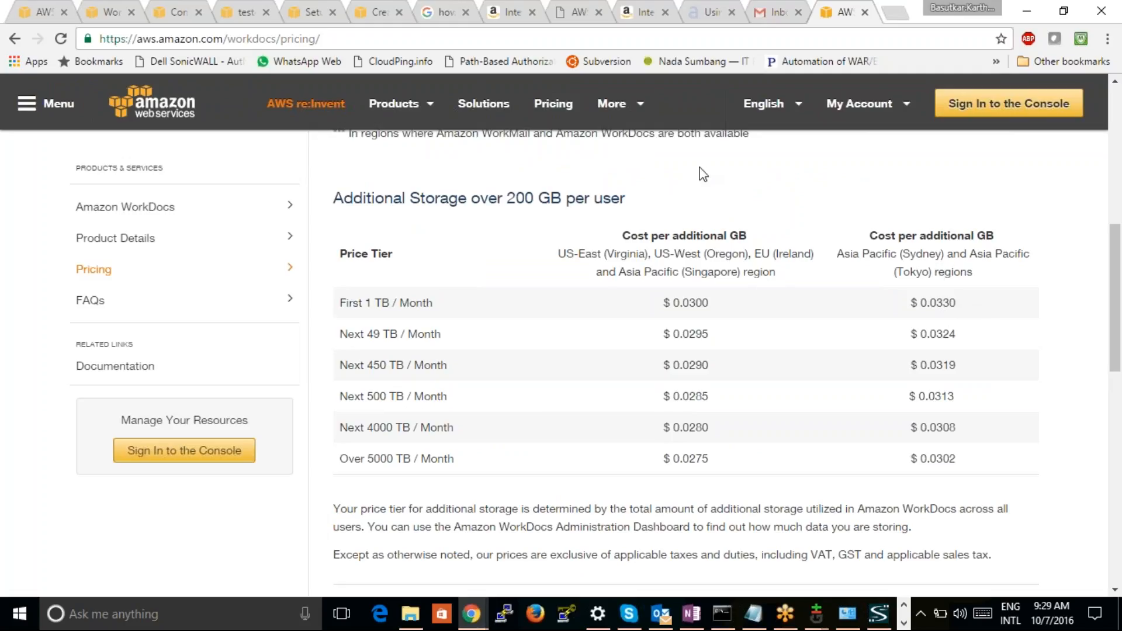
pyautogui.scroll(-10, 705, 188)
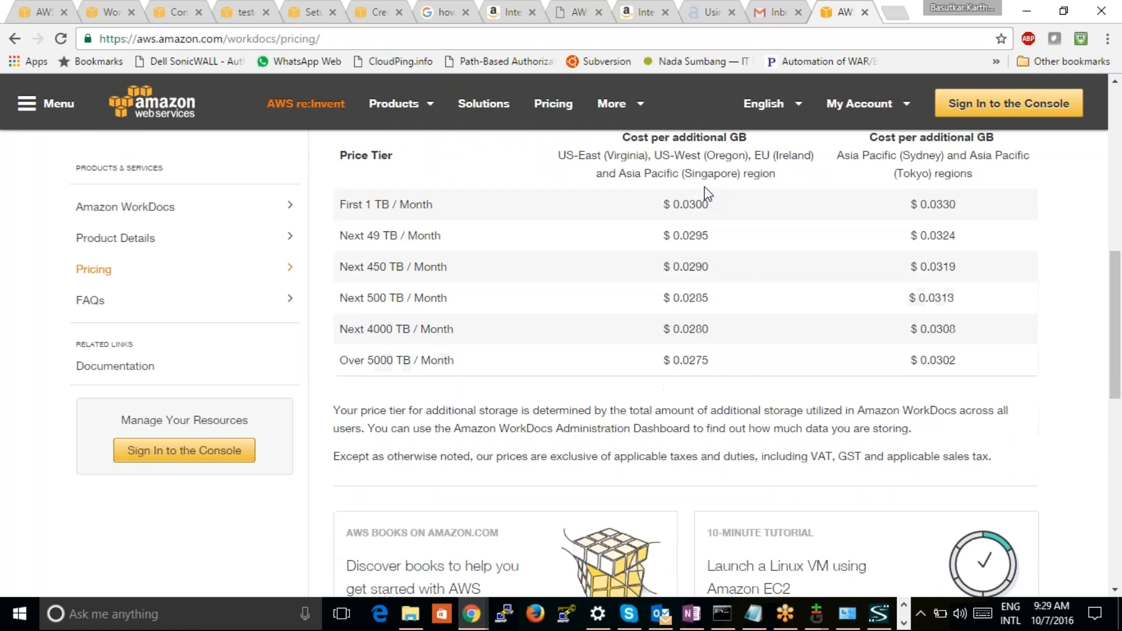
pyautogui.scroll(10, 705, 188)
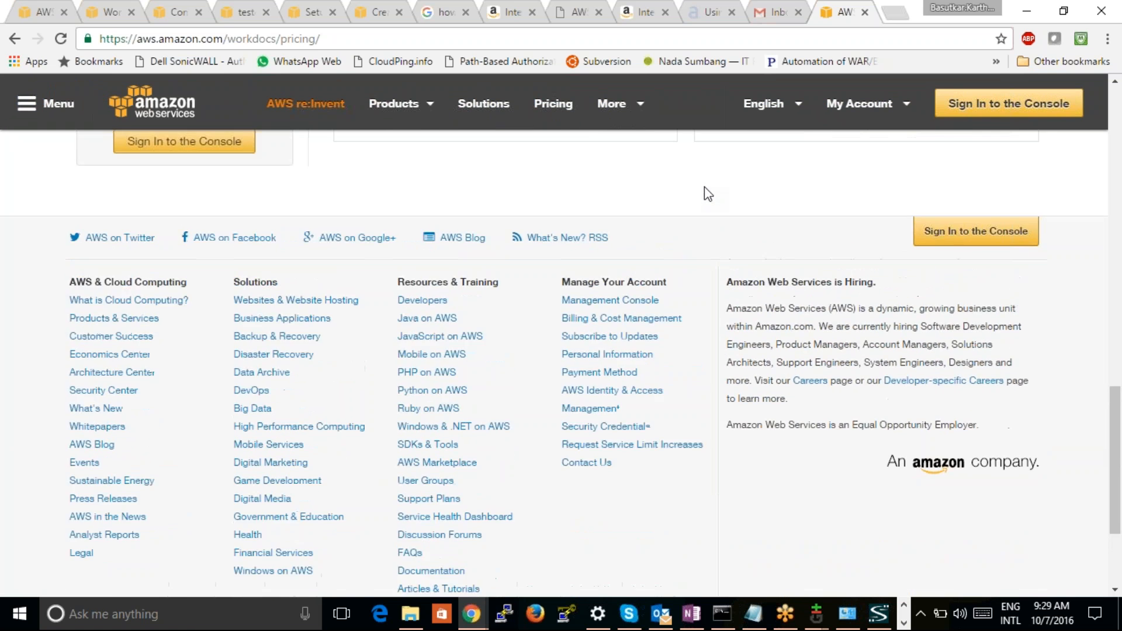
pyautogui.scroll(3, 705, 188)
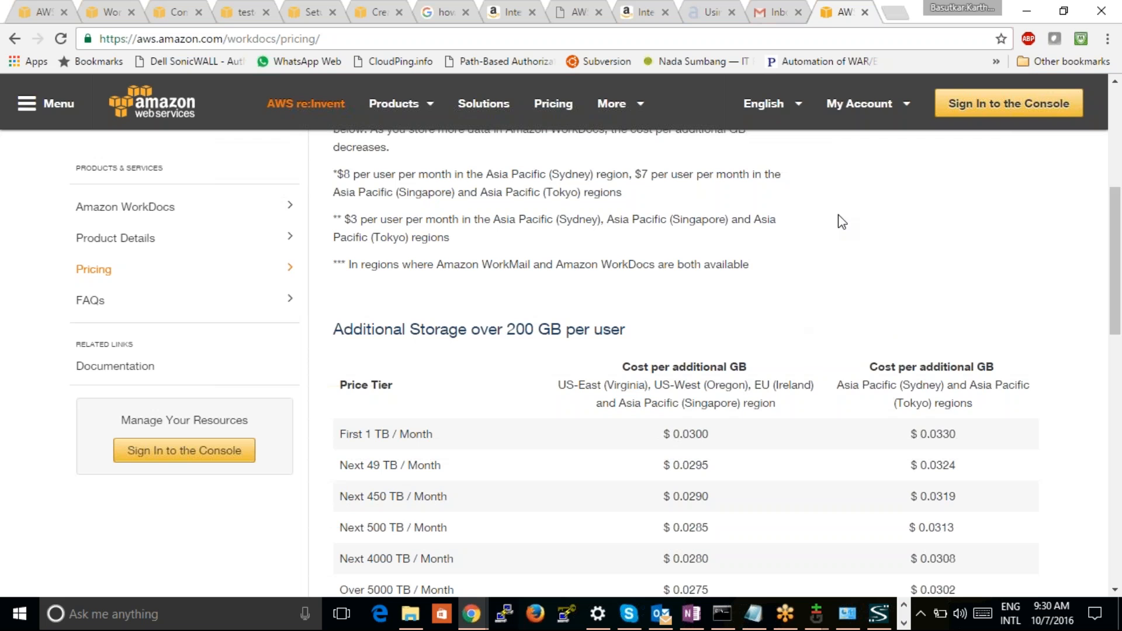
pyautogui.scroll(3, 841, 221)
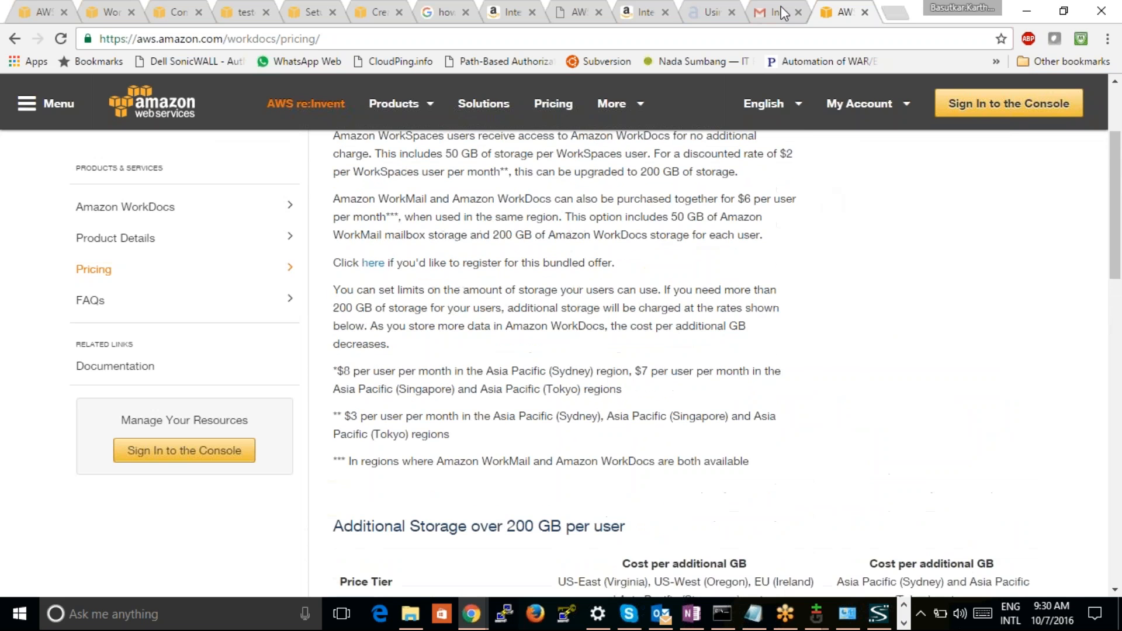
# Reload the Gmail inbox to look for the recovery e-mail and return to the console's list of WorkDocs sites
pyautogui.click(781, 14)
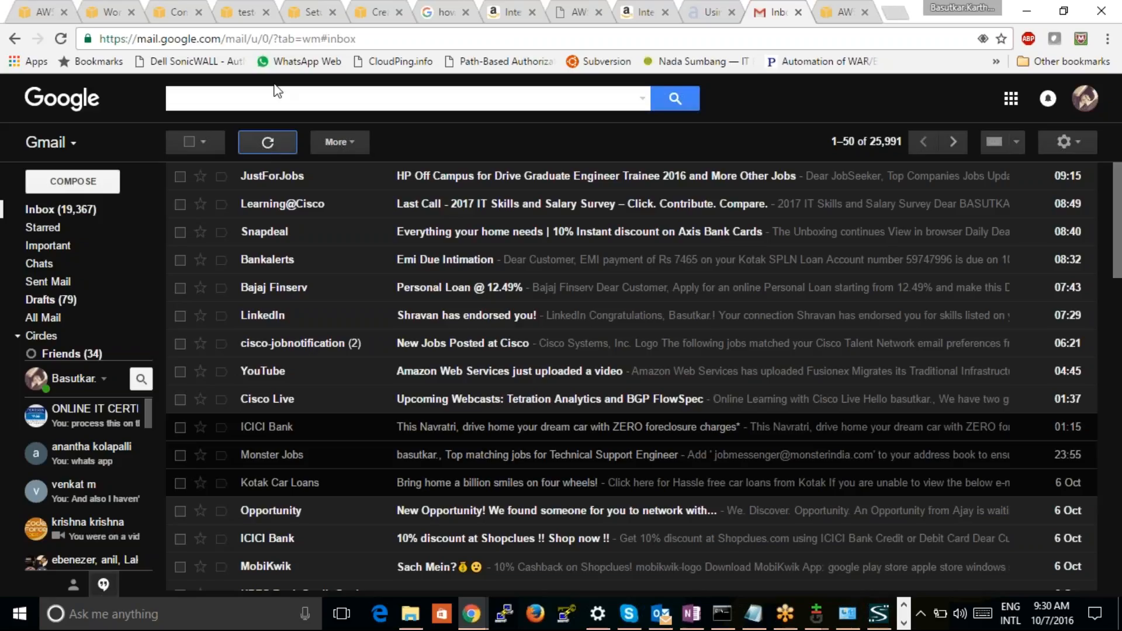
pyautogui.click(61, 41)
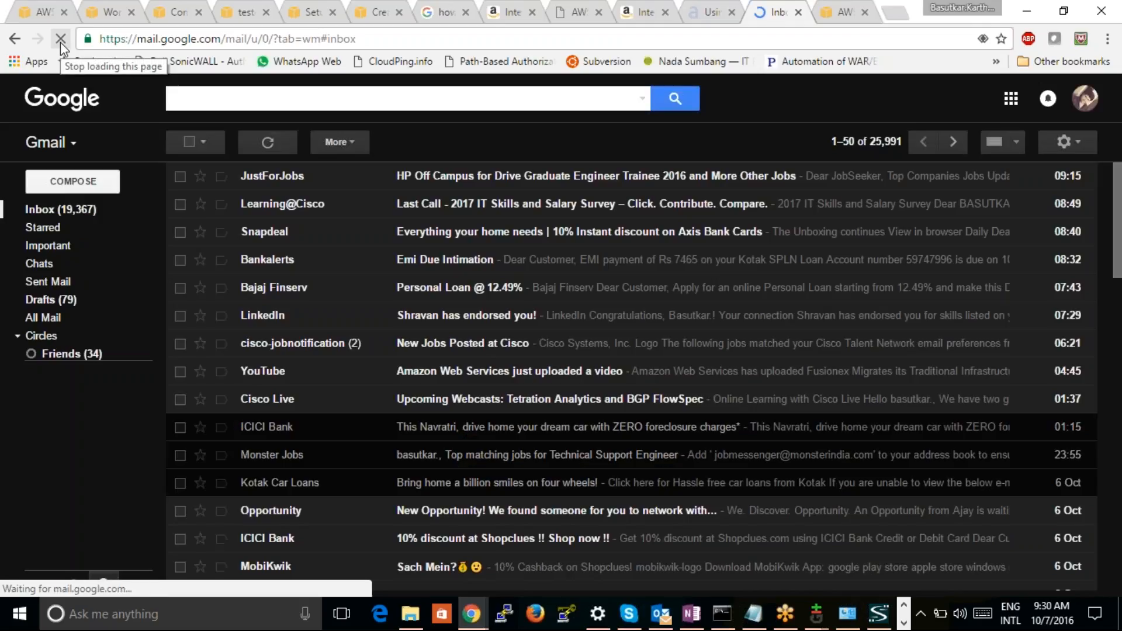
pyautogui.click(646, 12)
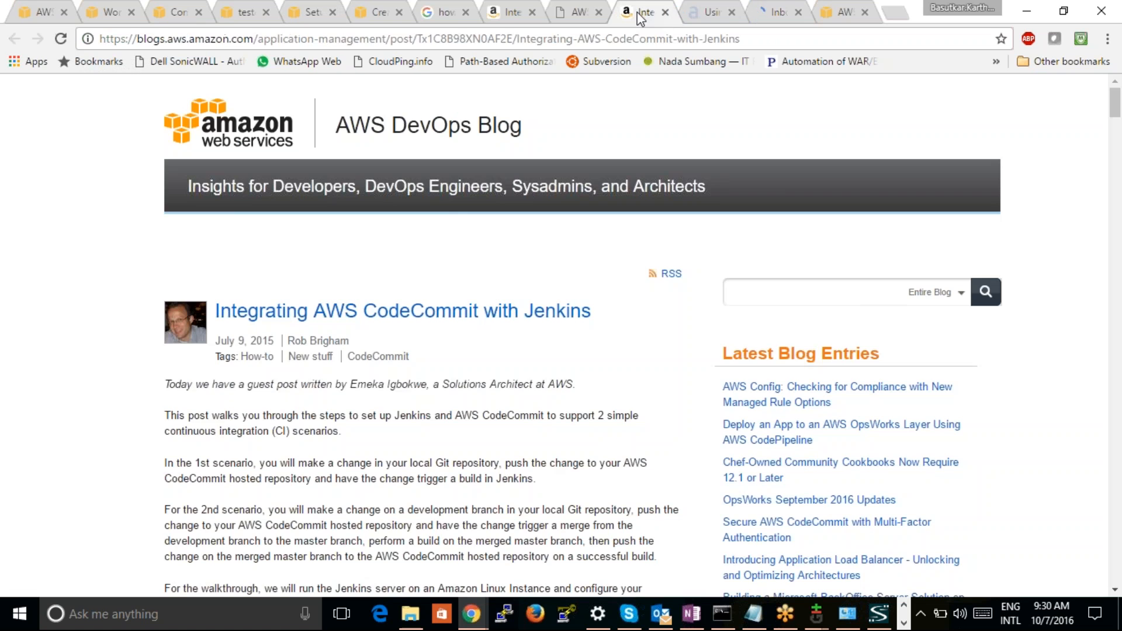
pyautogui.click(447, 12)
pyautogui.click(368, 12)
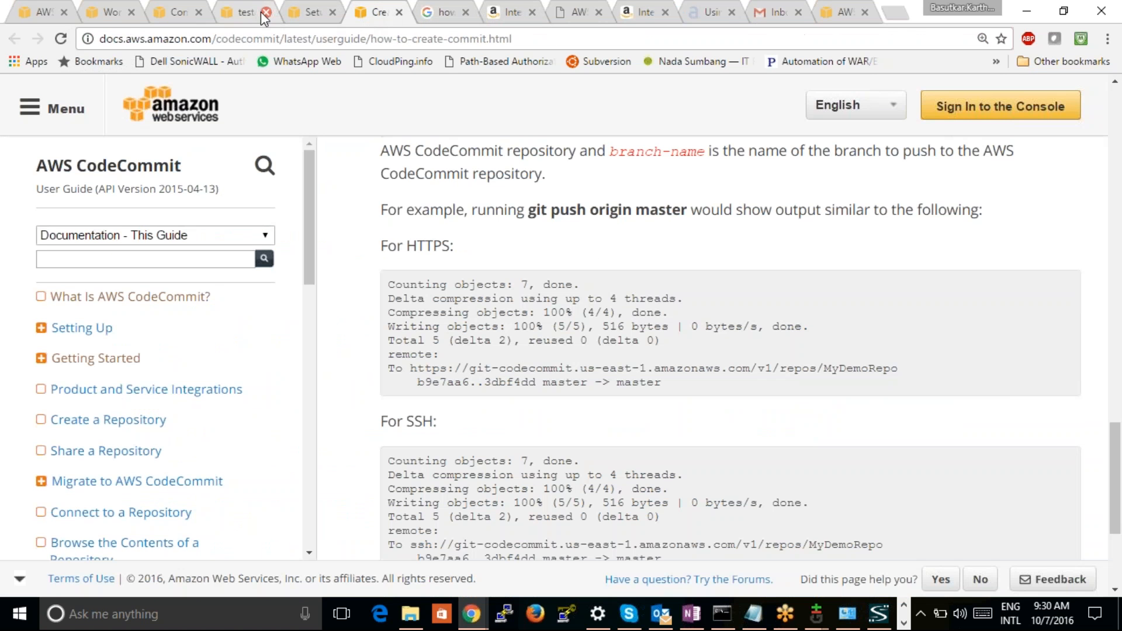
pyautogui.click(102, 17)
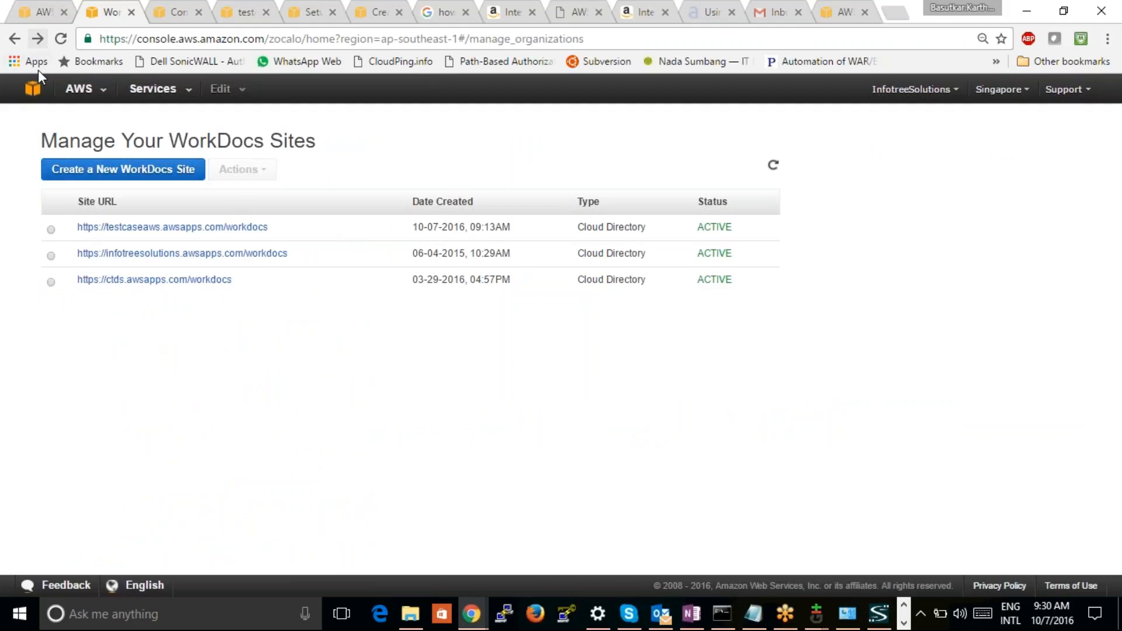
# Go to the AWS console home and open the Users list in Identity & Access Management
pyautogui.click(33, 88)
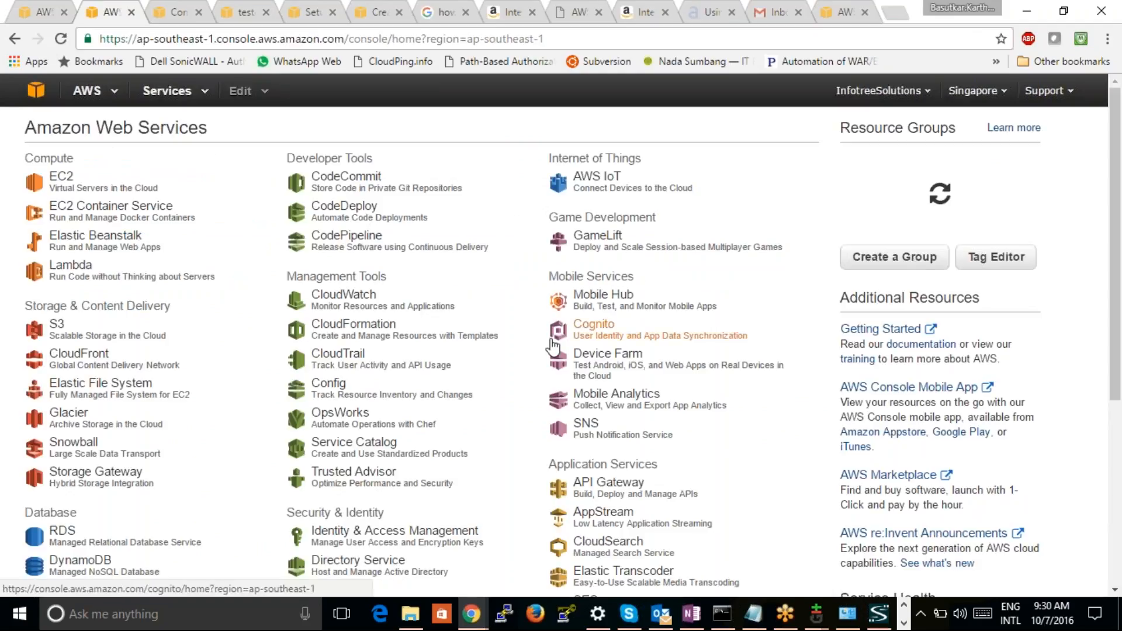
pyautogui.click(395, 544)
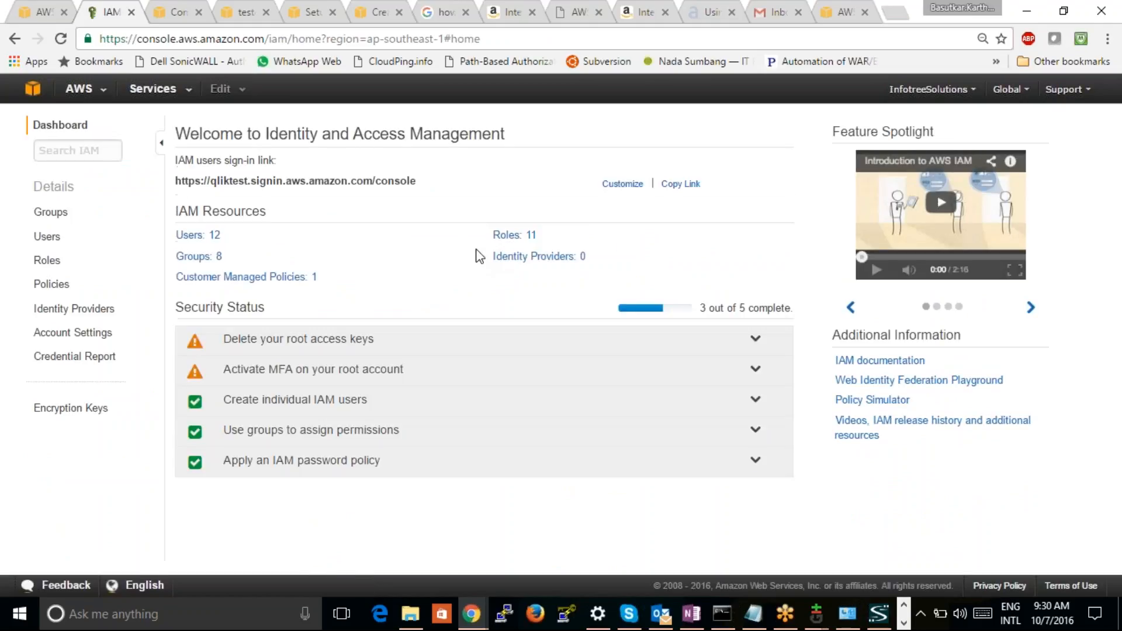
pyautogui.click(201, 235)
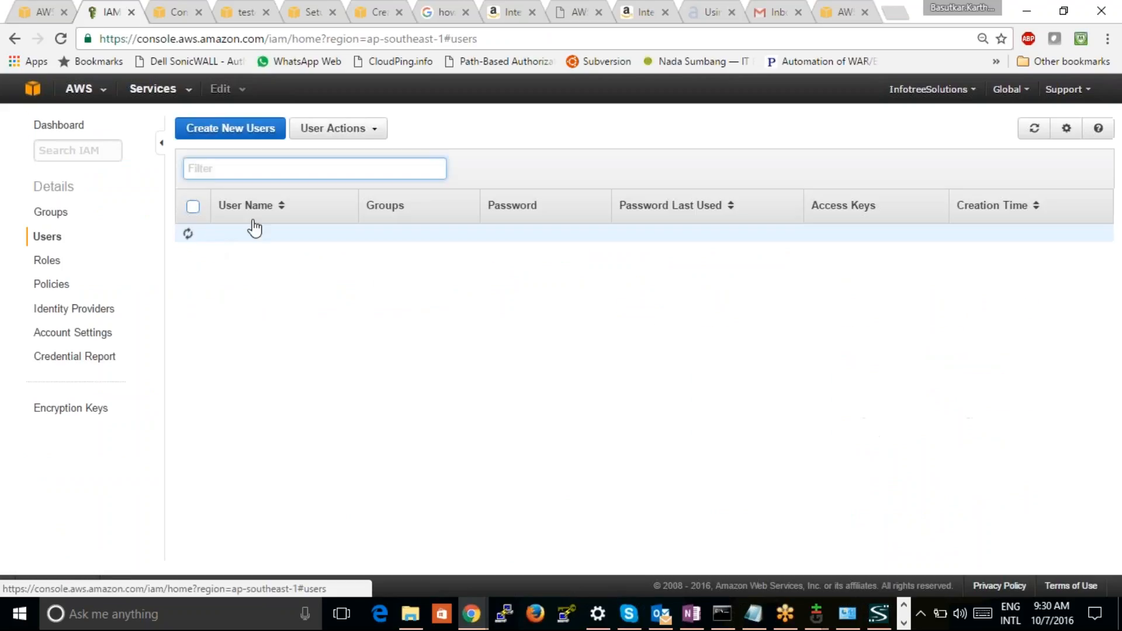
pyautogui.click(636, 122)
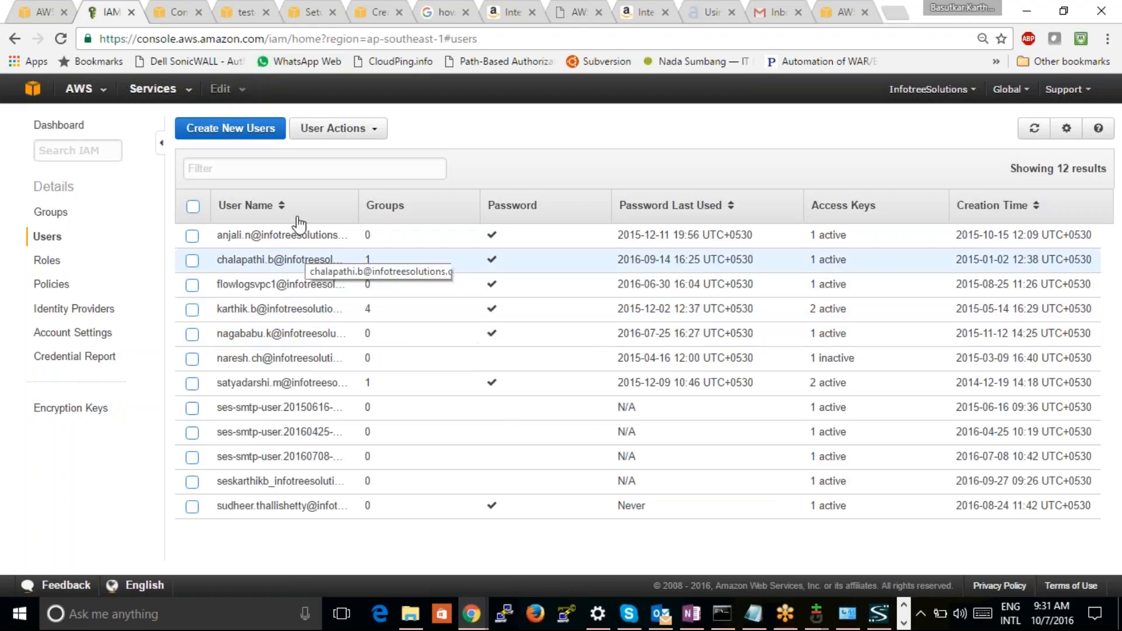
# Create a new IAM user named with the Gmail address, with an access key generated, download its credentials and return to the user list
pyautogui.click(230, 128)
pyautogui.click(313, 137)
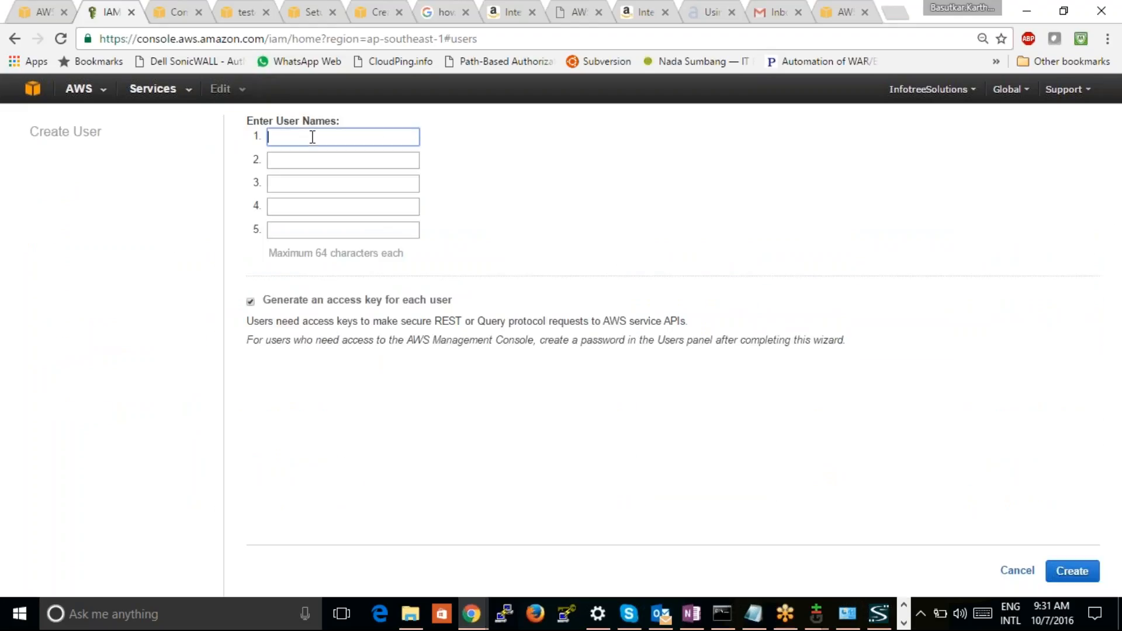
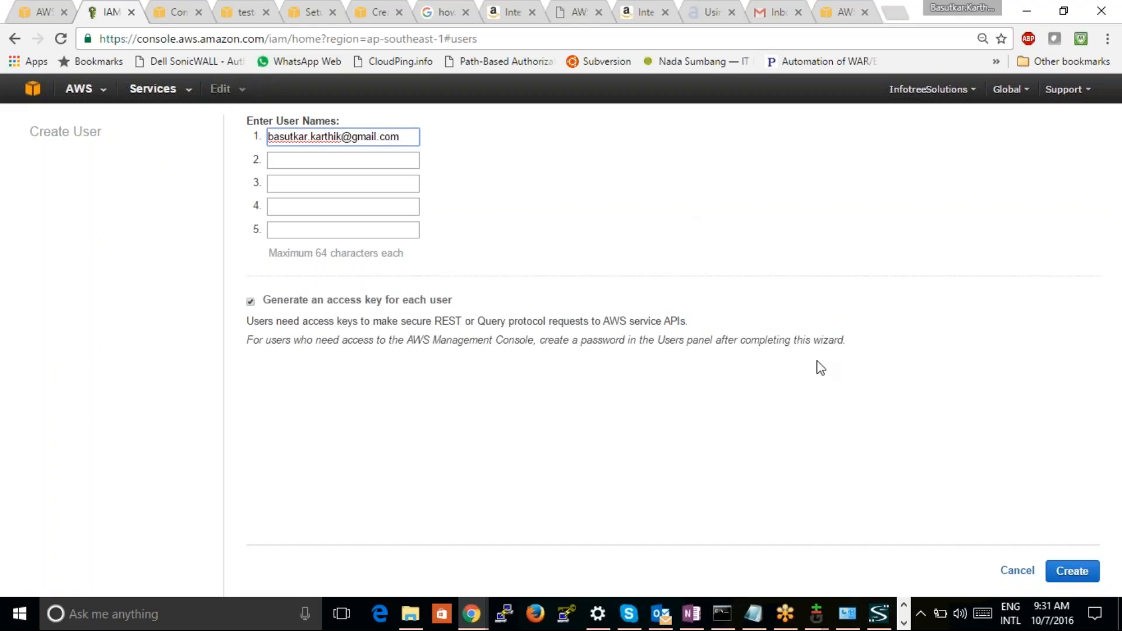
pyautogui.click(1112, 499)
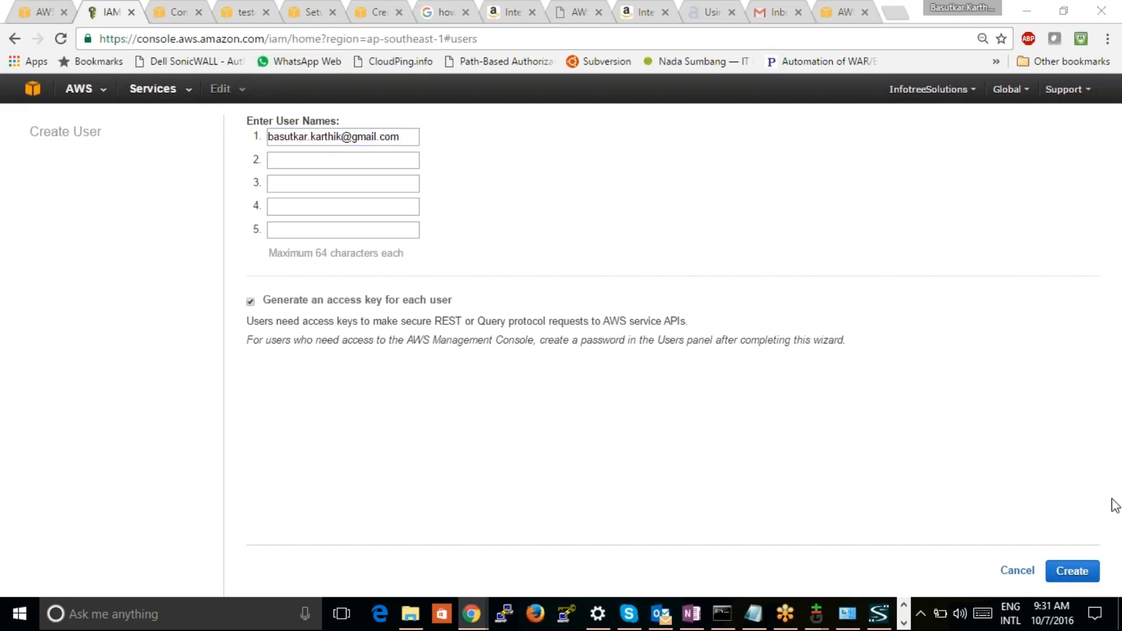
pyautogui.click(1071, 571)
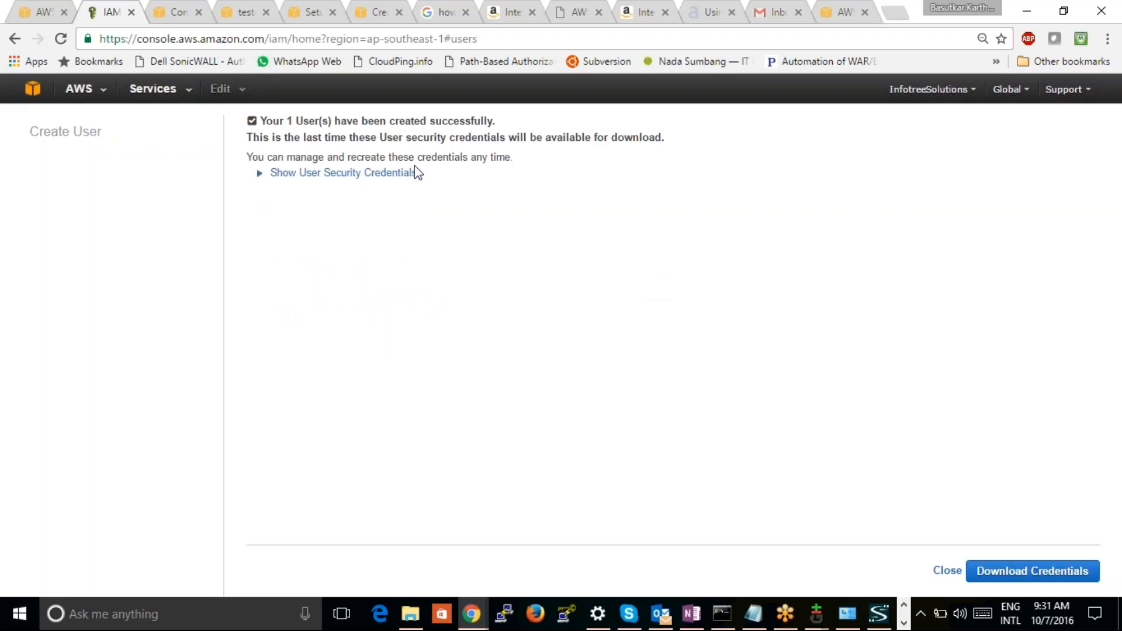
pyautogui.click(992, 580)
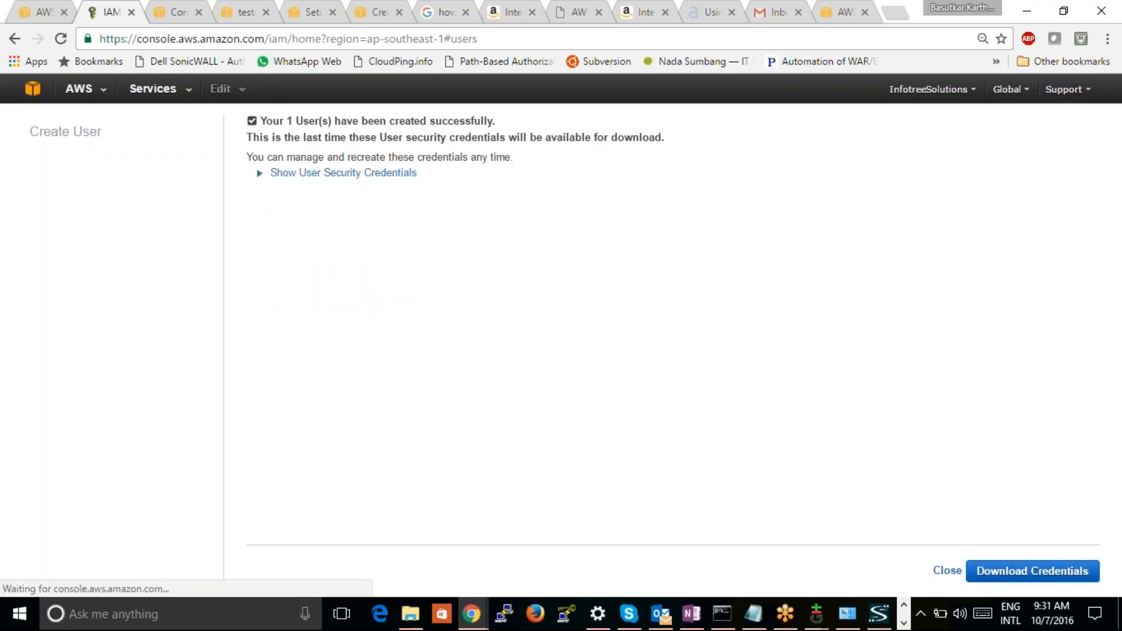
pyautogui.click(945, 533)
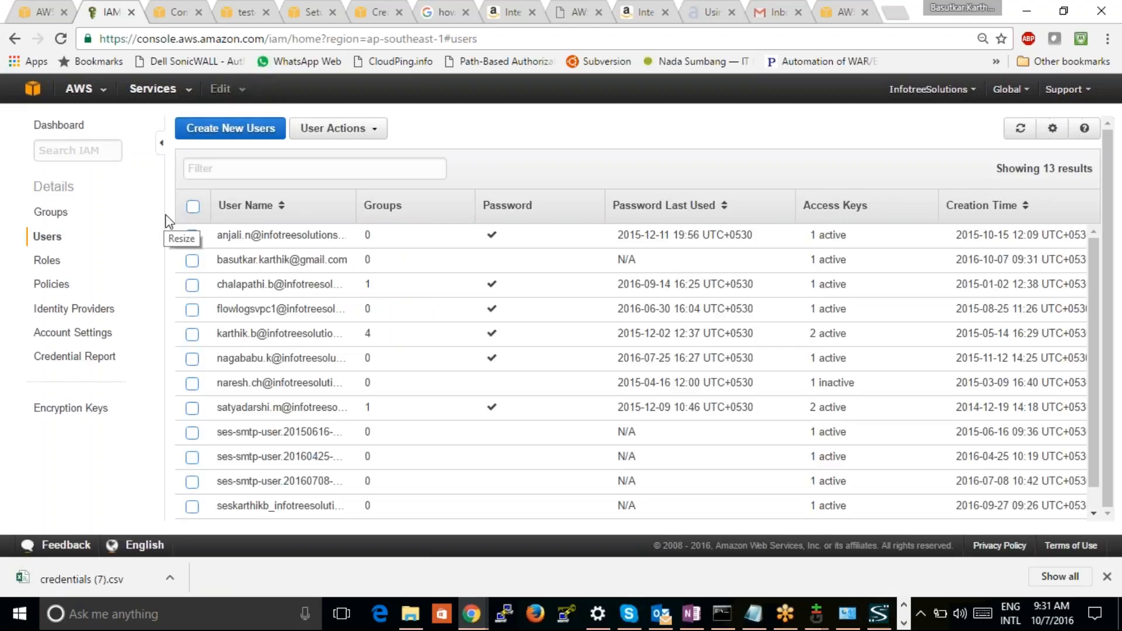
# Open the new Gmail-named IAM user, filter the managed policies by "work" and attach the WorkDocs policy
pyautogui.click(275, 260)
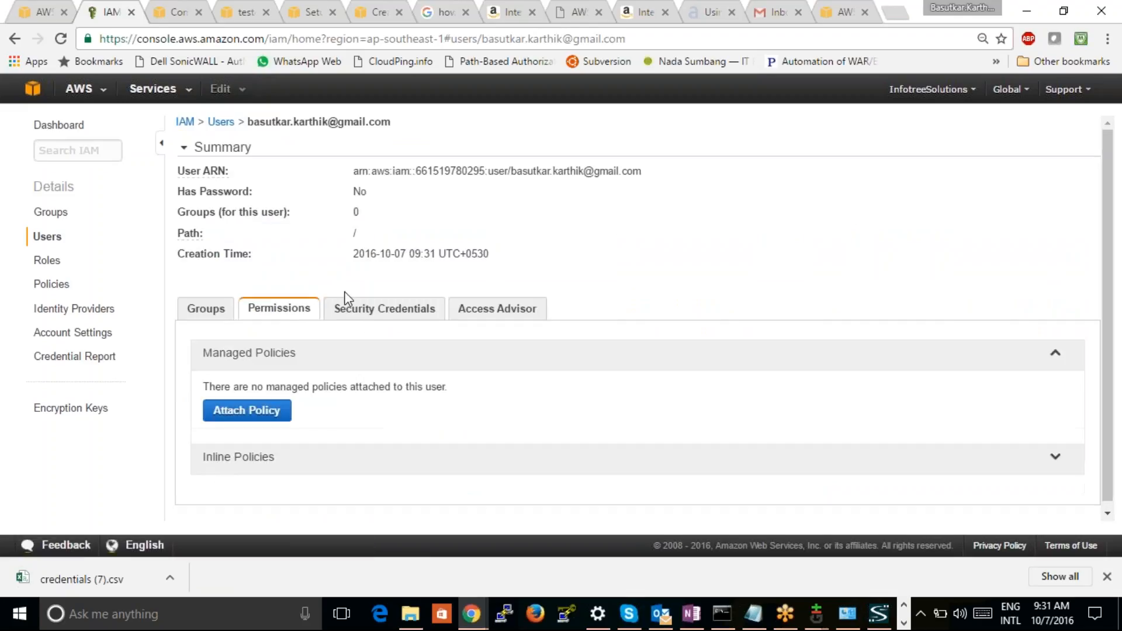
pyautogui.click(377, 313)
pyautogui.click(288, 316)
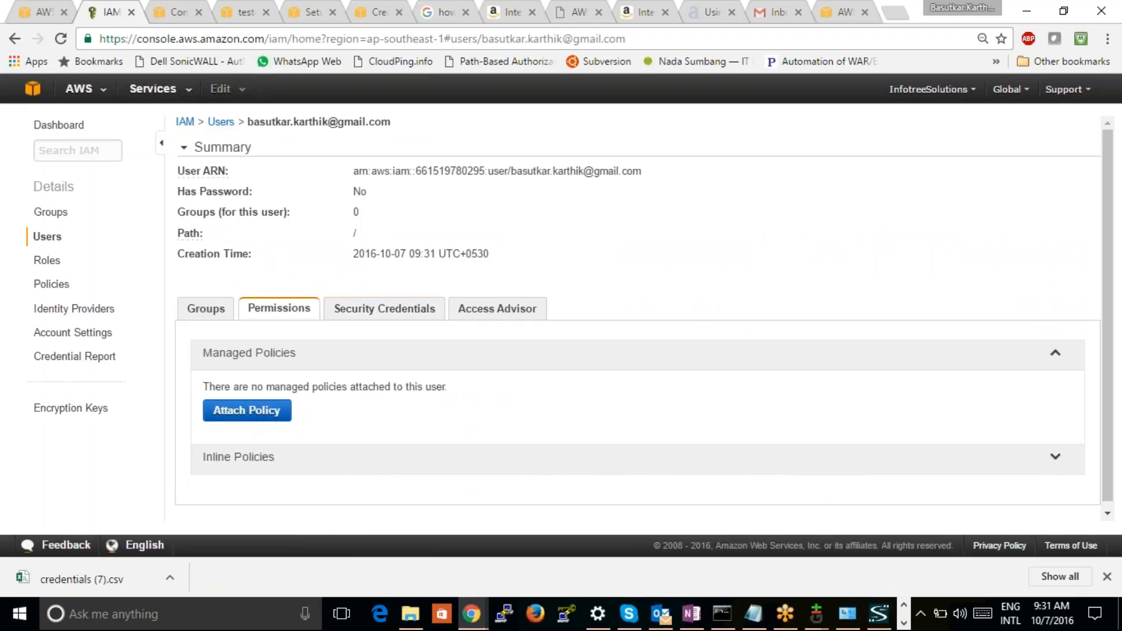
pyautogui.click(246, 412)
pyautogui.click(463, 213)
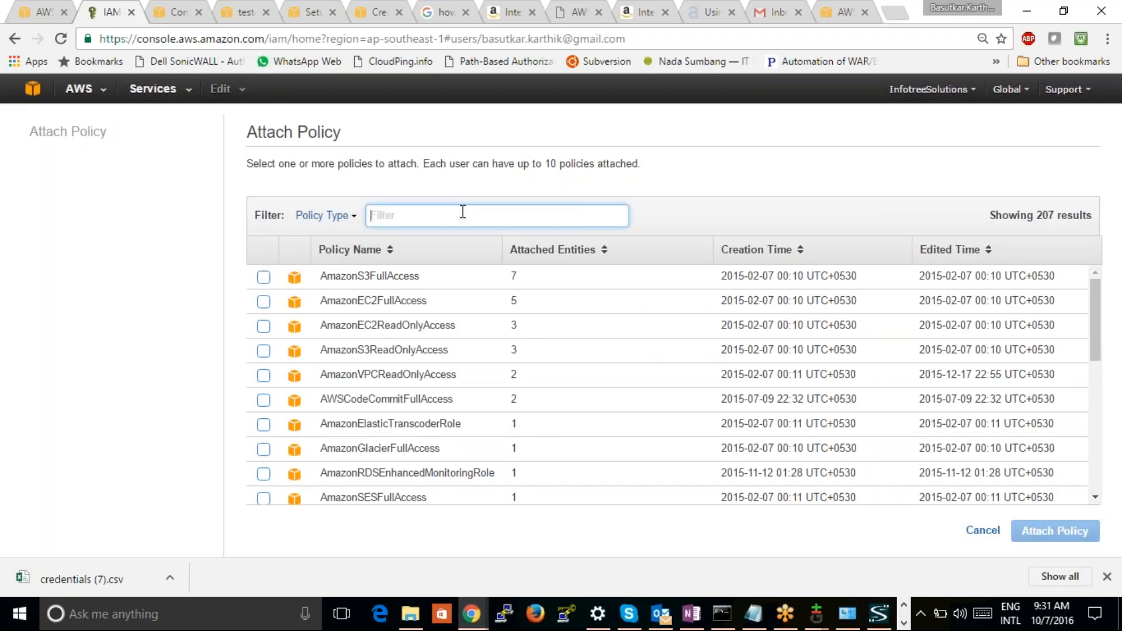
pyautogui.write('workd')
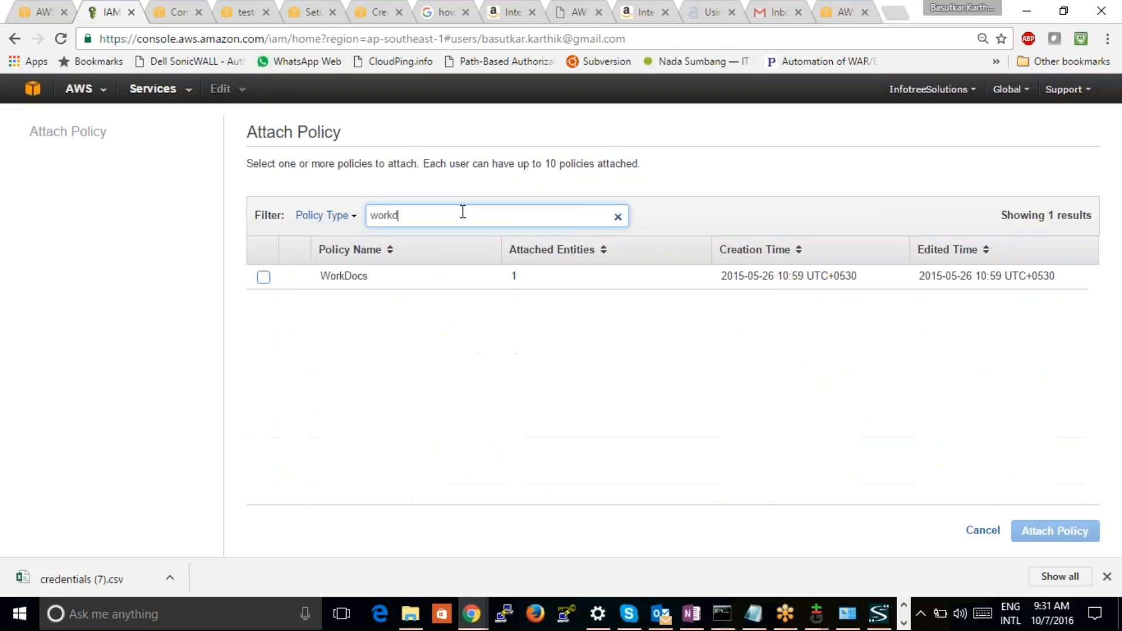
pyautogui.press('BackSpace')
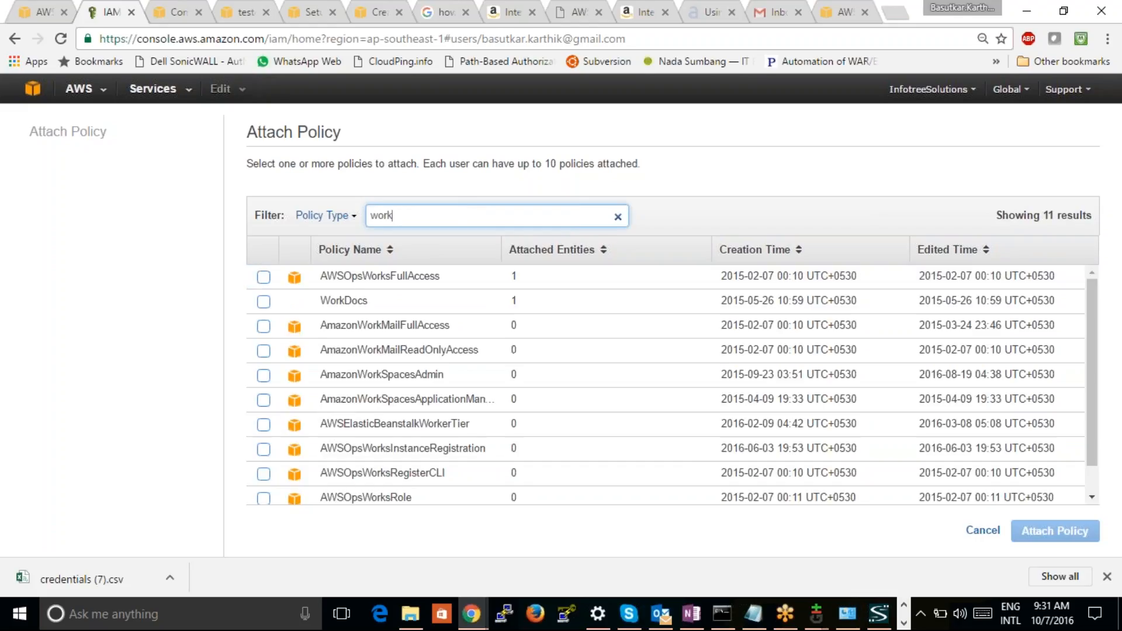
pyautogui.click(263, 305)
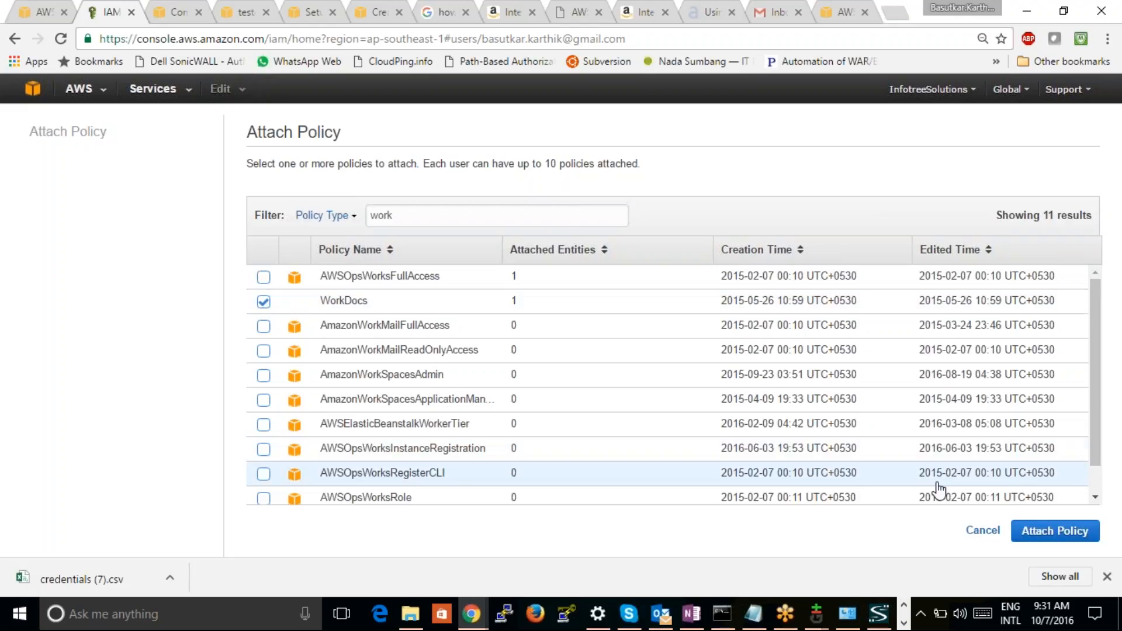
pyautogui.click(1055, 530)
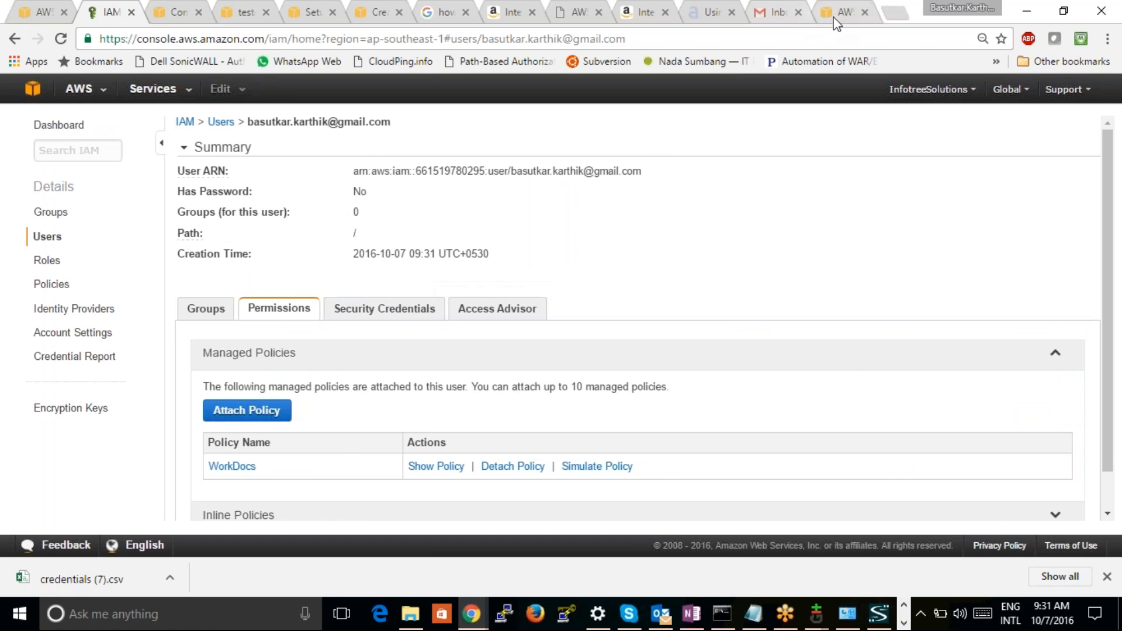
# Switch past the WorkDocs pricing page to the Gmail inbox and check it for new WorkDocs messages
pyautogui.click(836, 16)
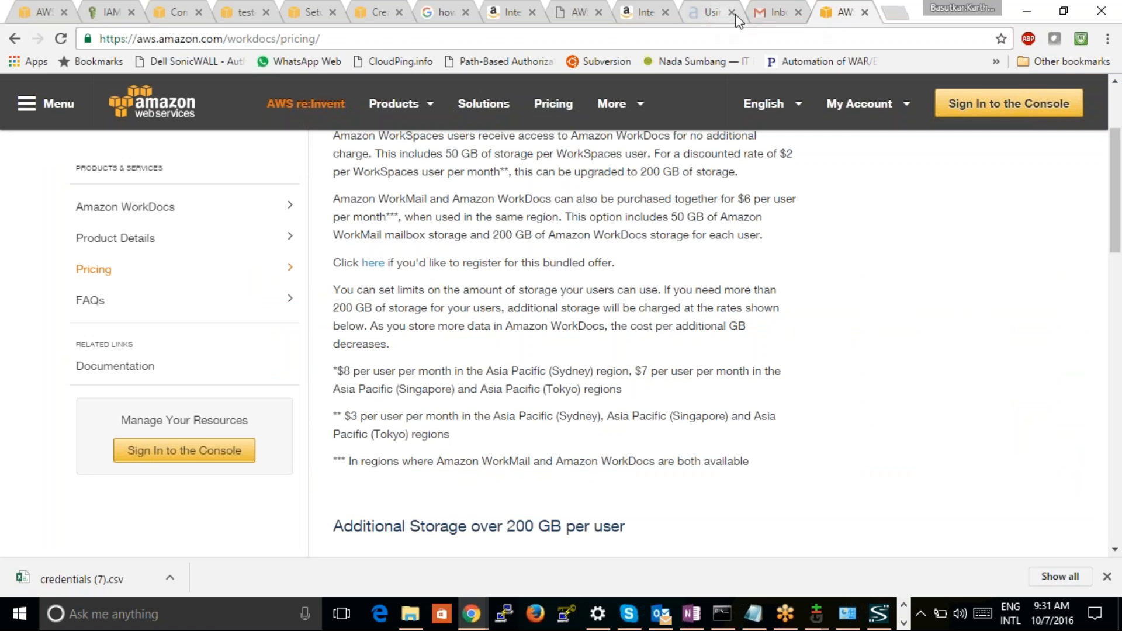
pyautogui.click(779, 17)
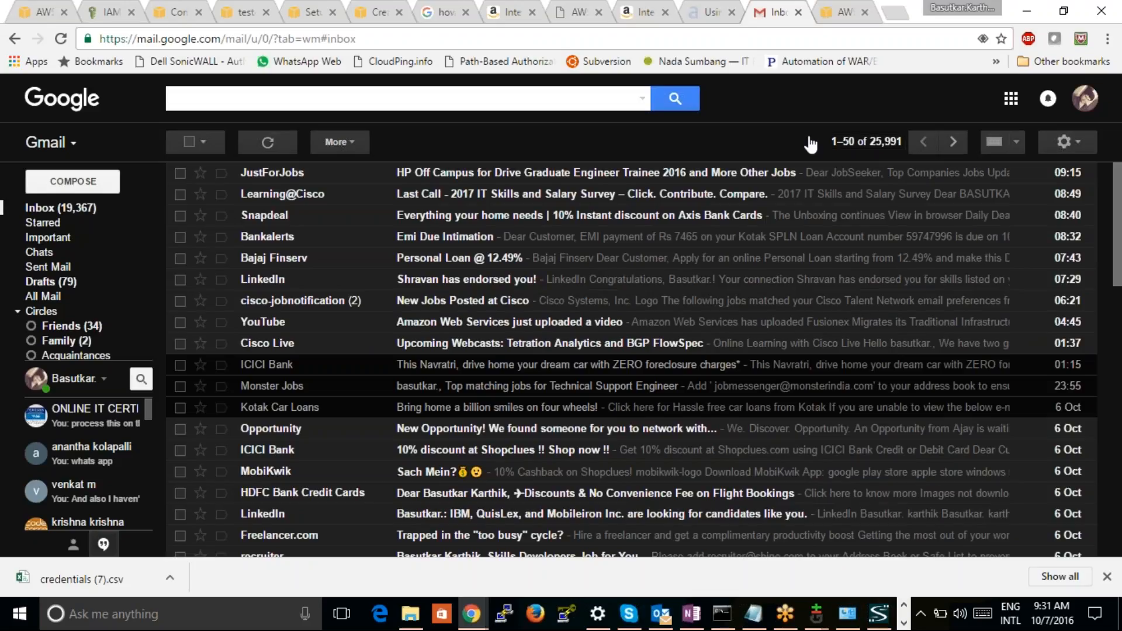
# Reload the Gmail inbox to check for new mail and move its browser tab beside the CodeCommit setup guide
pyautogui.click(60, 39)
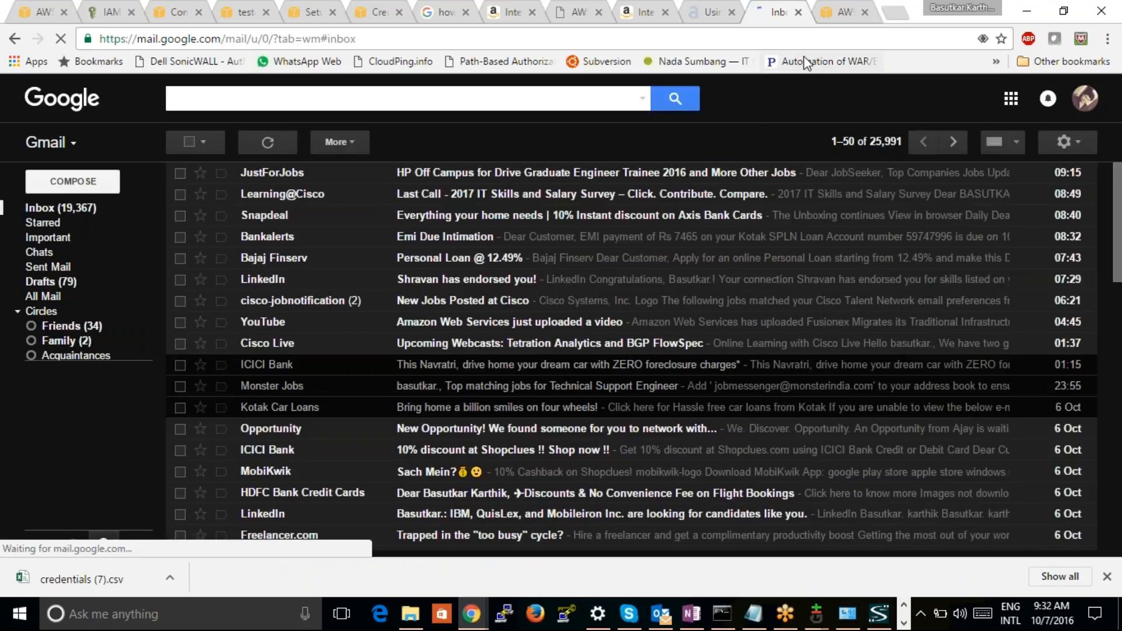
pyautogui.click(842, 11)
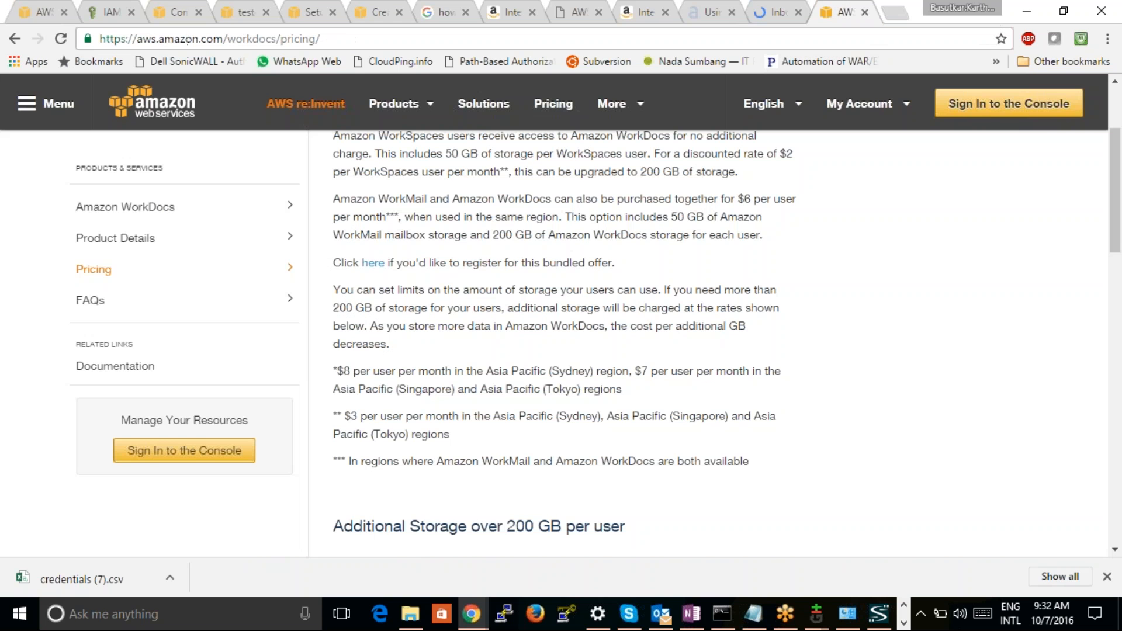
pyautogui.moveTo(1119, 202); pyautogui.dragTo(1113, 149)
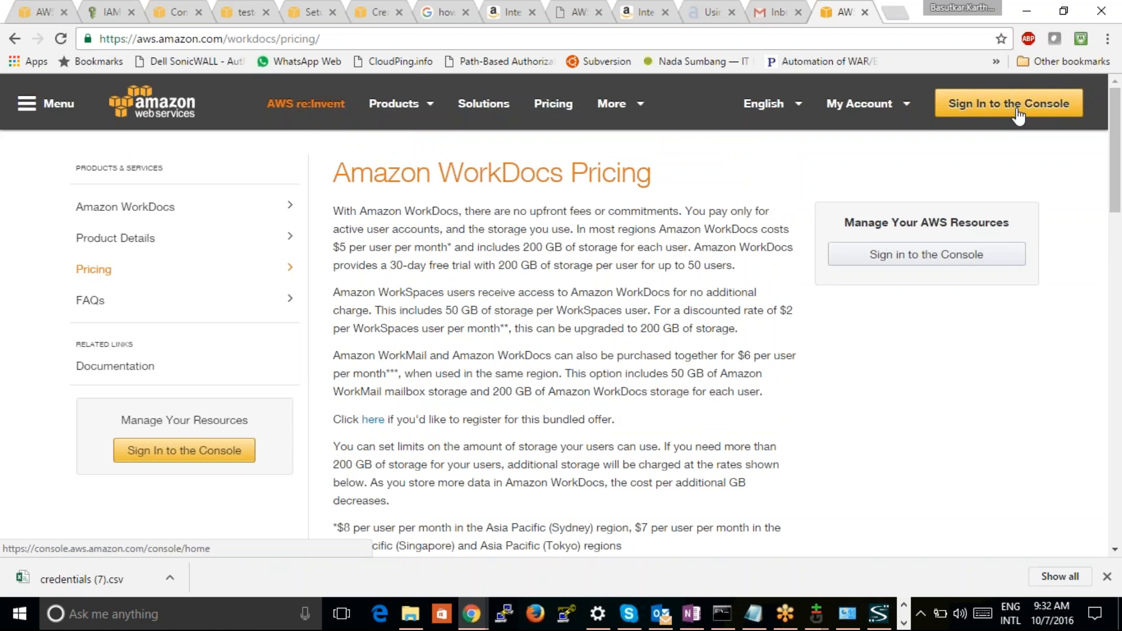
pyautogui.moveTo(777, 12); pyautogui.dragTo(380, 11)
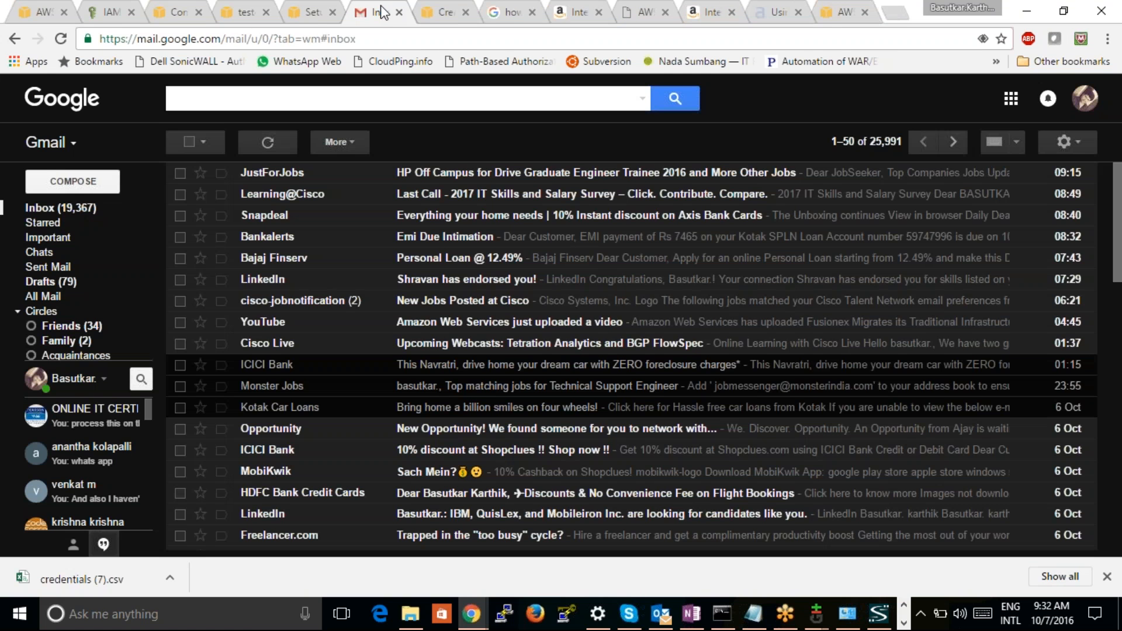
# Return to the testcaseaws WorkDocs login page and enter the Gmail address as the username
pyautogui.click(314, 15)
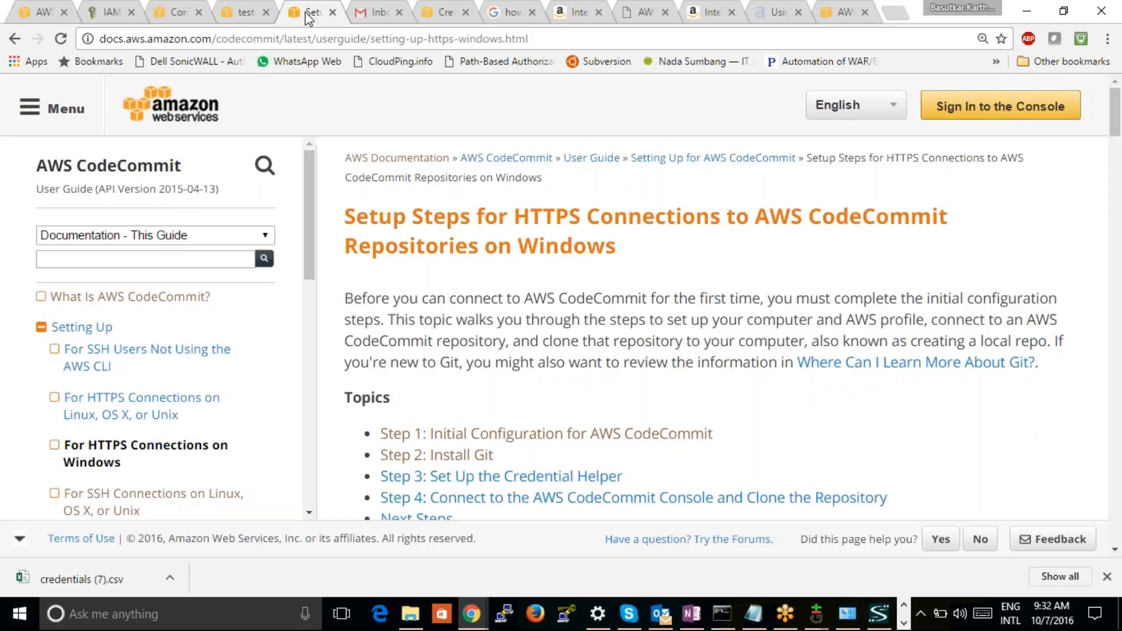
pyautogui.click(241, 19)
pyautogui.click(512, 402)
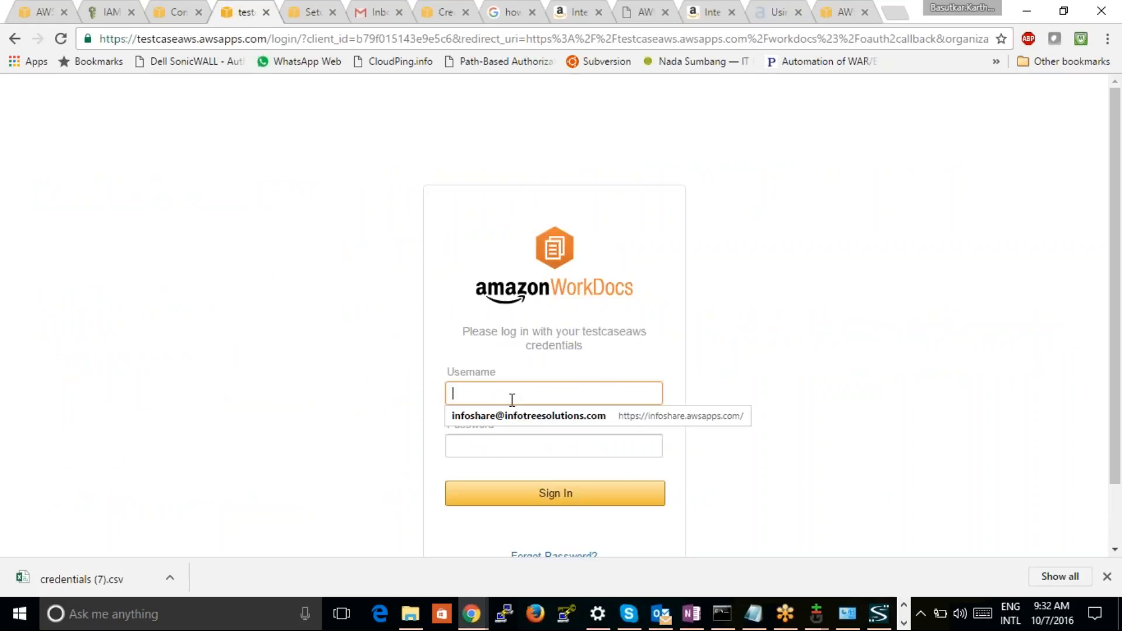
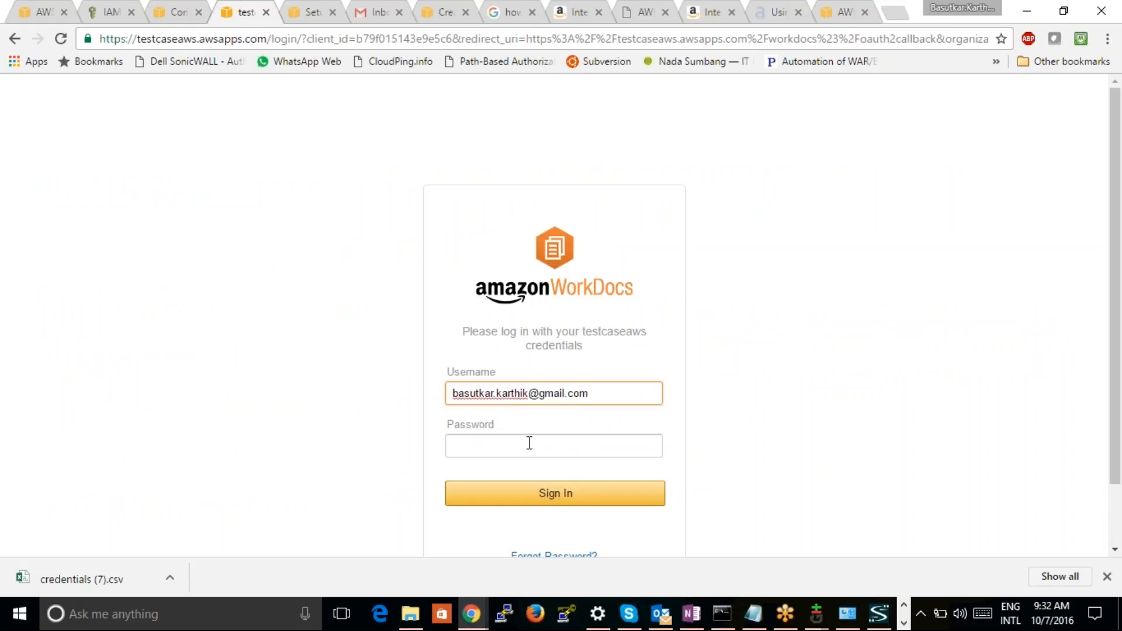
pyautogui.click(529, 443)
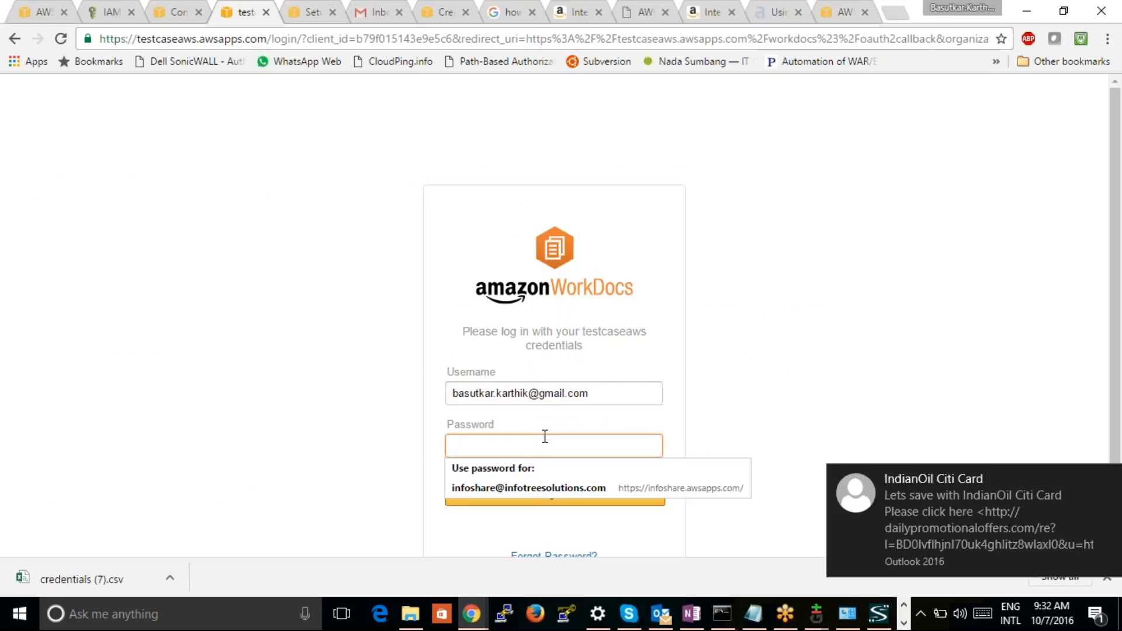
pyautogui.click(834, 291)
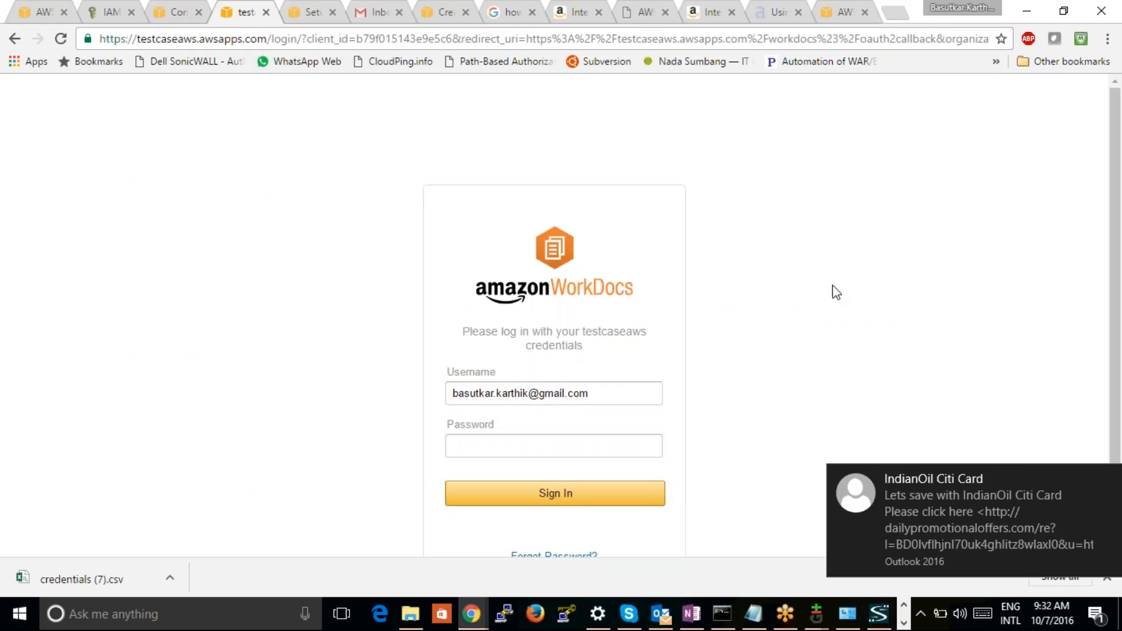
# Open the WorkDocs password recovery form and enter the Gmail address as the username
pyautogui.click(563, 557)
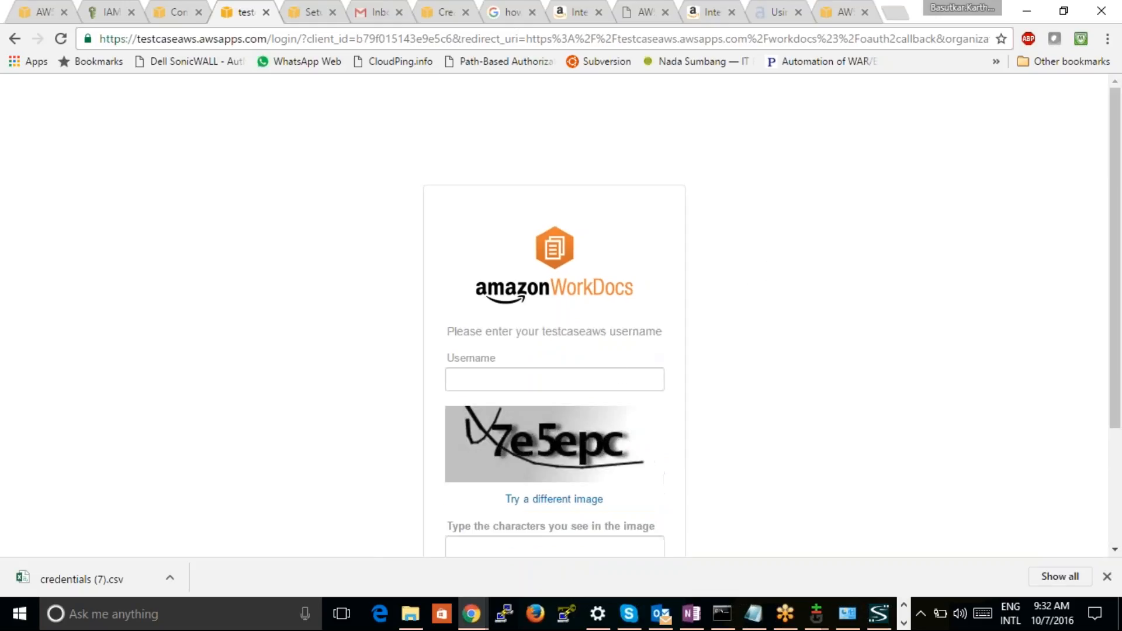
pyautogui.click(621, 378)
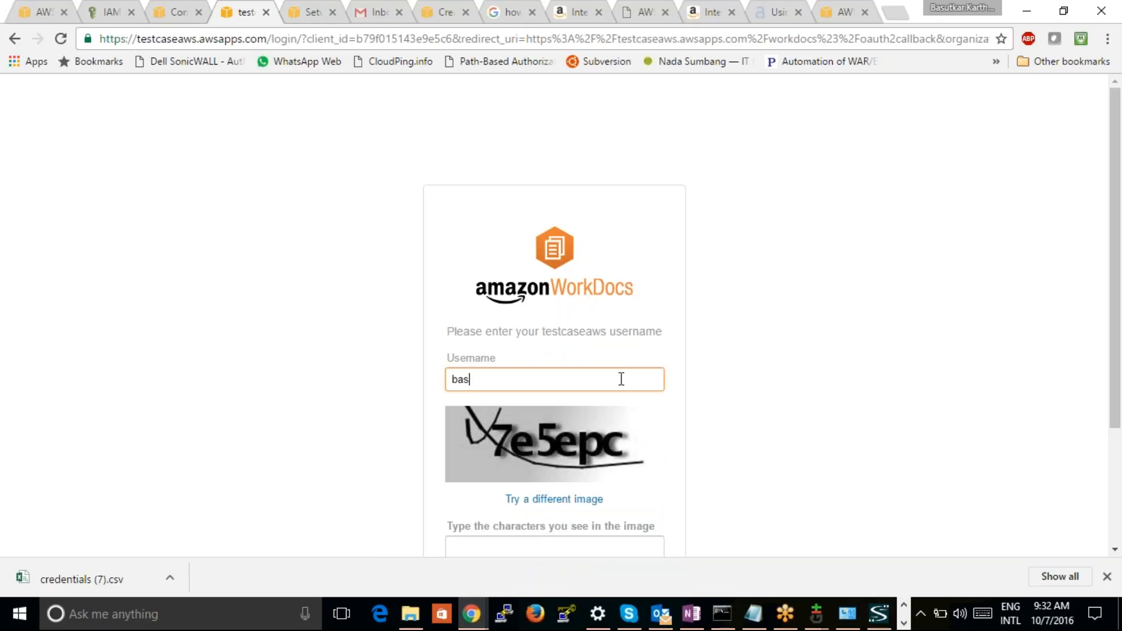
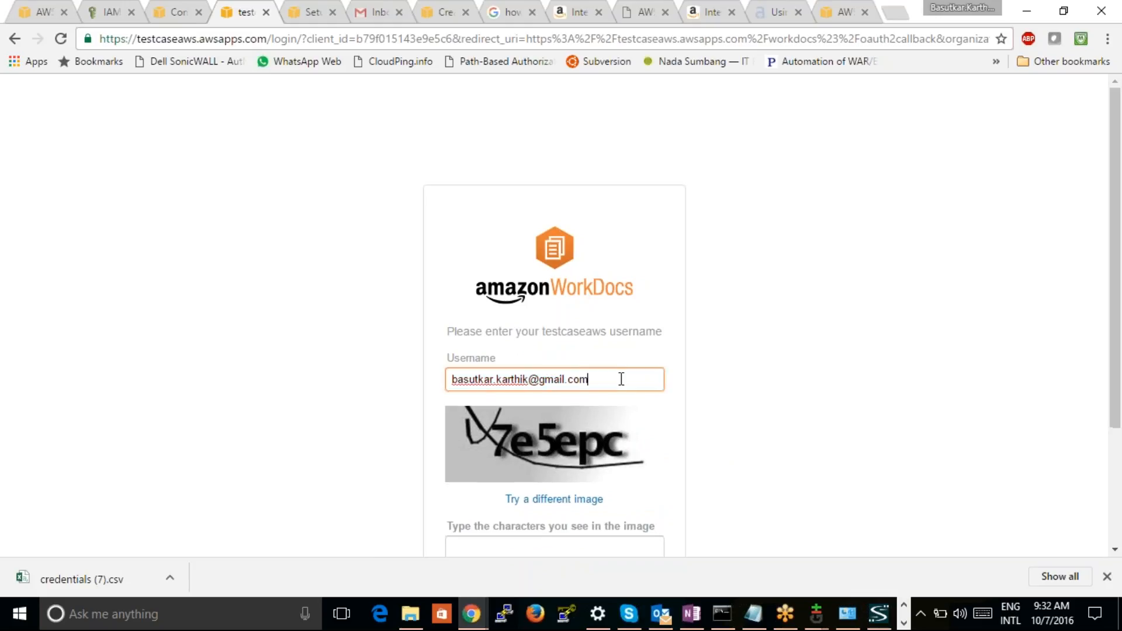
# Try to submit the password recovery request with the characters read from the first captcha image
pyautogui.click(529, 549)
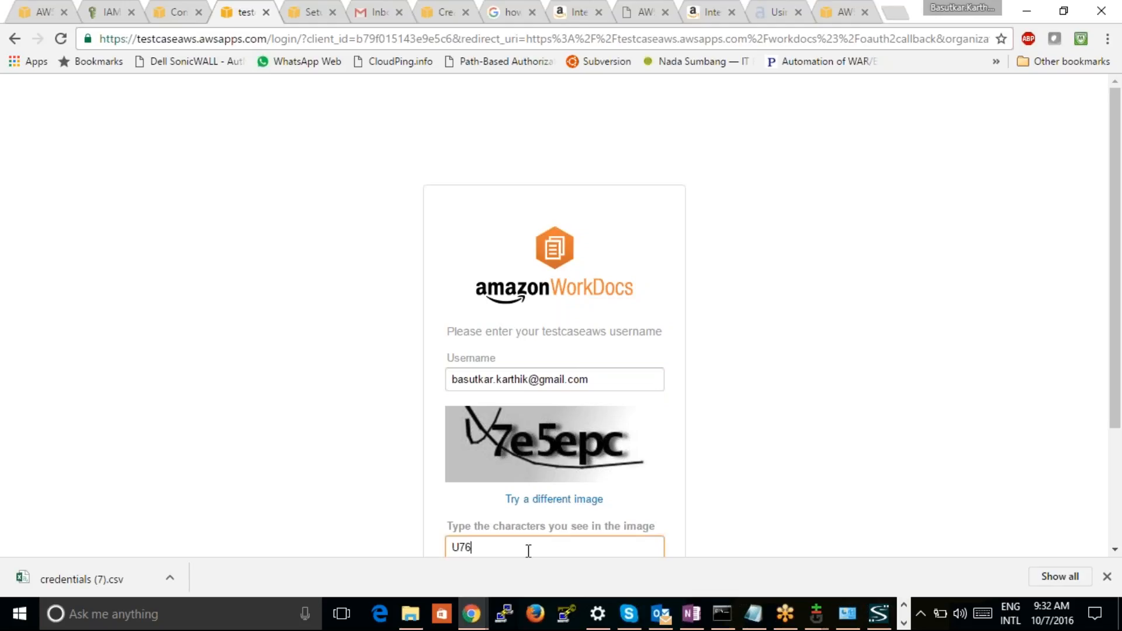
pyautogui.write('U765epc')
pyautogui.click(905, 440)
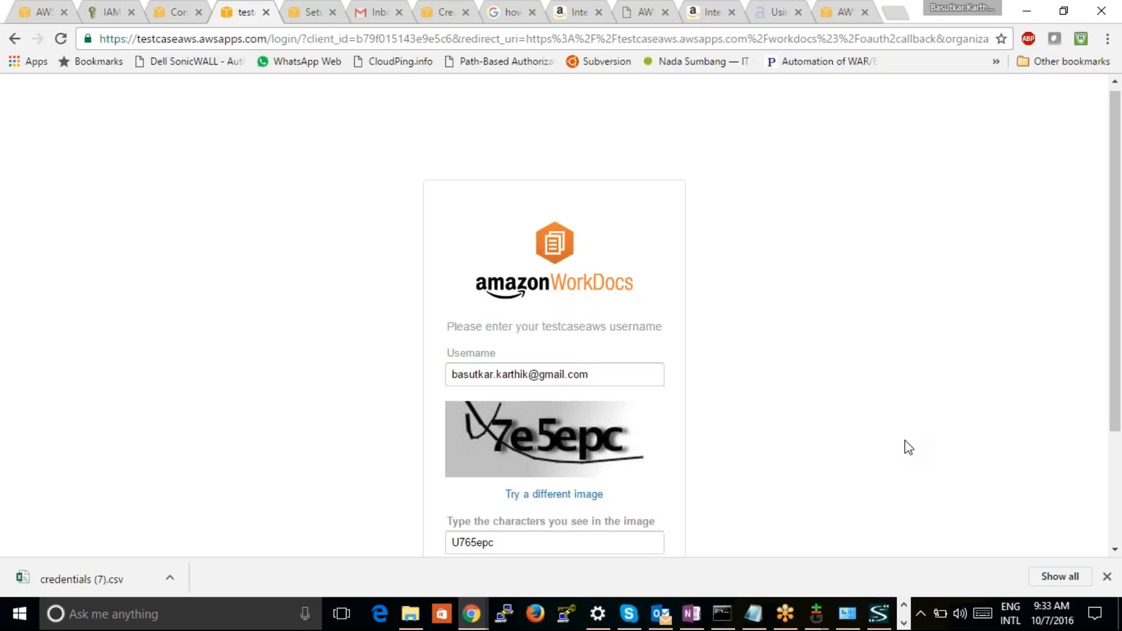
pyautogui.scroll(-2, 905, 440)
pyautogui.scroll(-1, 904, 446)
pyautogui.click(637, 455)
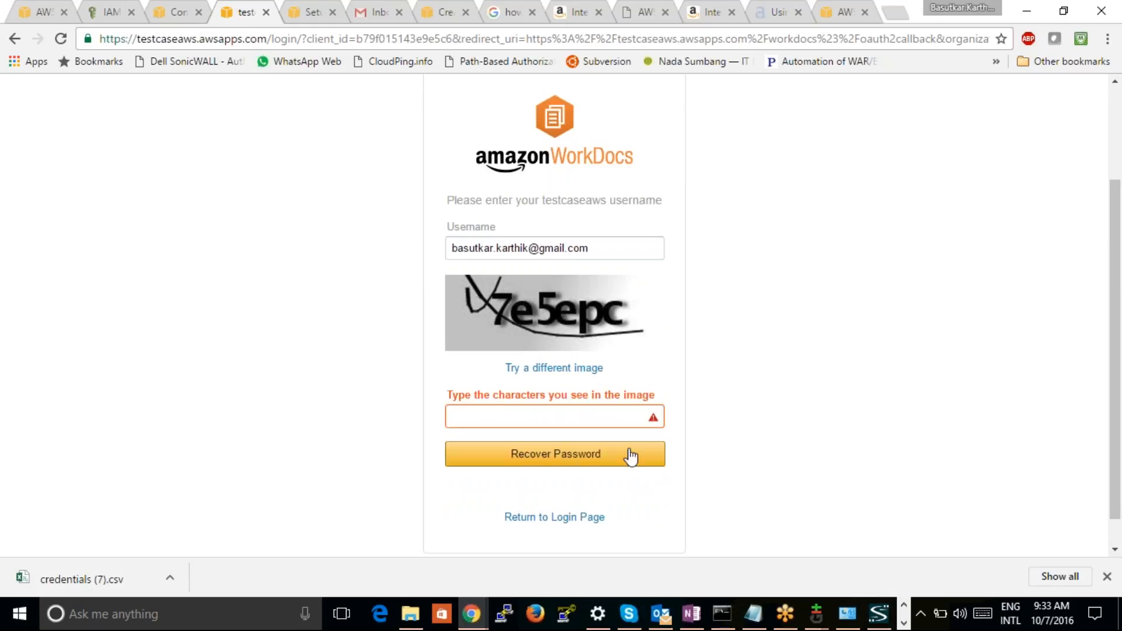
# Enter the characters from each new captcha image and resubmit the WorkDocs password recovery request
pyautogui.click(590, 421)
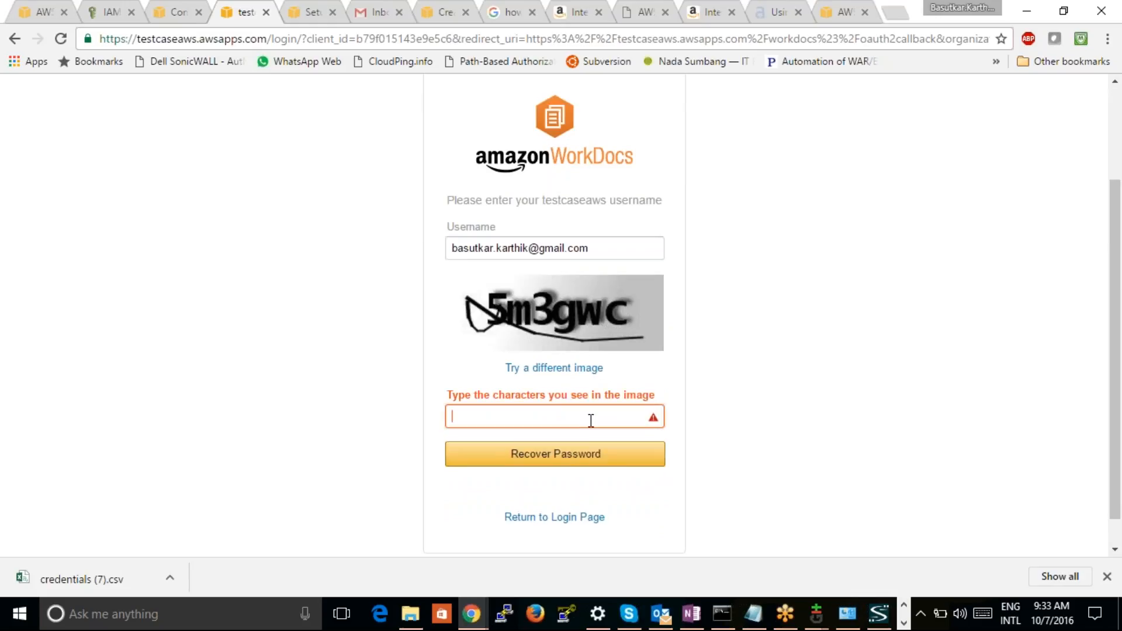
pyautogui.write('5m3')
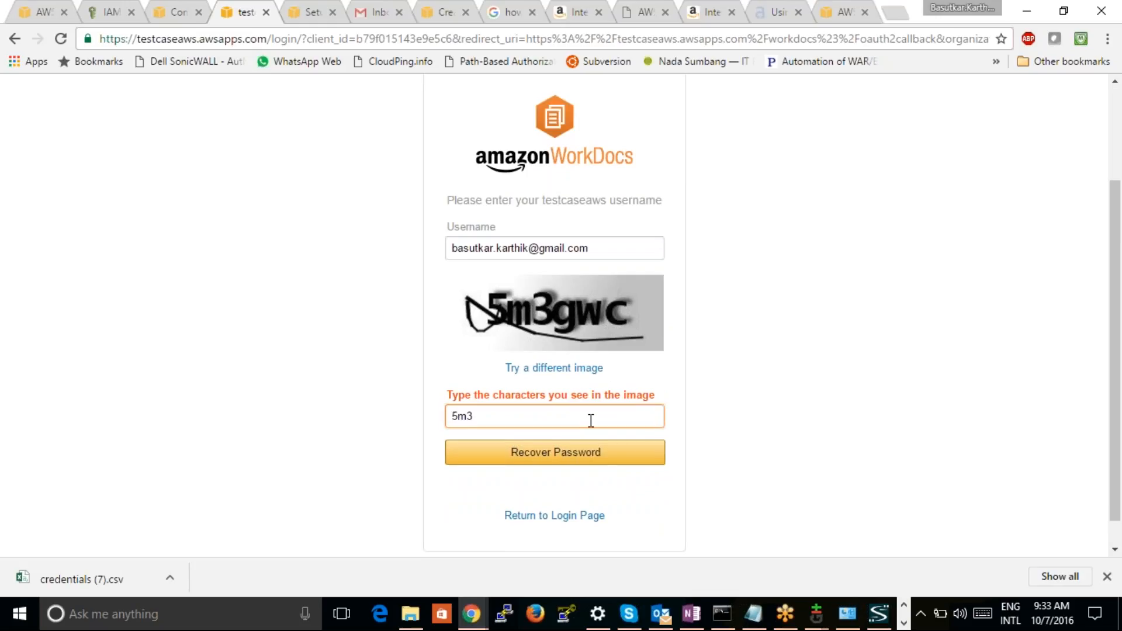
pyautogui.write('gwc')
pyautogui.click(589, 459)
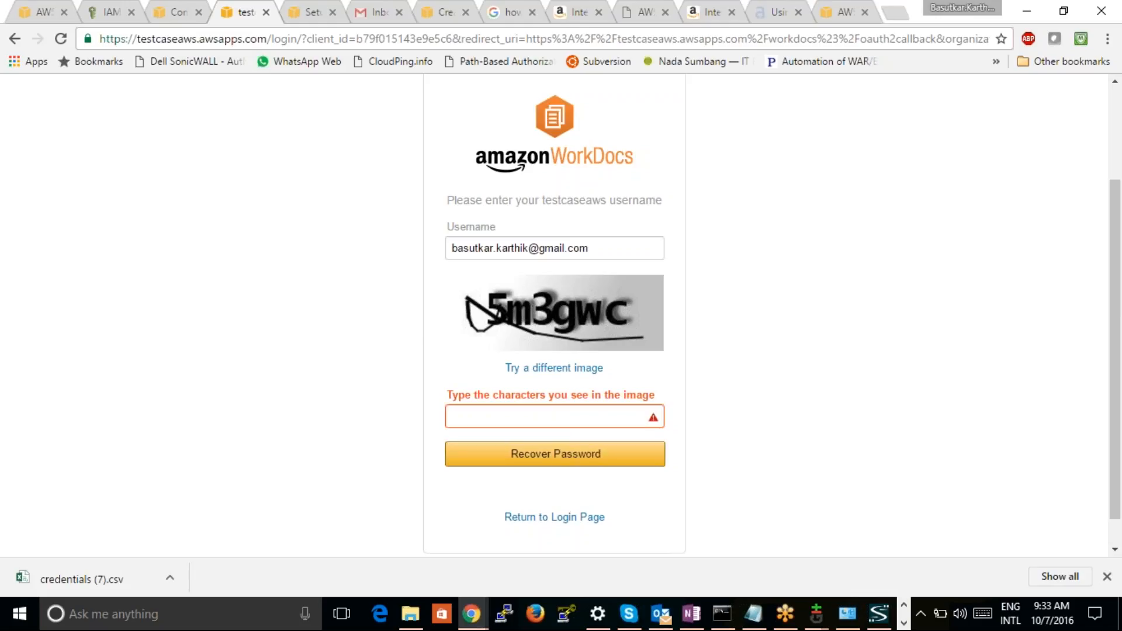
pyautogui.click(574, 412)
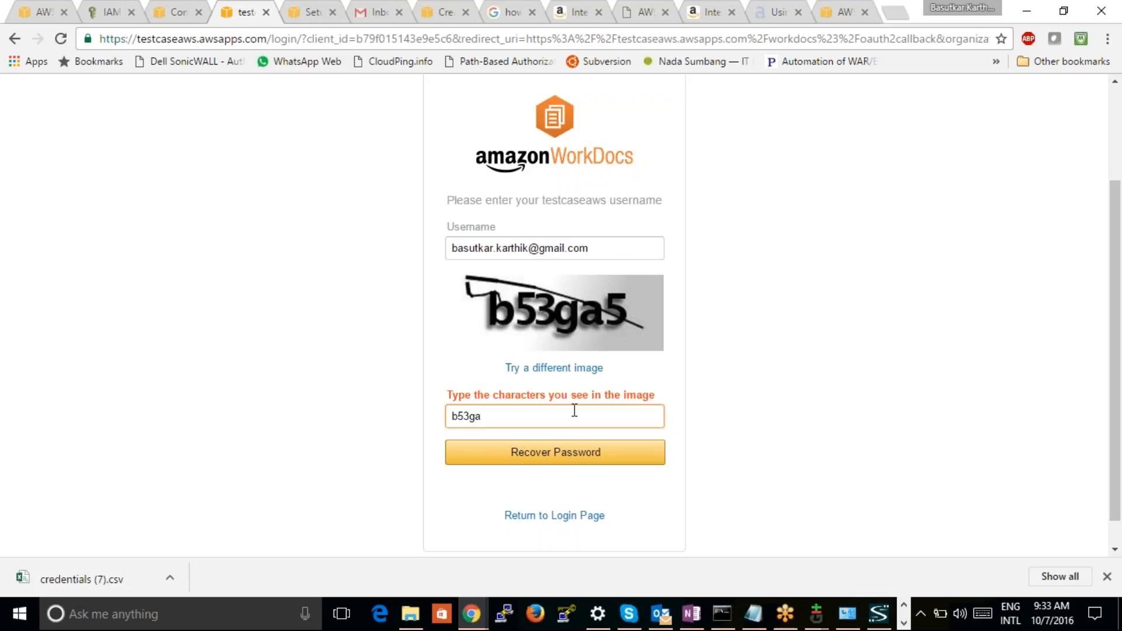
pyautogui.click(581, 462)
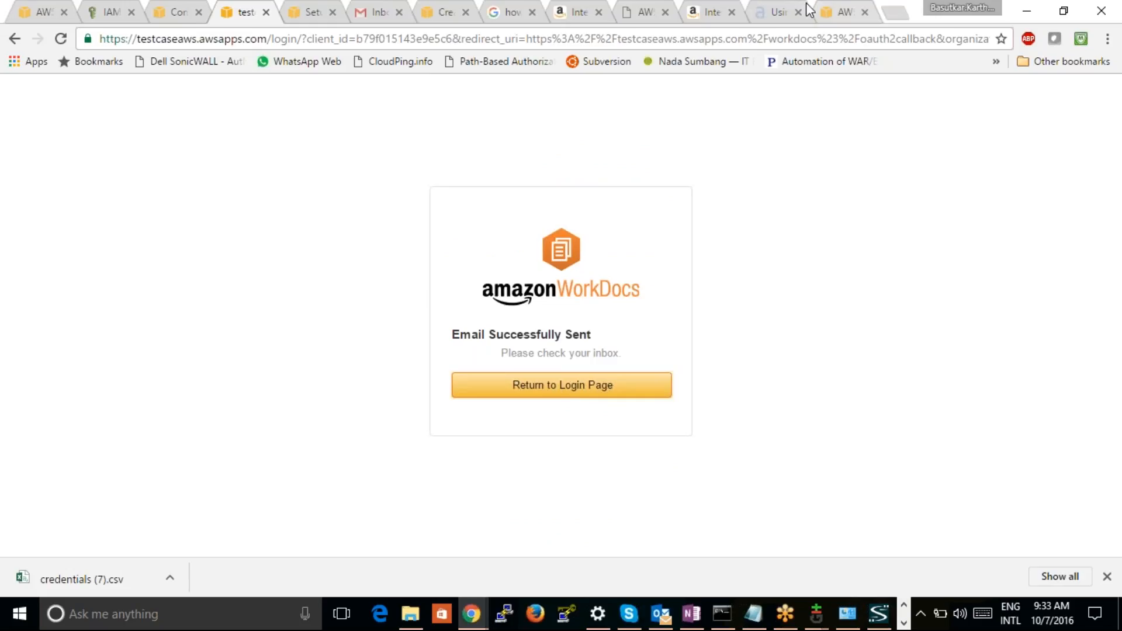
# Switch to the Gmail inbox and reload it to check for the WorkDocs password recovery e-mail
pyautogui.click(372, 13)
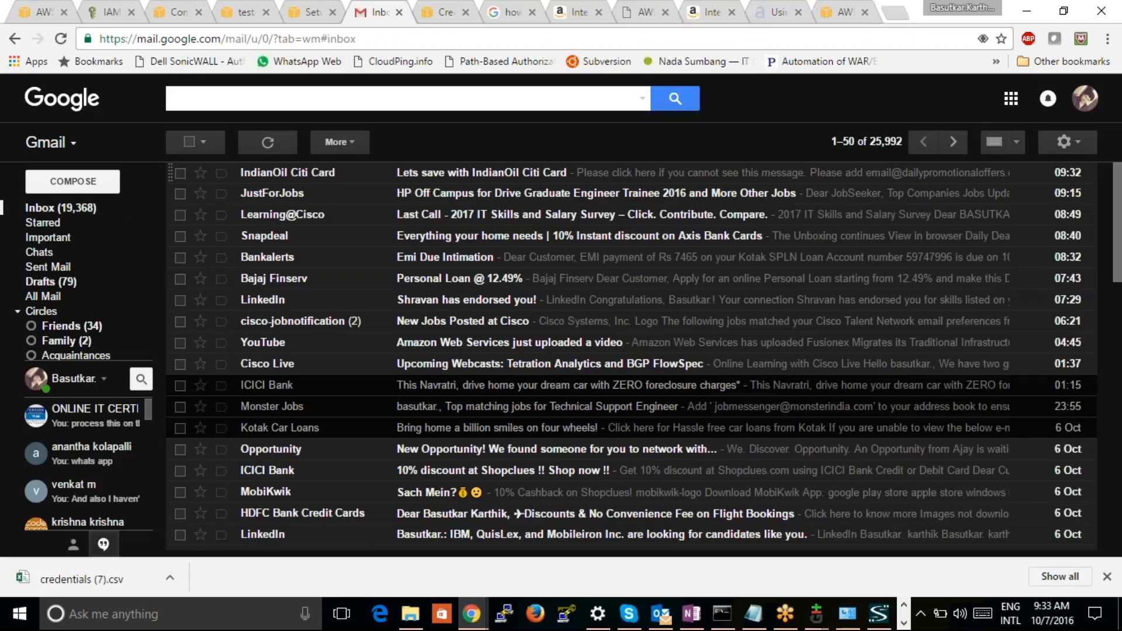
pyautogui.click(59, 41)
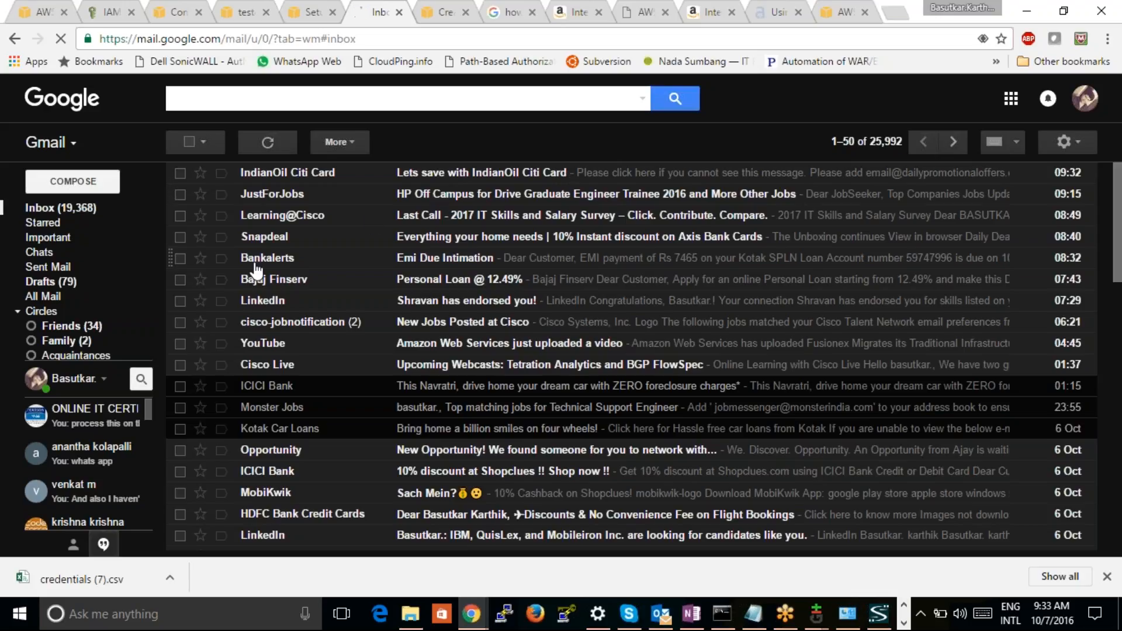
pyautogui.moveTo(73, 242)
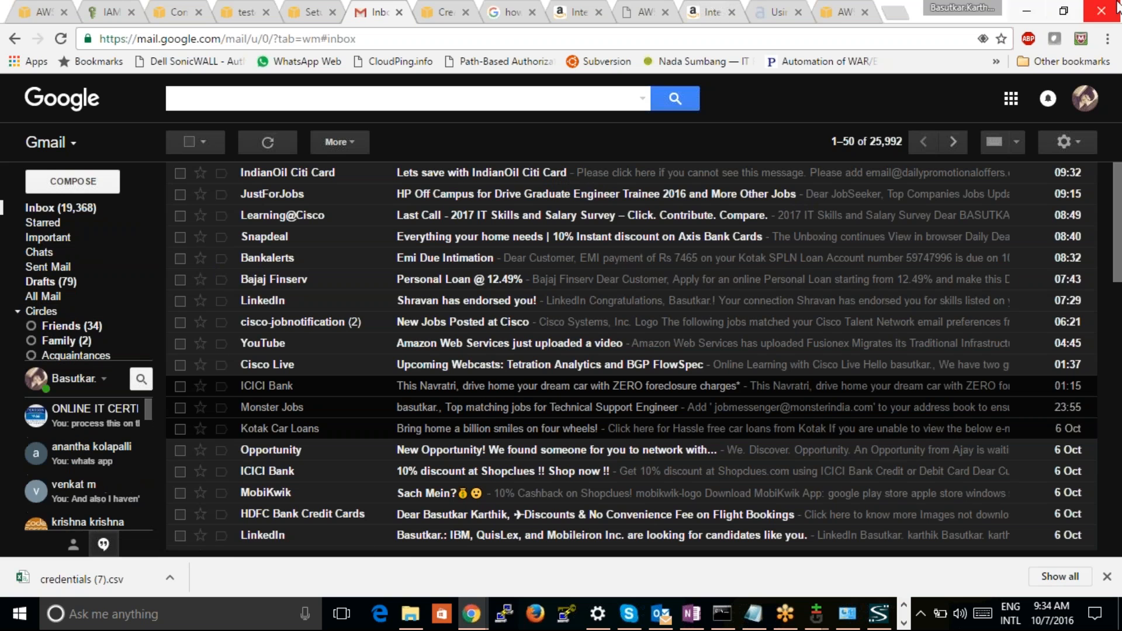
# Reorder the browser tabs, moving the alestic CodeCommit article to the end and an Amazon page ahead of Gmail
pyautogui.click(818, 14)
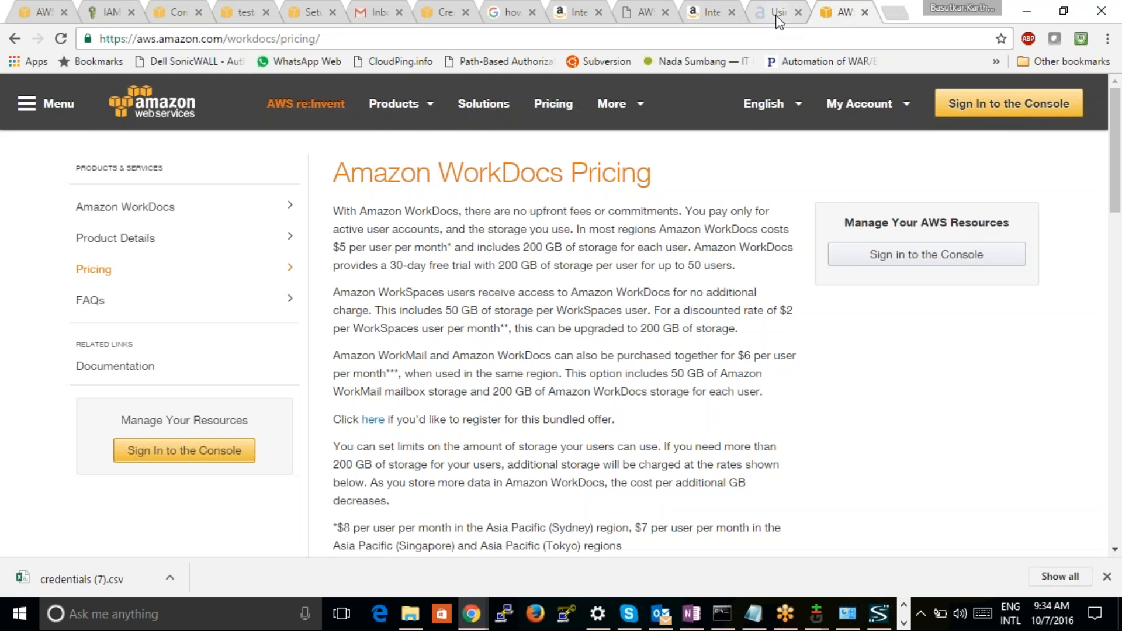
pyautogui.moveTo(777, 18); pyautogui.dragTo(844, 15)
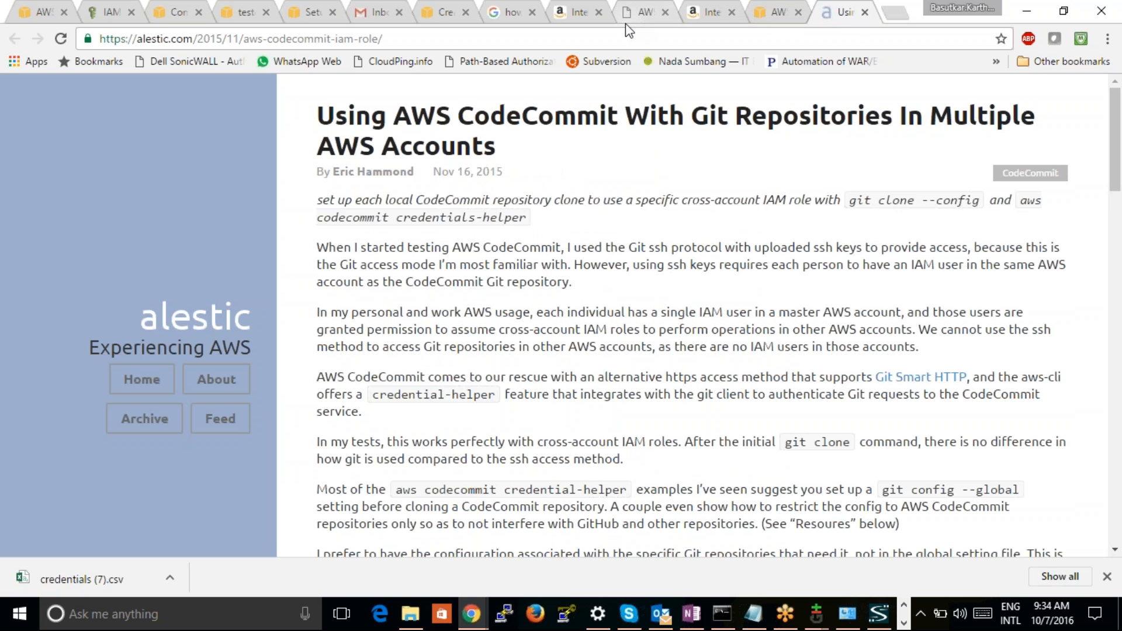
pyautogui.moveTo(578, 14); pyautogui.dragTo(397, 9)
# Reload the Gmail inbox, look through the Spam folder for the WorkDocs recovery e-mail, and return to the inbox
pyautogui.click(436, 16)
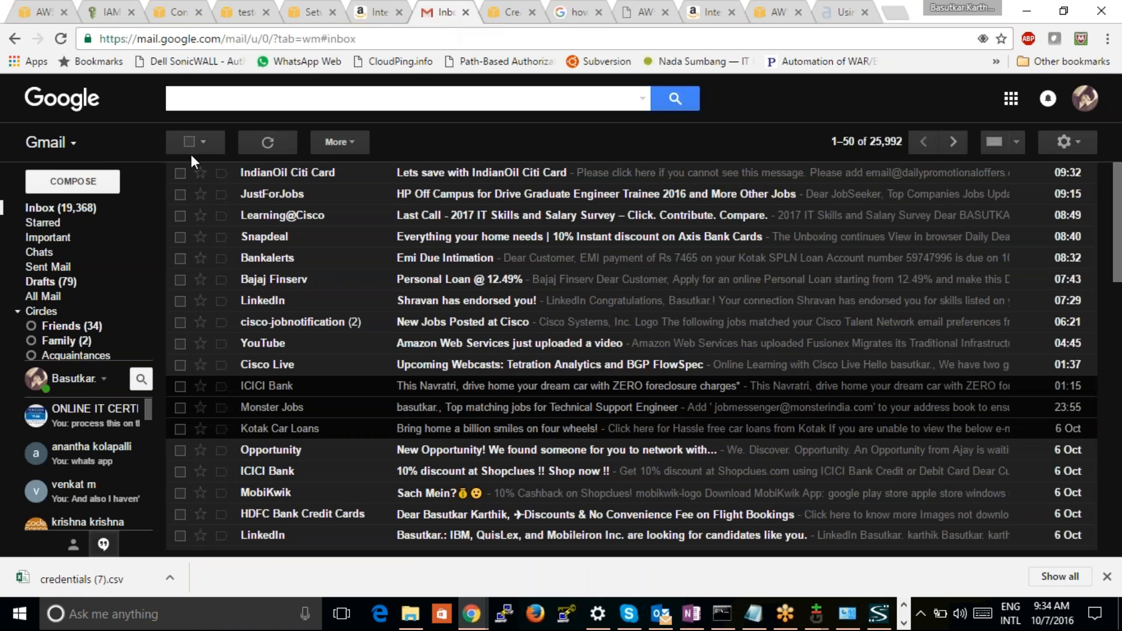
pyautogui.click(62, 45)
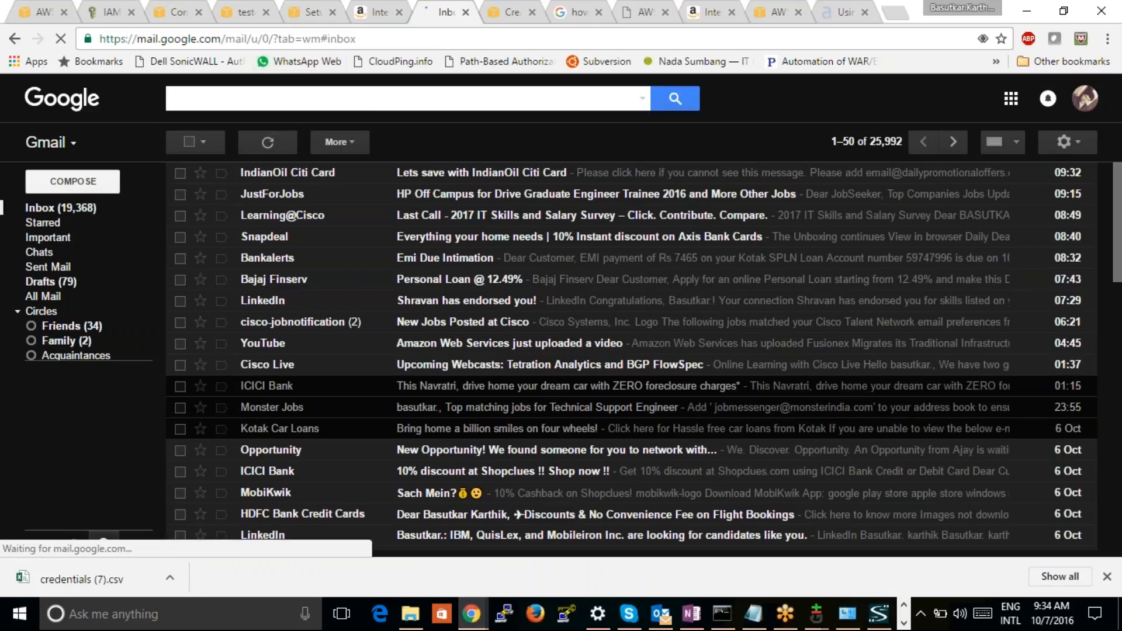
pyautogui.moveTo(19, 315)
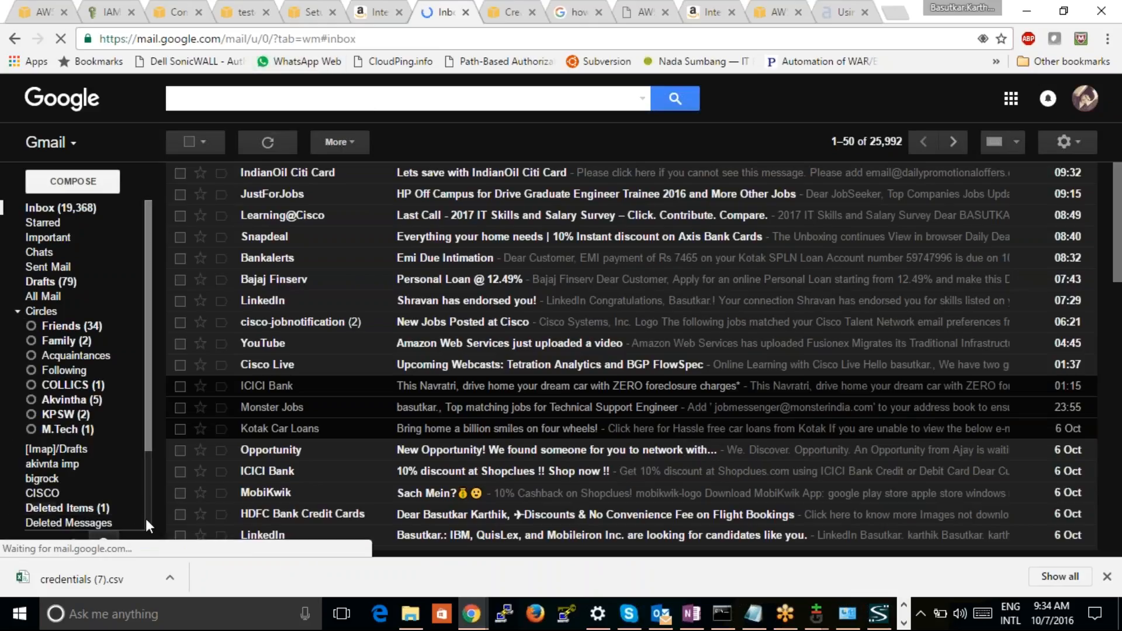
pyautogui.scroll(-2, 146, 520)
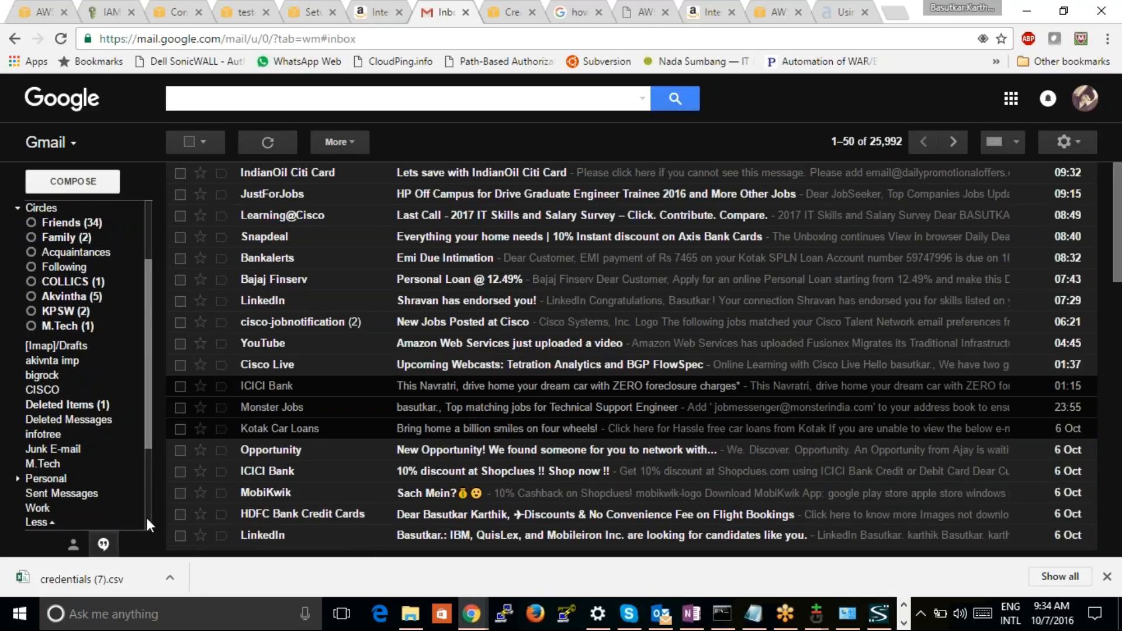
pyautogui.scroll(-3, 146, 518)
pyautogui.click(55, 399)
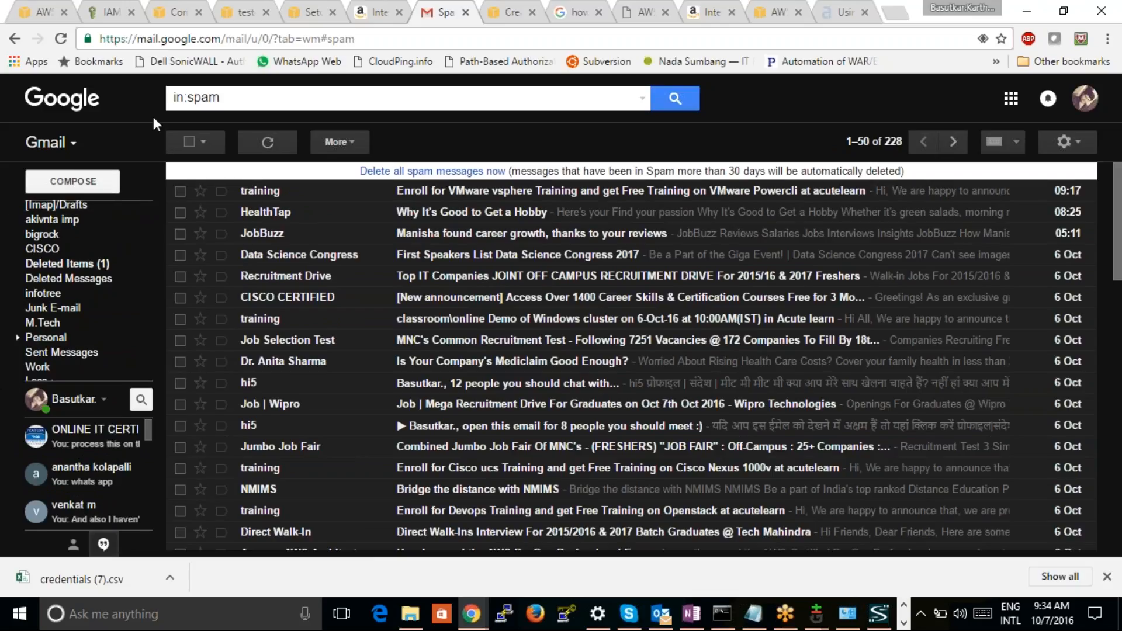
pyautogui.moveTo(140, 357)
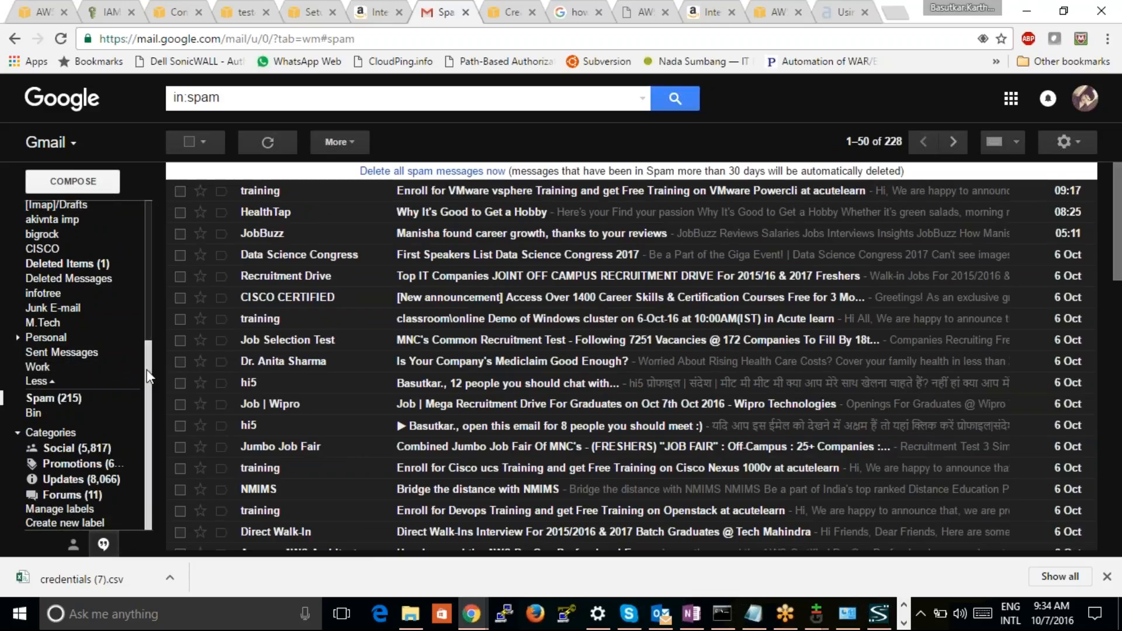
pyautogui.scroll(3, 114, 319)
pyautogui.scroll(3, 117, 263)
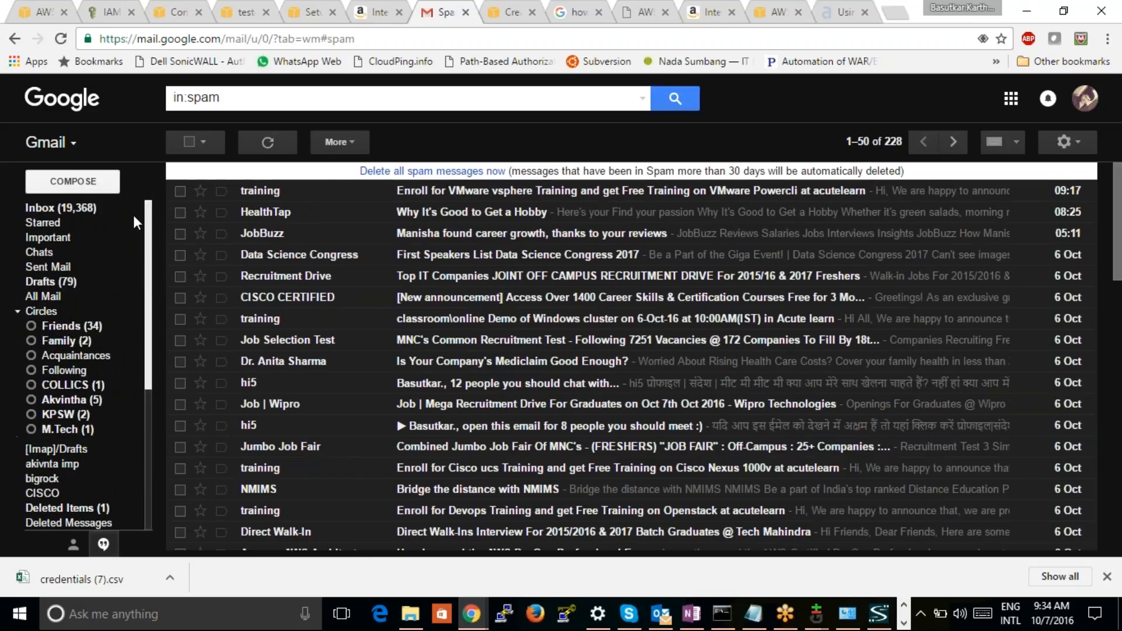
pyautogui.click(47, 209)
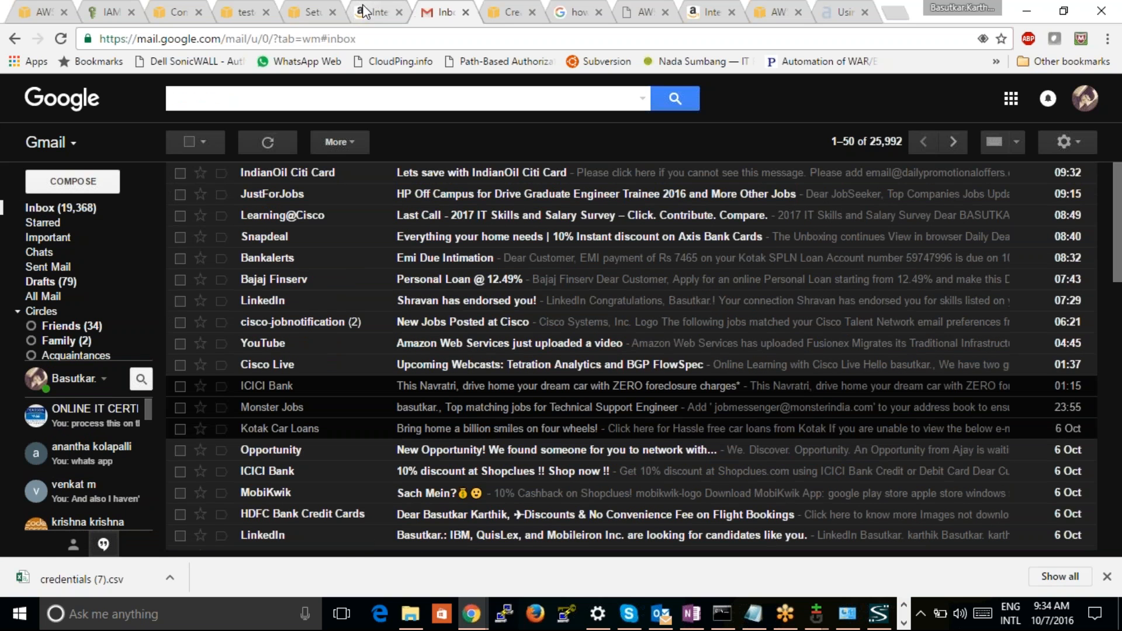
# Look through the CodeCommit guide, WorkDocs and GoToMeeting pages in both browser windows for the WorkDocs site console
pyautogui.click(298, 13)
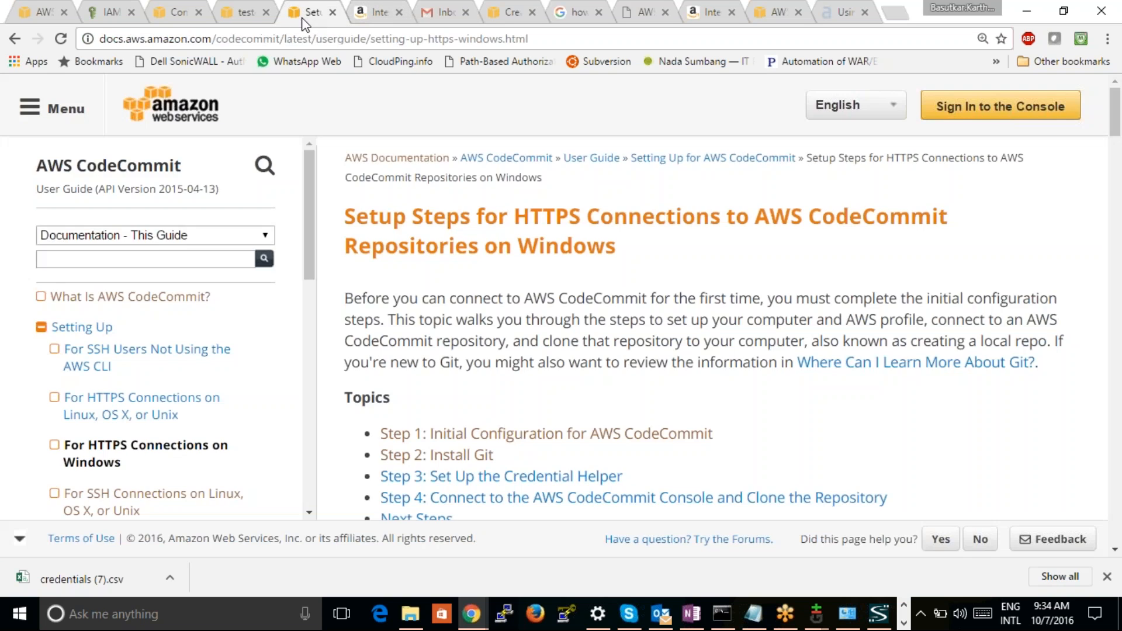
pyautogui.click(177, 13)
pyautogui.click(43, 14)
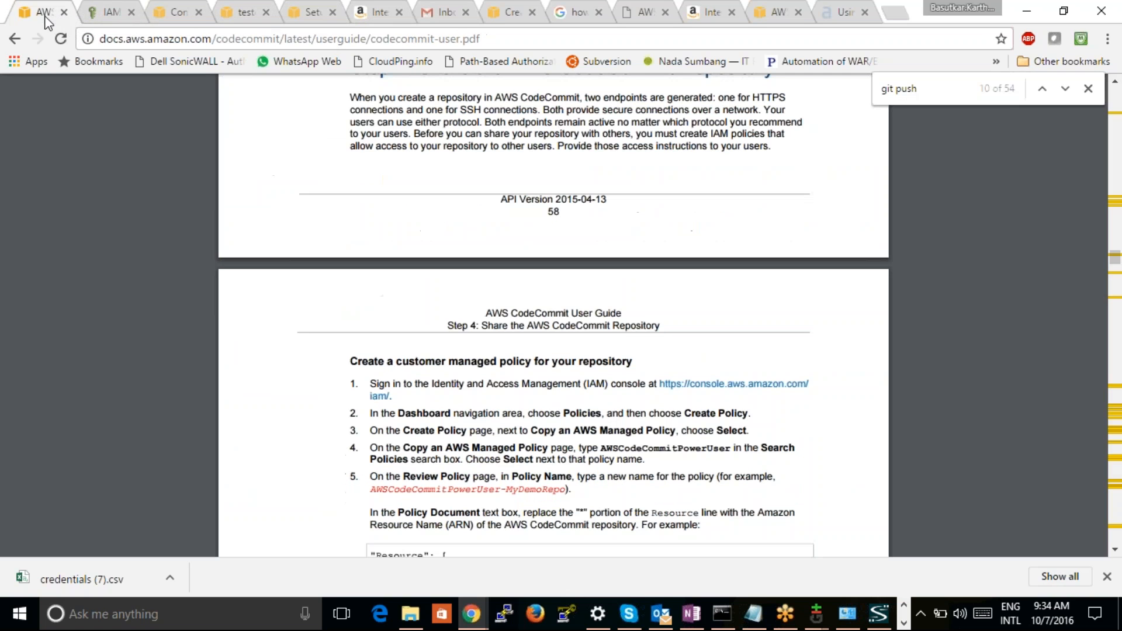
pyautogui.moveTo(483, 614)
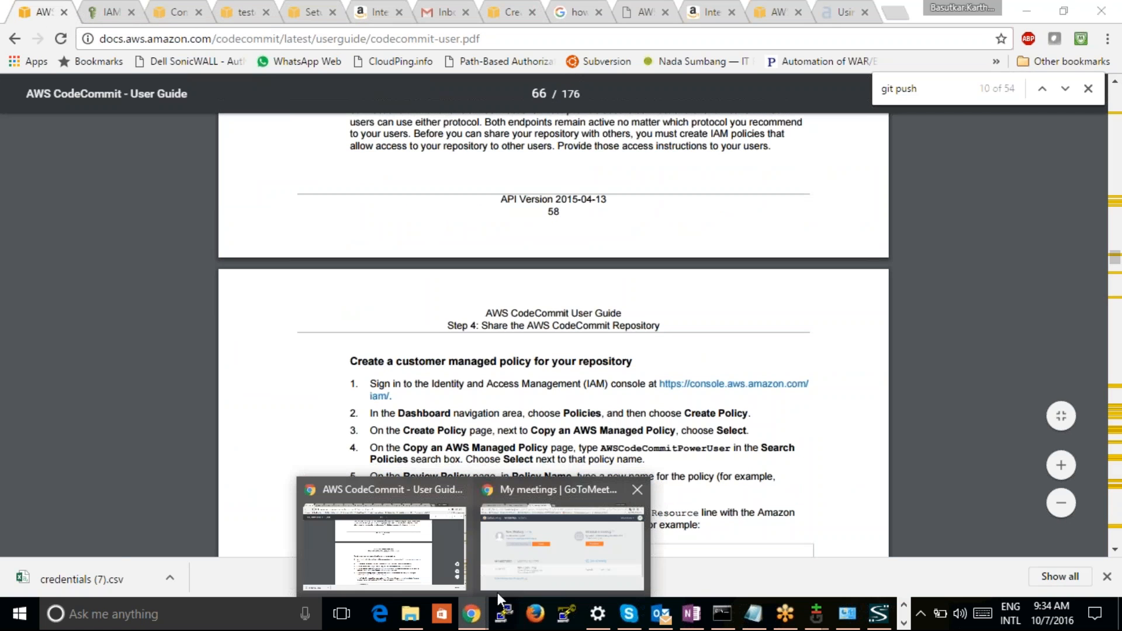
pyautogui.click(517, 490)
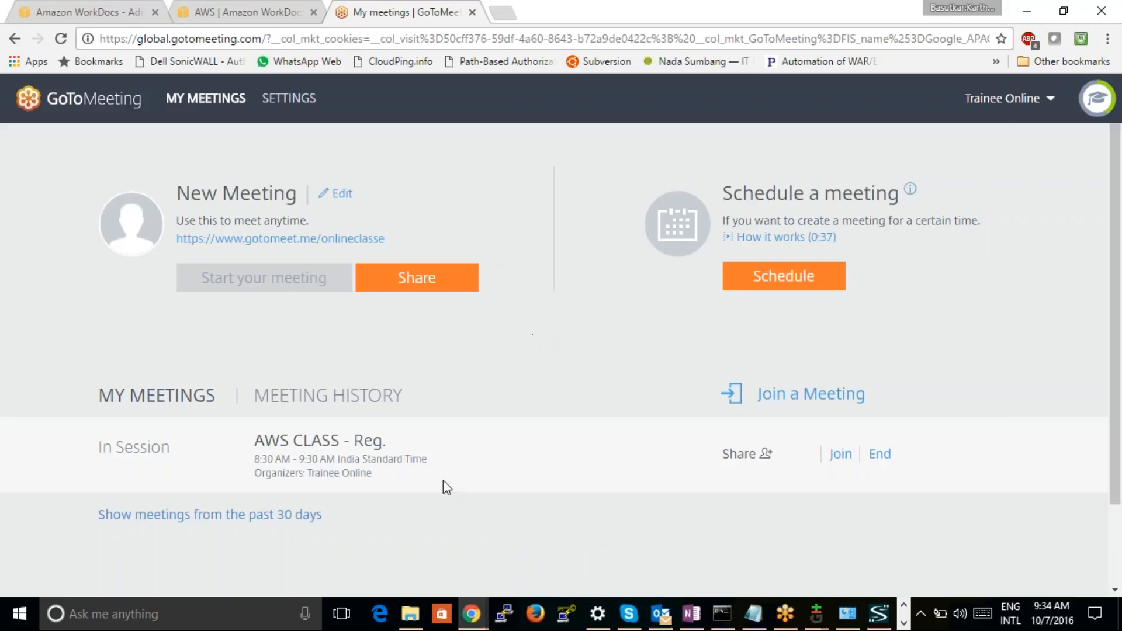
pyautogui.moveTo(472, 613)
pyautogui.click(86, 7)
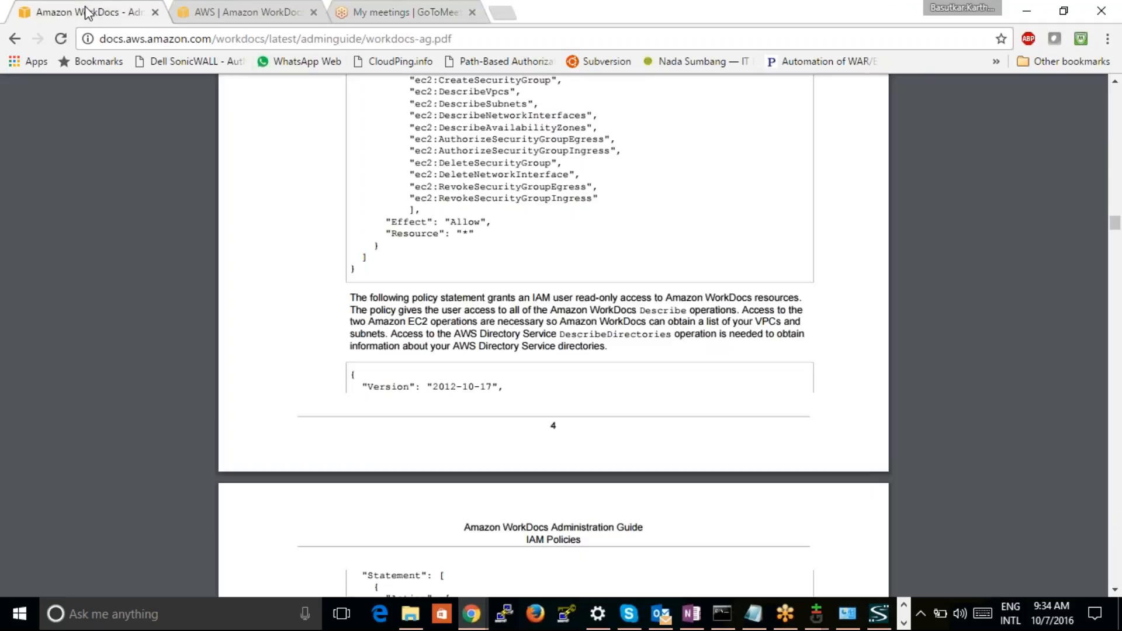
pyautogui.click(213, 13)
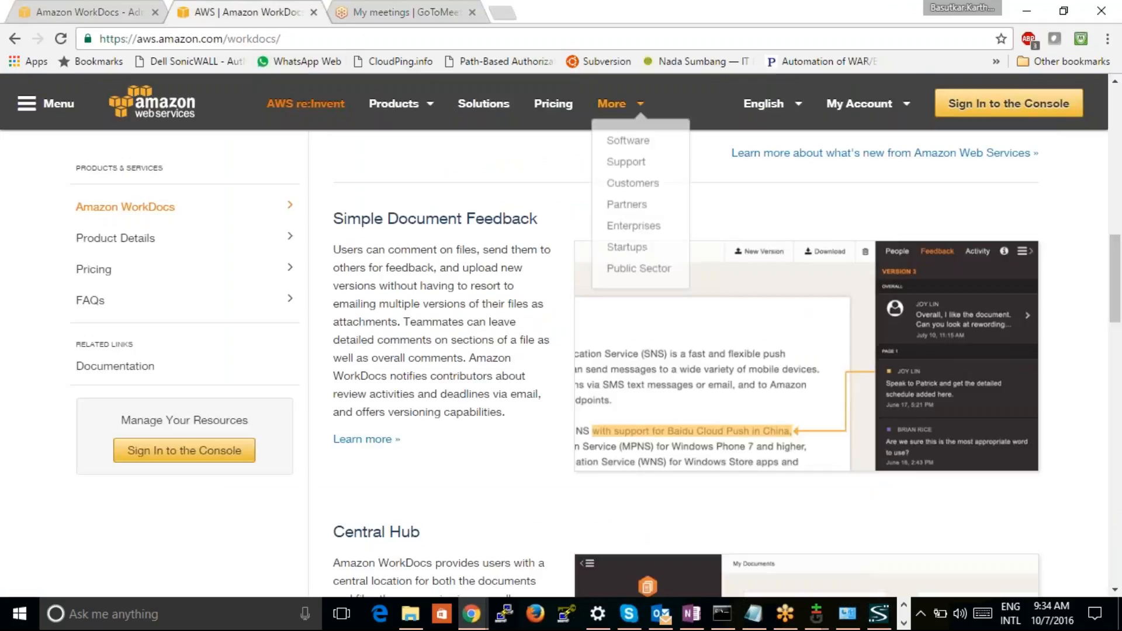
pyautogui.moveTo(472, 613)
pyautogui.click(383, 571)
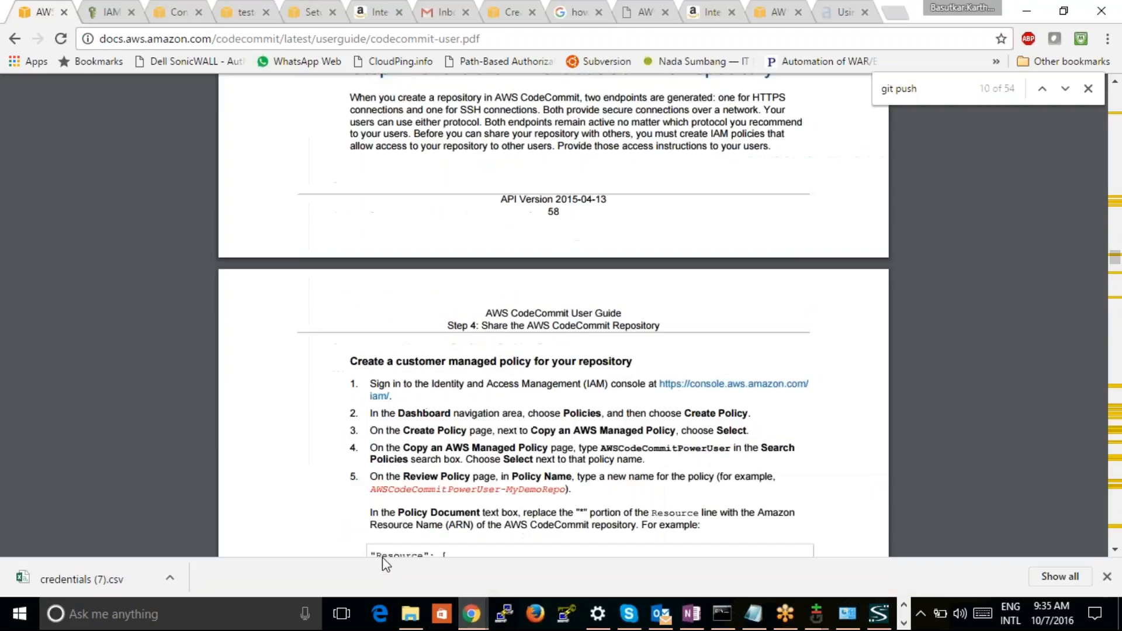
pyautogui.click(529, 593)
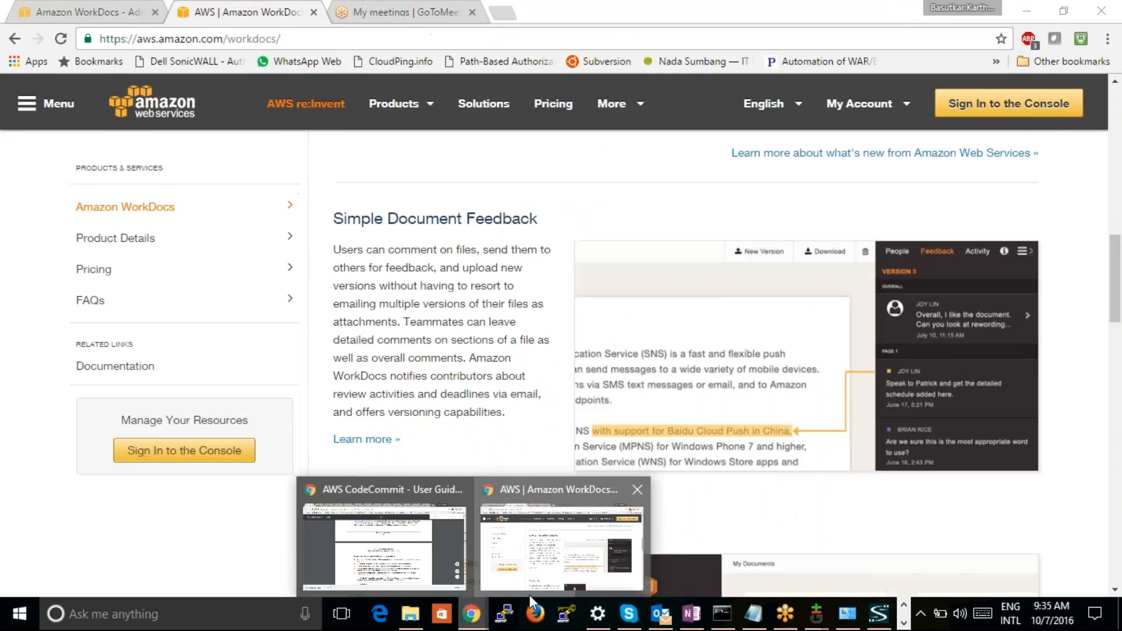
pyautogui.click(418, 578)
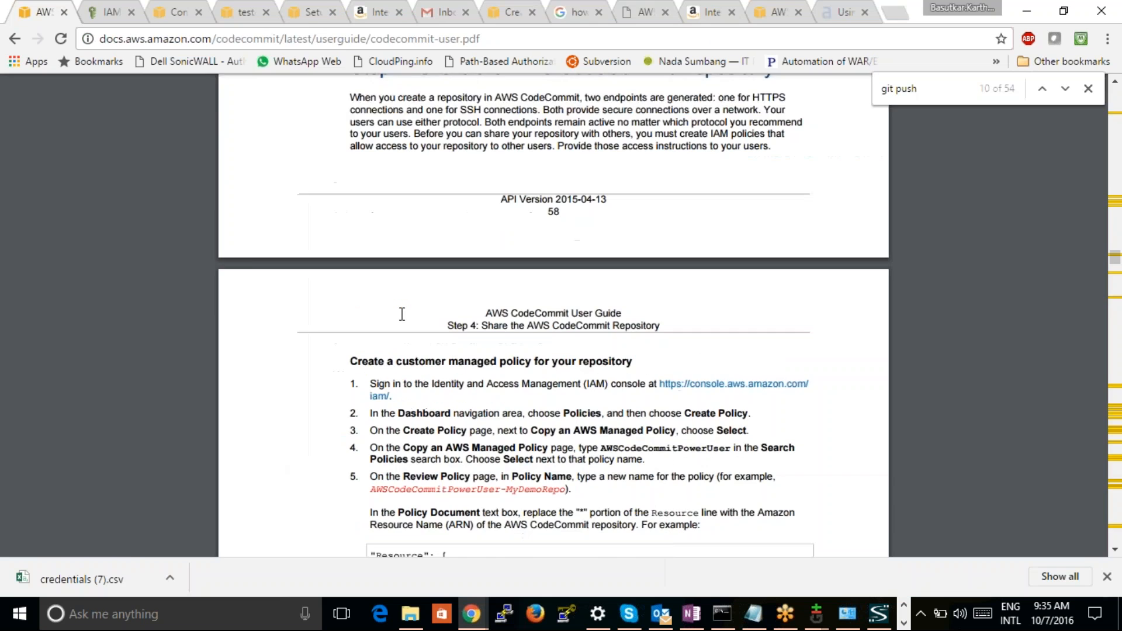
# Check the remaining CodeCommit documentation, blog and search pages for the WorkDocs site console
pyautogui.click(513, 12)
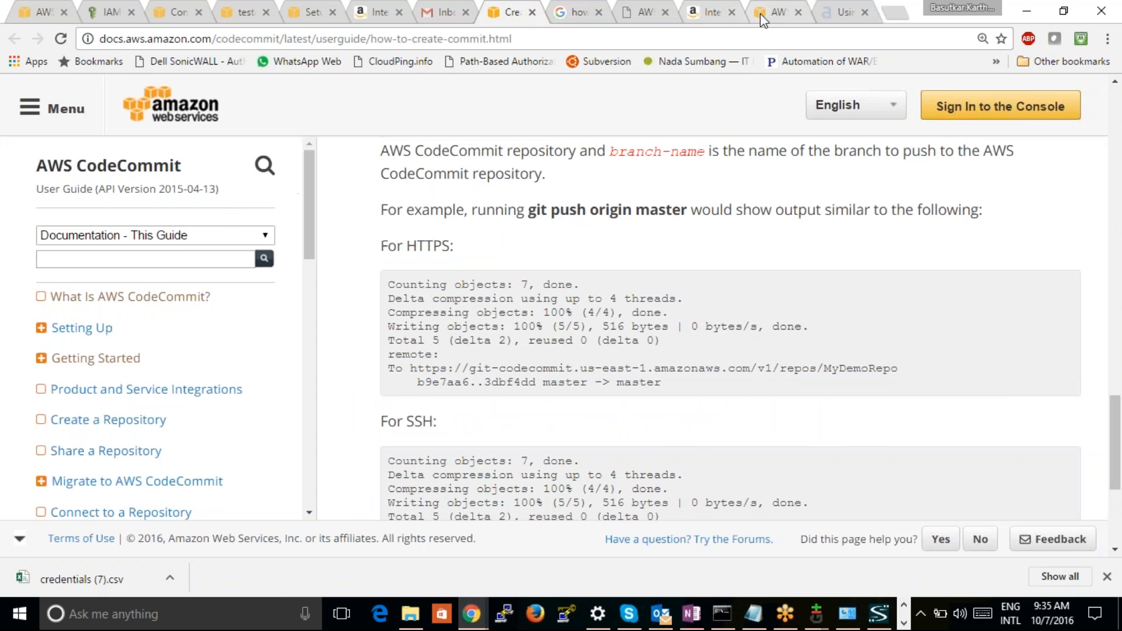
pyautogui.click(772, 18)
pyautogui.click(712, 11)
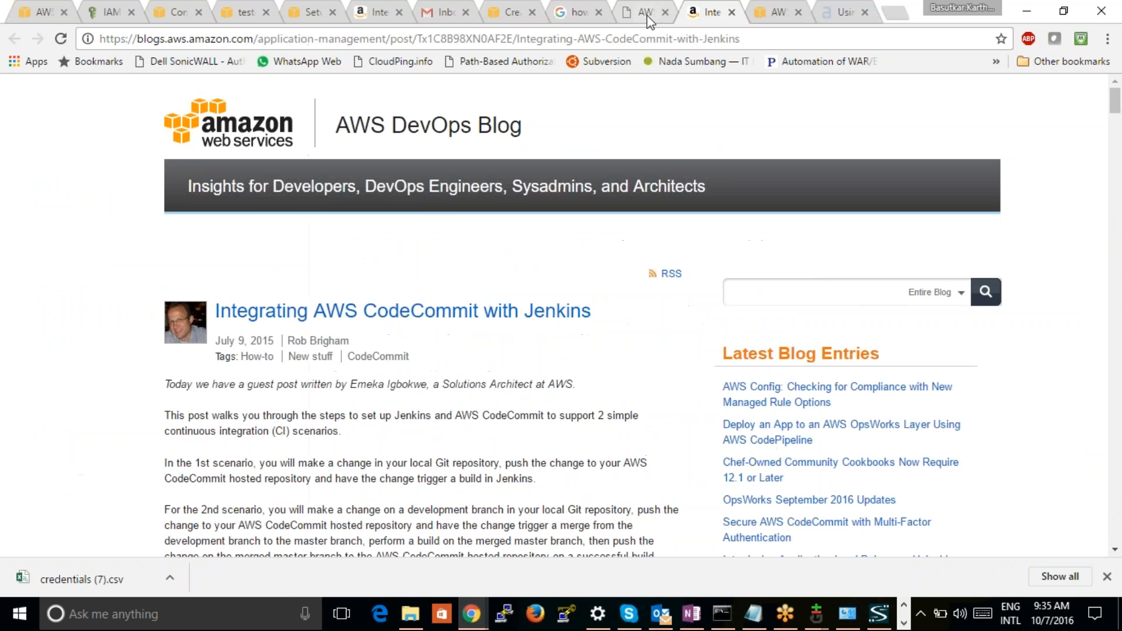
pyautogui.click(645, 11)
pyautogui.click(578, 13)
pyautogui.click(511, 12)
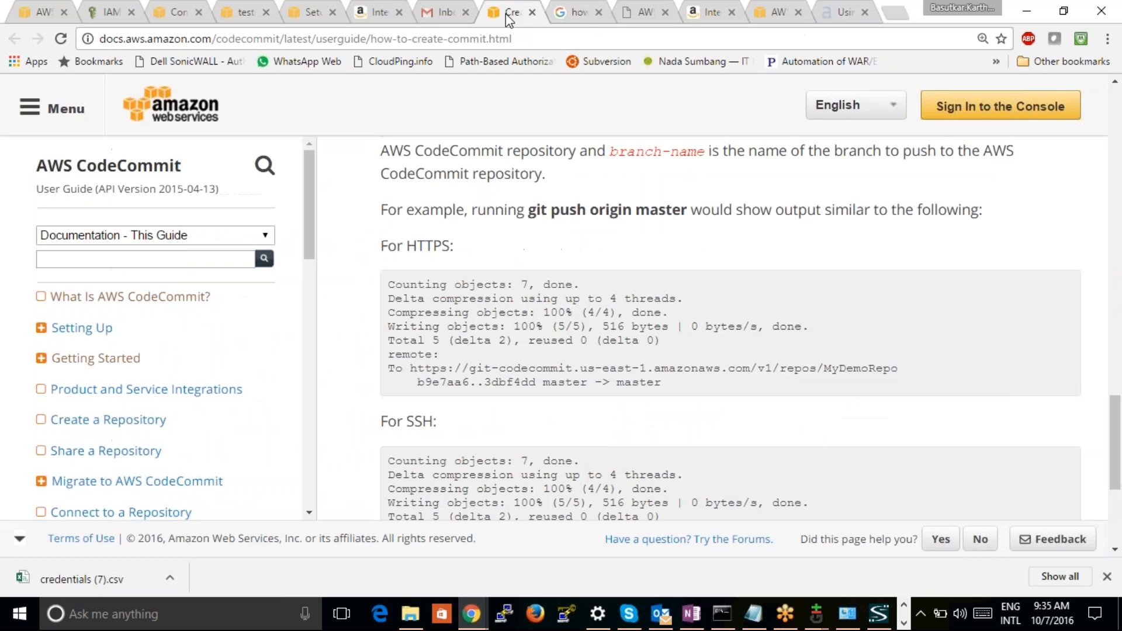
pyautogui.click(316, 17)
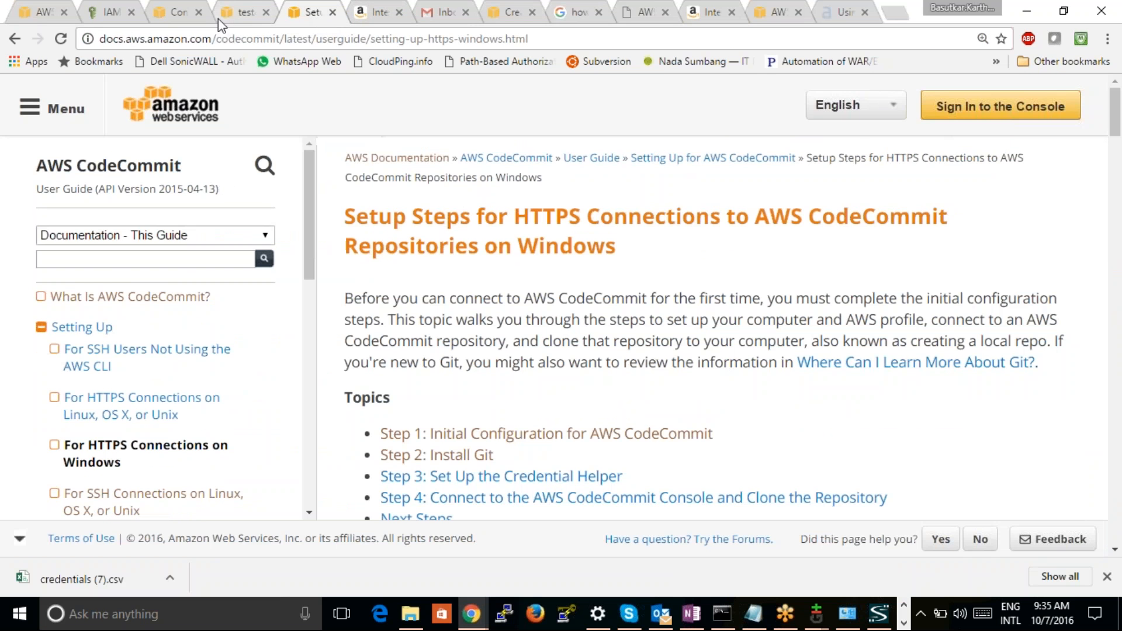
# Return from the WorkDocs e-mail confirmation to the testcaseaws login page and go back one page
pyautogui.click(238, 22)
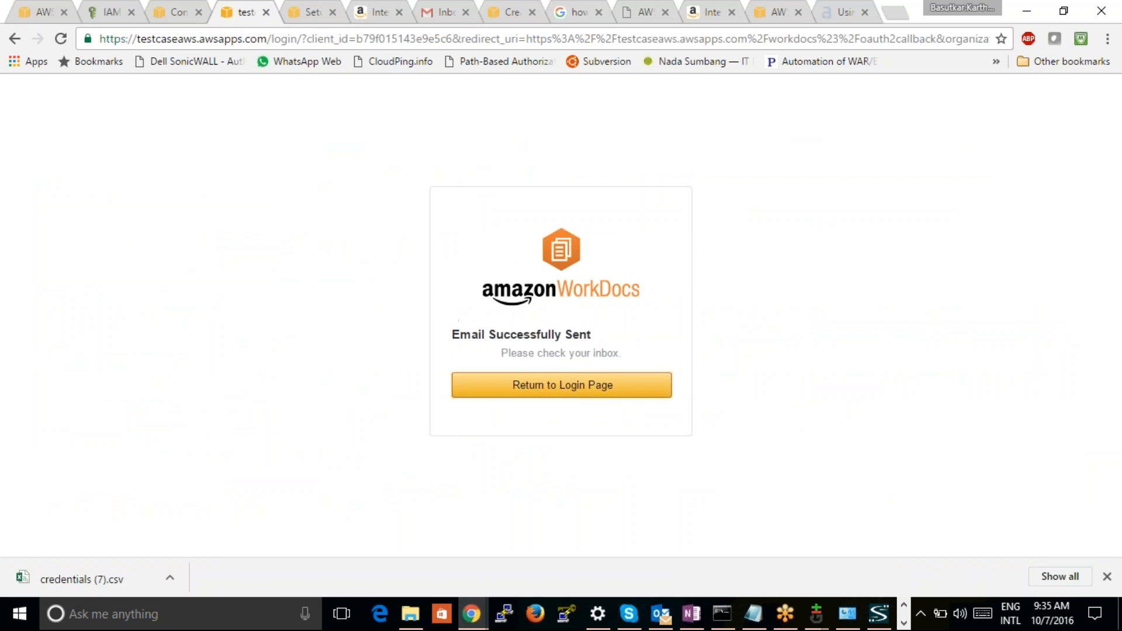
pyautogui.click(514, 385)
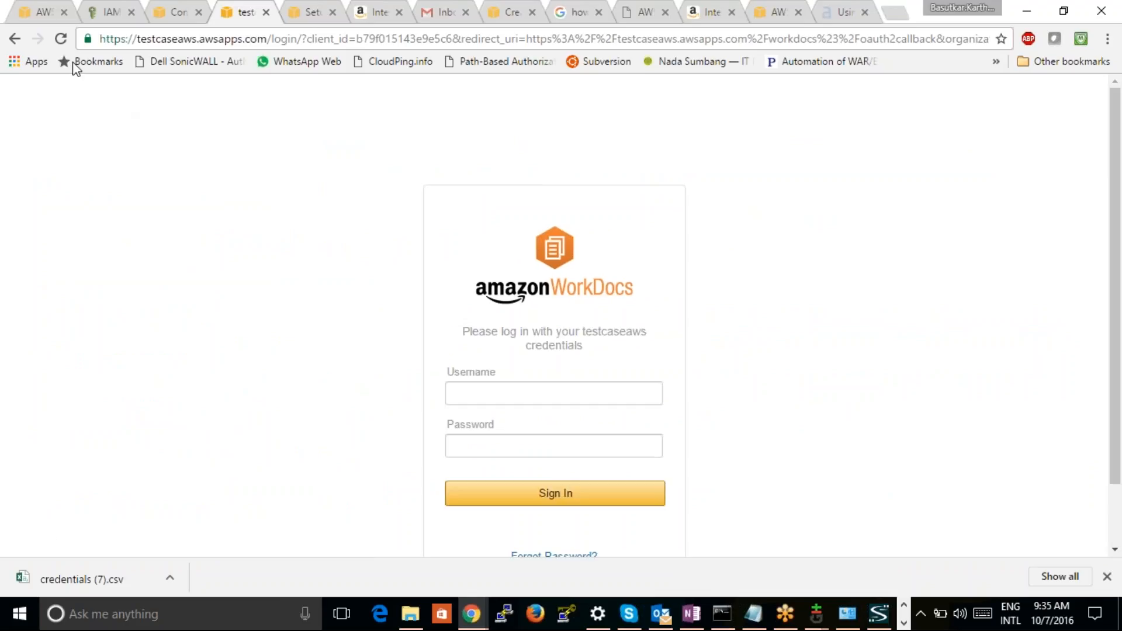
pyautogui.click(14, 39)
# Sign in to the AWS console, open the WorkDocs site list, and open the testcaseaws site before returning to the list
pyautogui.click(184, 20)
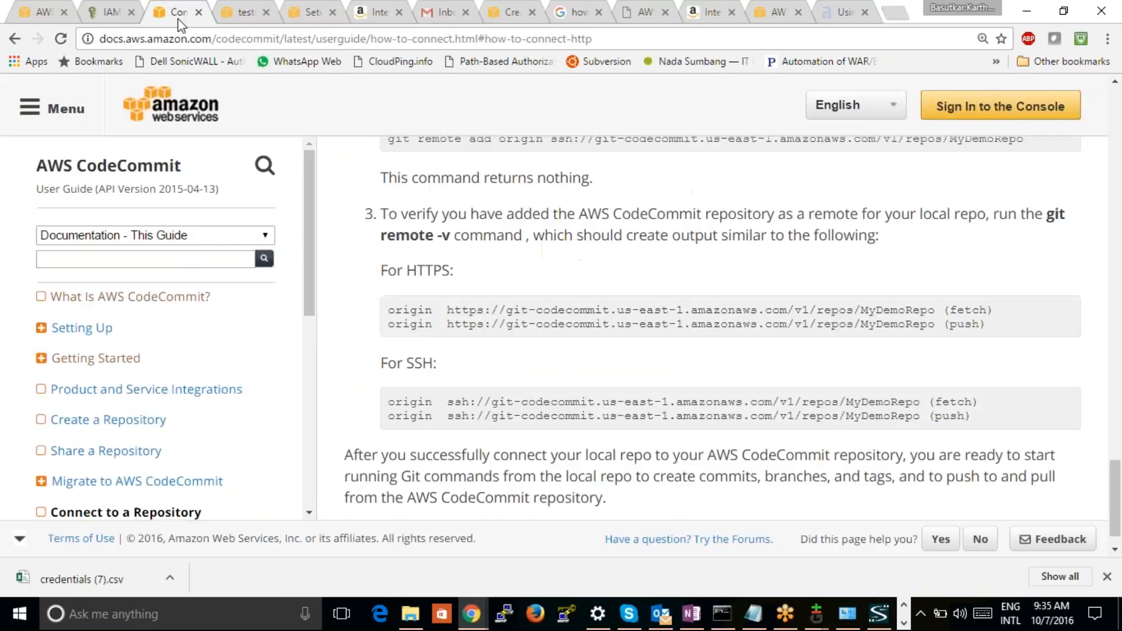
pyautogui.click(966, 109)
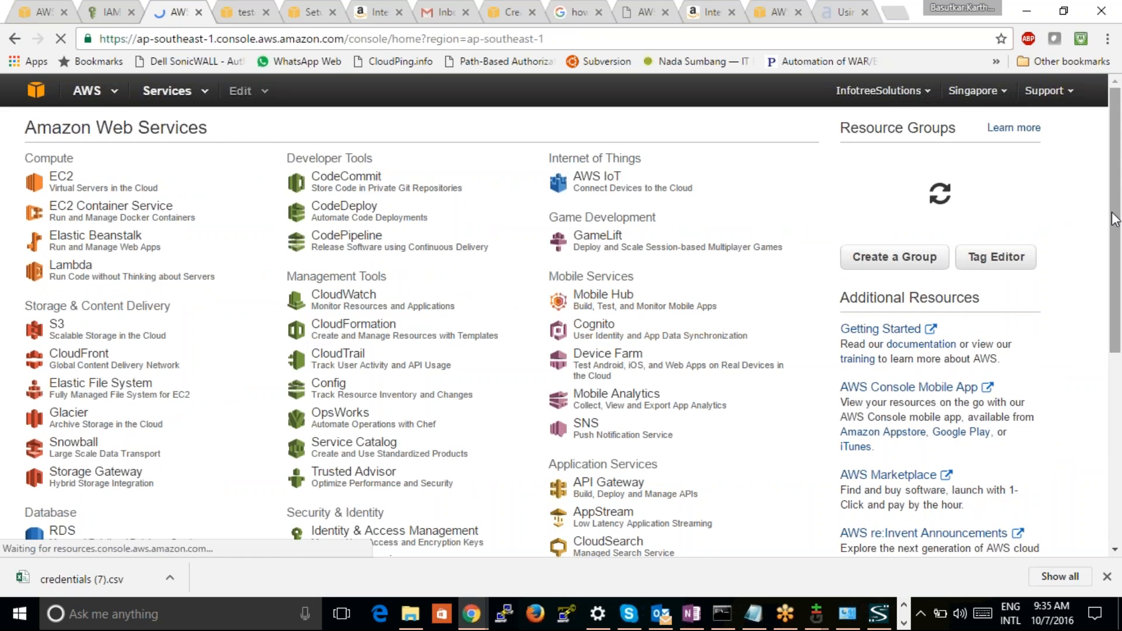
pyautogui.moveTo(1111, 217); pyautogui.dragTo(1109, 380)
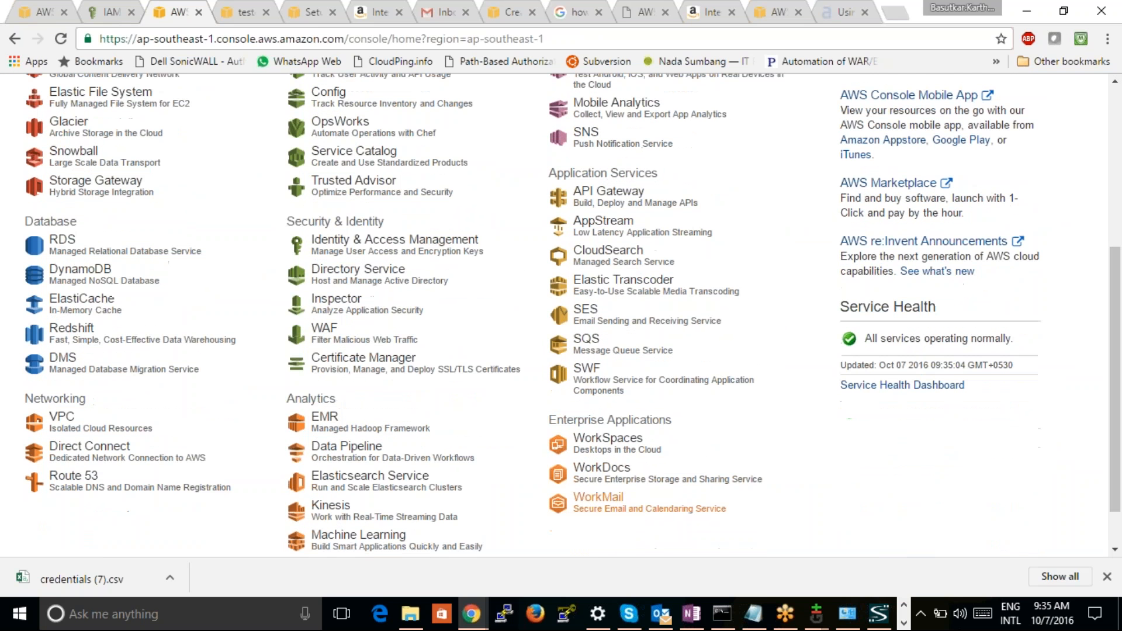
pyautogui.click(607, 475)
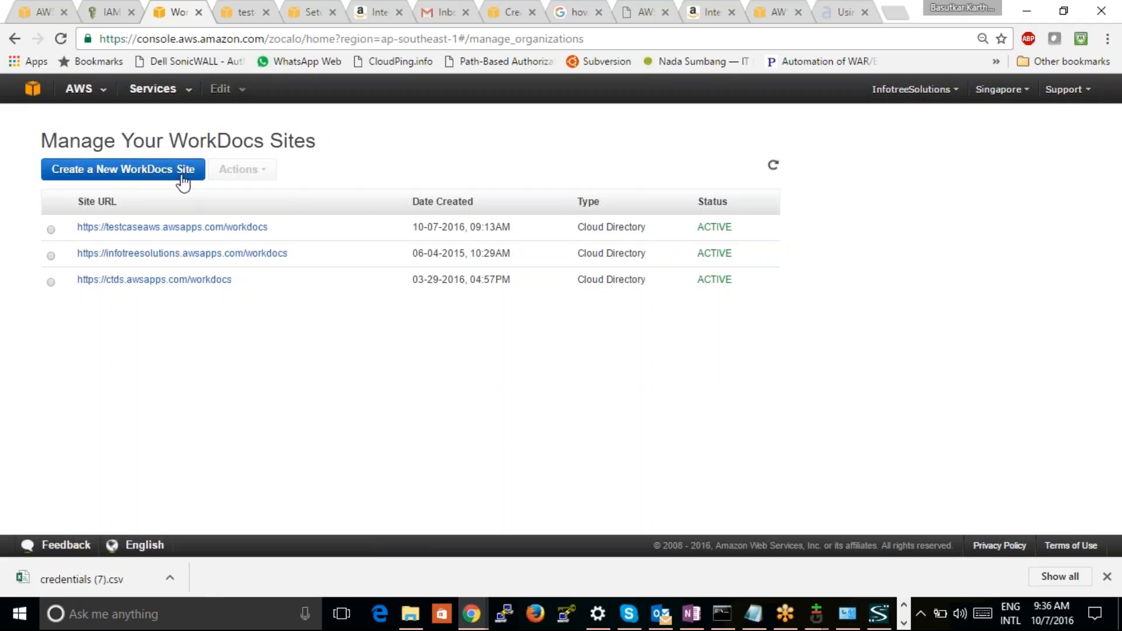
pyautogui.click(173, 226)
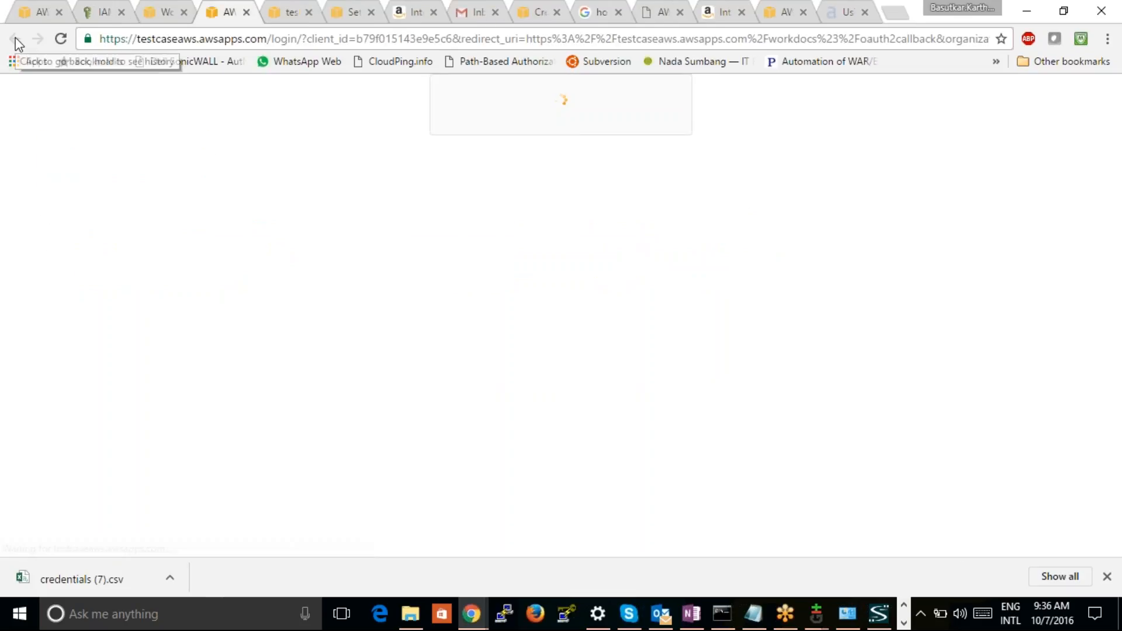
pyautogui.click(168, 12)
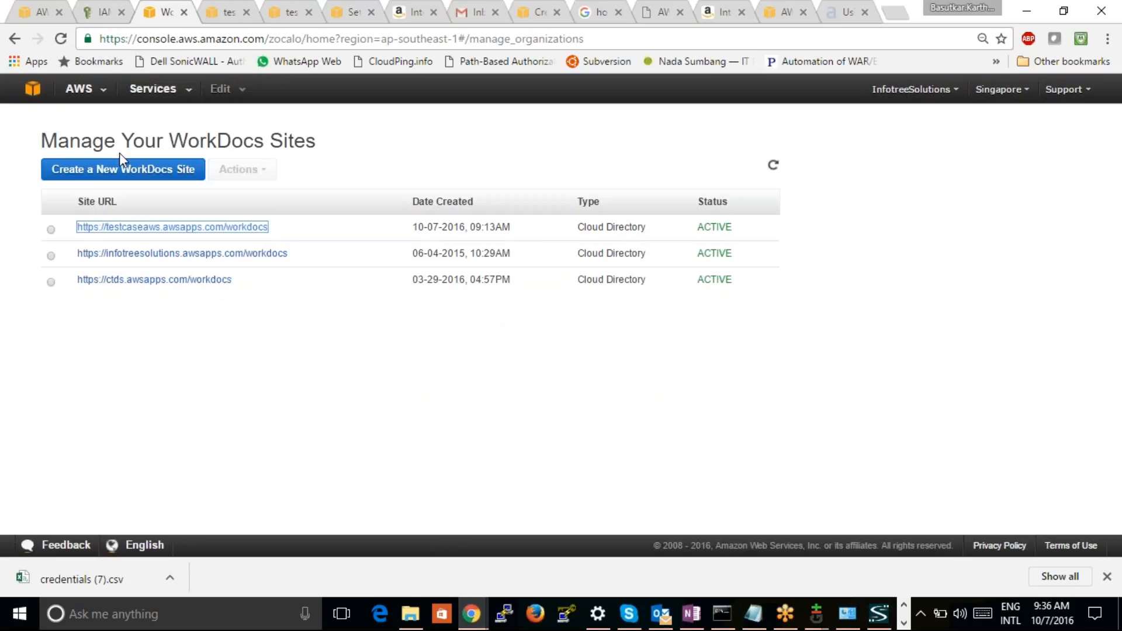
# Select the testcaseaws WorkDocs site, back out of its deletion dialog, and resend the site's invite e-mail
pyautogui.click(51, 232)
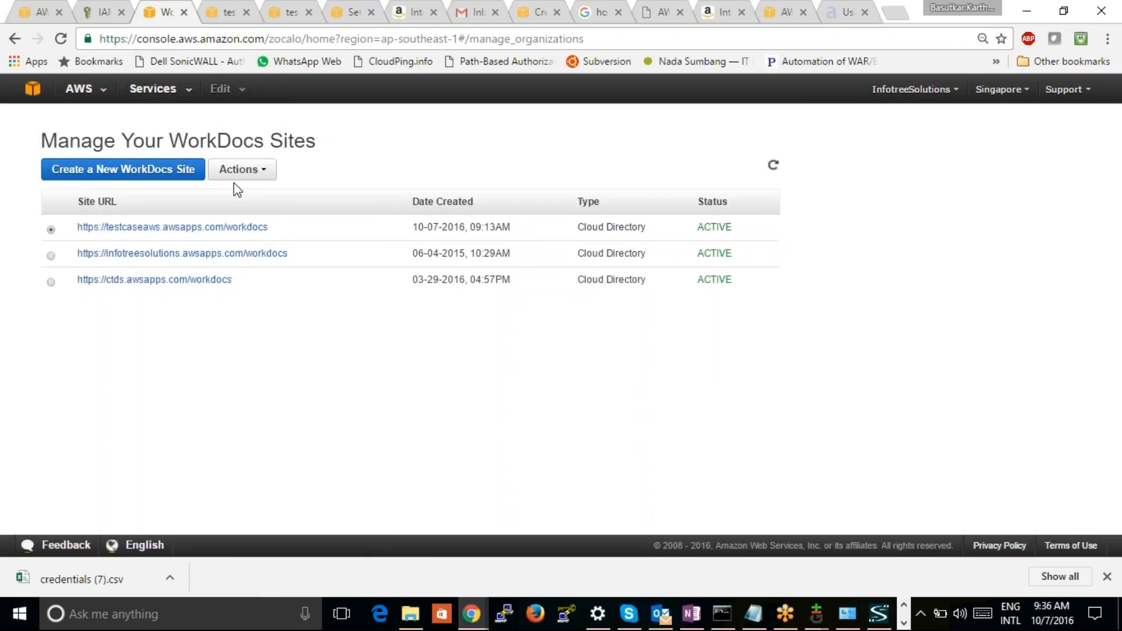
pyautogui.click(240, 170)
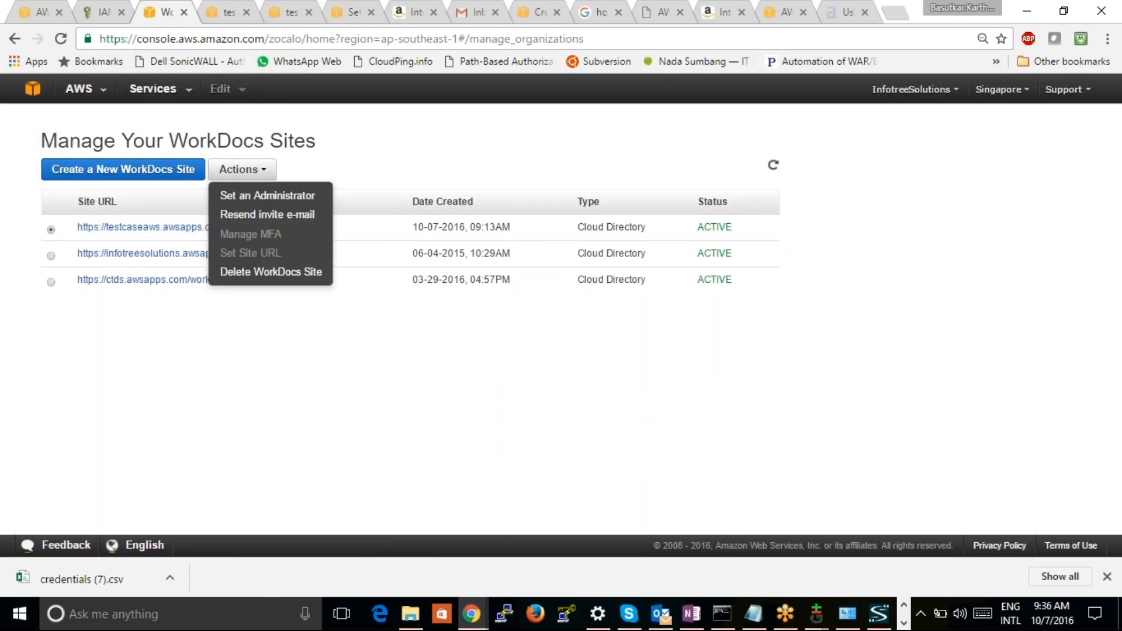
pyautogui.click(277, 273)
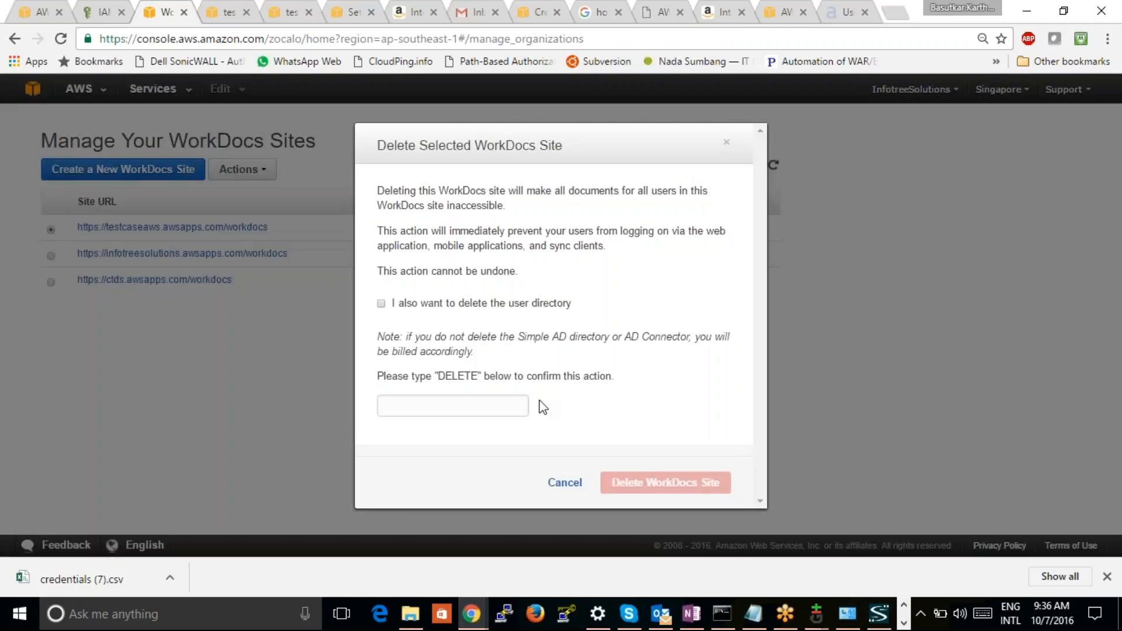
pyautogui.click(563, 483)
pyautogui.click(242, 175)
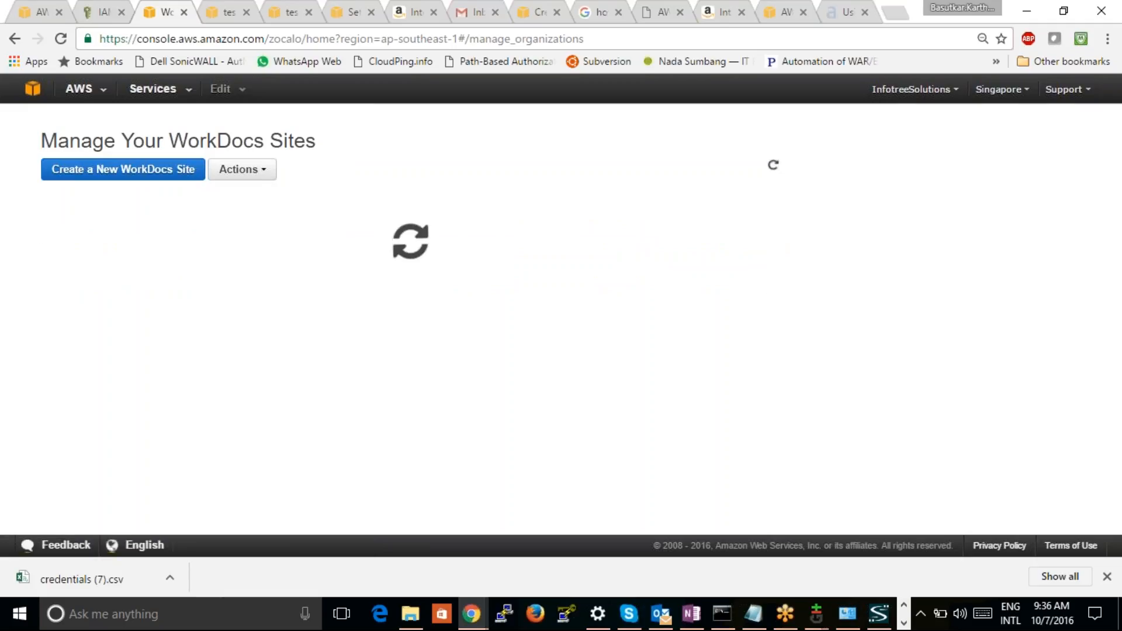
pyautogui.click(243, 222)
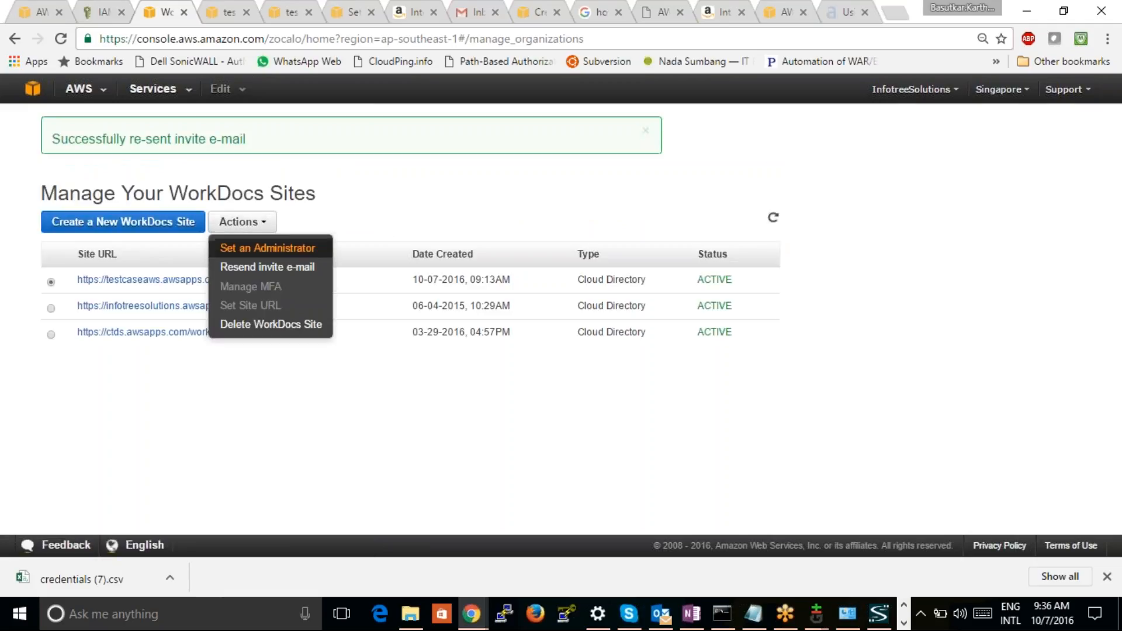
pyautogui.click(787, 155)
# Switch to Gmail and reload the inbox to check for the resent WorkDocs invite e-mail
pyautogui.click(474, 12)
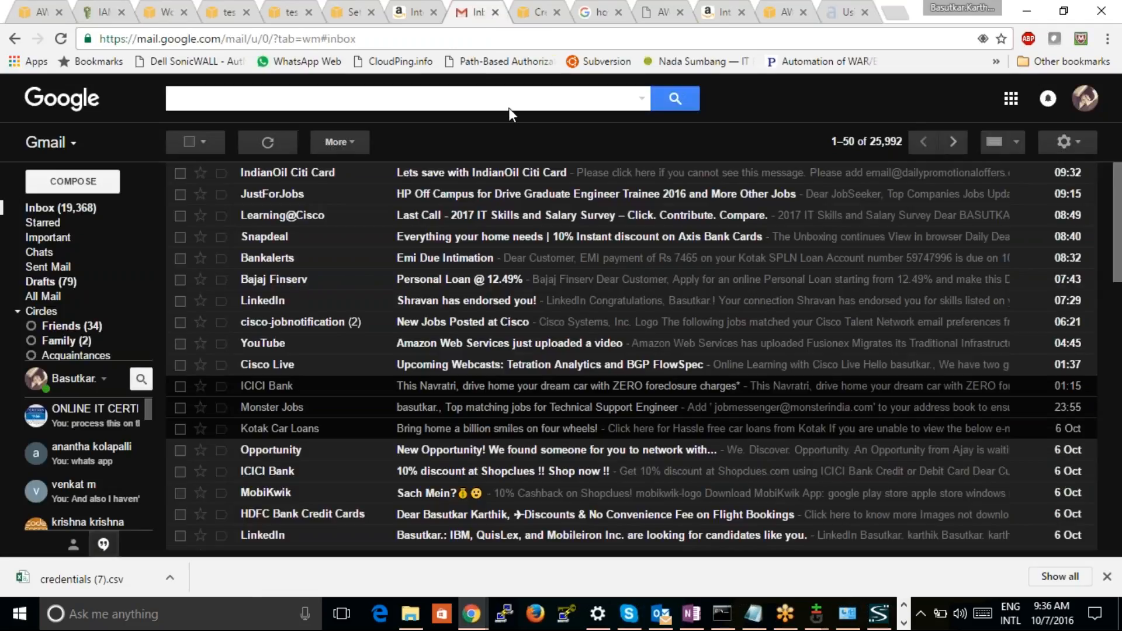
pyautogui.click(62, 42)
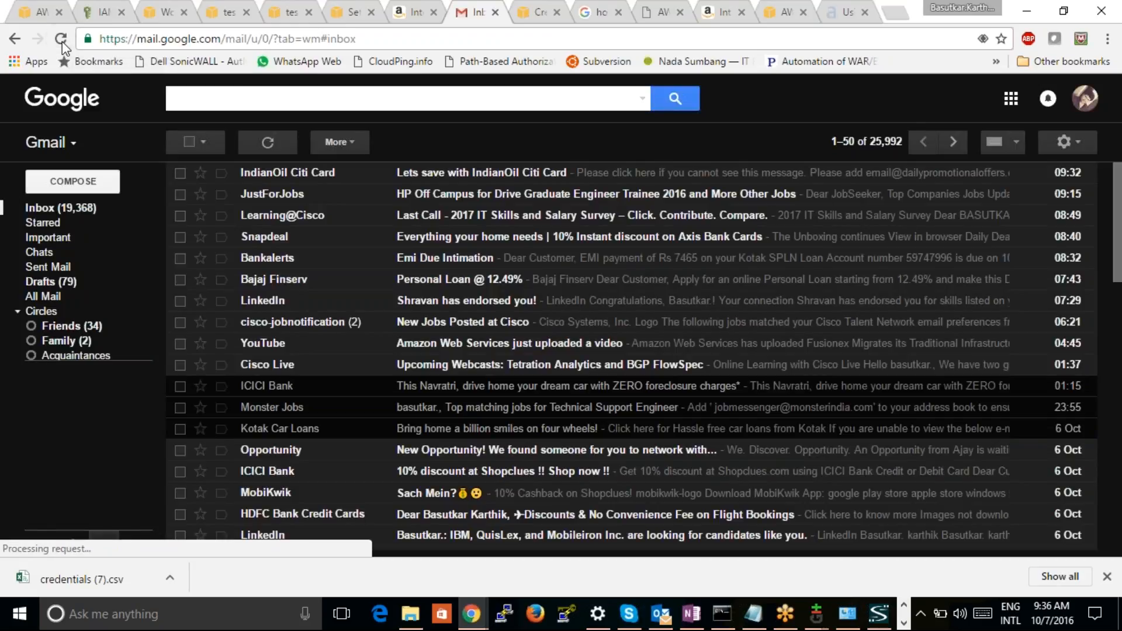
pyautogui.click(62, 39)
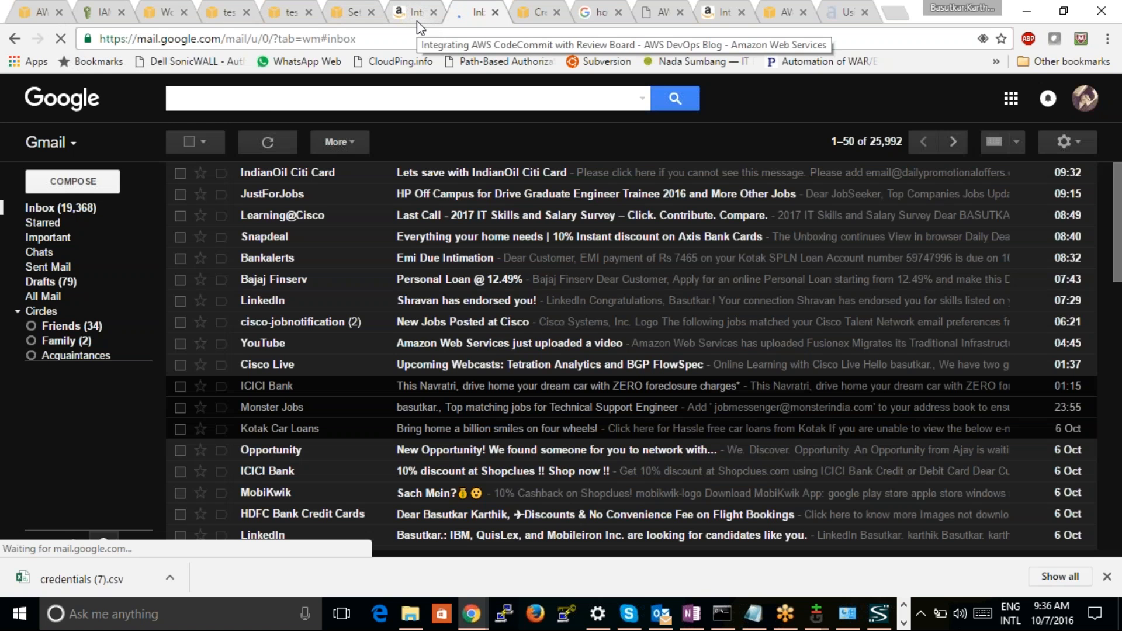
# Return to the WorkDocs site list and open the Set WorkDocs Administrator form for the testcaseaws site
pyautogui.click(416, 19)
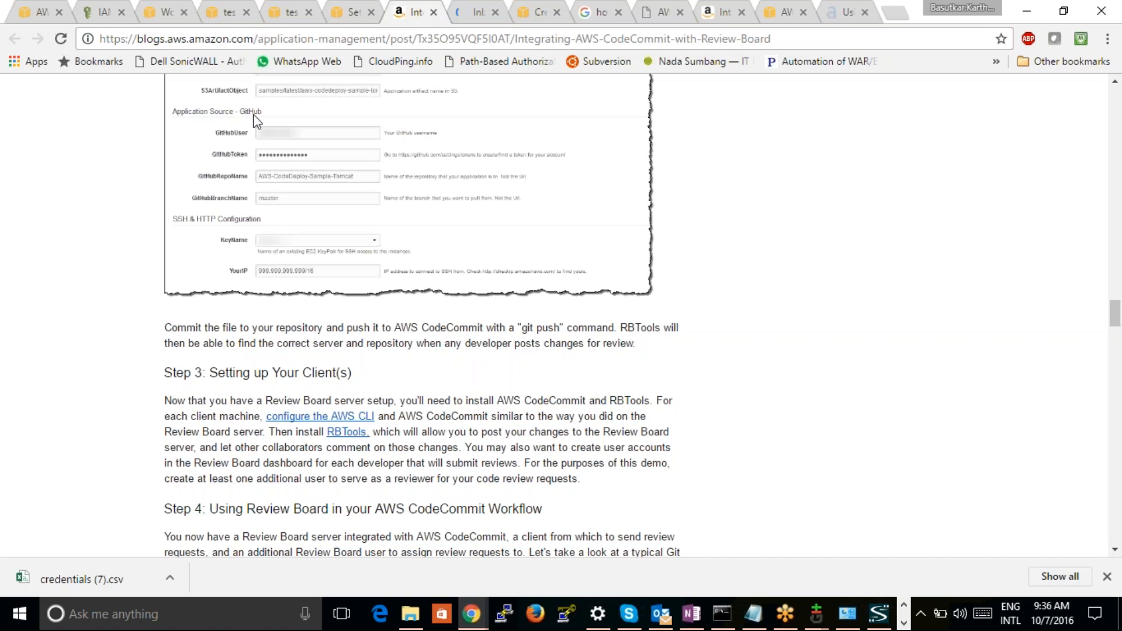
pyautogui.click(345, 18)
pyautogui.click(291, 16)
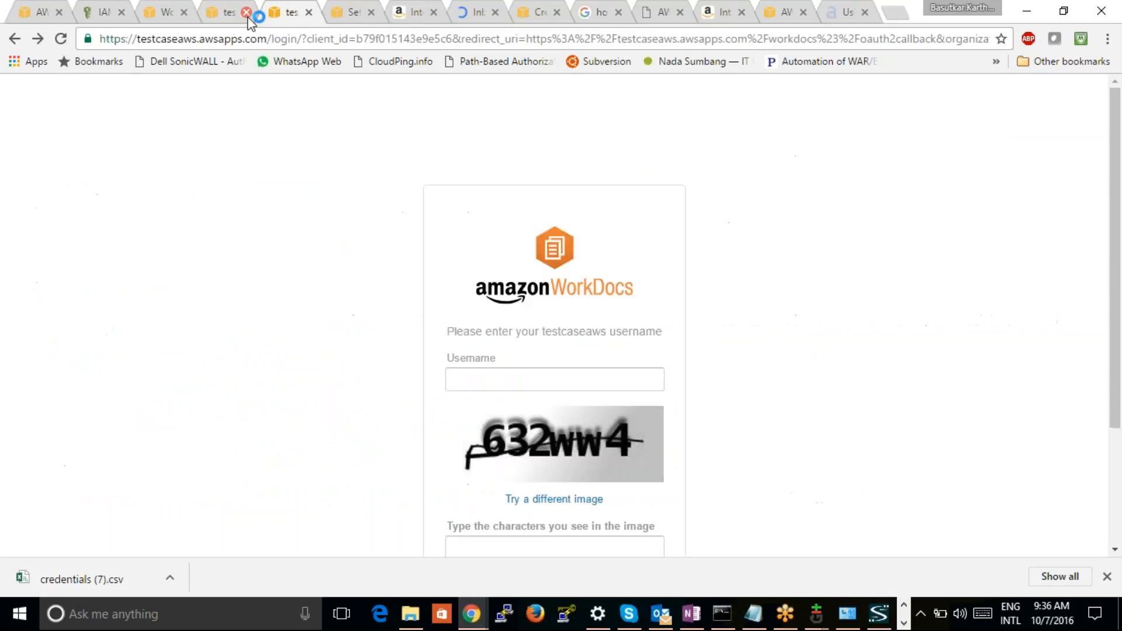
pyautogui.click(248, 18)
pyautogui.click(189, 19)
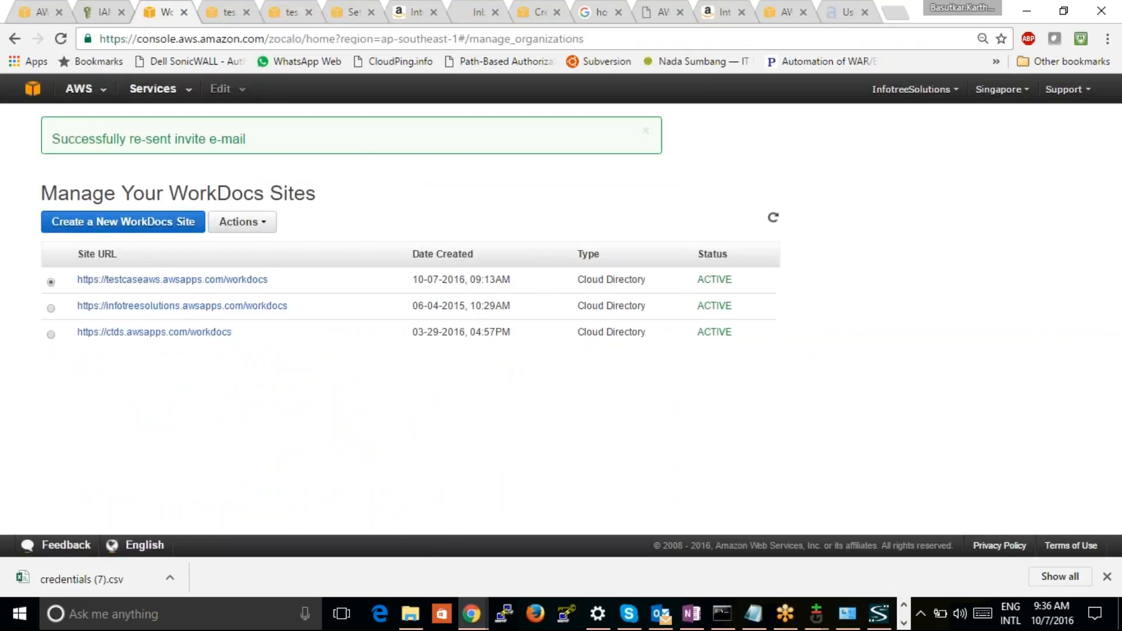
pyautogui.click(263, 221)
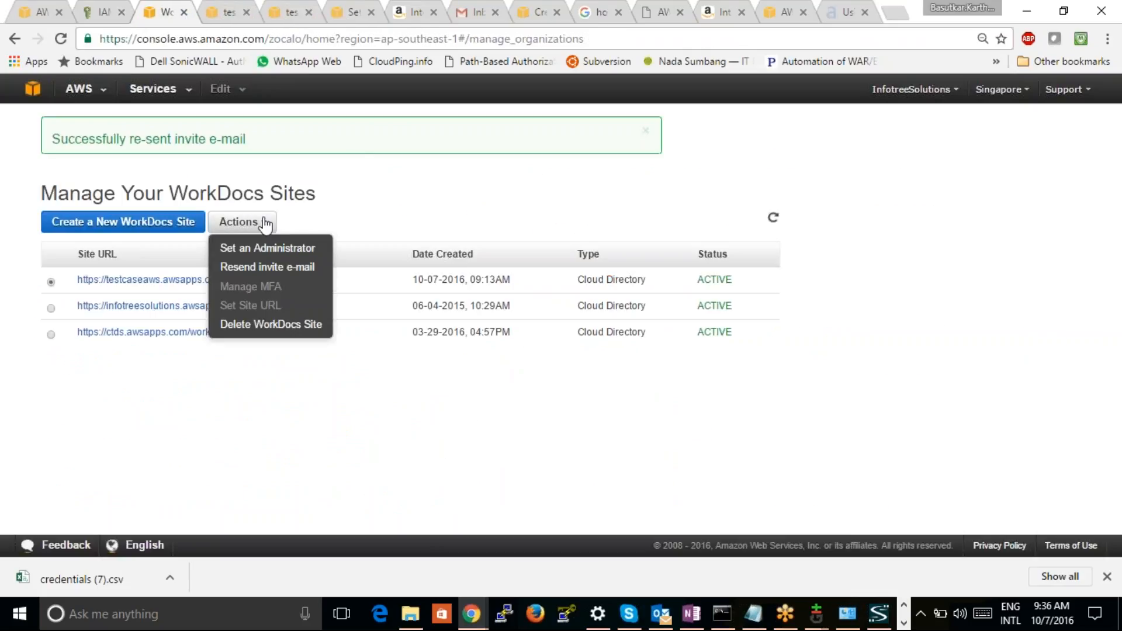
pyautogui.click(266, 249)
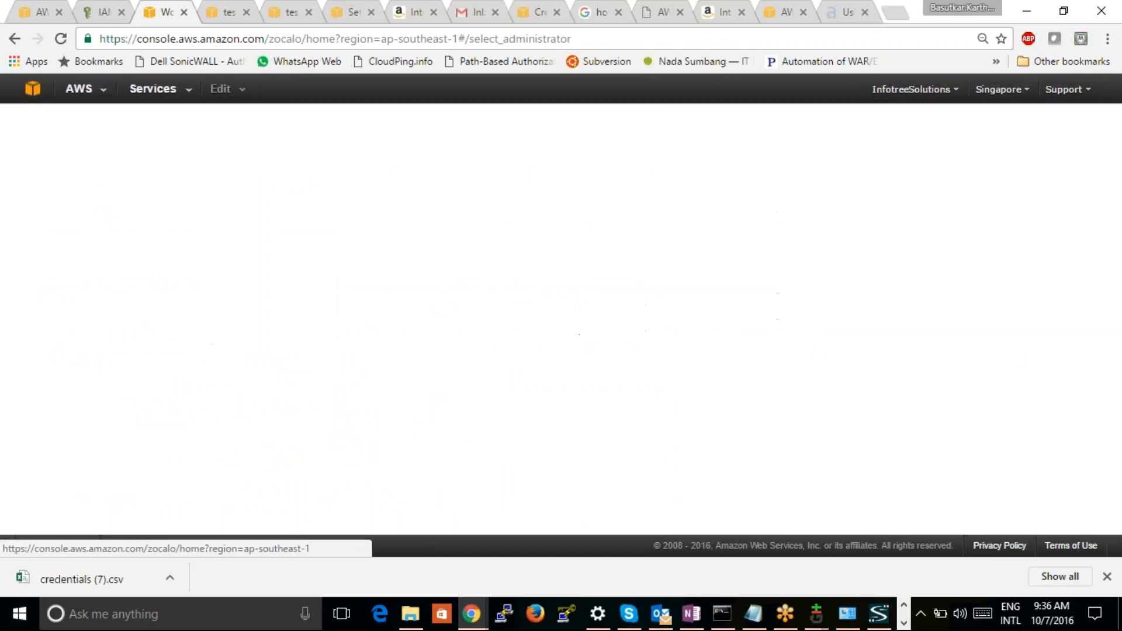
# Try to assign the WorkDocs administrator with the personal Gmail address as the username
pyautogui.click(240, 215)
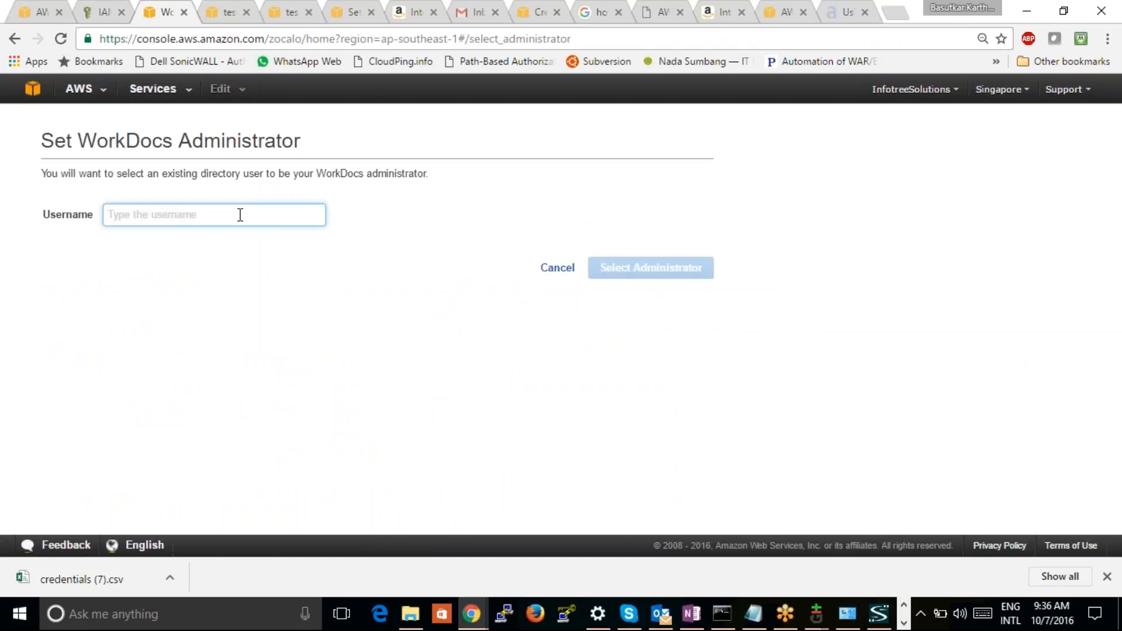
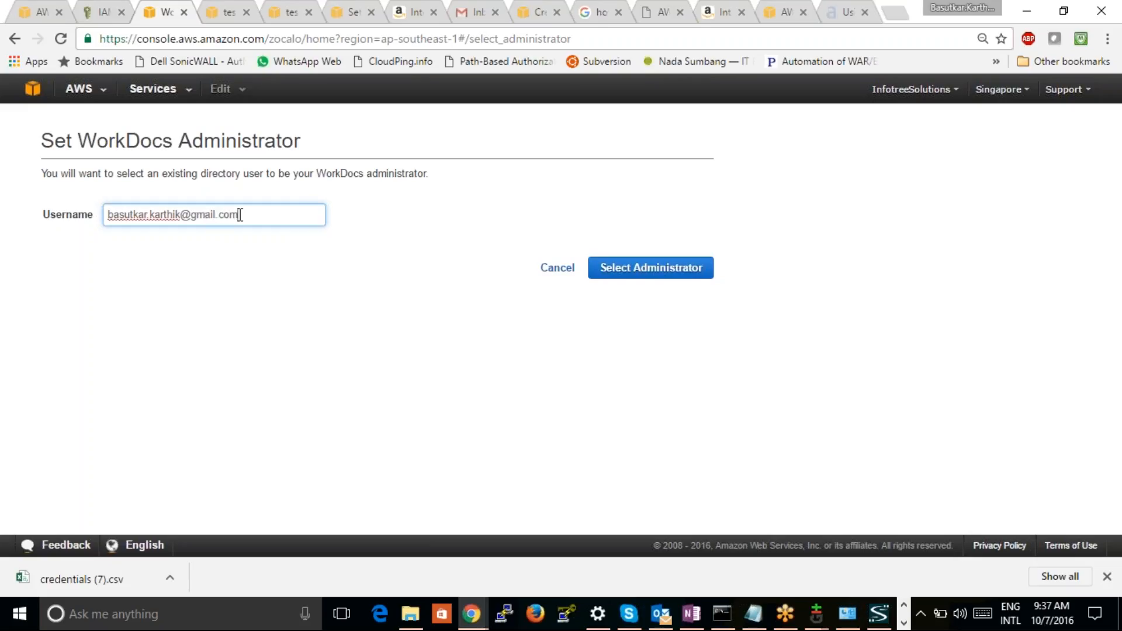
pyautogui.click(629, 276)
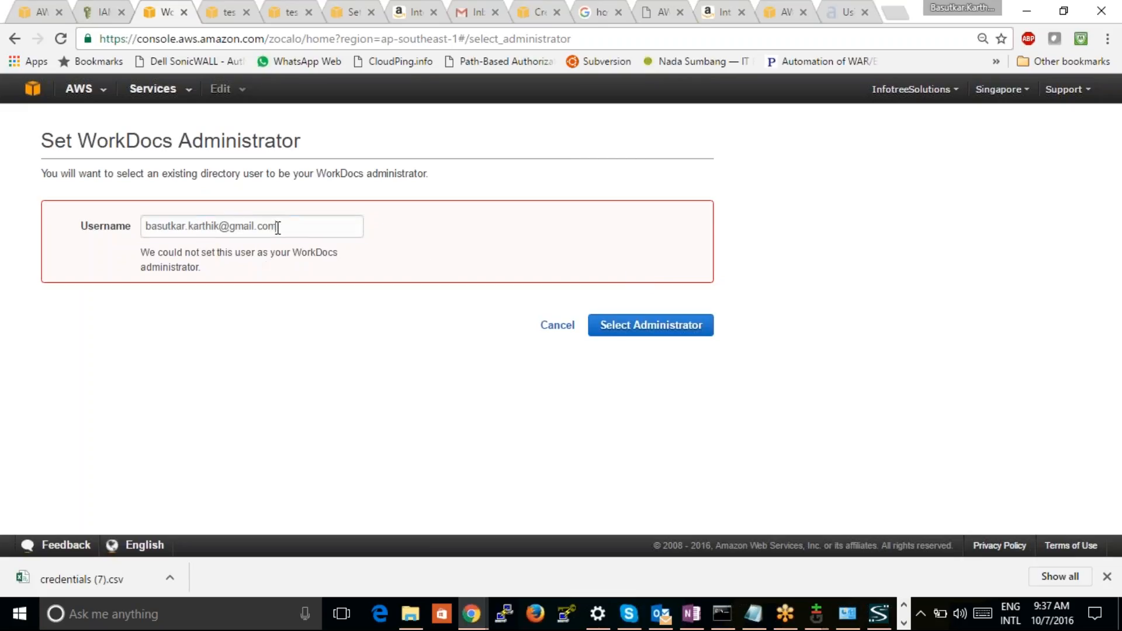
# Replace the administrator username with the company e-mail address and try to submit the assignment again
pyautogui.moveTo(277, 227); pyautogui.dragTo(113, 233)
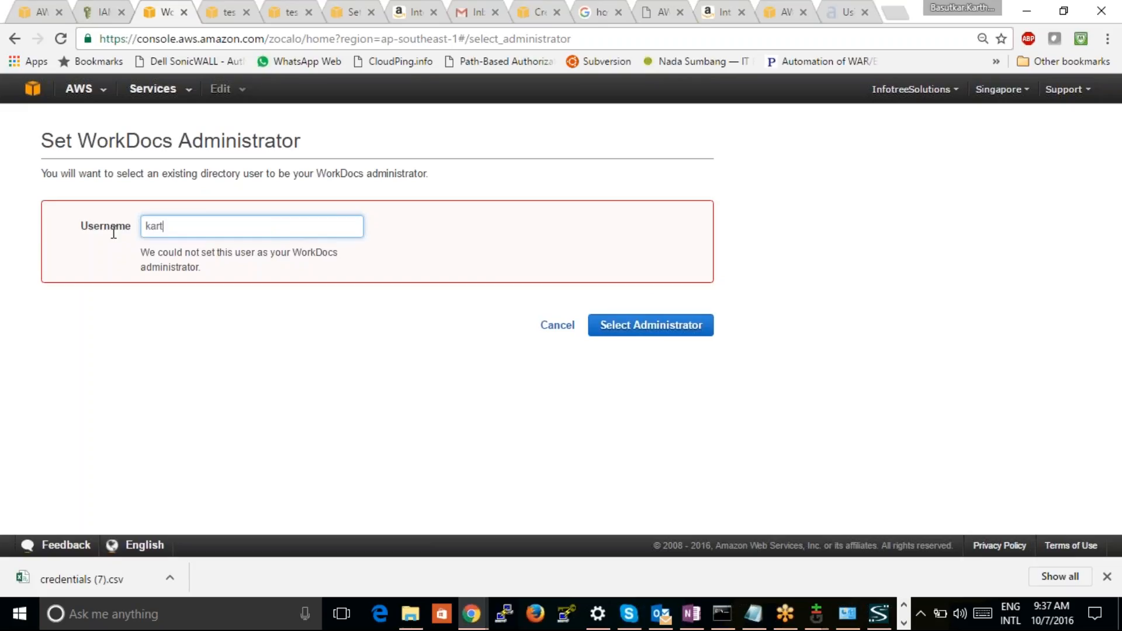
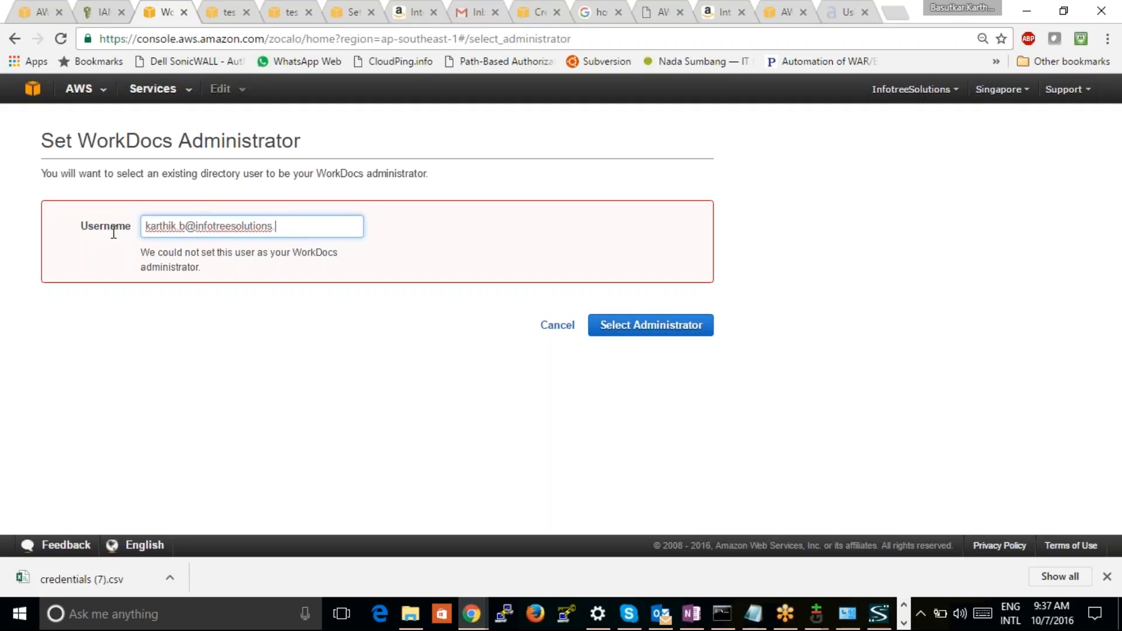
pyautogui.click(277, 398)
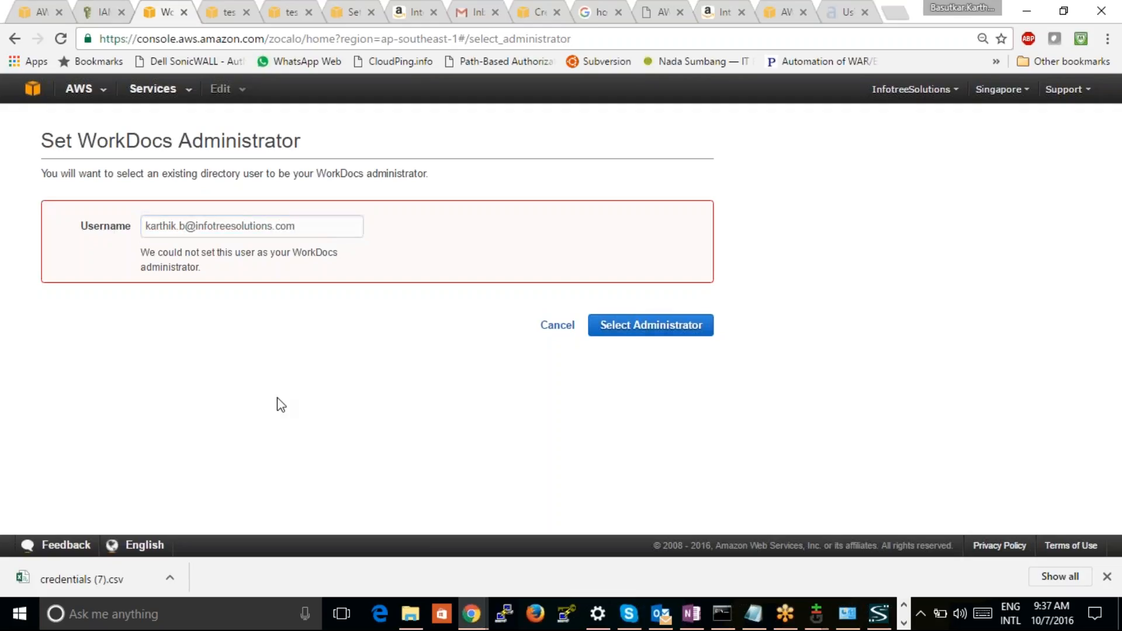
pyautogui.click(632, 327)
pyautogui.click(631, 328)
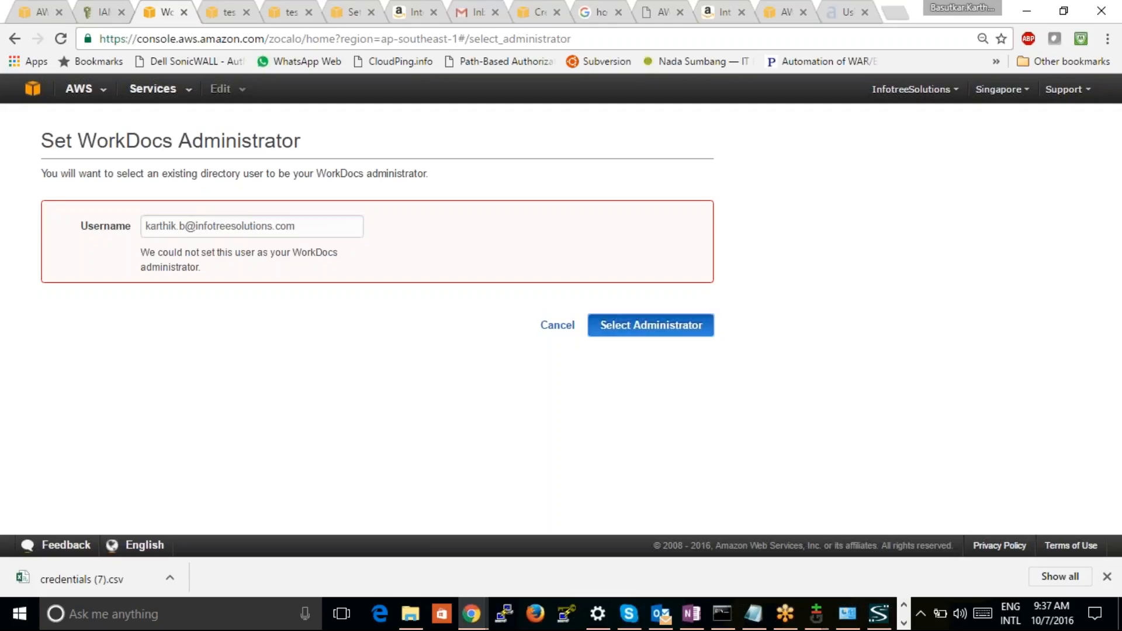
pyautogui.click(632, 327)
pyautogui.click(631, 327)
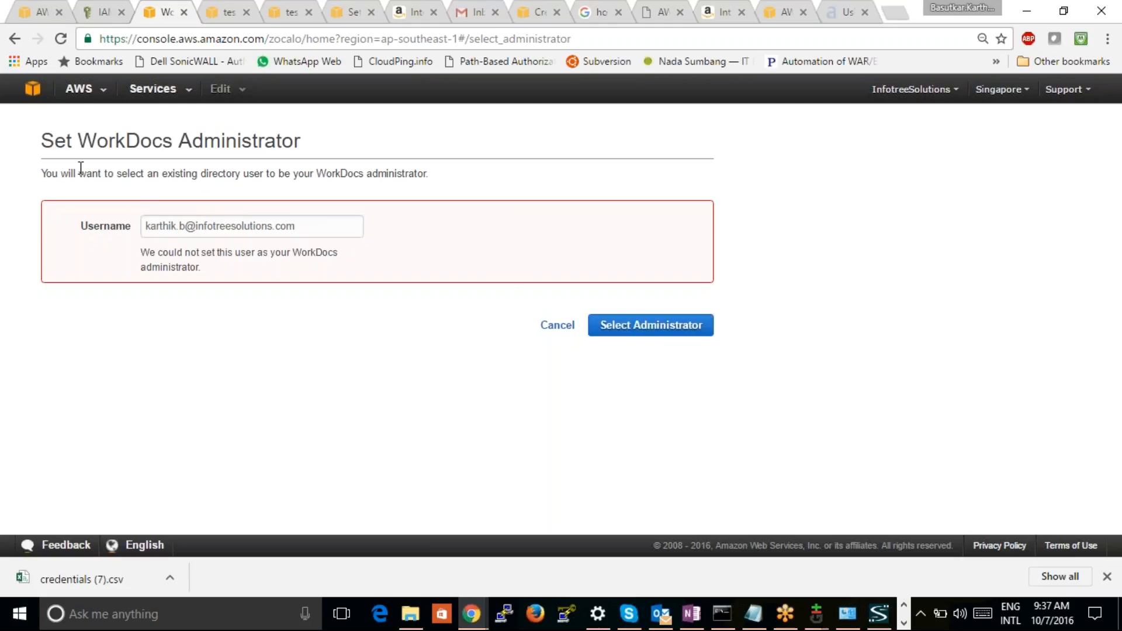
# Highlight the existing directory user requirement and consult the Directory Services diagram in OneNote before returning to the browser
pyautogui.moveTo(51, 174); pyautogui.dragTo(247, 177)
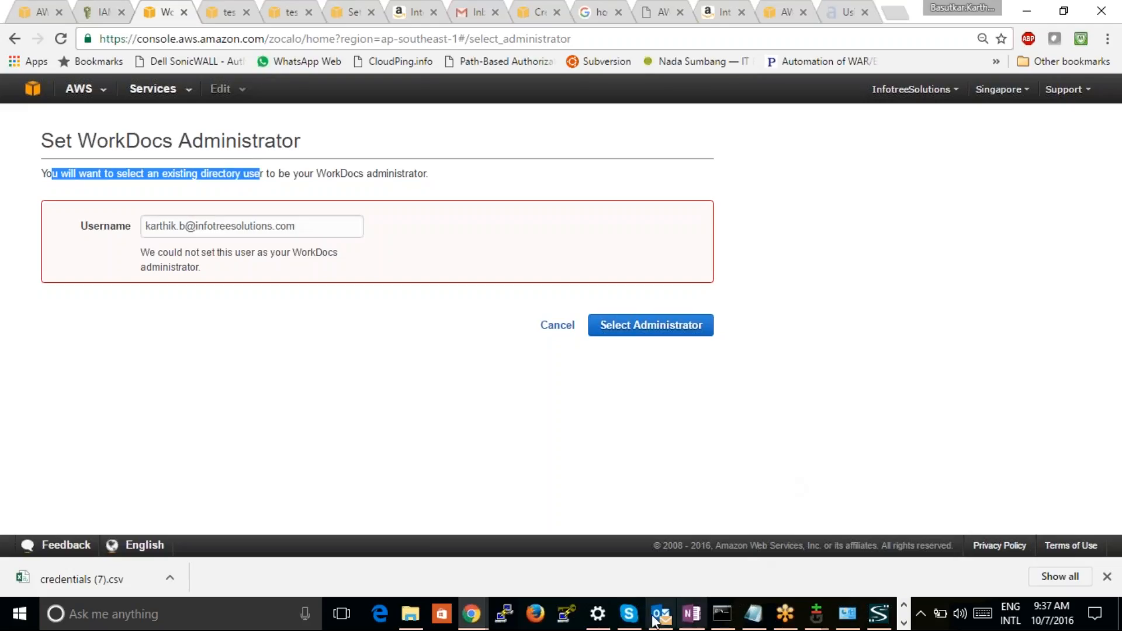
pyautogui.click(695, 615)
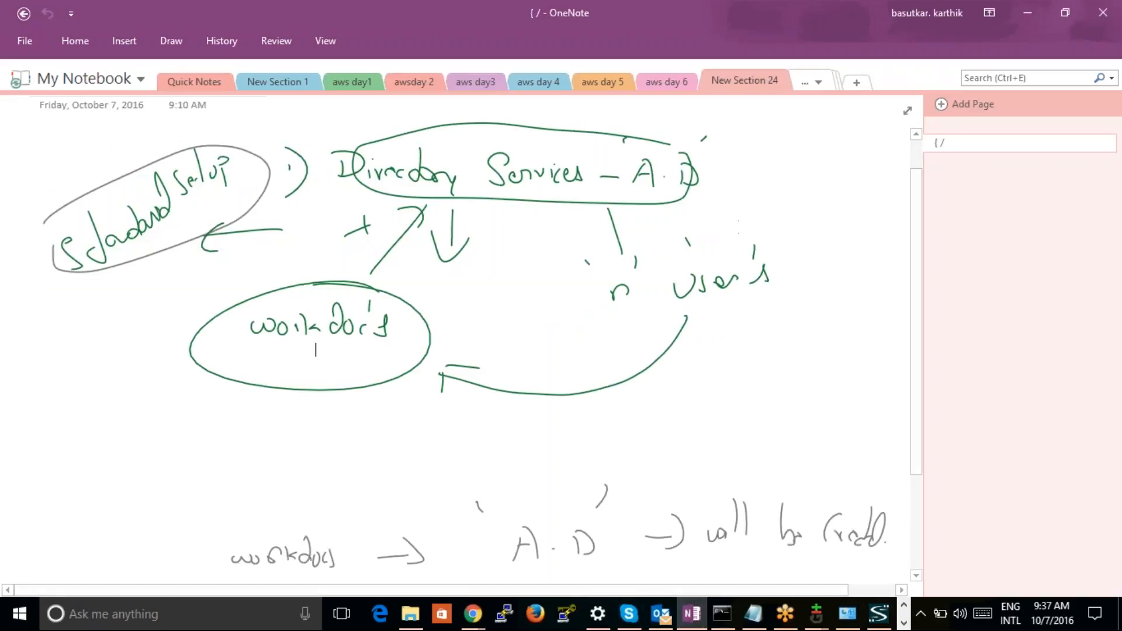
pyautogui.hotkey('alt', 'Tab')
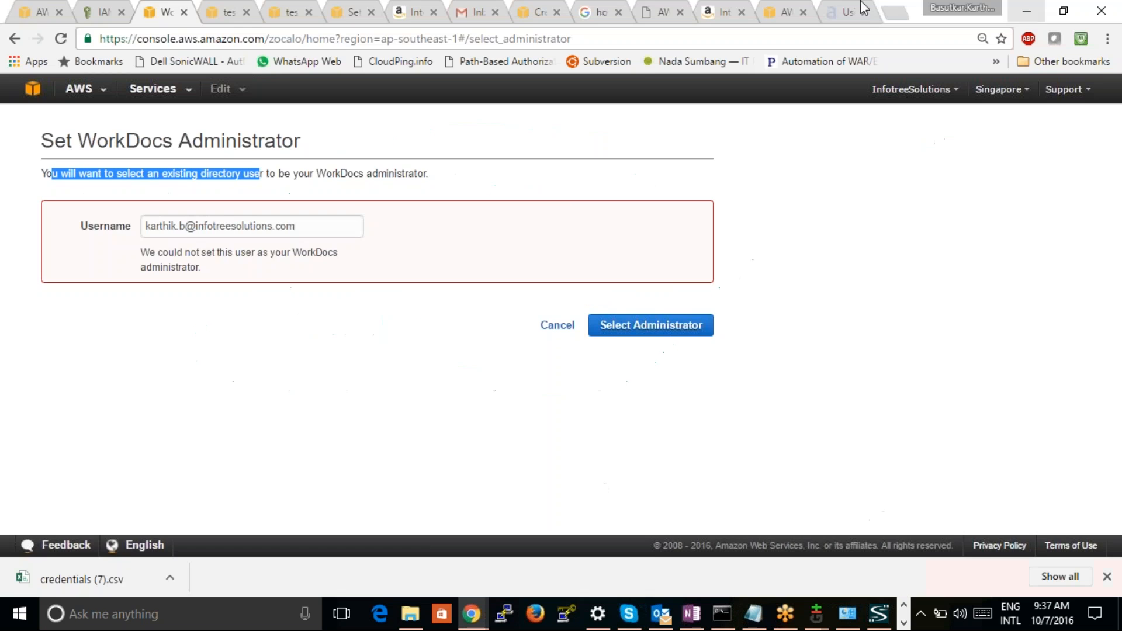
pyautogui.click(38, 13)
pyautogui.click(158, 11)
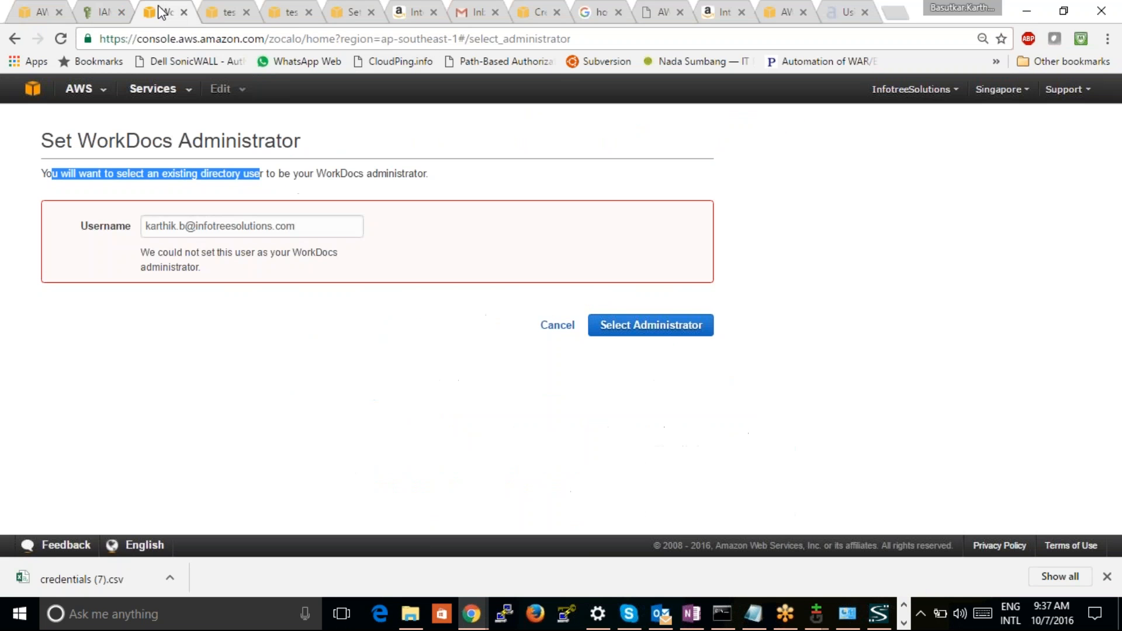
pyautogui.click(225, 15)
pyautogui.click(282, 19)
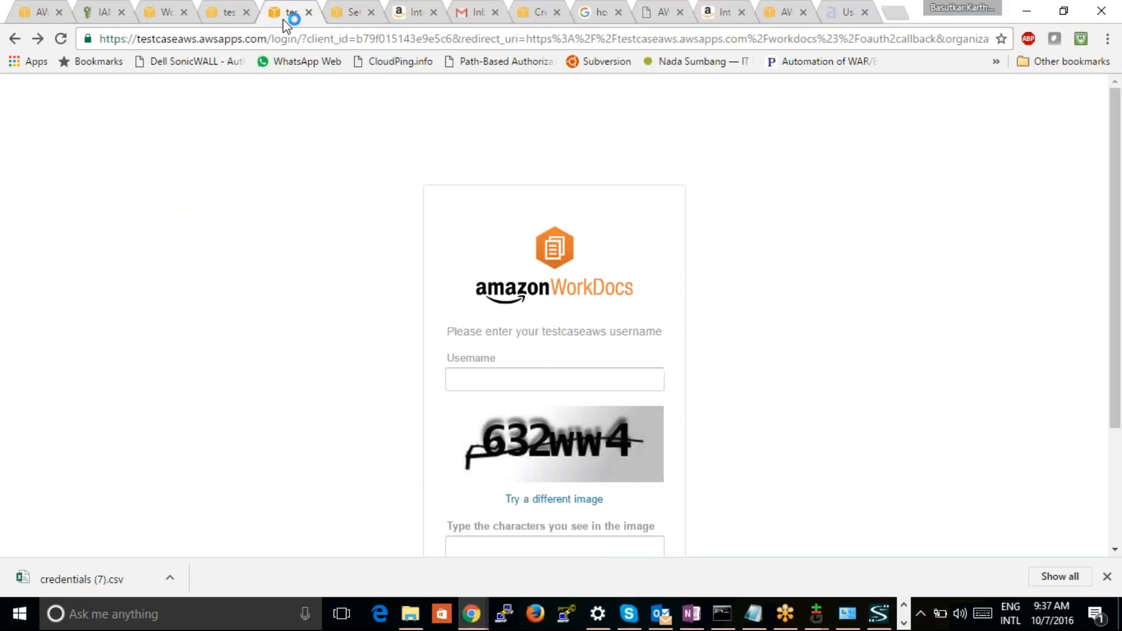
pyautogui.click(224, 22)
pyautogui.click(147, 13)
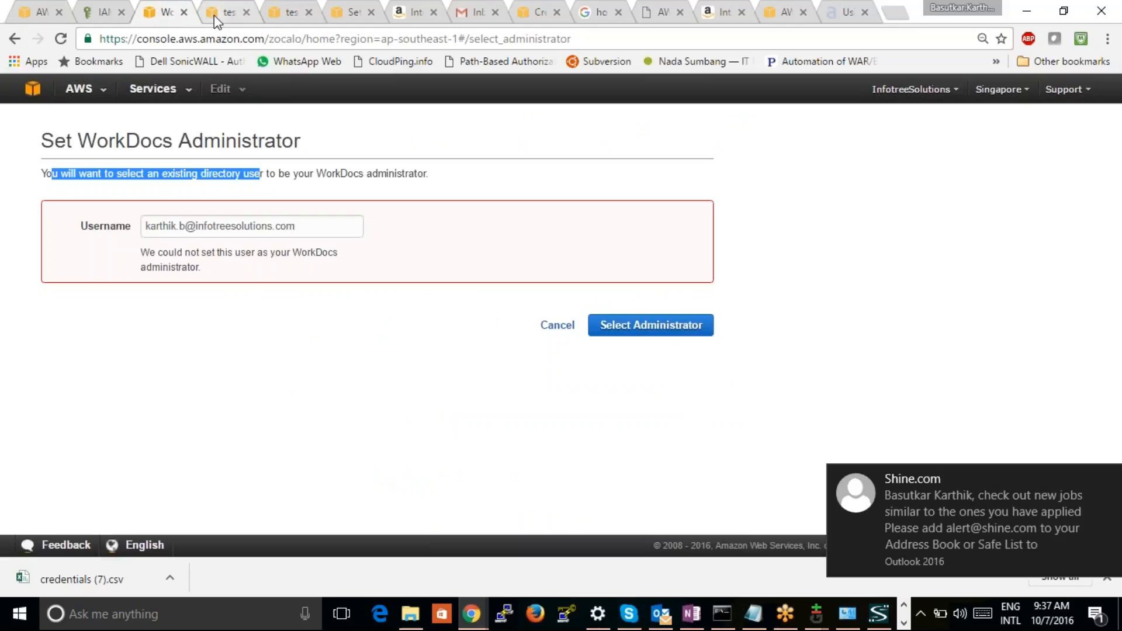
# Open Directory Service from the AWS console home page and open the corp.testcaseaws.com directory's details
pyautogui.click(35, 89)
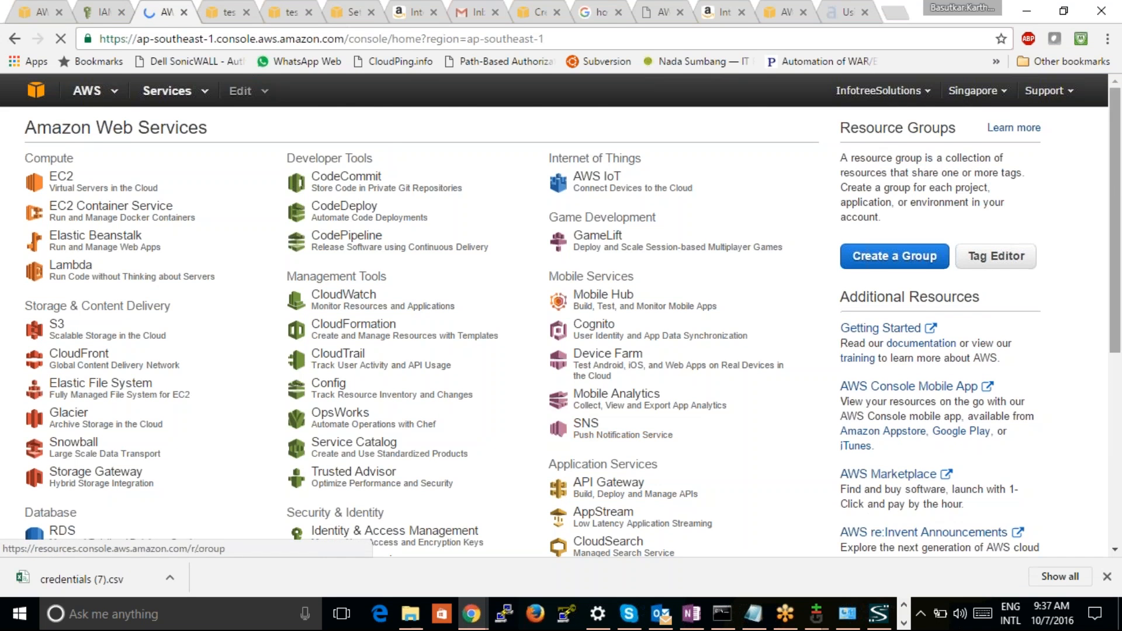
pyautogui.scroll(-3, 1119, 303)
pyautogui.scroll(-2, 1120, 303)
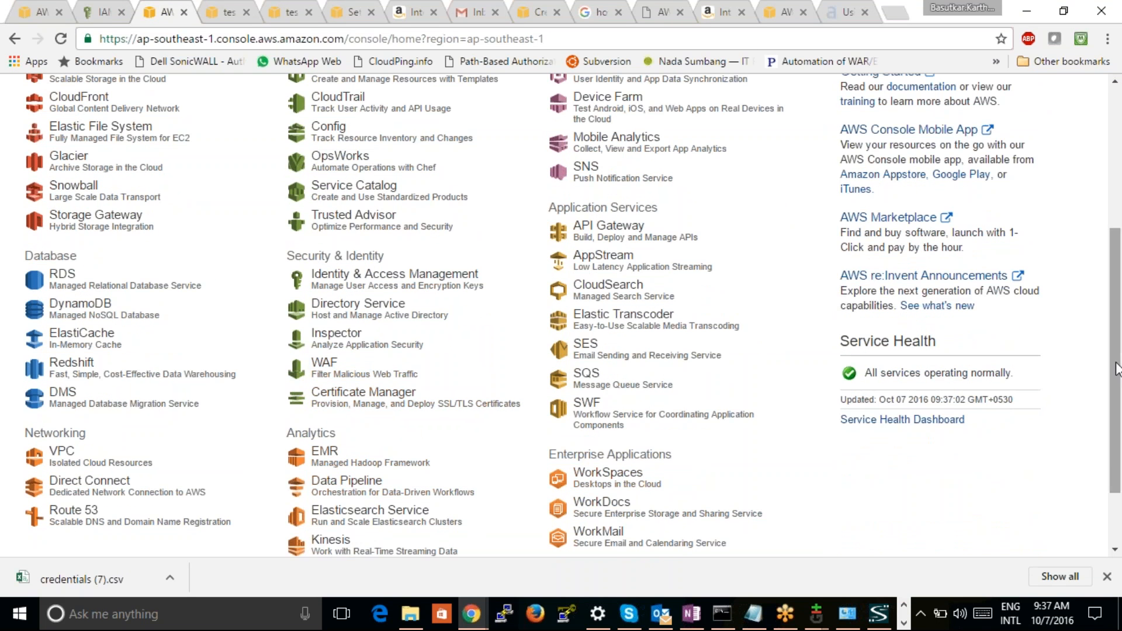
pyautogui.scroll(-2, 687, 393)
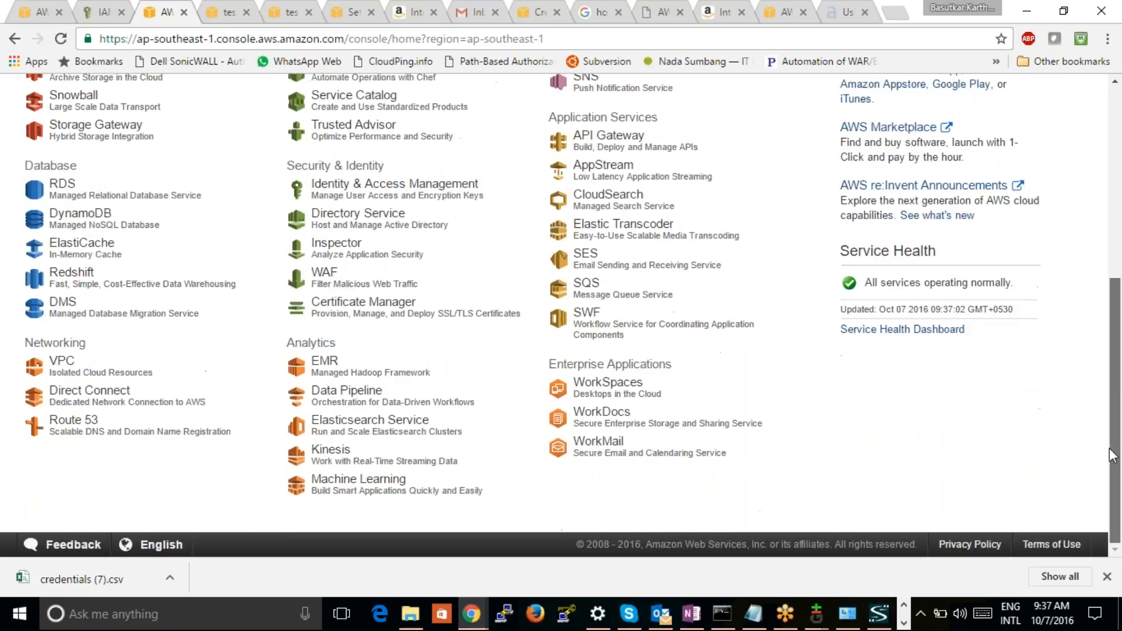
pyautogui.click(347, 222)
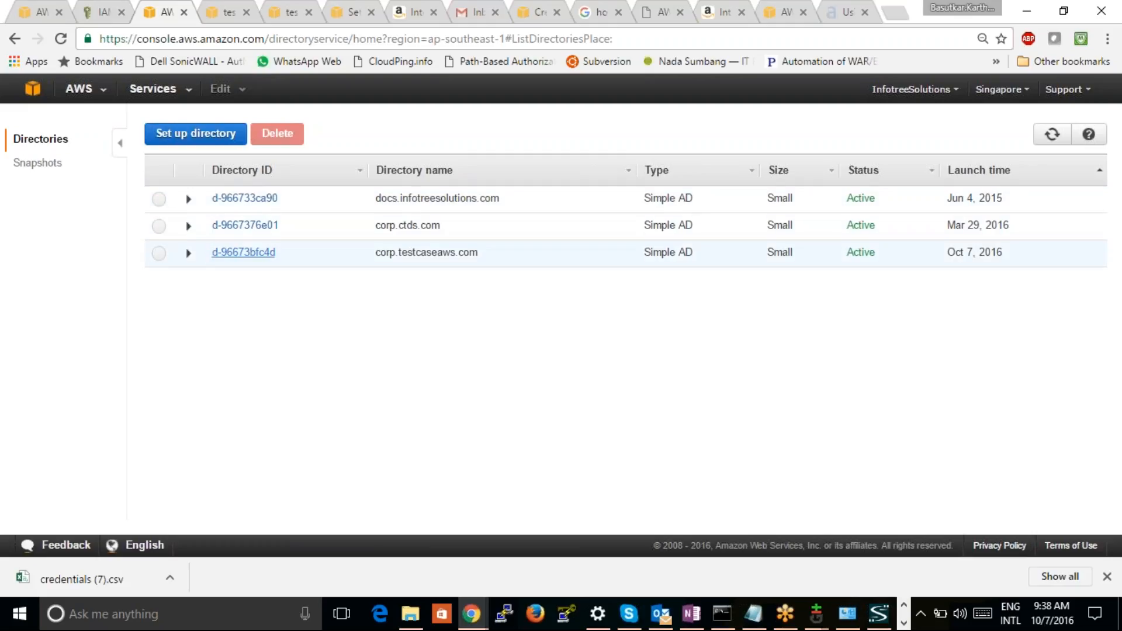
pyautogui.click(214, 252)
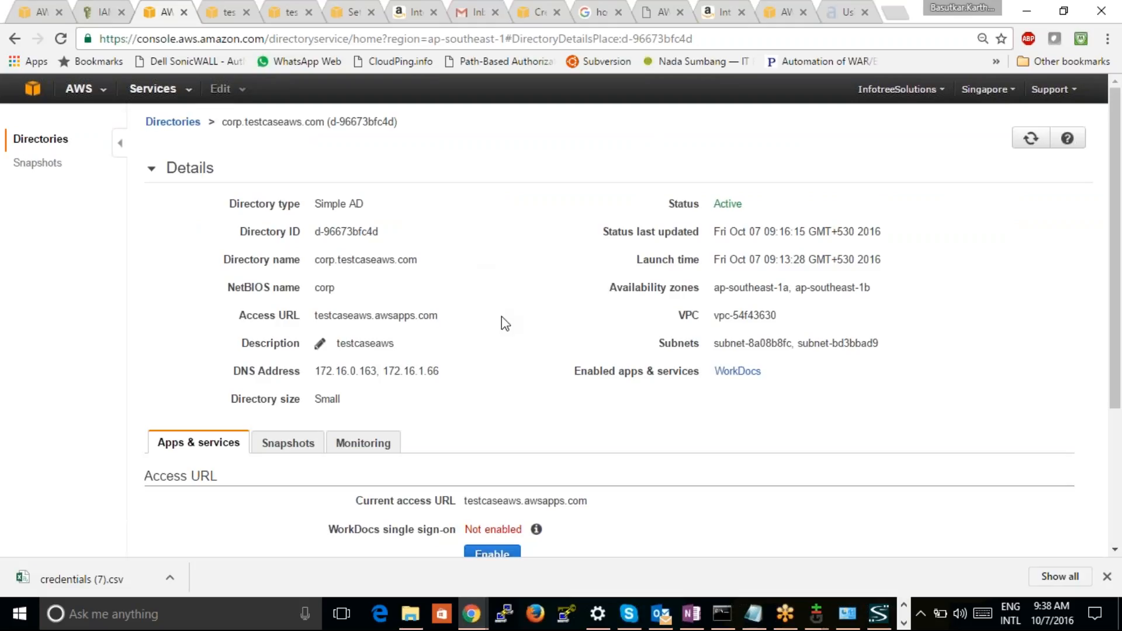
# Examine the directory's details, access URL and apps and services, and open its testcaseaws.awsapps.com/workdocs link
pyautogui.scroll(-5, 496, 310)
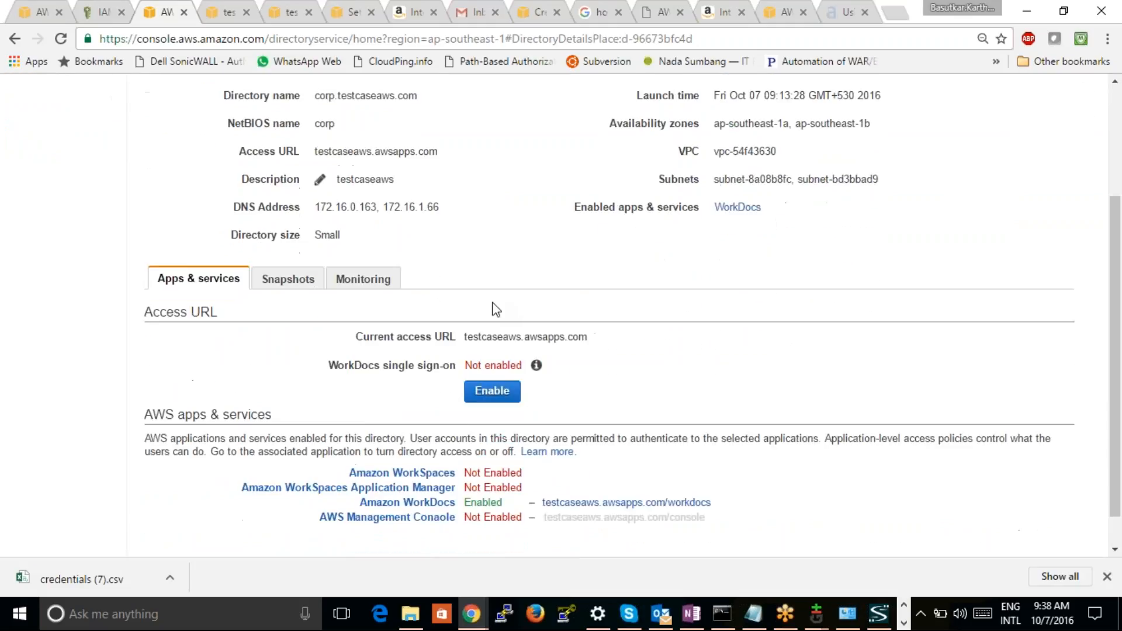
pyautogui.scroll(-1, 561, 310)
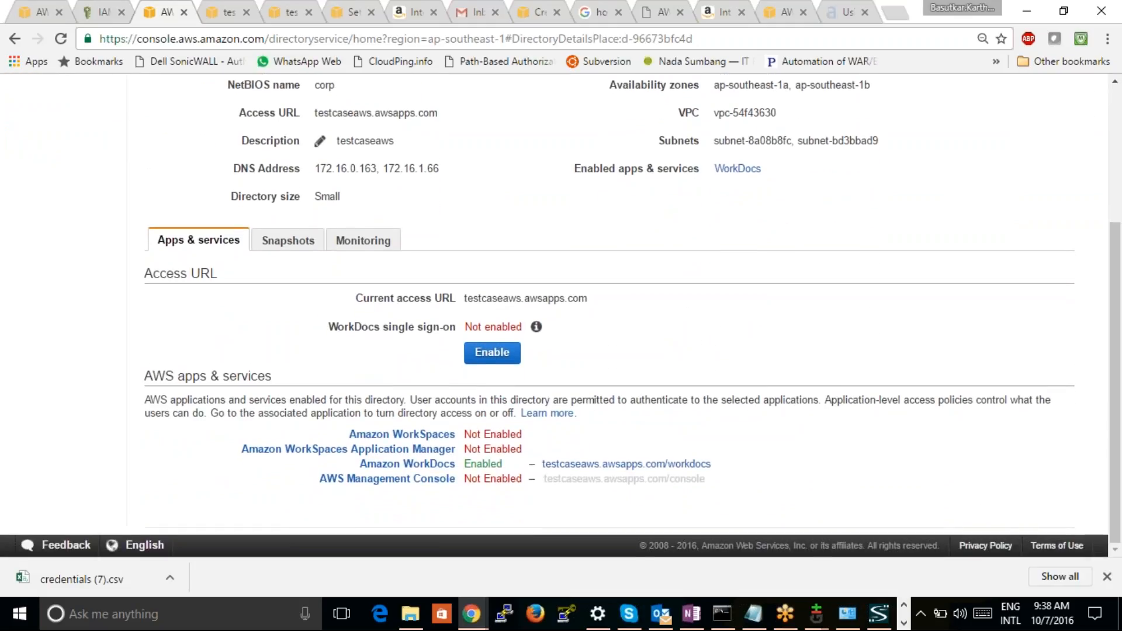
pyautogui.scroll(5, 561, 316)
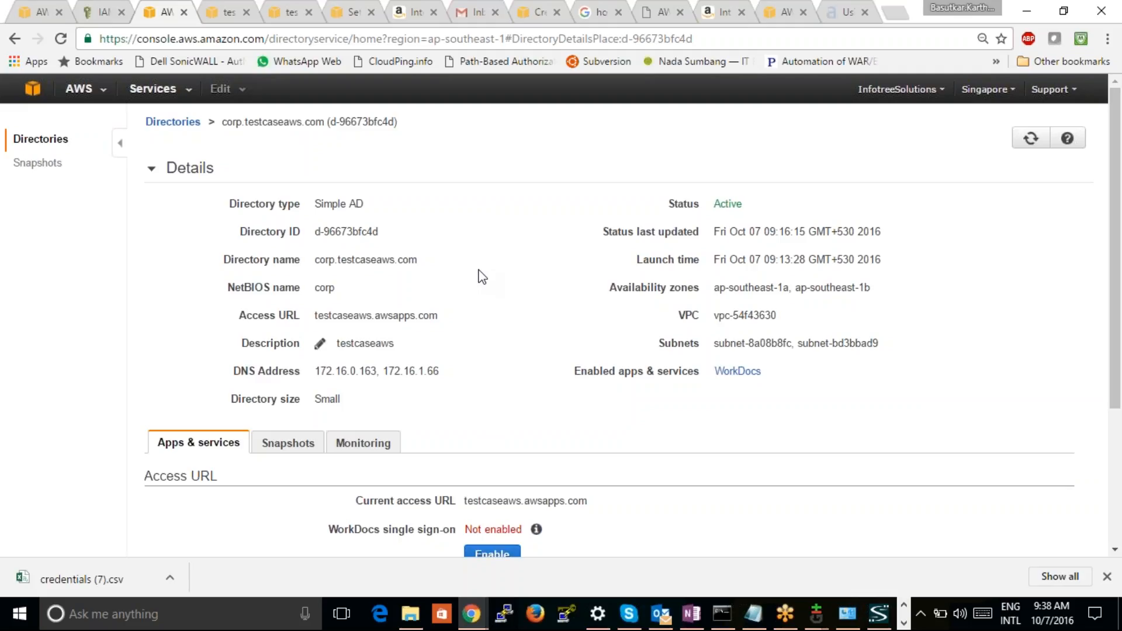
pyautogui.scroll(-2, 488, 303)
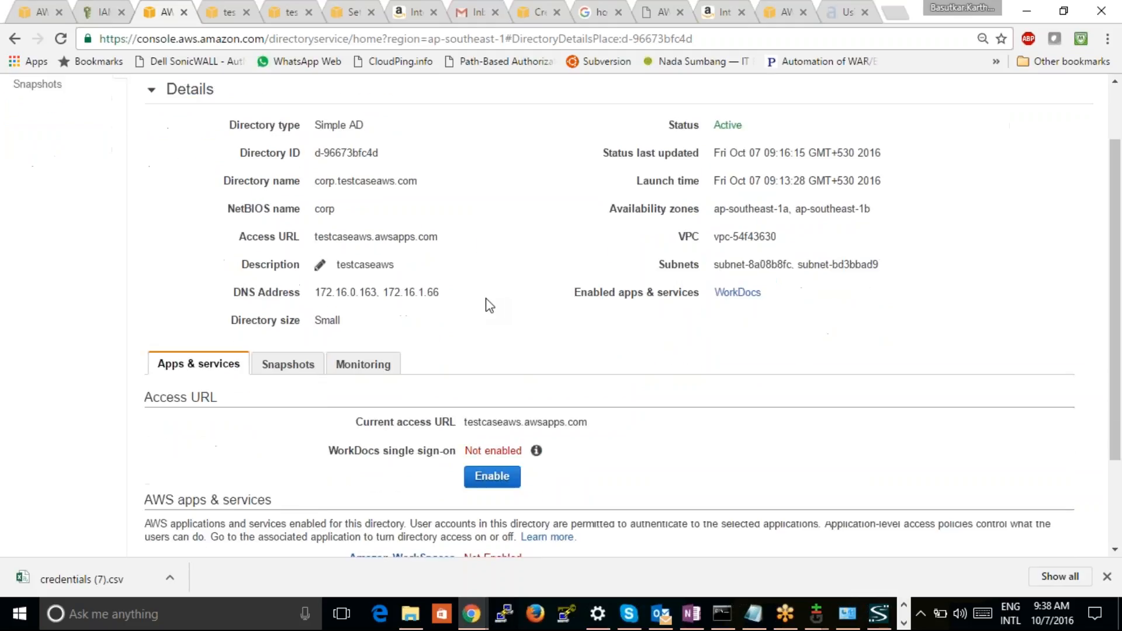
pyautogui.scroll(-1, 486, 299)
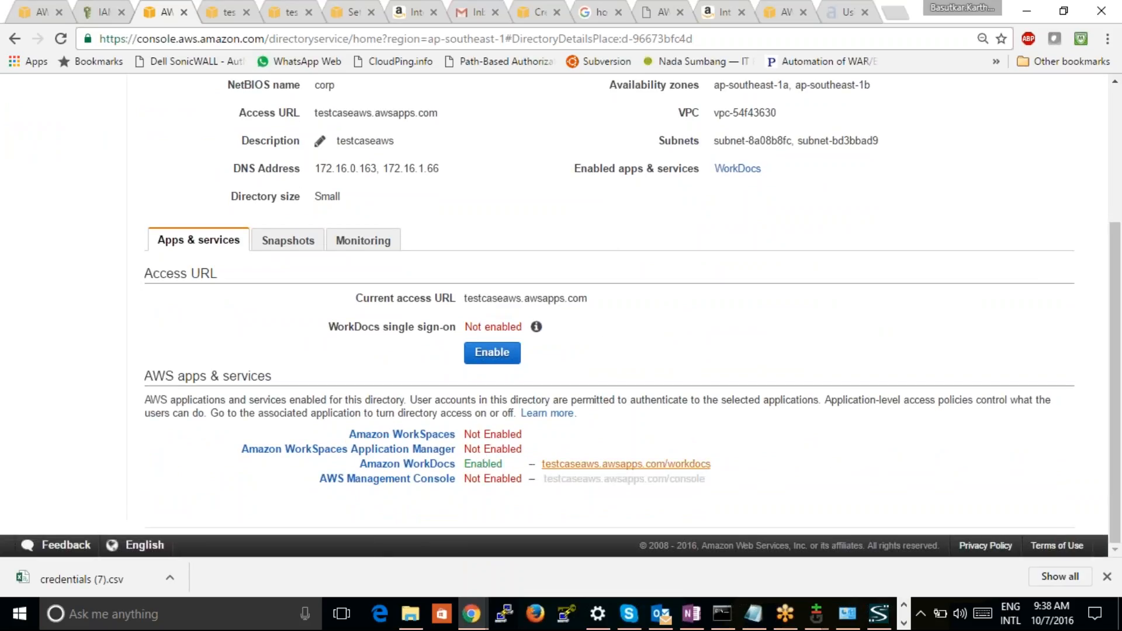
pyautogui.click(586, 471)
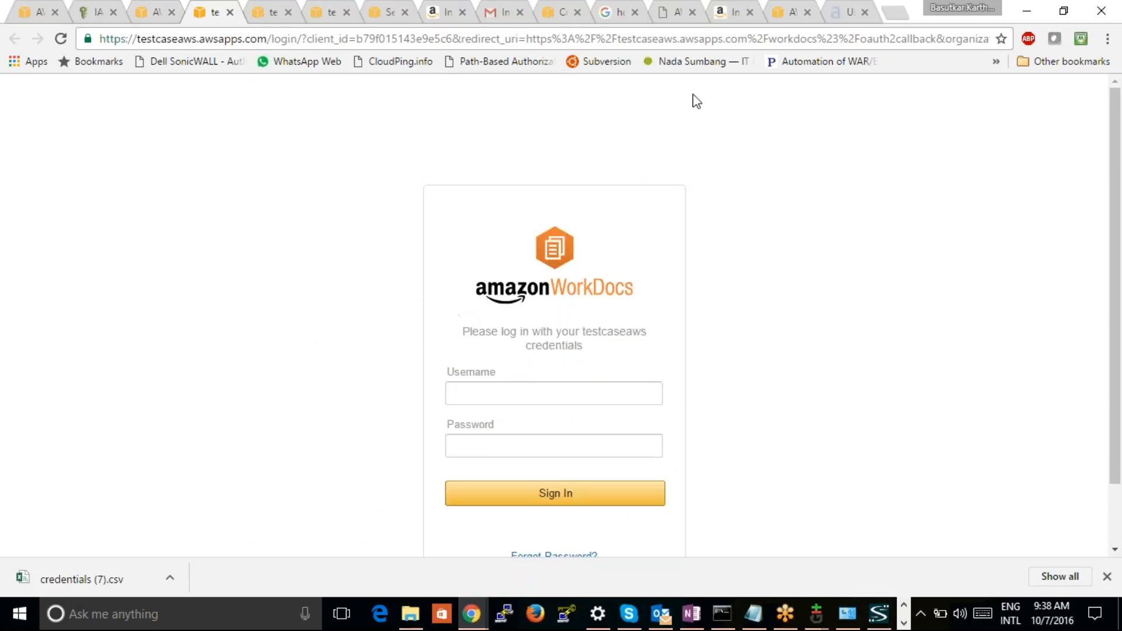
# Check the Gmail inbox for the WorkDocs invite, then go back through the directory page to the IAM user's permissions
pyautogui.click(495, 13)
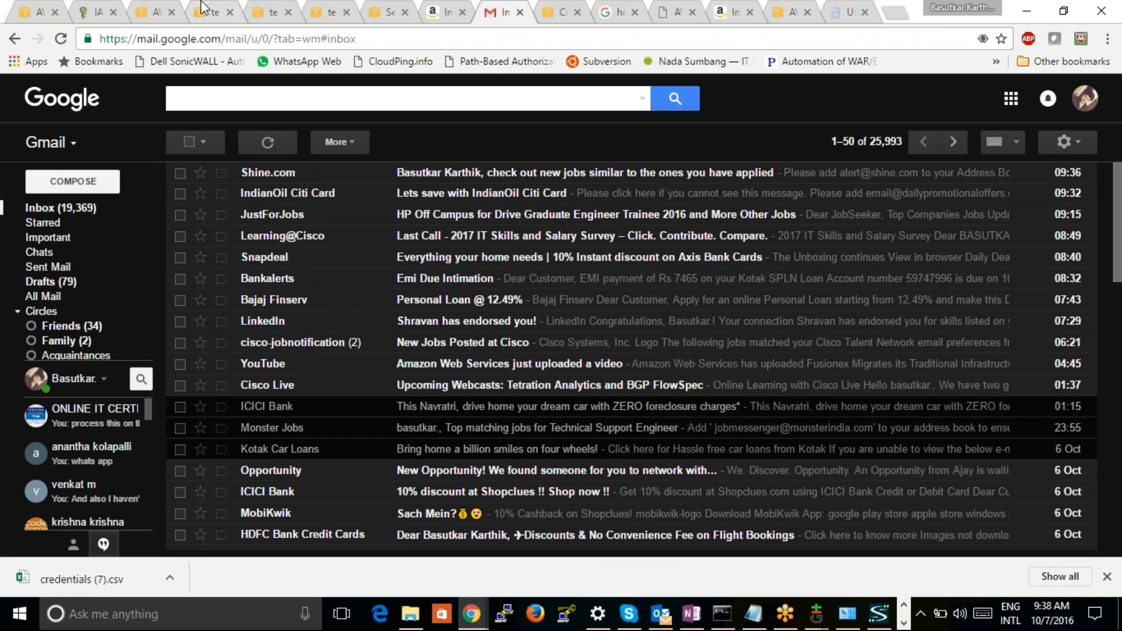
pyautogui.click(158, 17)
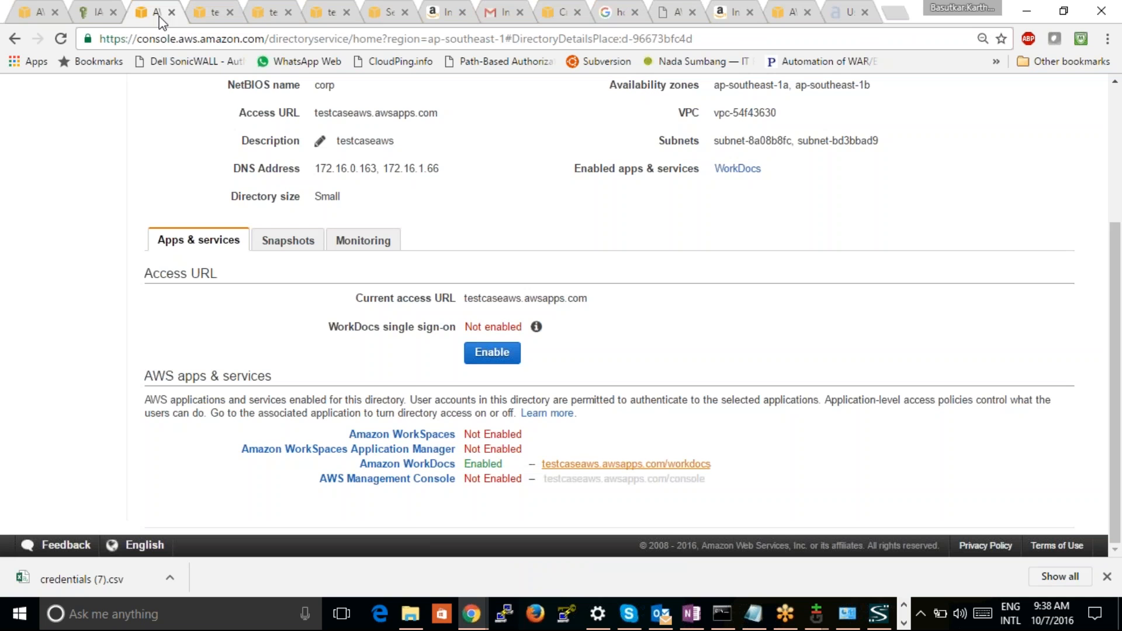
pyautogui.click(99, 15)
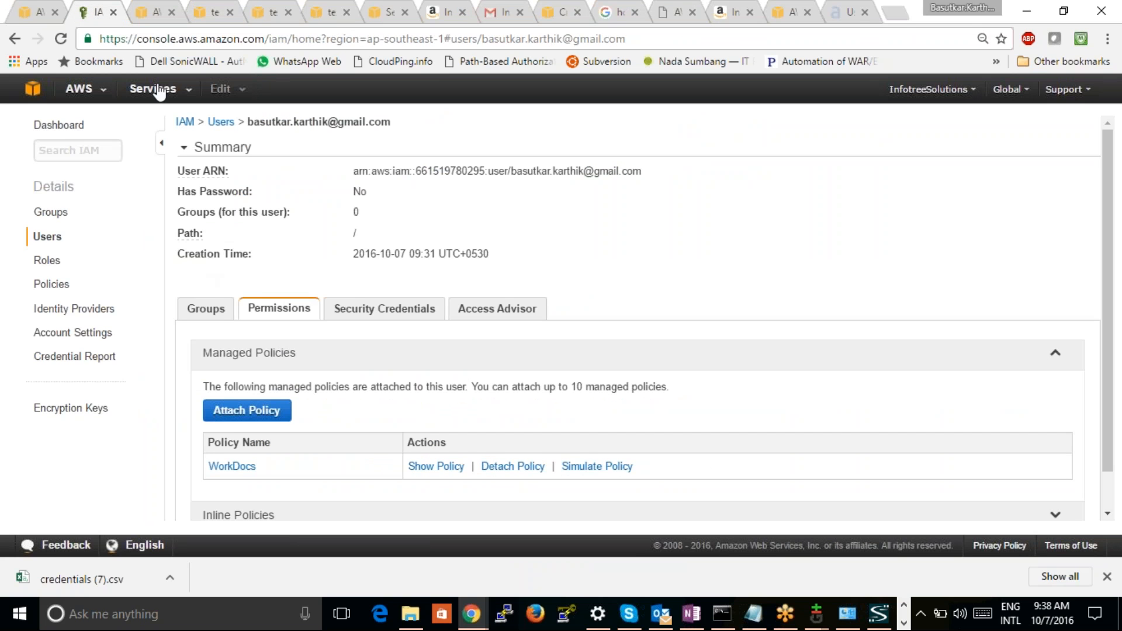
# Look over the testcaseaws WorkDocs login pages and return to the directory's details
pyautogui.click(156, 13)
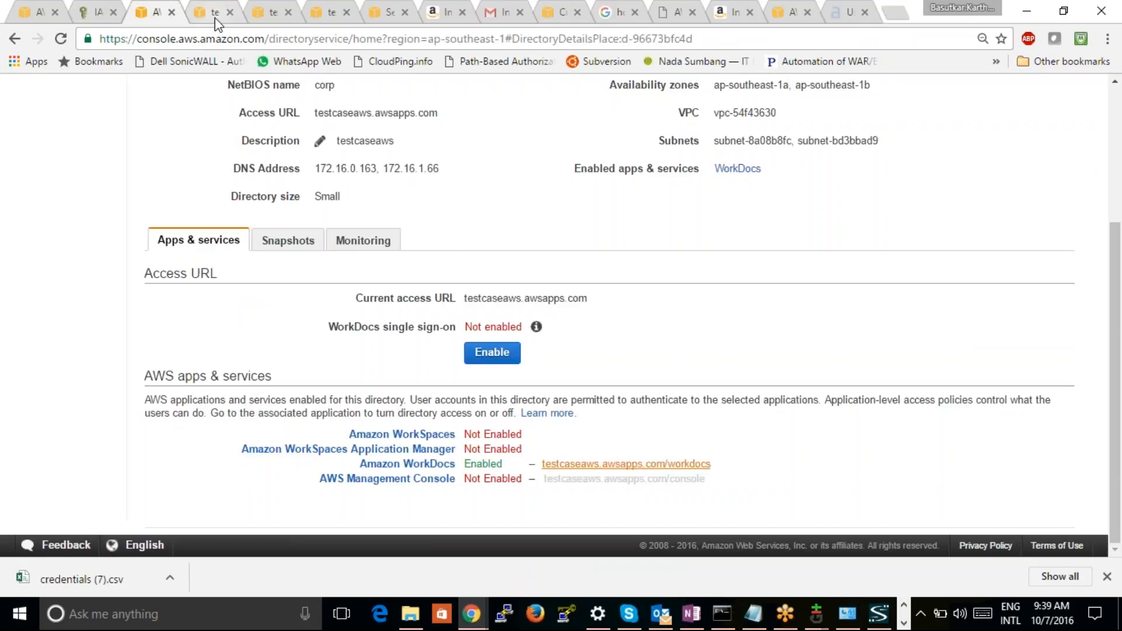
pyautogui.click(218, 16)
pyautogui.click(265, 16)
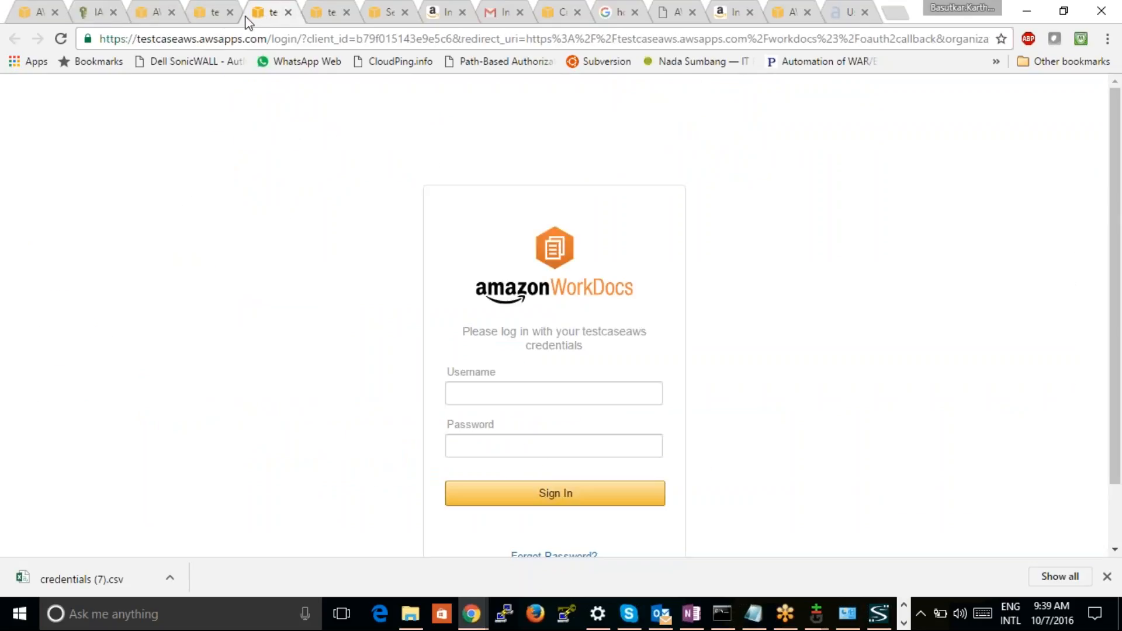
pyautogui.click(217, 14)
pyautogui.moveTo(184, 19); pyautogui.dragTo(156, 19)
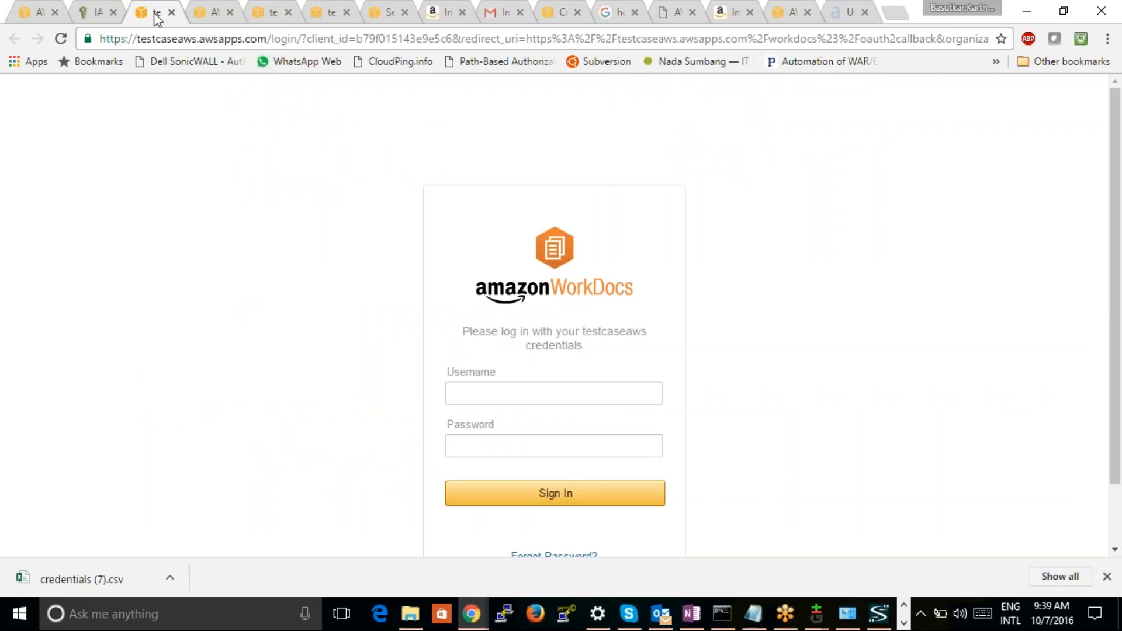
pyautogui.click(204, 19)
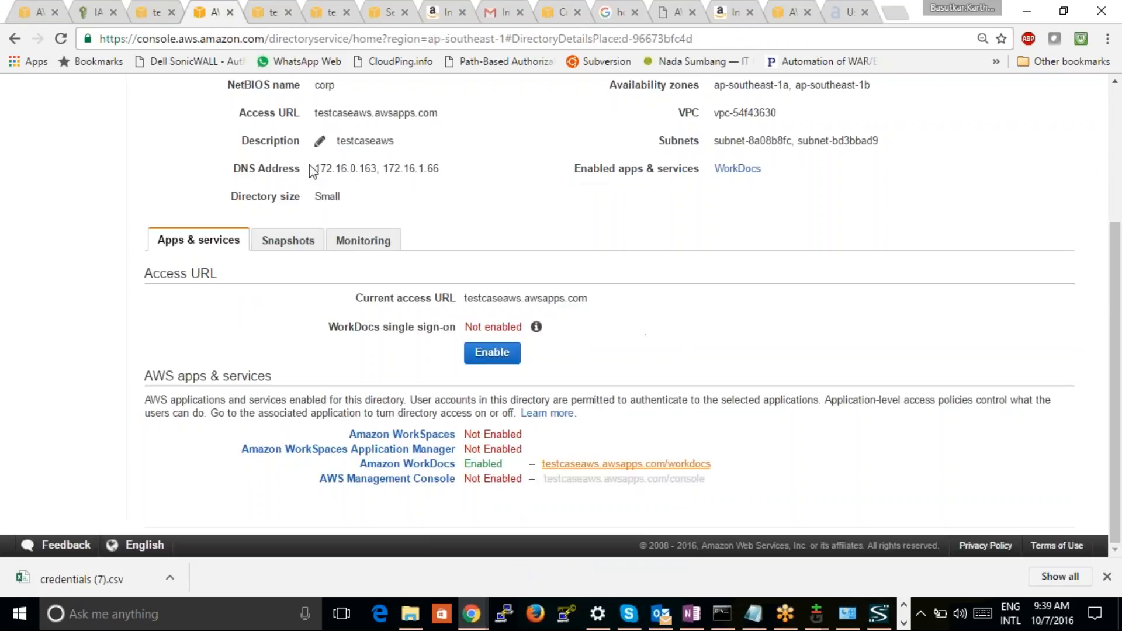
# Open the WorkDocs service from the AWS console home page
pyautogui.click(12, 40)
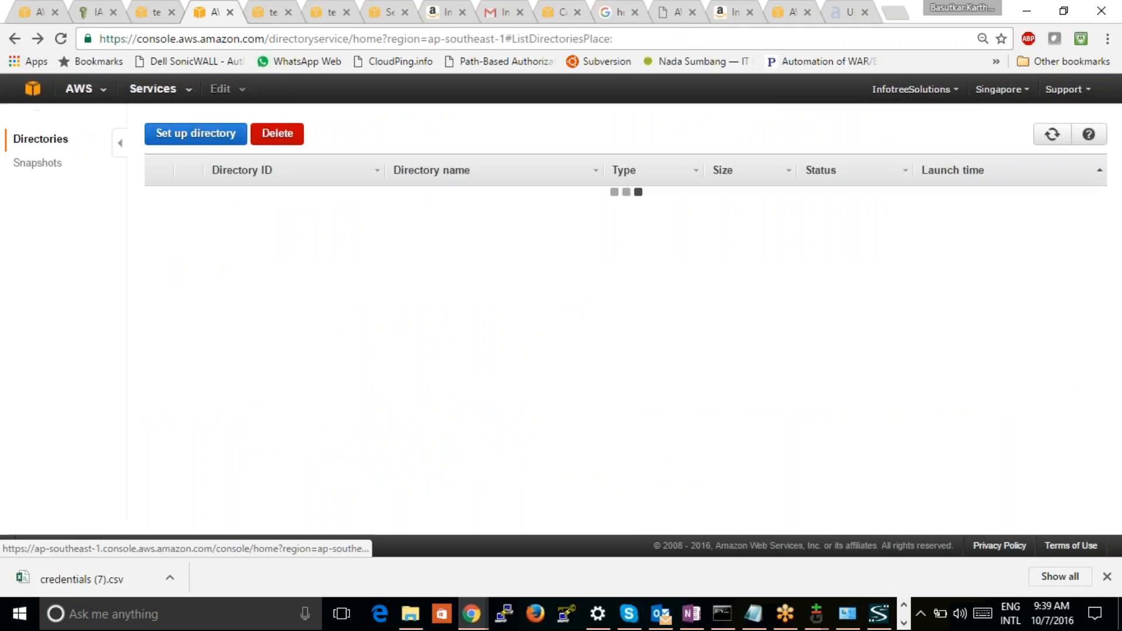
pyautogui.click(53, 94)
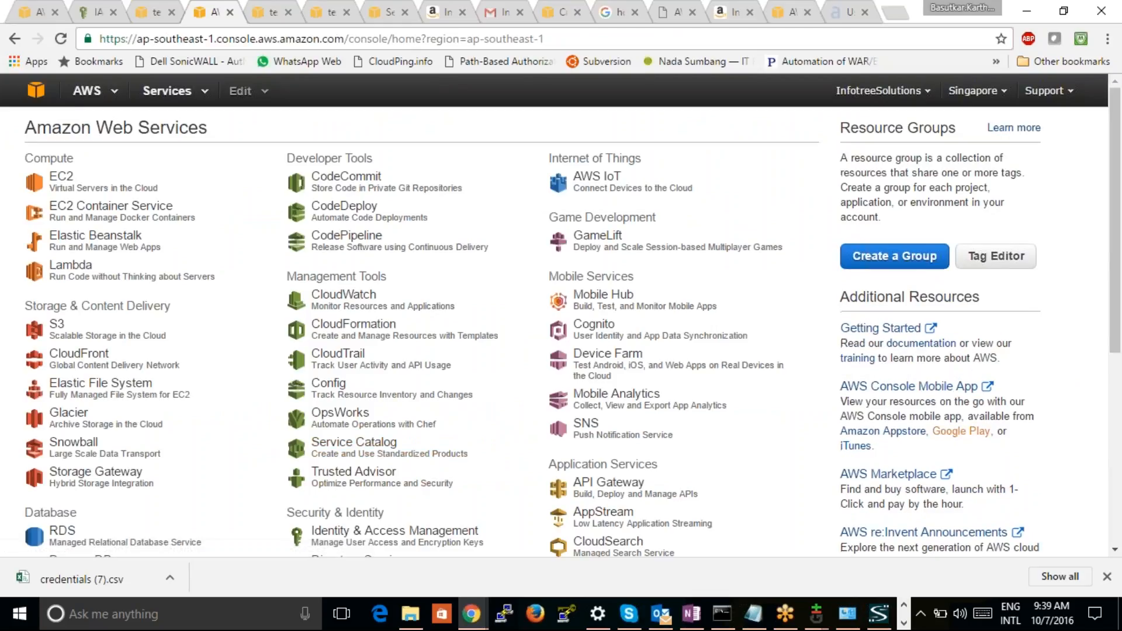
pyautogui.scroll(-6, 910, 446)
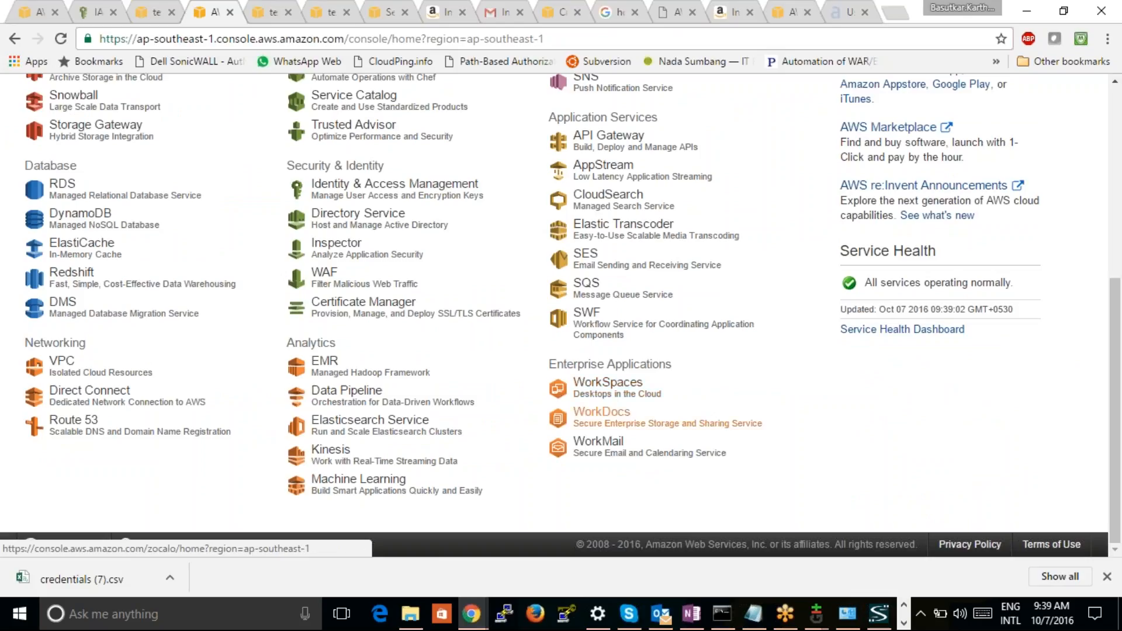
pyautogui.click(602, 414)
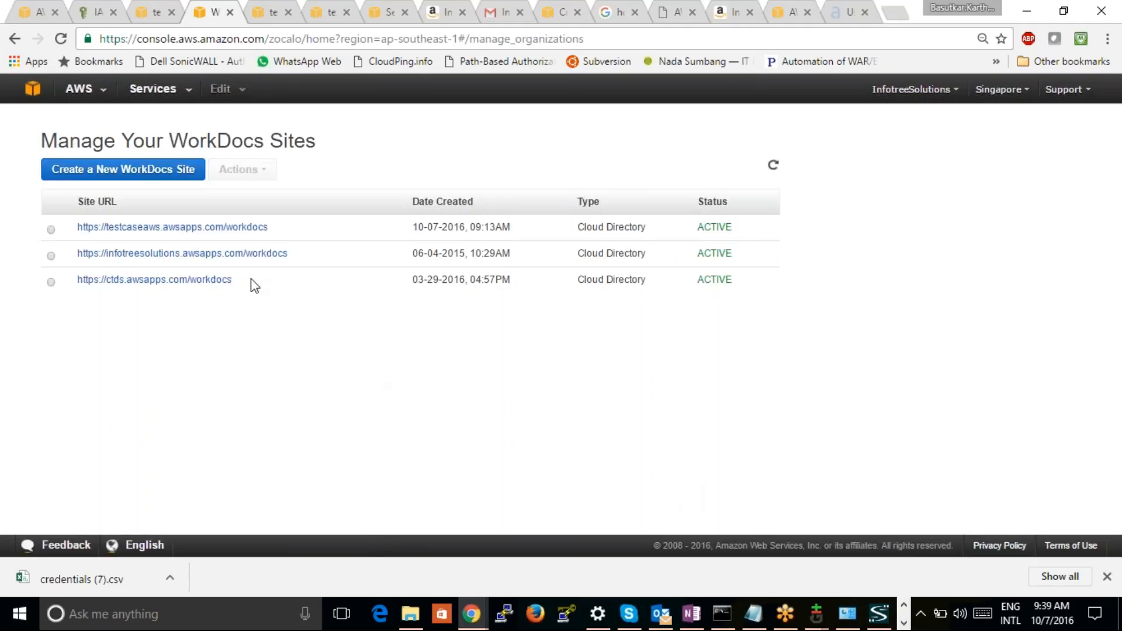
# Launch a Quick Start setup for a new WorkDocs site and set its site URL to testcase2
pyautogui.click(150, 171)
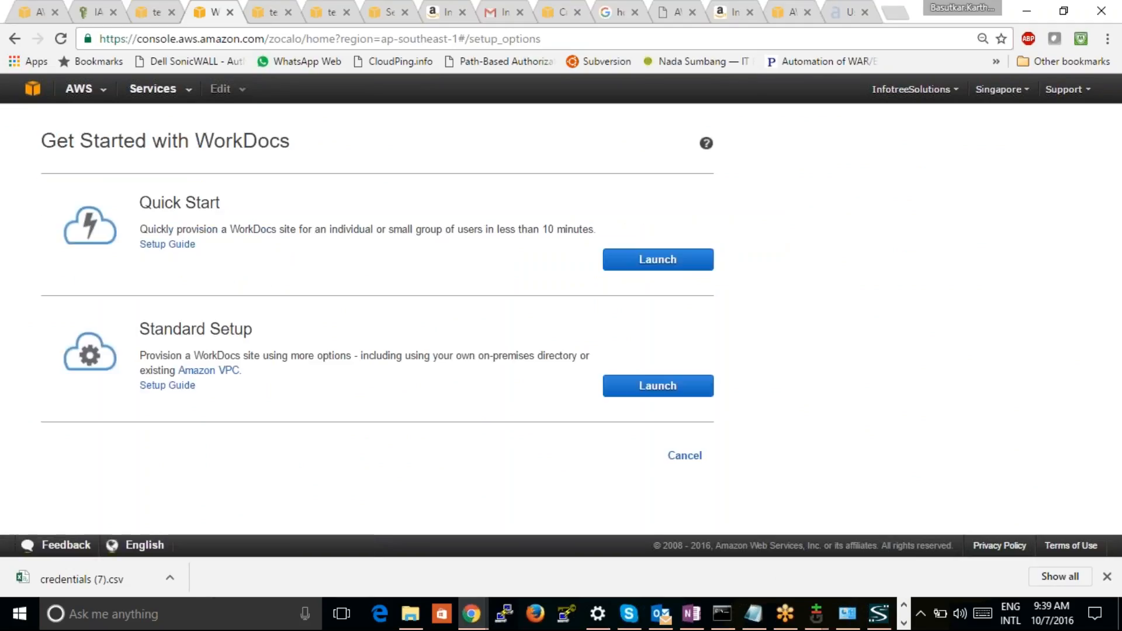
pyautogui.click(658, 259)
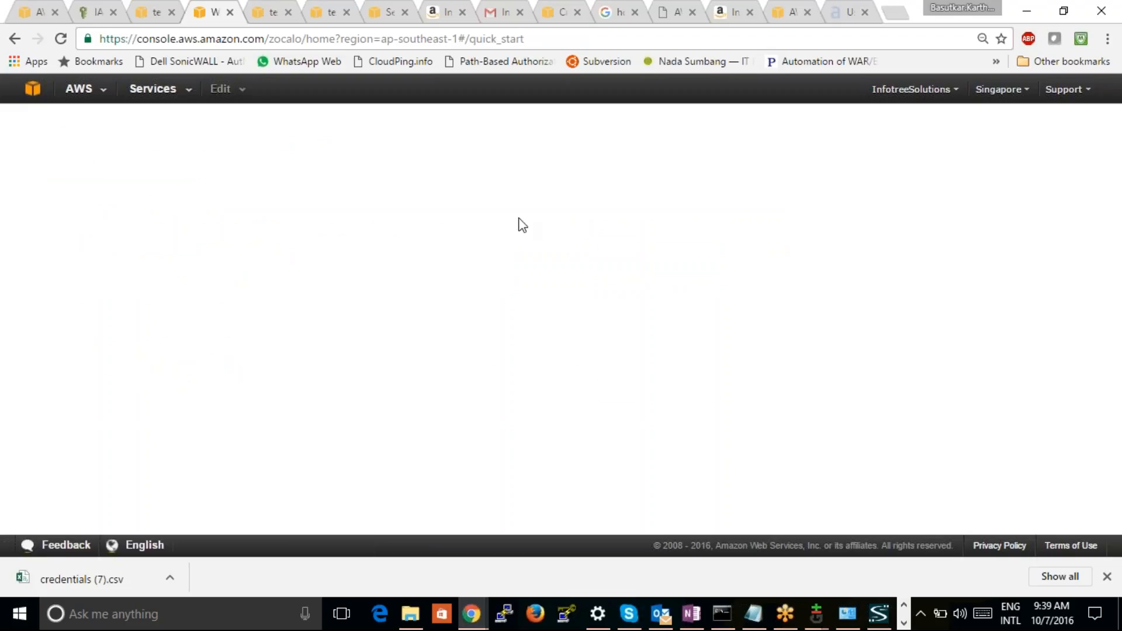
pyautogui.click(199, 305)
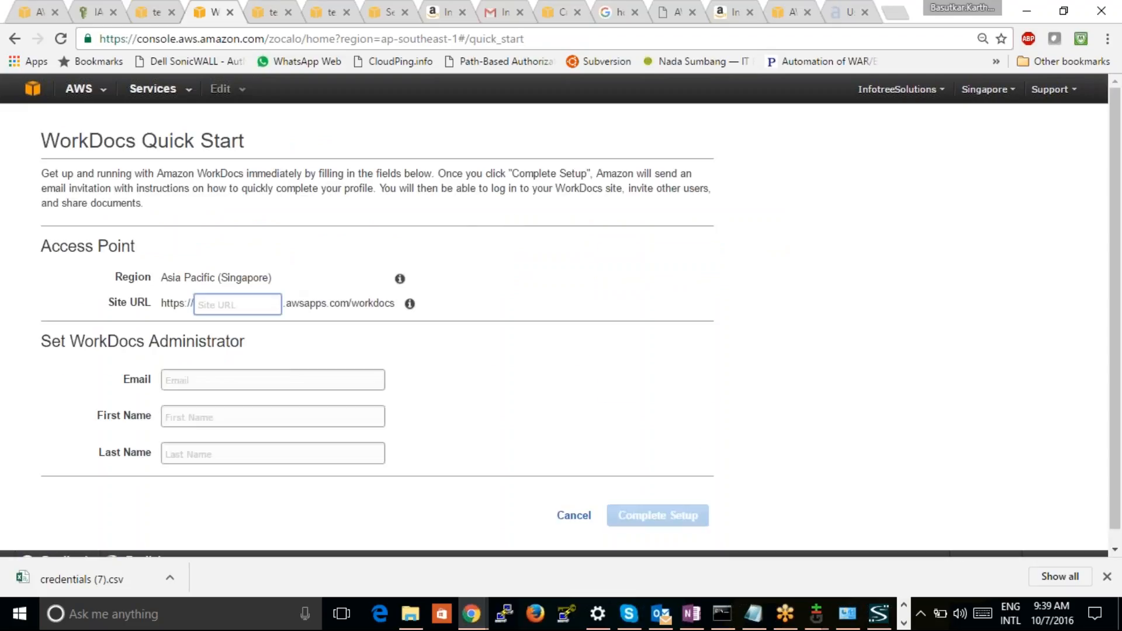
pyautogui.write('testcase2')
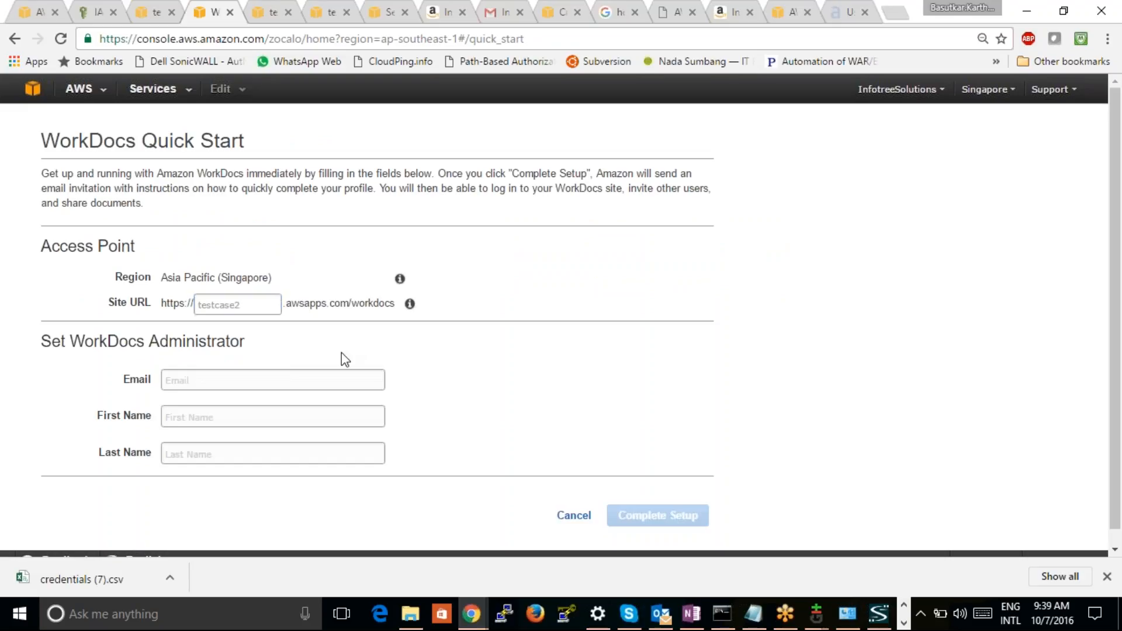
# Fill in the WorkDocs administrator's email, first name and last name, and complete the site setup
pyautogui.click(258, 377)
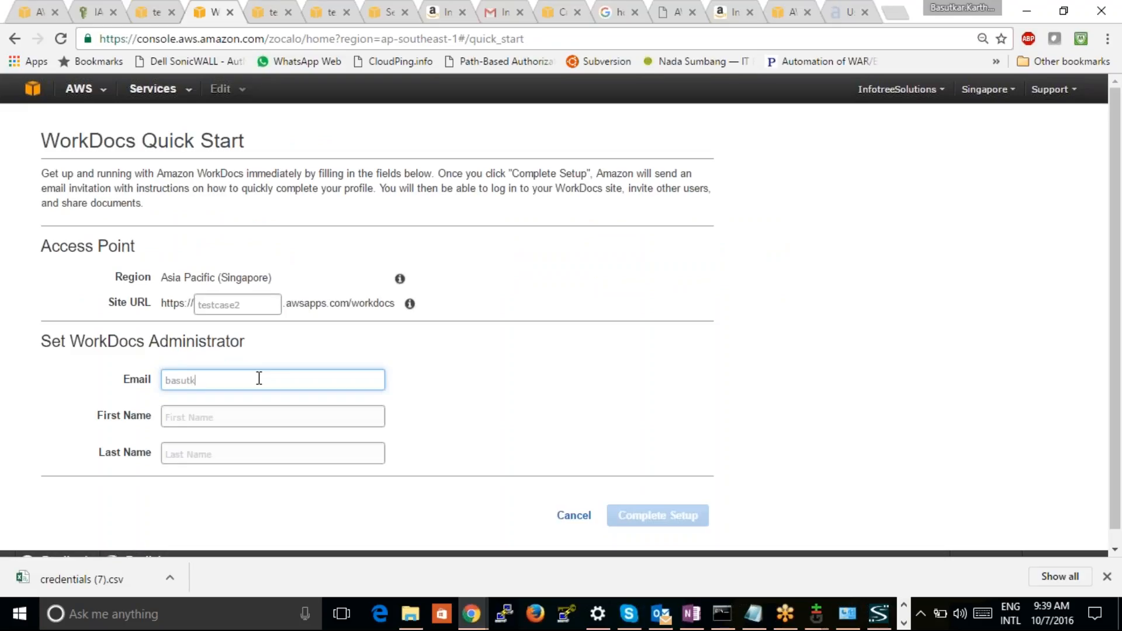
pyautogui.click(297, 415)
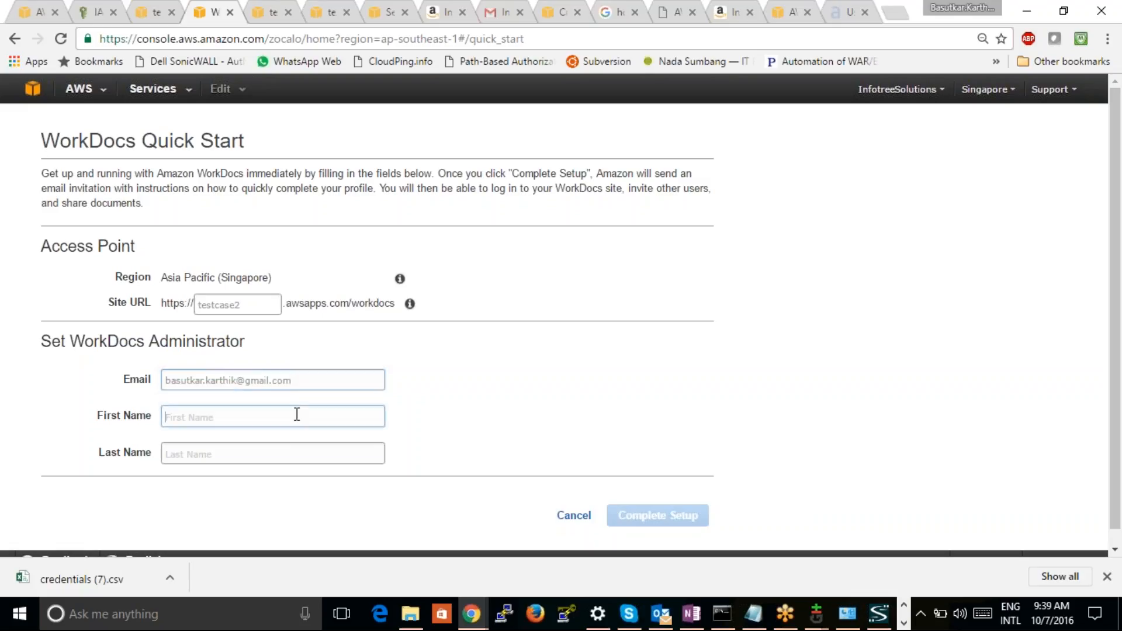
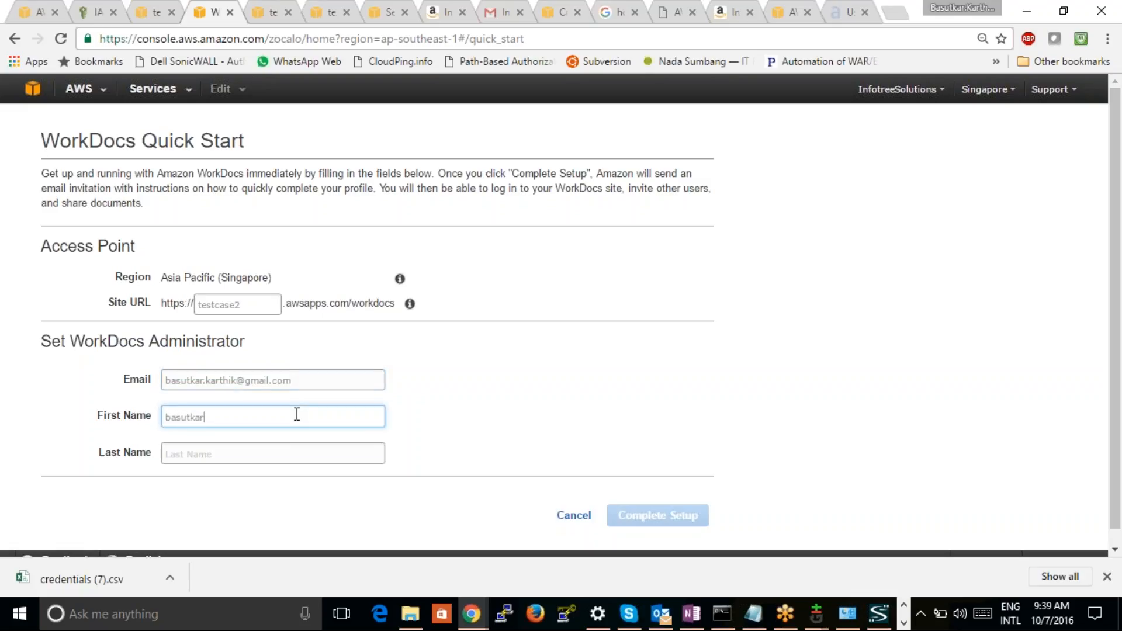
pyautogui.press('Tab')
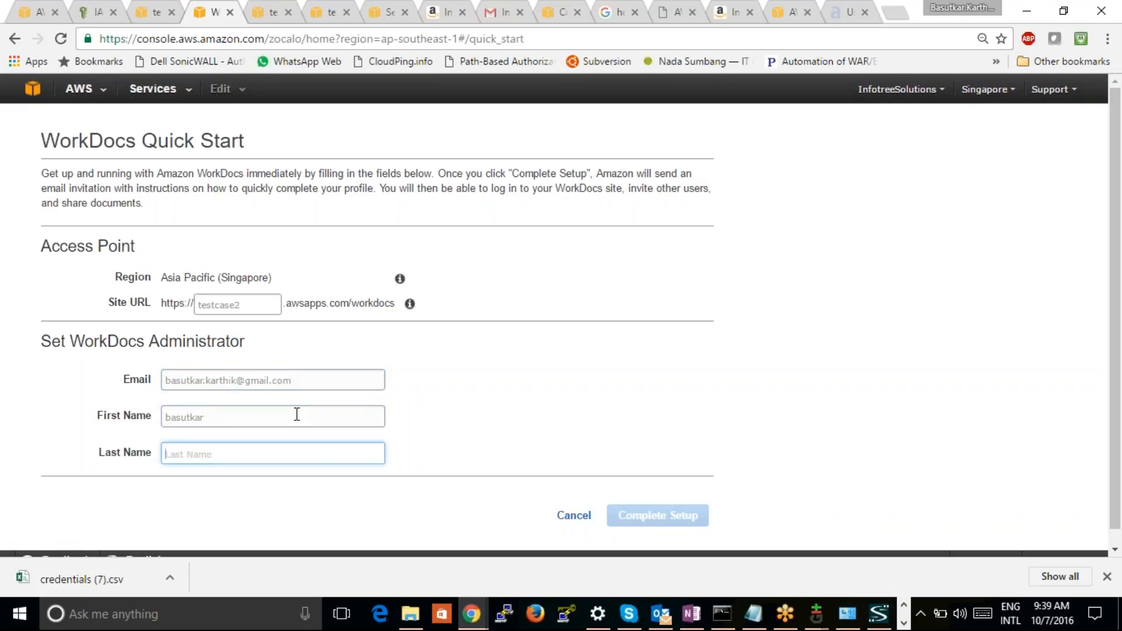
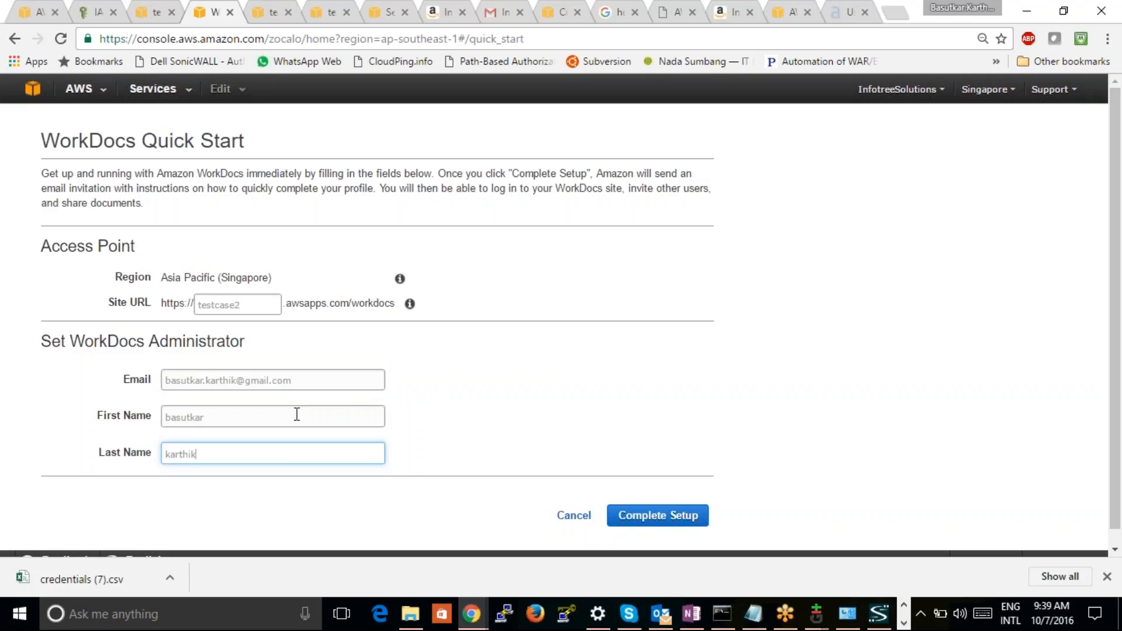
pyautogui.click(550, 427)
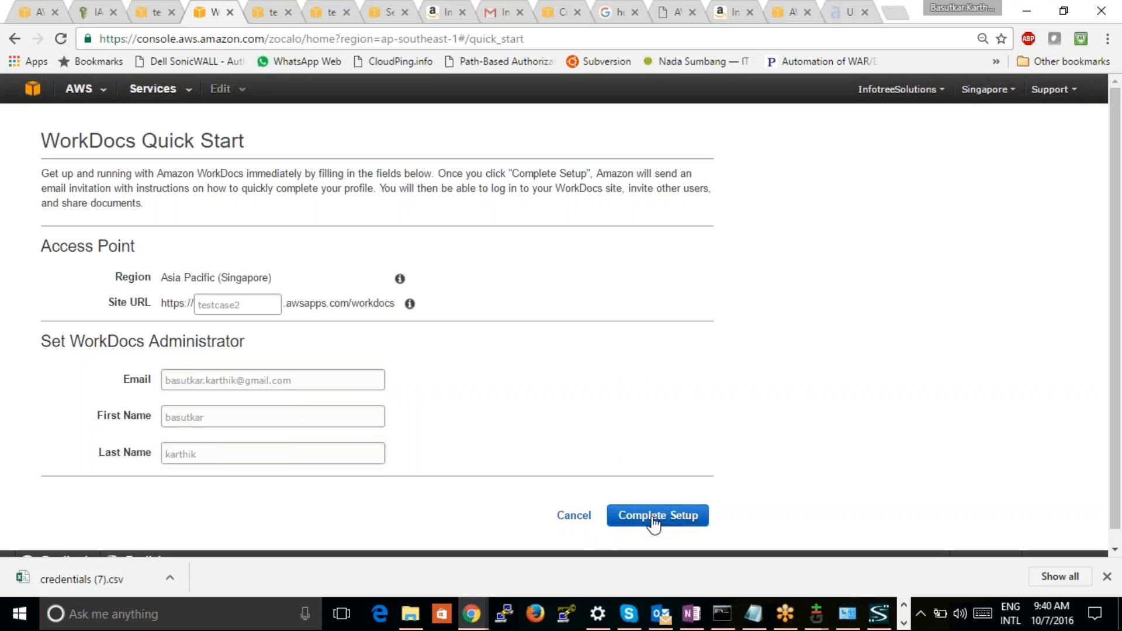
pyautogui.click(654, 520)
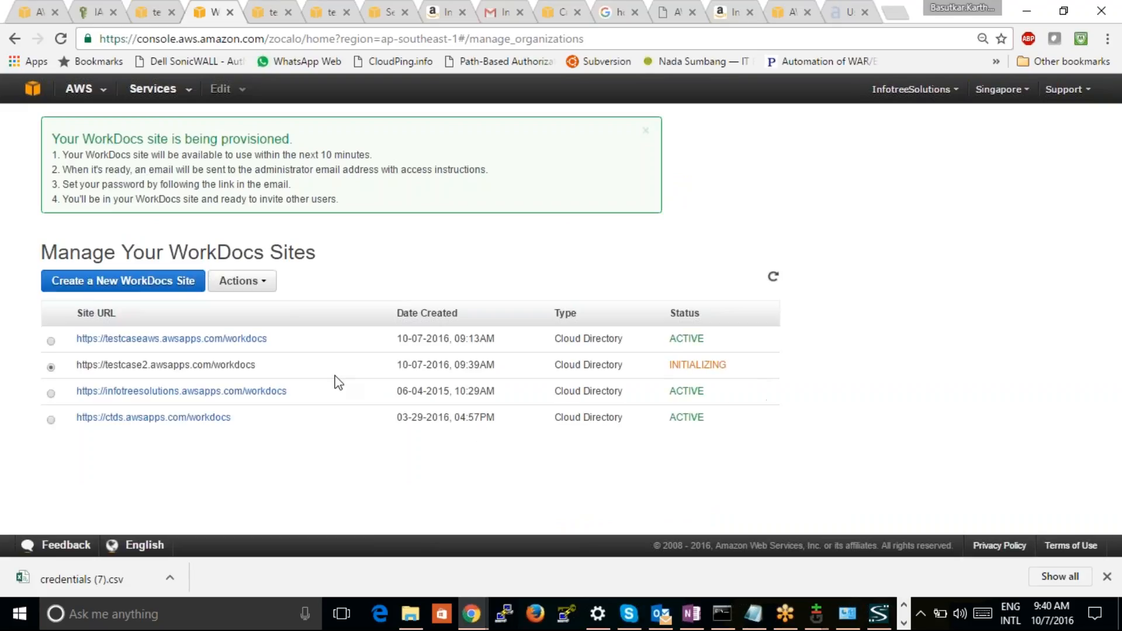
# Delete the testcaseaws WorkDocs site together with its user directory, confirming with DELETE
pyautogui.click(50, 367)
pyautogui.click(51, 341)
pyautogui.click(251, 278)
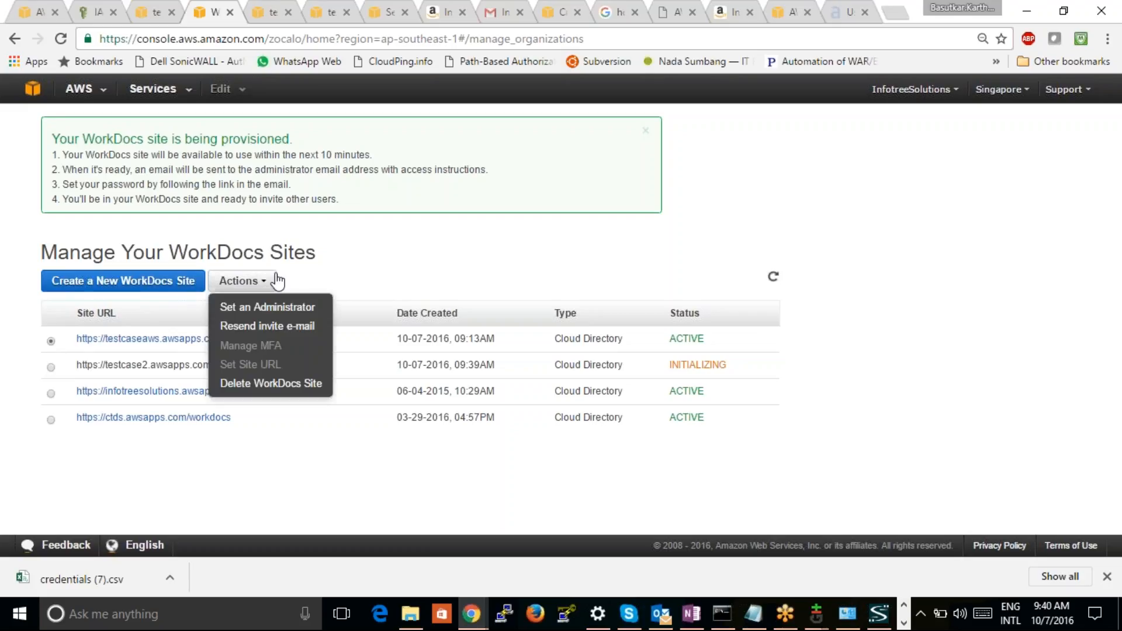
pyautogui.click(263, 384)
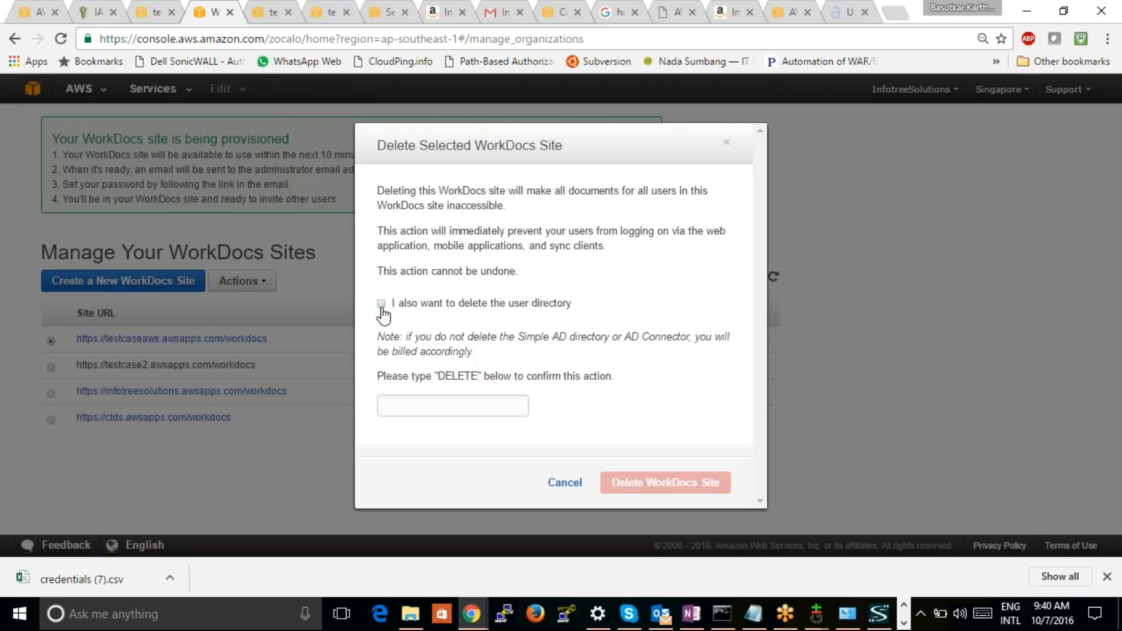
pyautogui.click(381, 305)
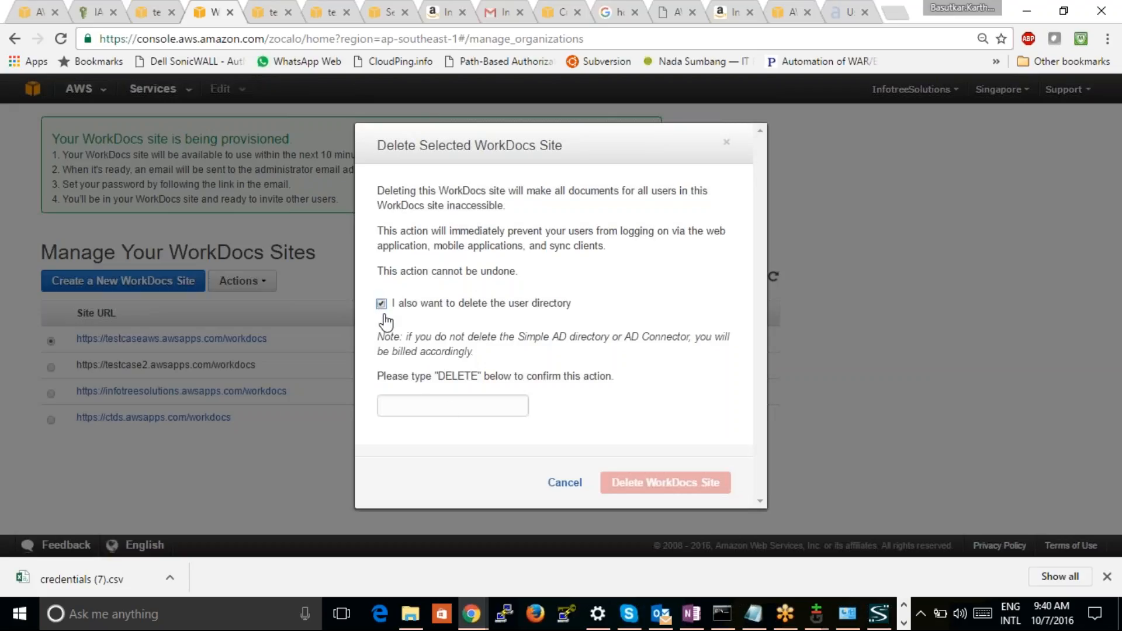
pyautogui.click(419, 404)
pyautogui.write('DELETE')
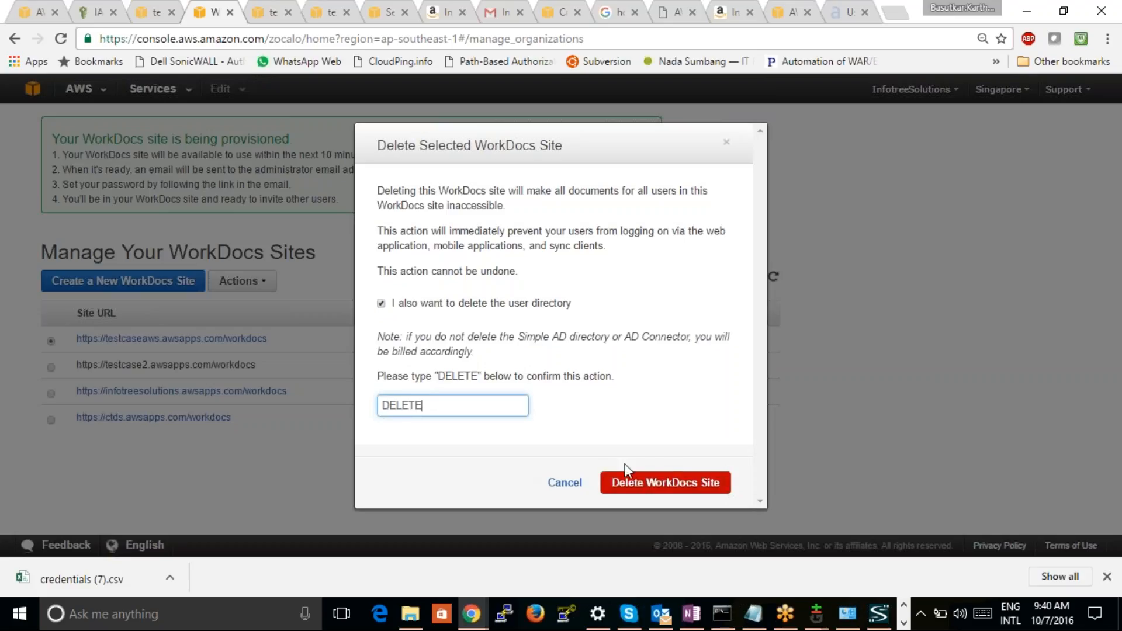
pyautogui.click(633, 487)
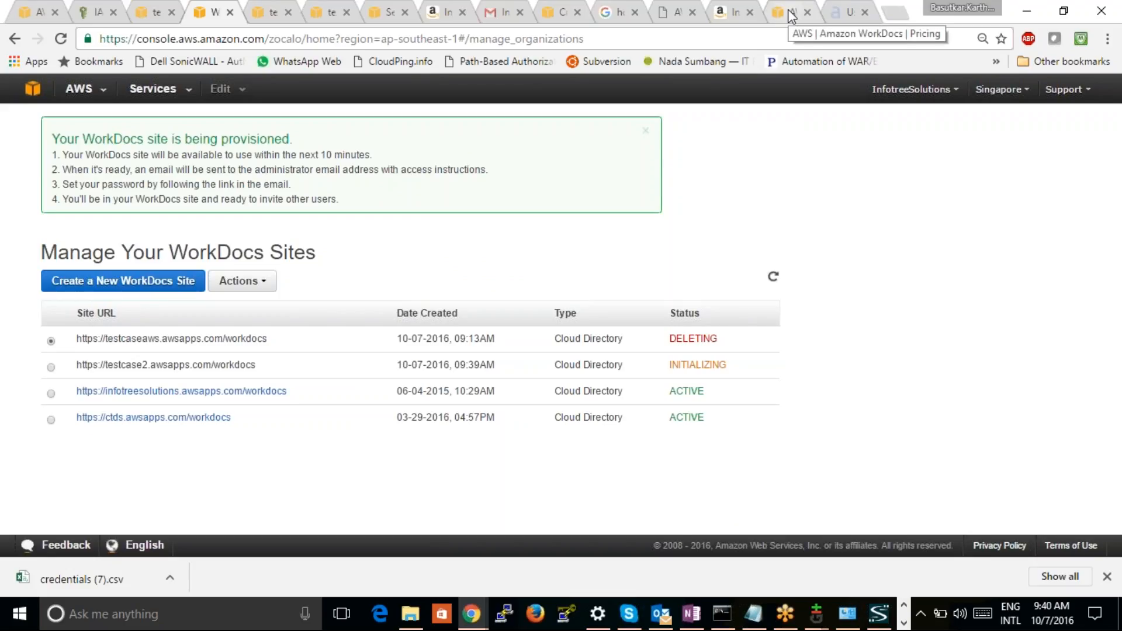
# Open Directory Service in a separate browser tab and select the corp.testcase2.com directory
pyautogui.rightClick(28, 87)
pyautogui.click(60, 102)
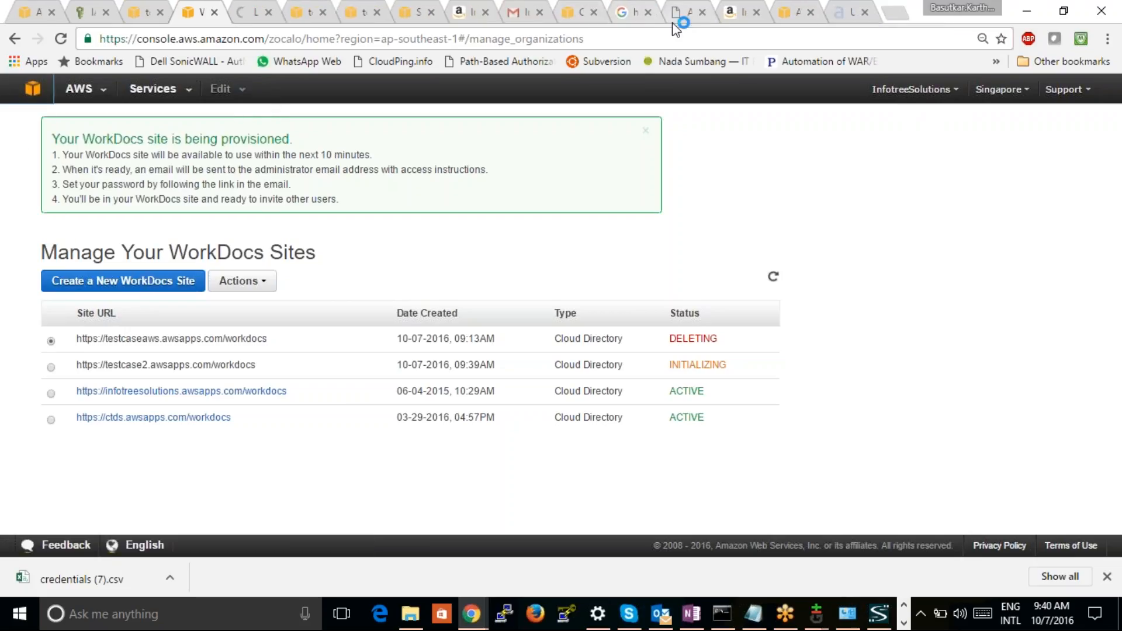
pyautogui.click(250, 16)
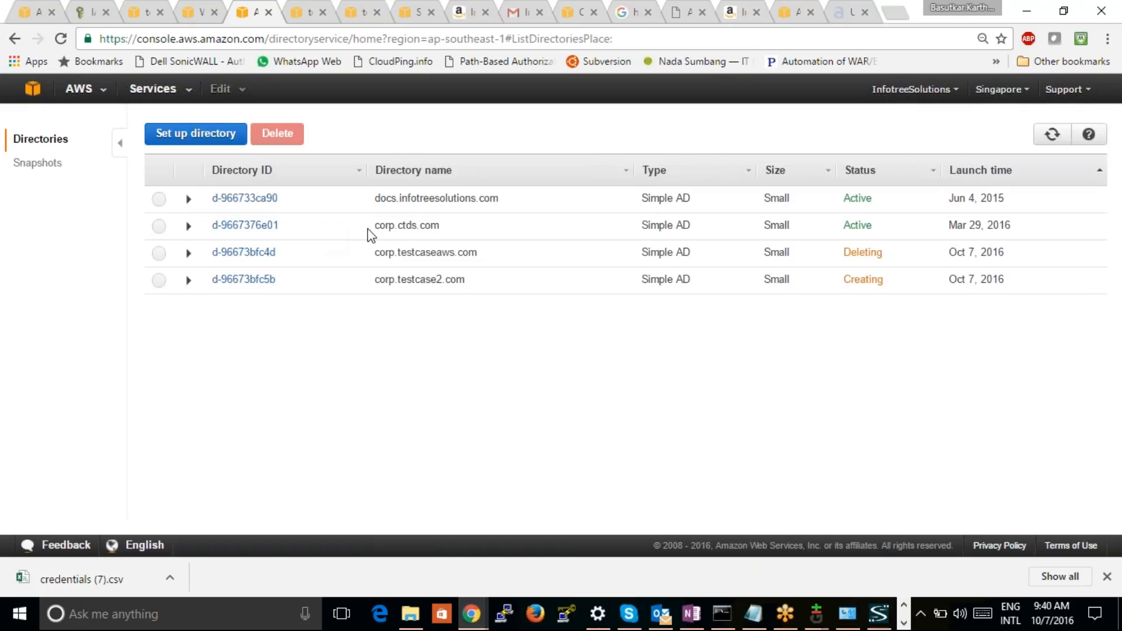
pyautogui.click(491, 286)
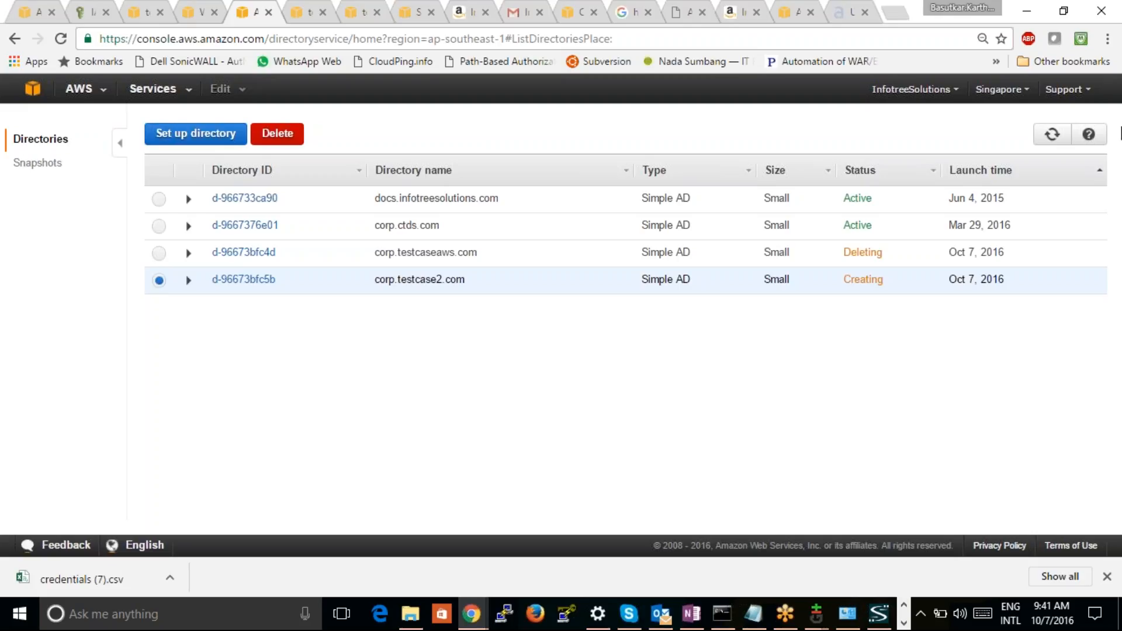
# Search Google for "aws workdocs mobile app" in a new browser tab
pyautogui.click(895, 13)
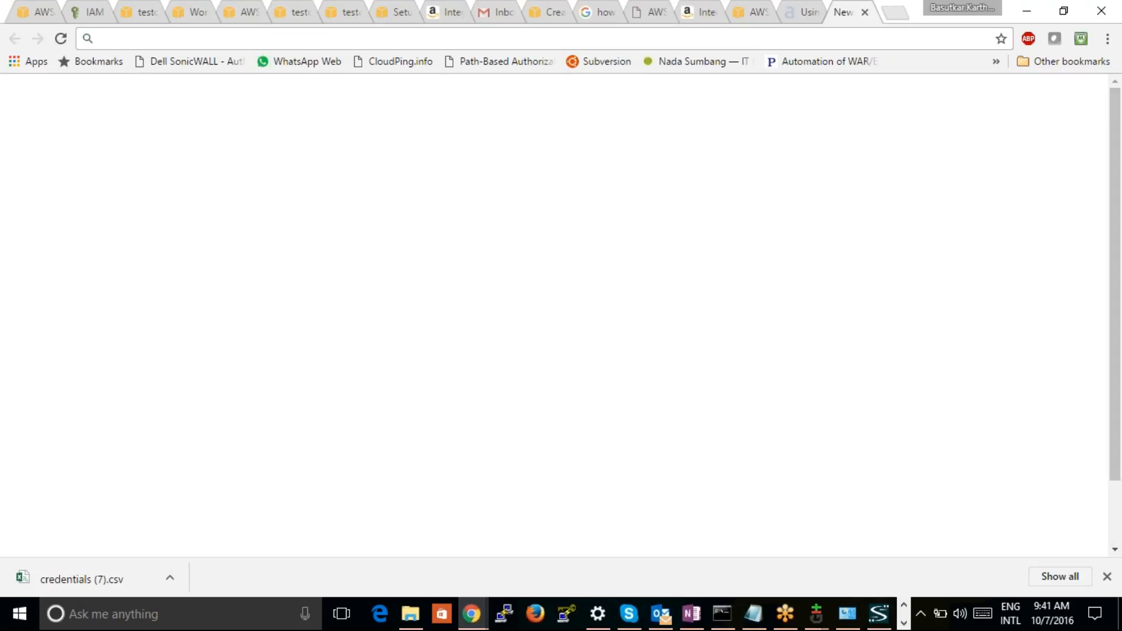
pyautogui.write('aws work')
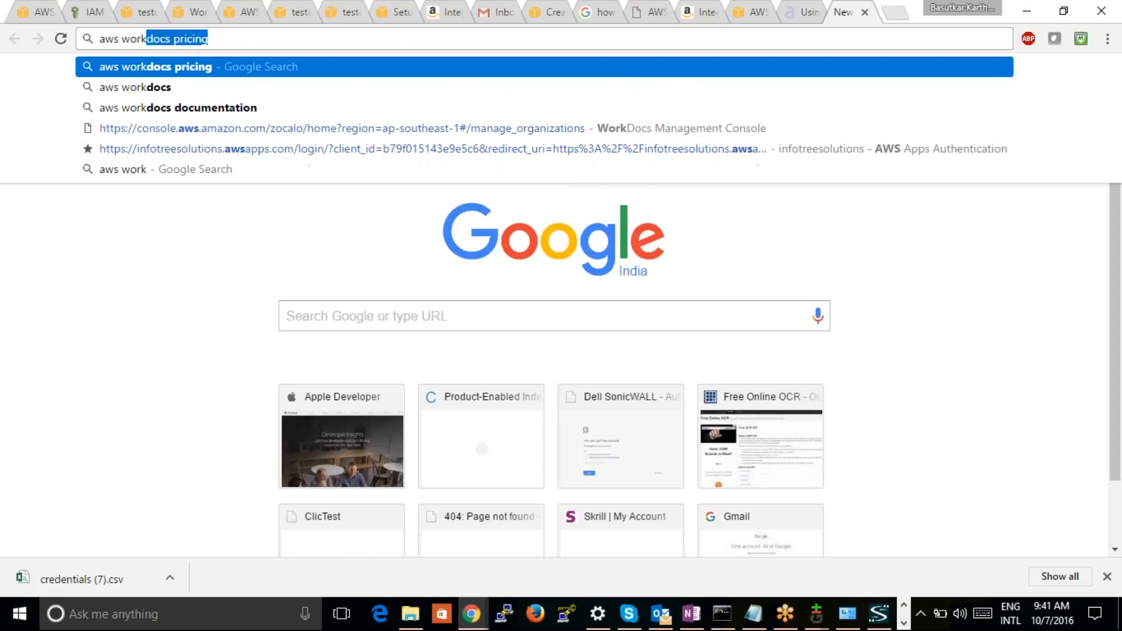
pyautogui.write('docs m')
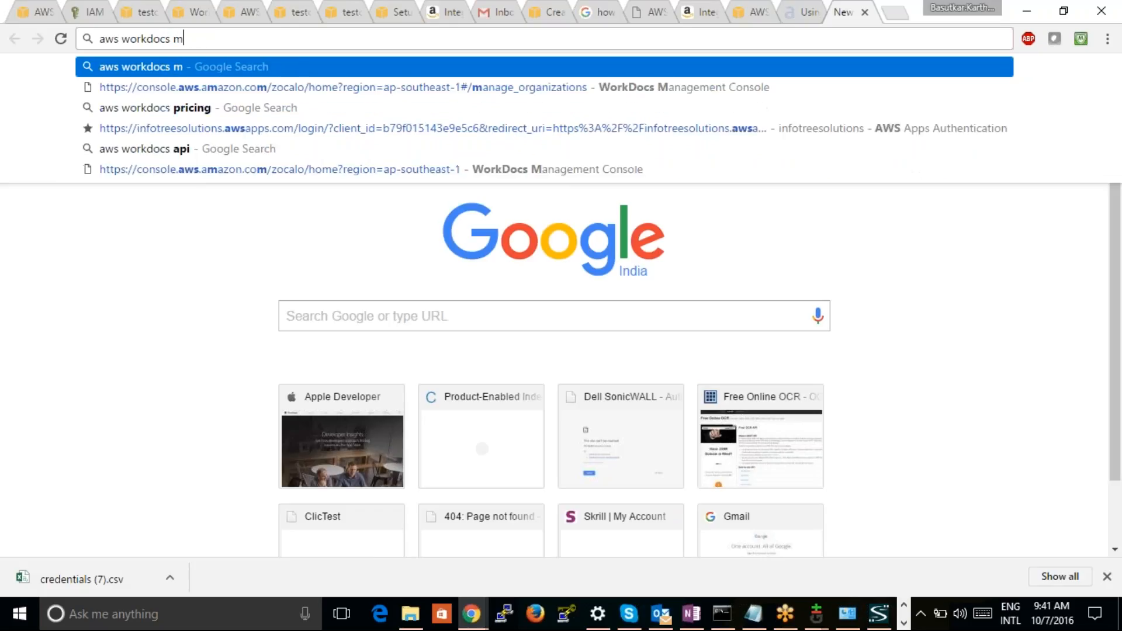
pyautogui.write('obile app')
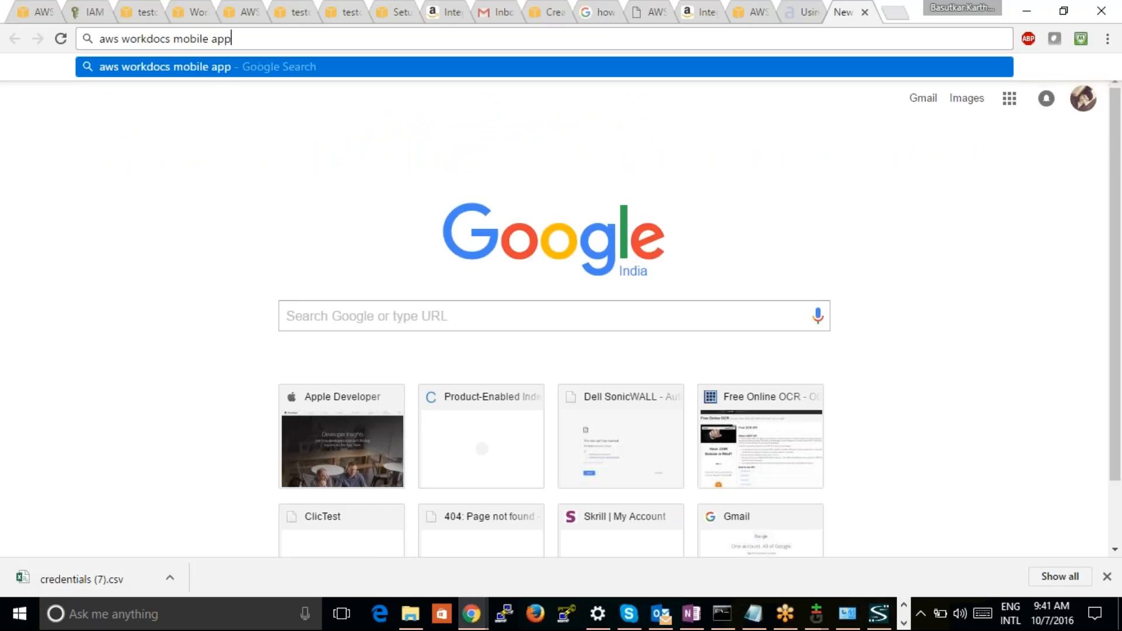
pyautogui.press('Return')
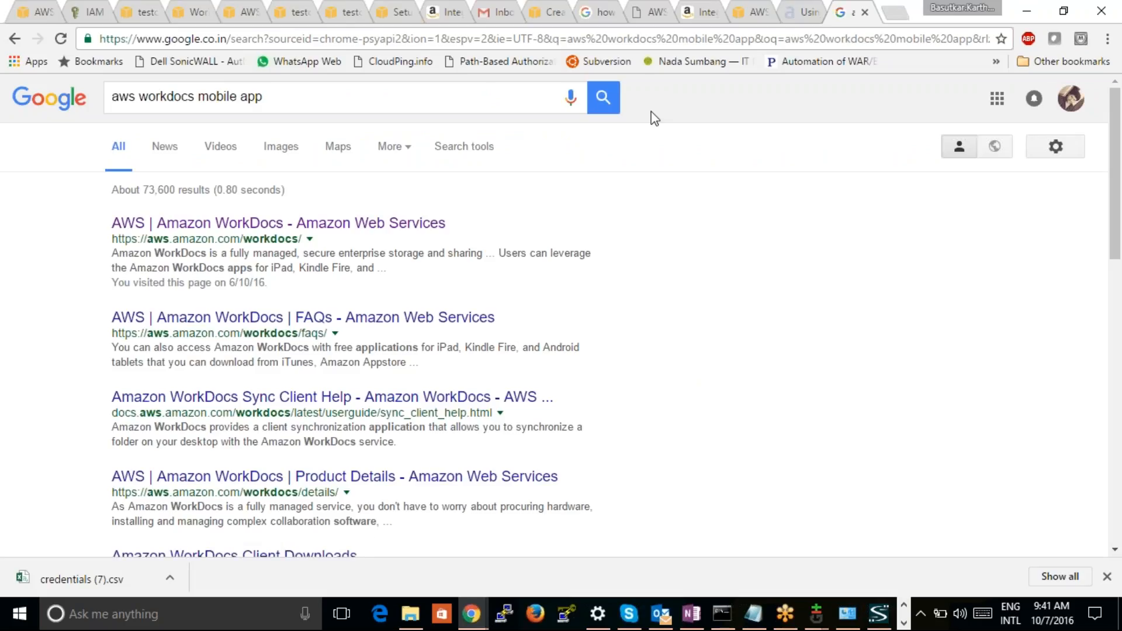
# Open the Amazon WorkDocs product page and examine its section on accessing files from apps and devices
pyautogui.click(303, 227)
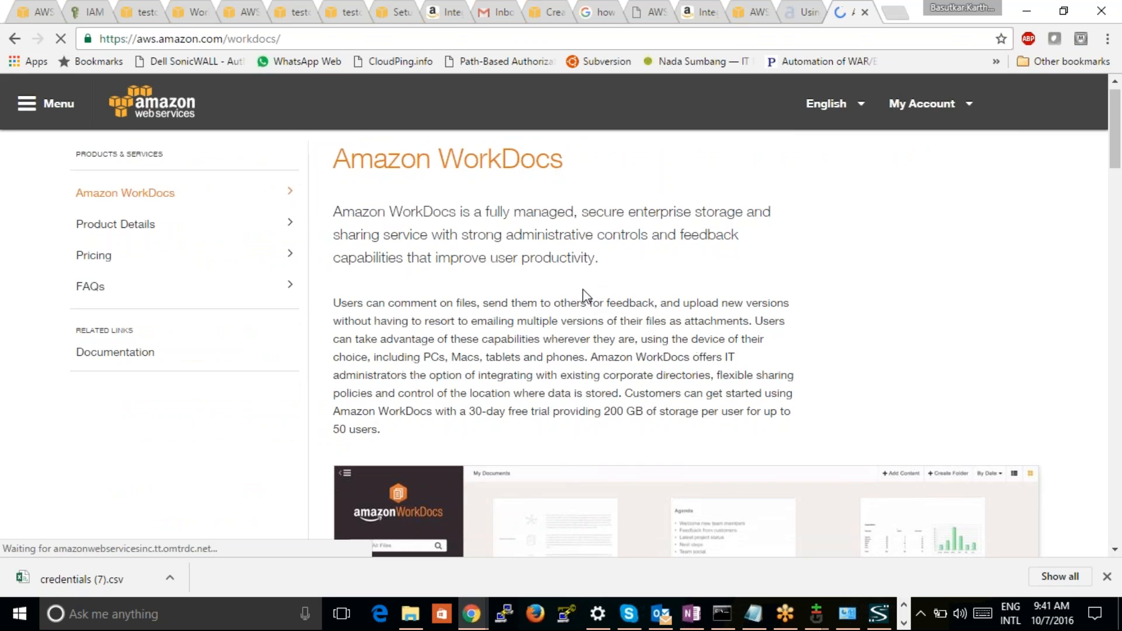
pyautogui.scroll(-10, 585, 292)
pyautogui.scroll(-13, 583, 290)
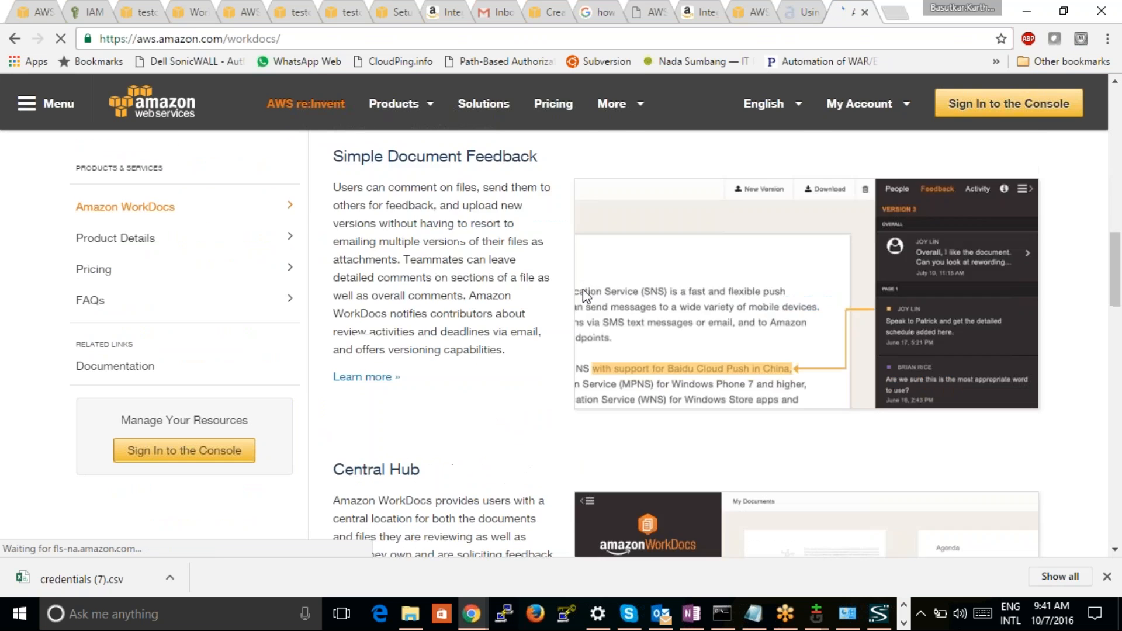
pyautogui.scroll(-1, 583, 289)
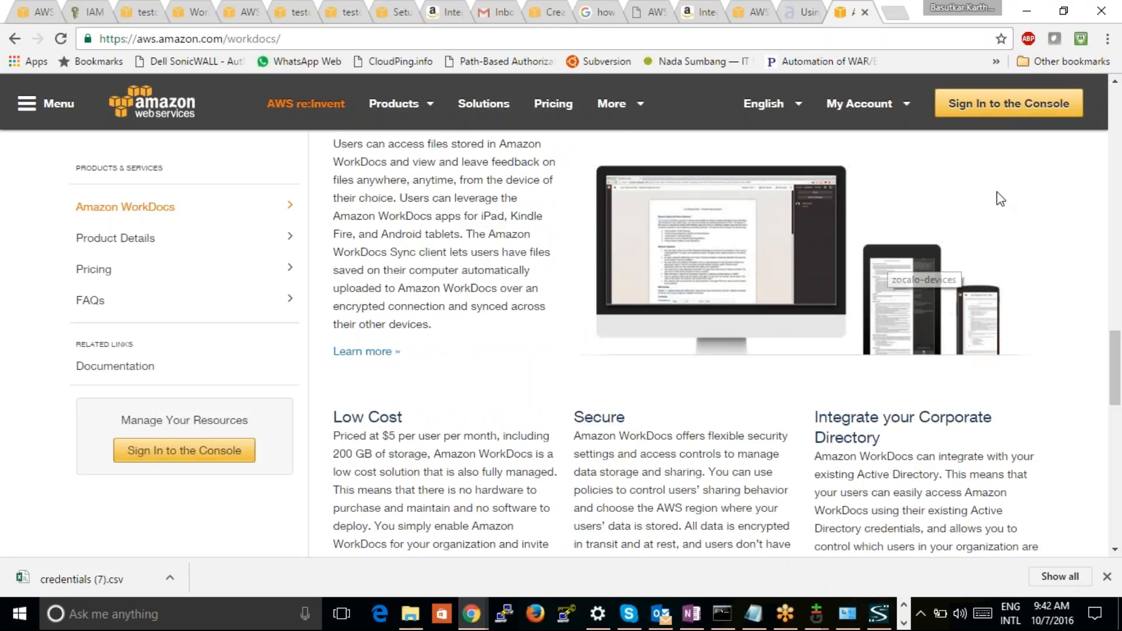
# Review the Simple Document Feedback section and the introductory video area of the Amazon WorkDocs product page
pyautogui.scroll(10, 1032, 228)
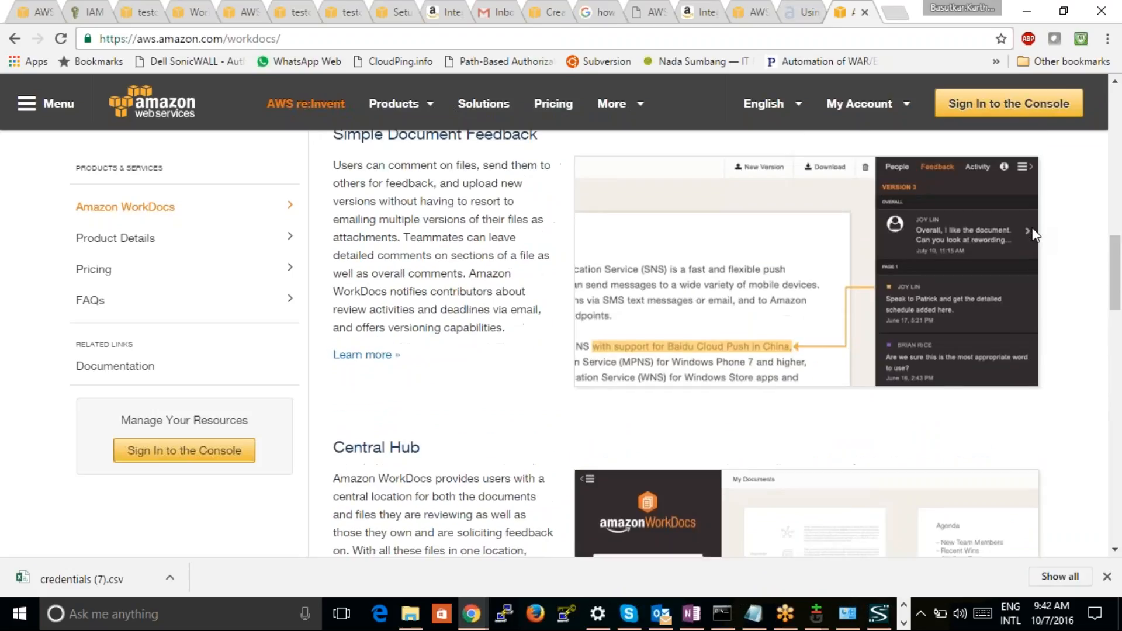
pyautogui.scroll(1, 1032, 229)
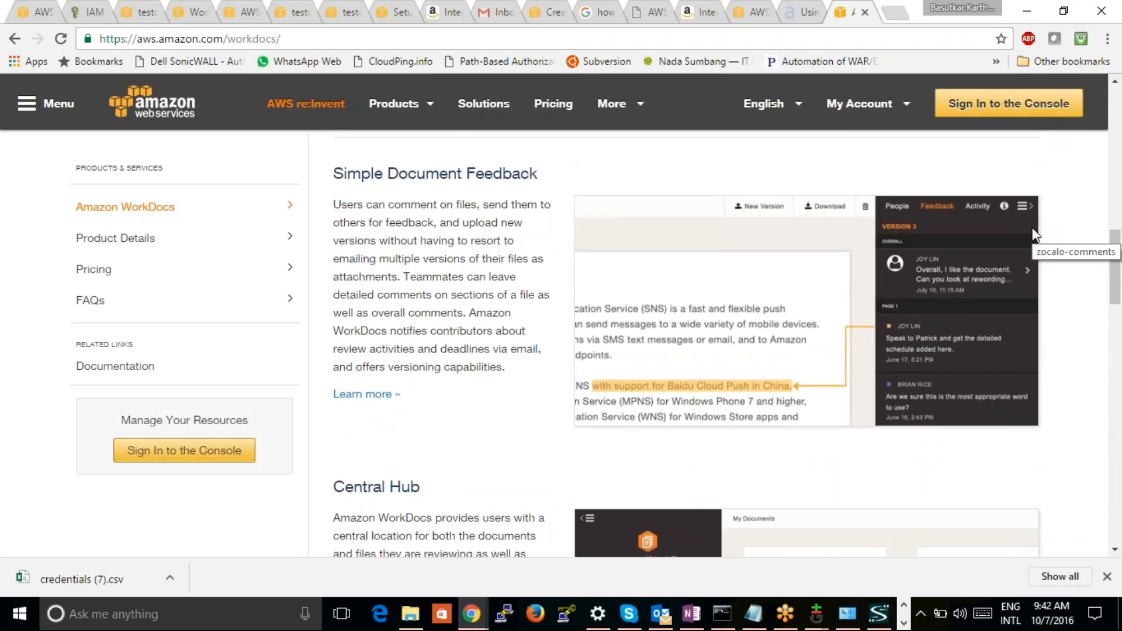
pyautogui.scroll(2, 1032, 228)
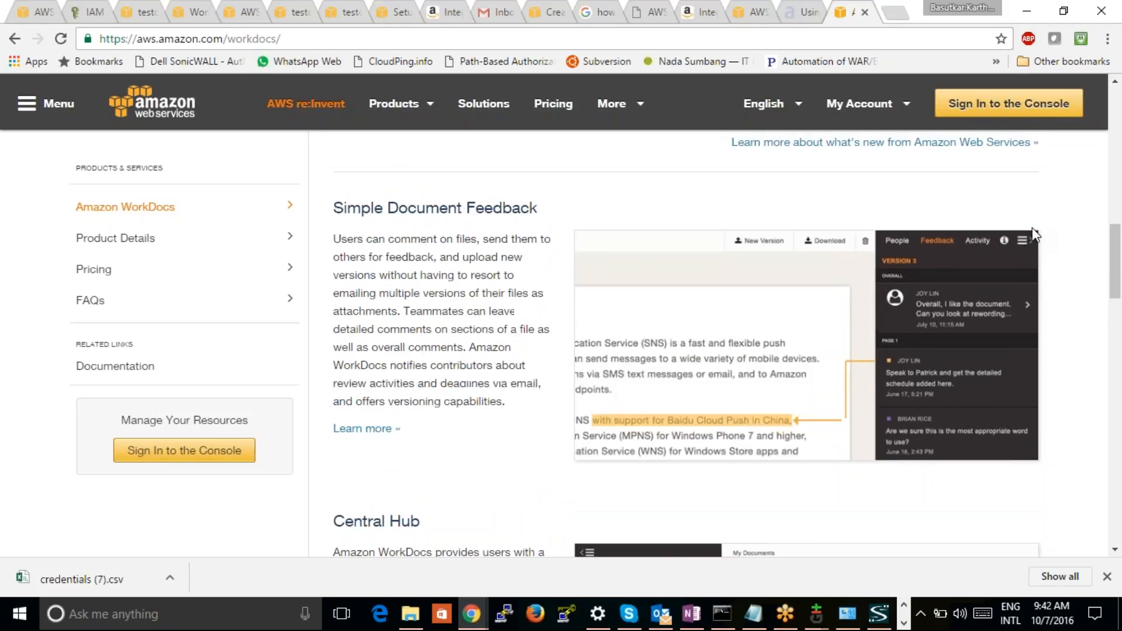
pyautogui.scroll(-2, 1032, 228)
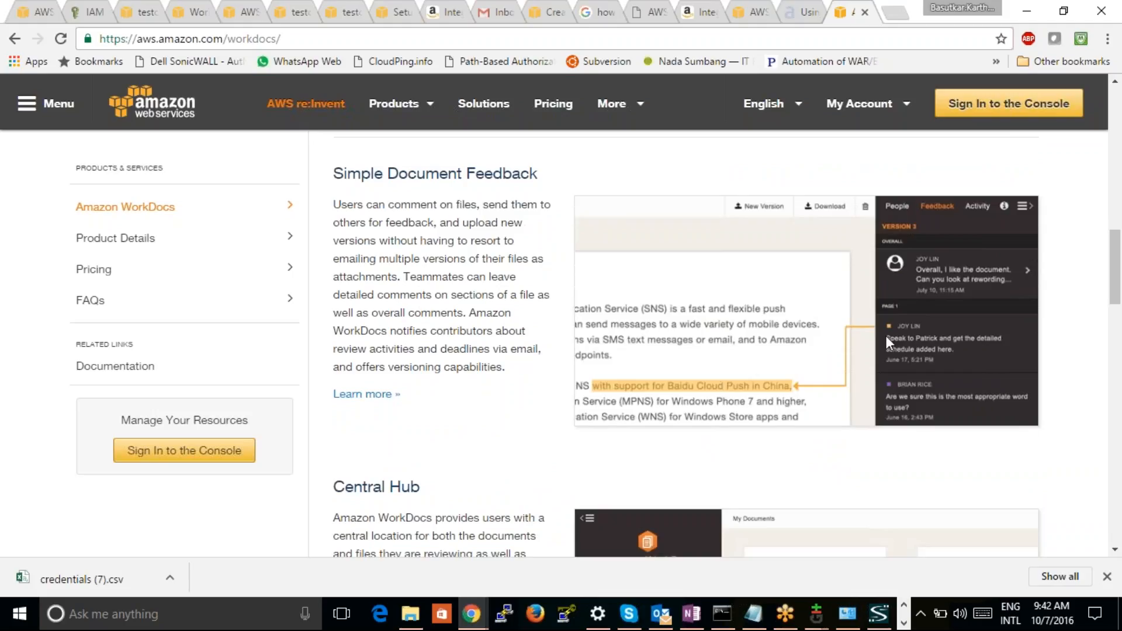
pyautogui.moveTo(1114, 263); pyautogui.dragTo(1102, 159)
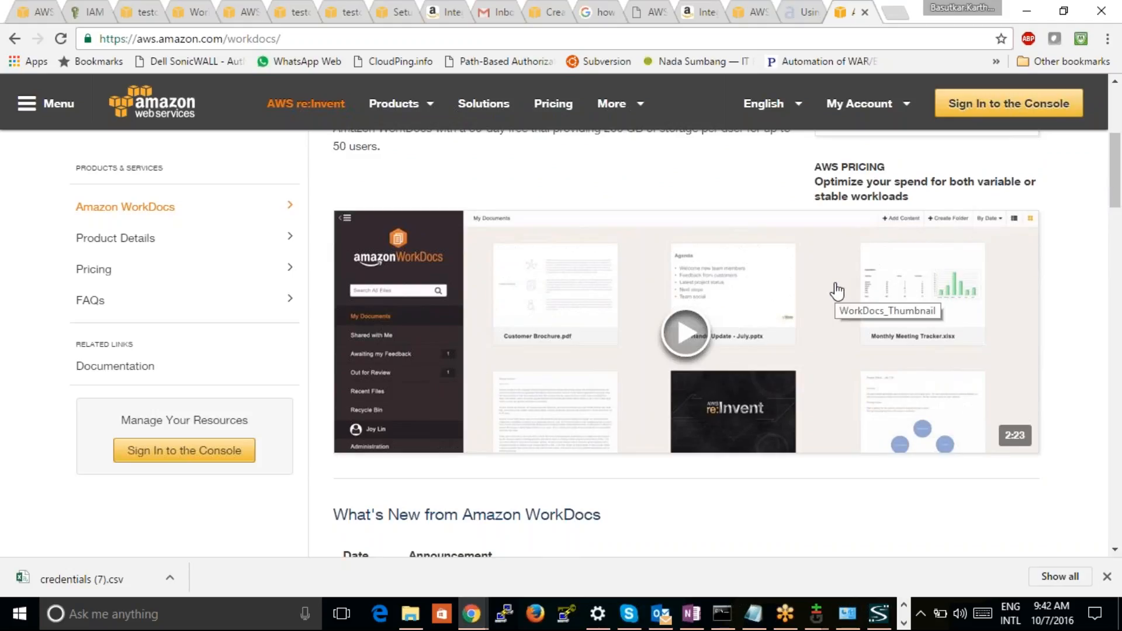
# Check the status of the corp.testcase2.com directory in the already open Directory Service list
pyautogui.click(699, 11)
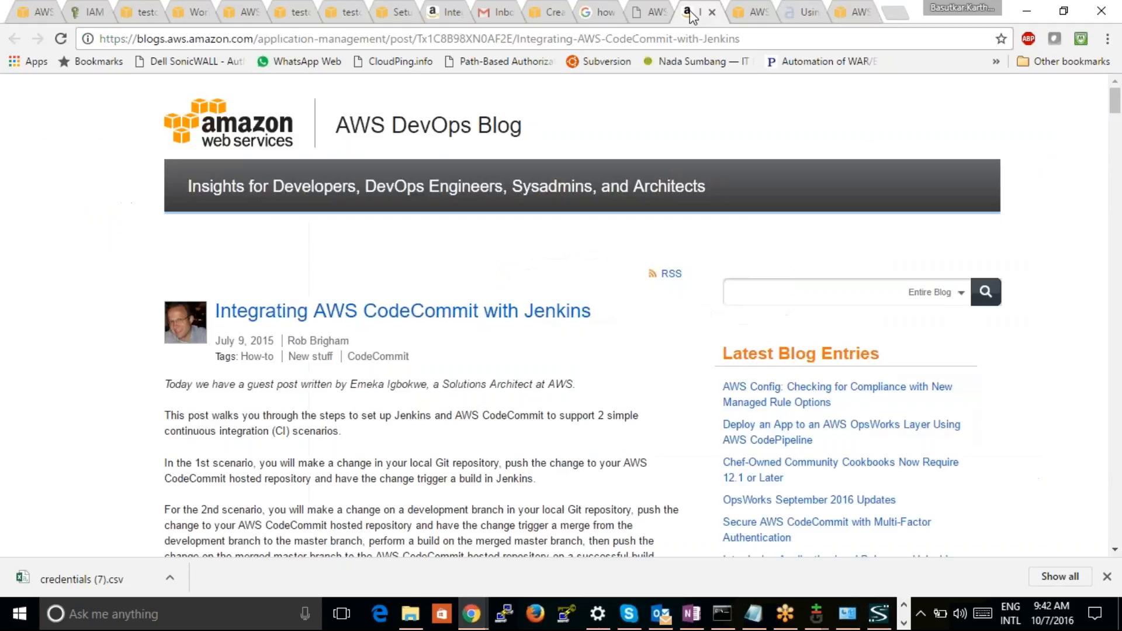
pyautogui.click(228, 13)
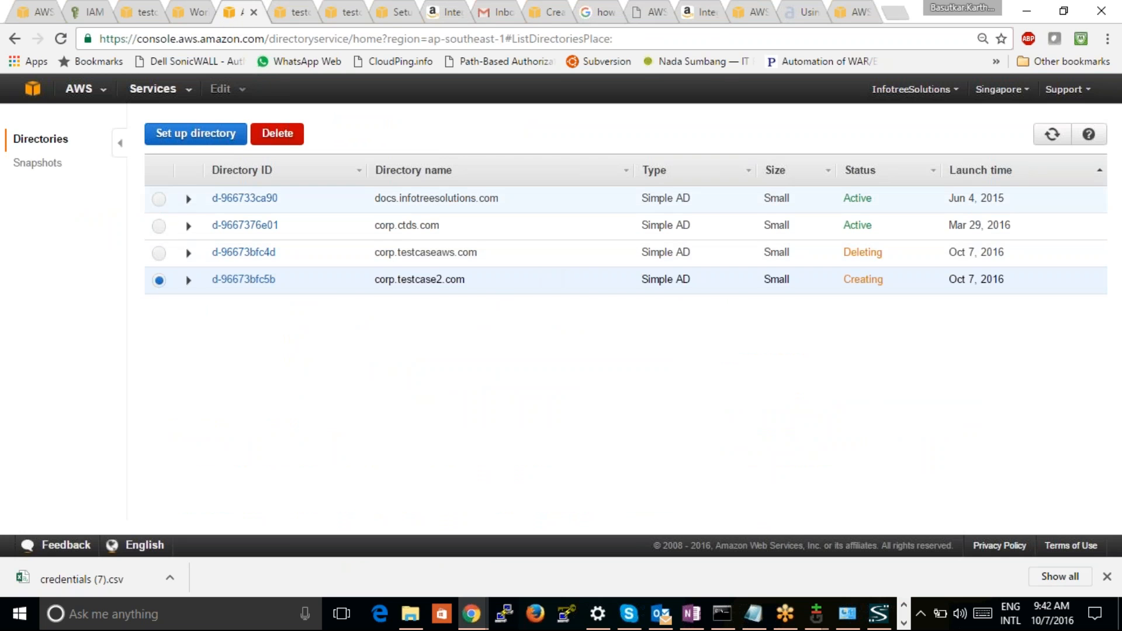
pyautogui.click(748, 15)
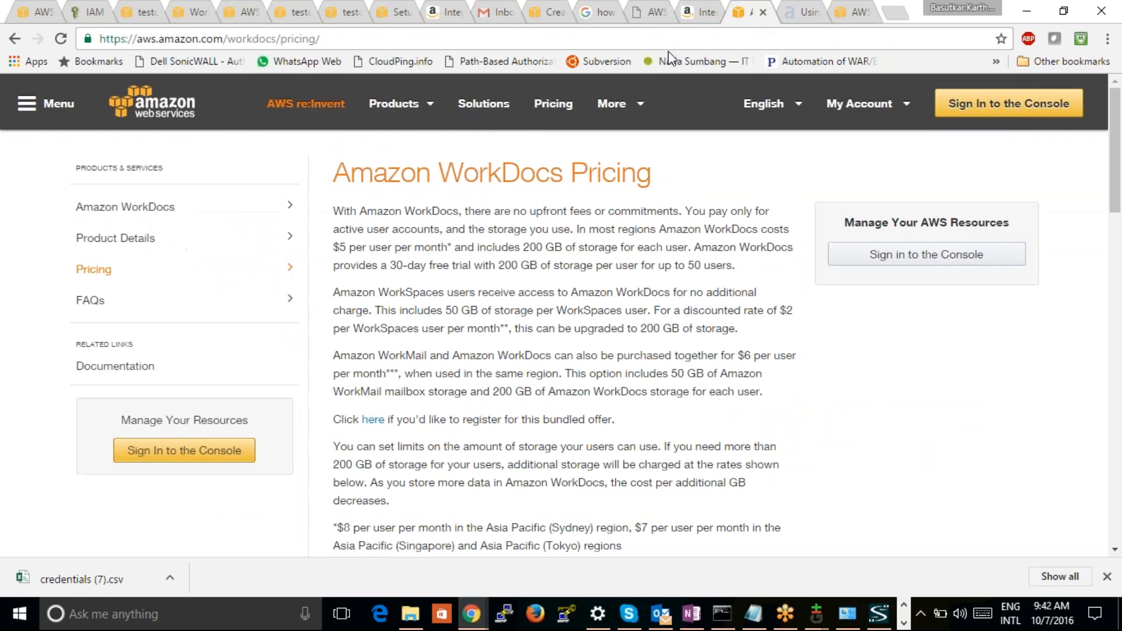
pyautogui.click(692, 18)
pyautogui.click(655, 19)
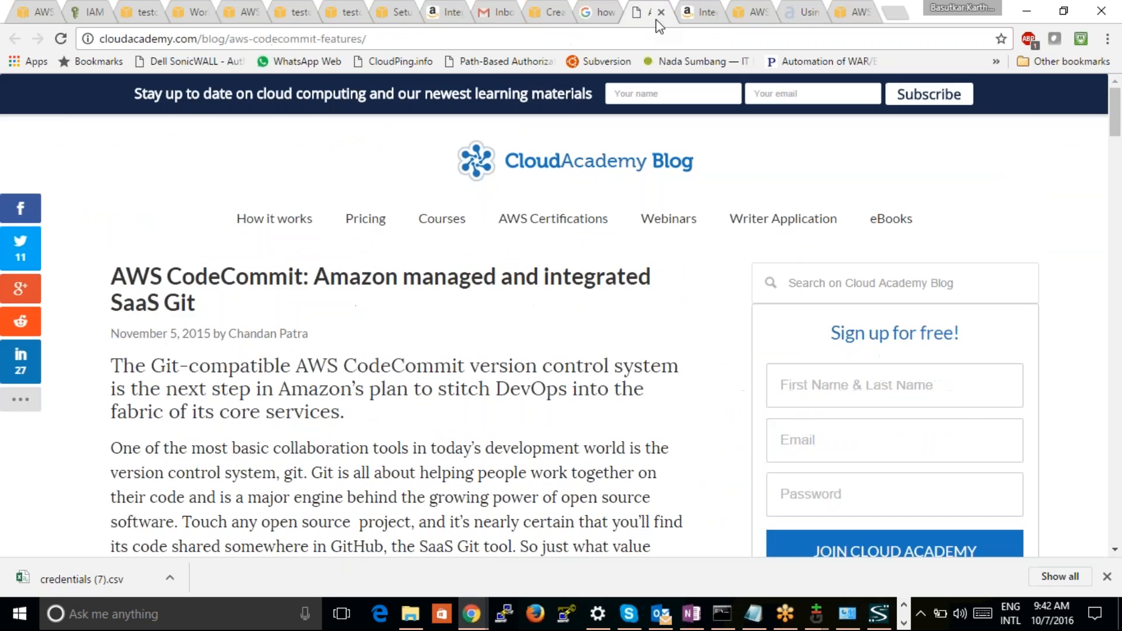
pyautogui.click(606, 19)
pyautogui.click(550, 16)
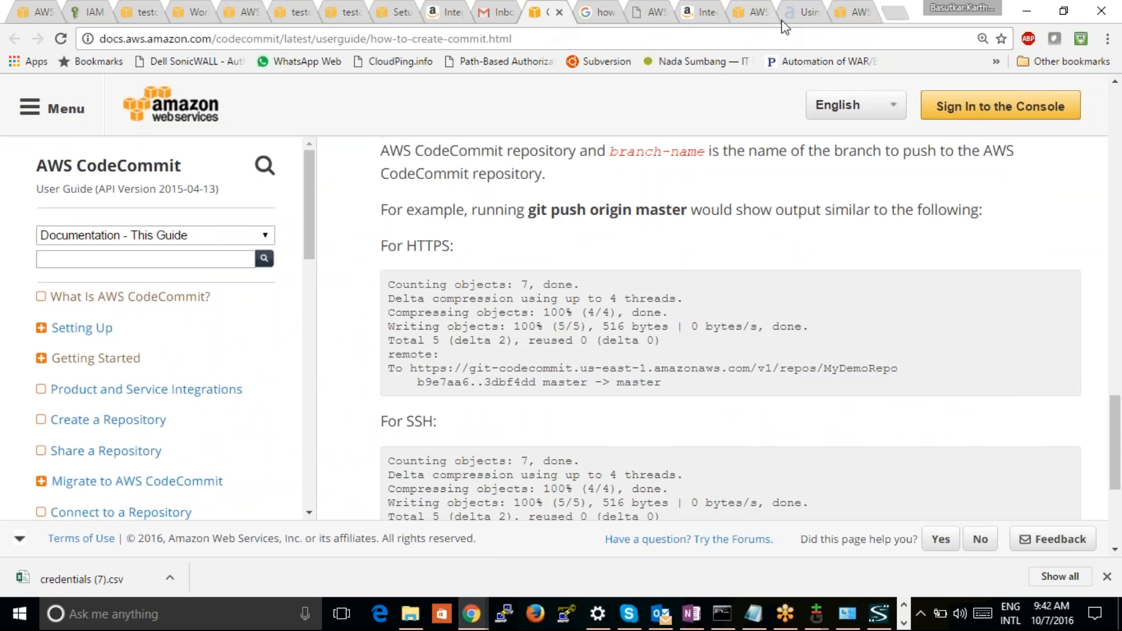
# Return to the Amazon WorkDocs product page and play its introductory video
pyautogui.click(852, 18)
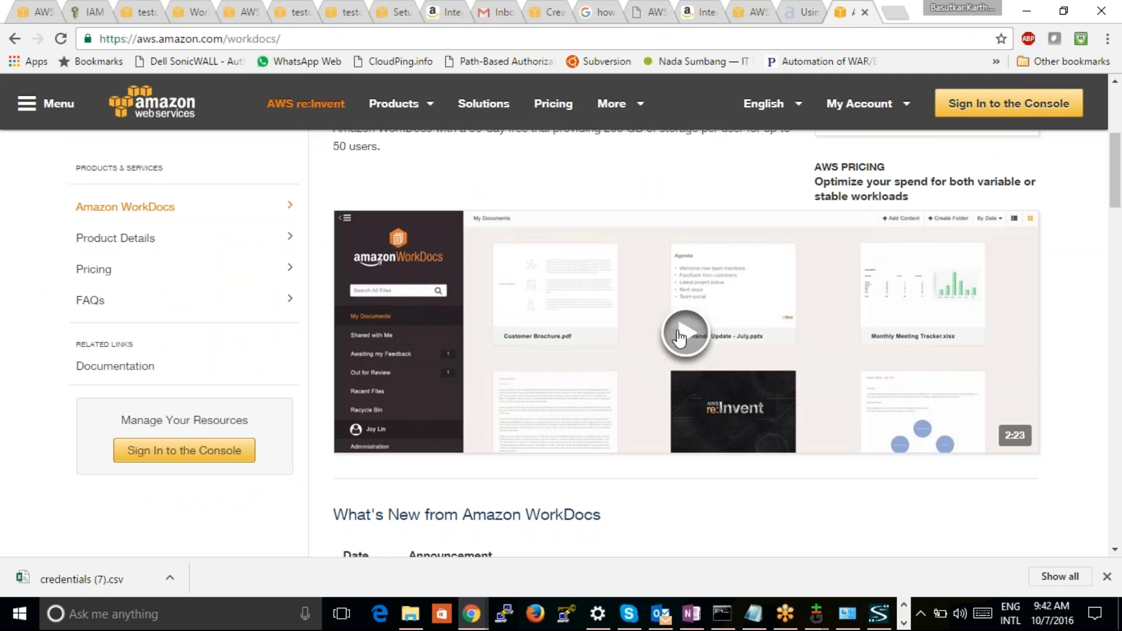
pyautogui.click(683, 328)
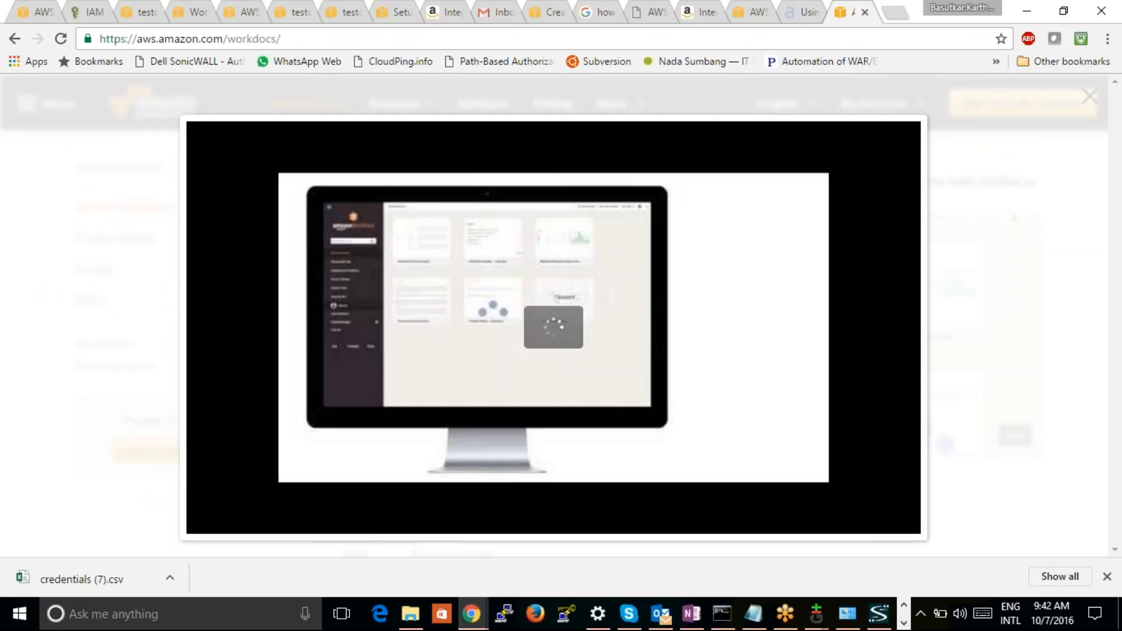
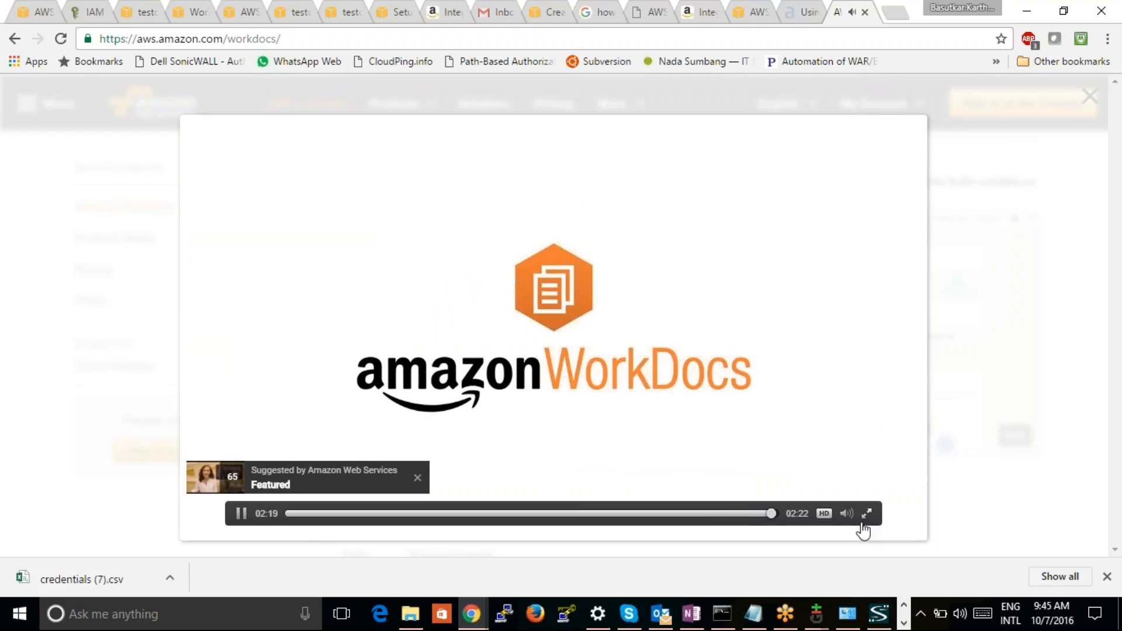
# Pause the Amazon WorkDocs introductory video near its end and close the video player
pyautogui.click(240, 513)
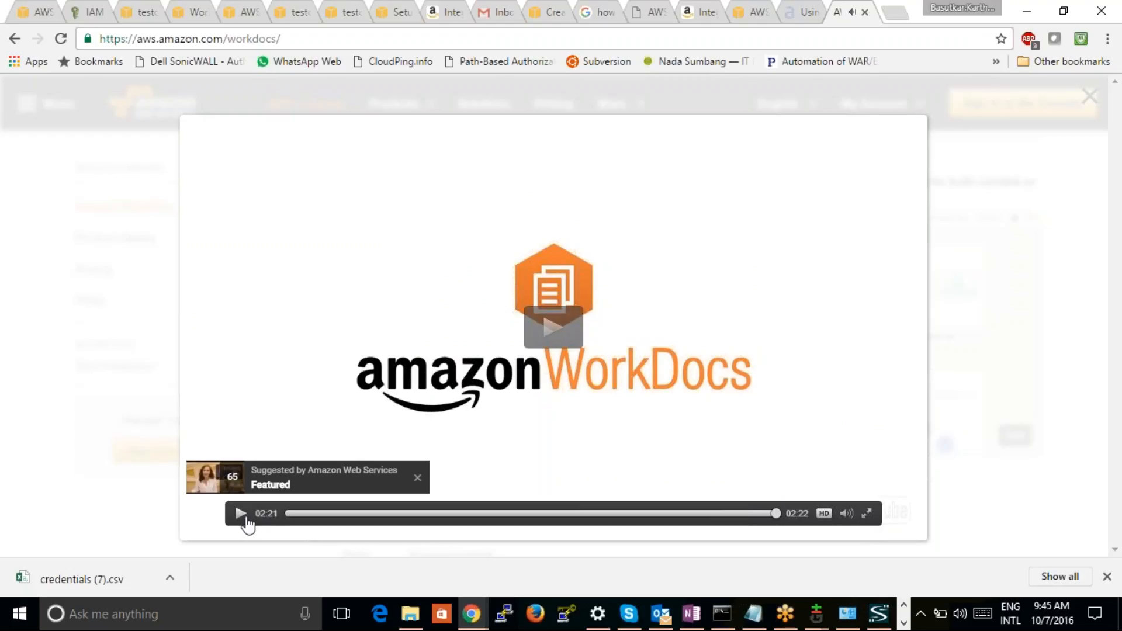
pyautogui.hotkey('ctrl', '+')
pyautogui.hotkey('ctrl', '+')
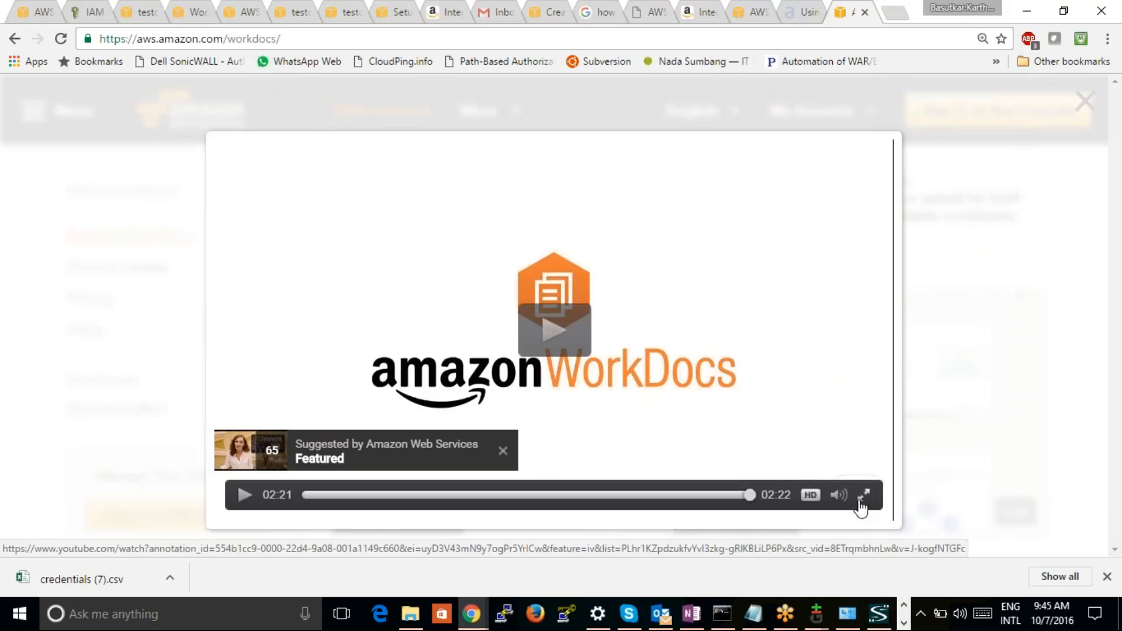
pyautogui.moveTo(849, 504)
pyautogui.click(1085, 101)
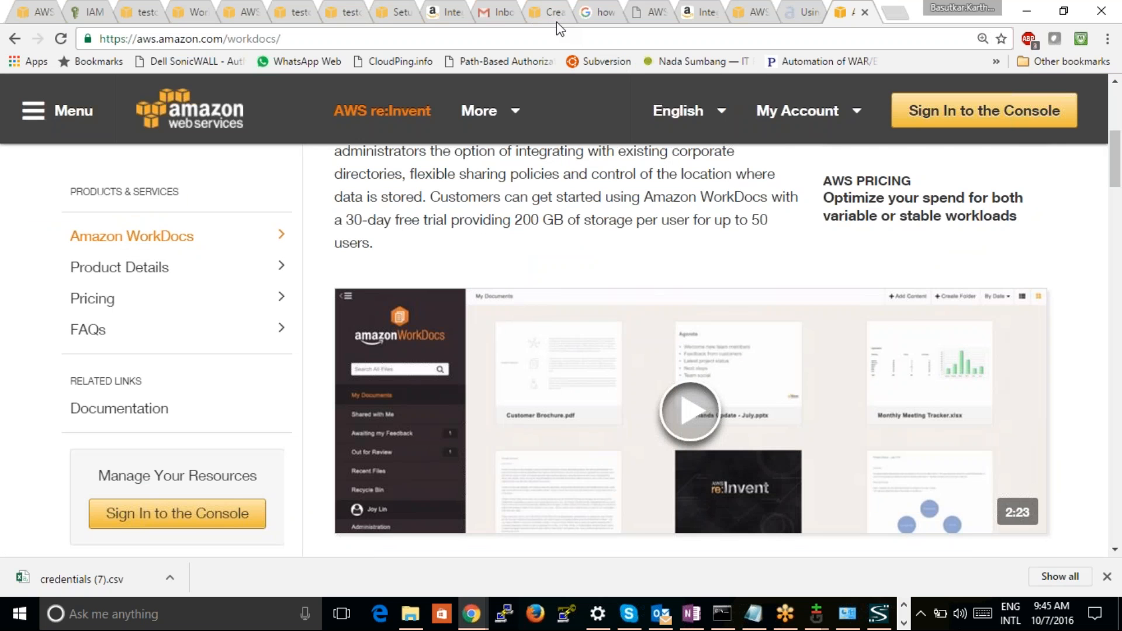
# Return to the open Directory Service list and refresh it to check the status of corp.testcase2.com
pyautogui.click(556, 22)
pyautogui.click(756, 23)
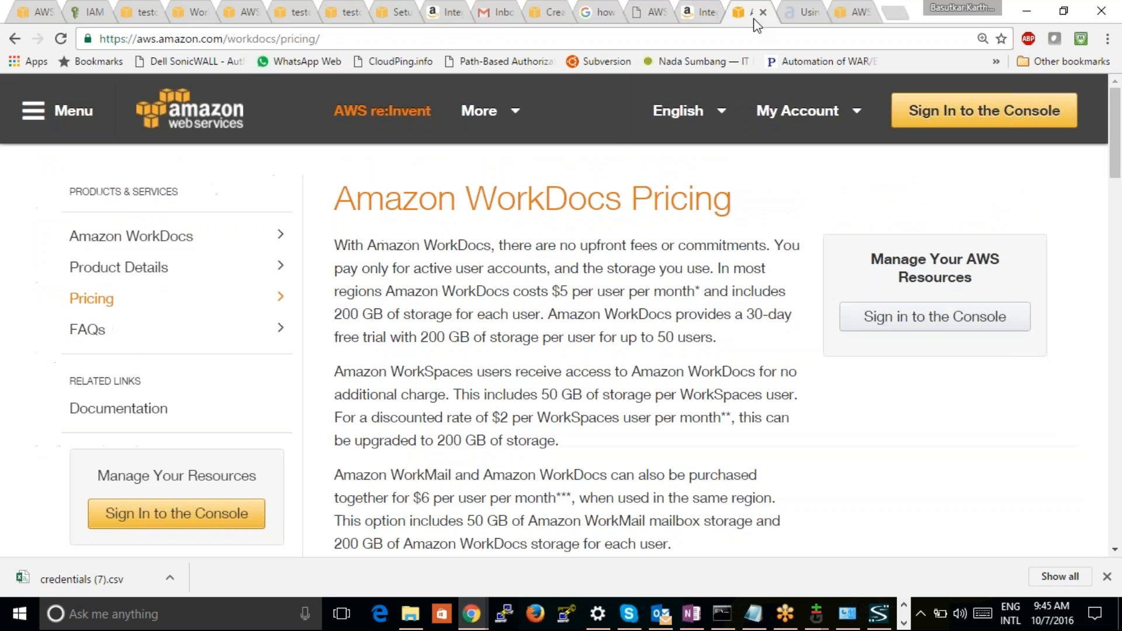
pyautogui.click(394, 13)
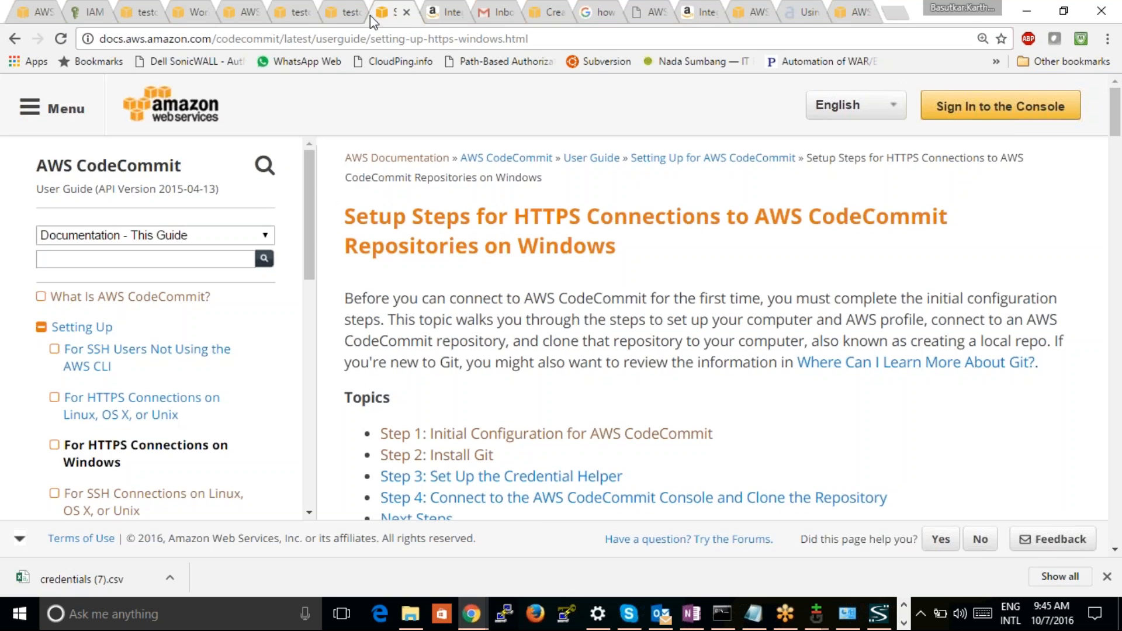
pyautogui.click(351, 18)
pyautogui.click(300, 20)
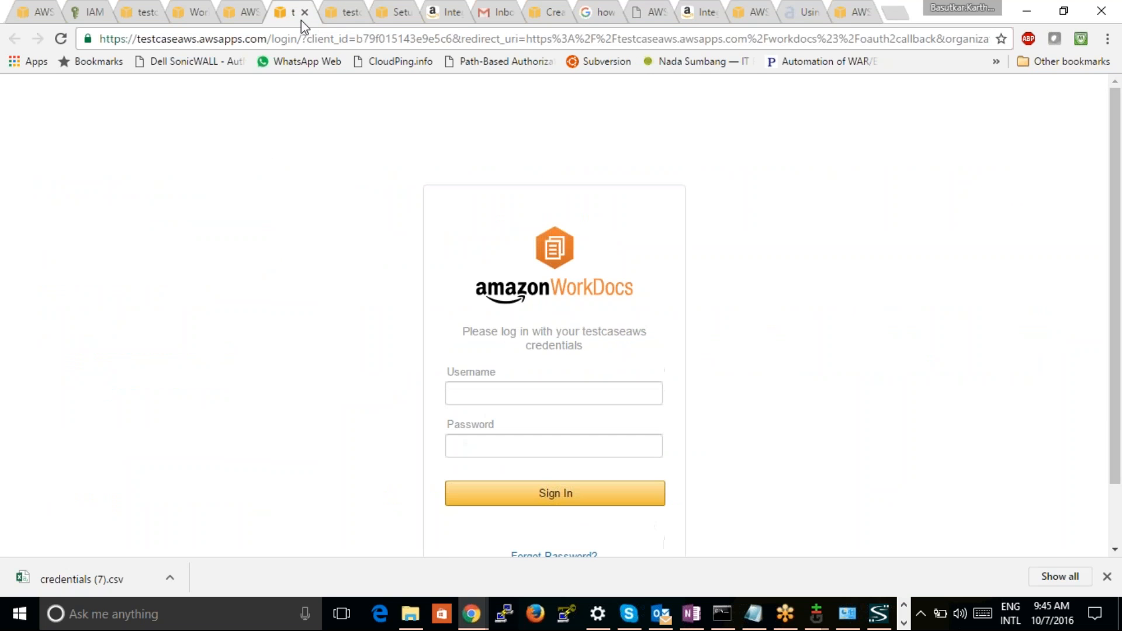
pyautogui.click(251, 22)
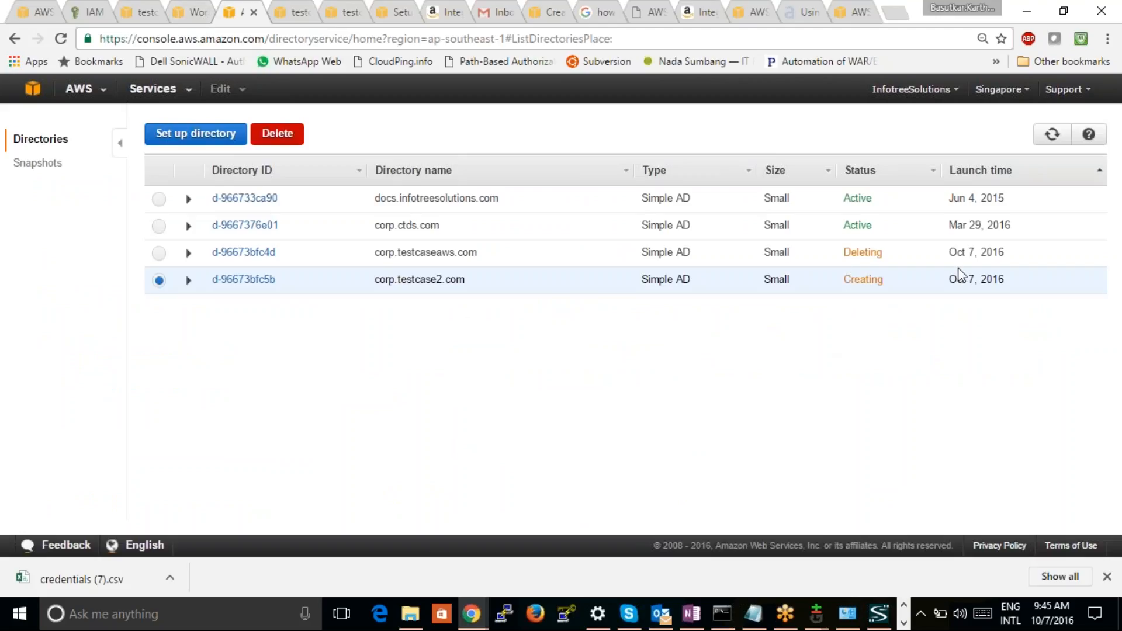
pyautogui.click(1055, 136)
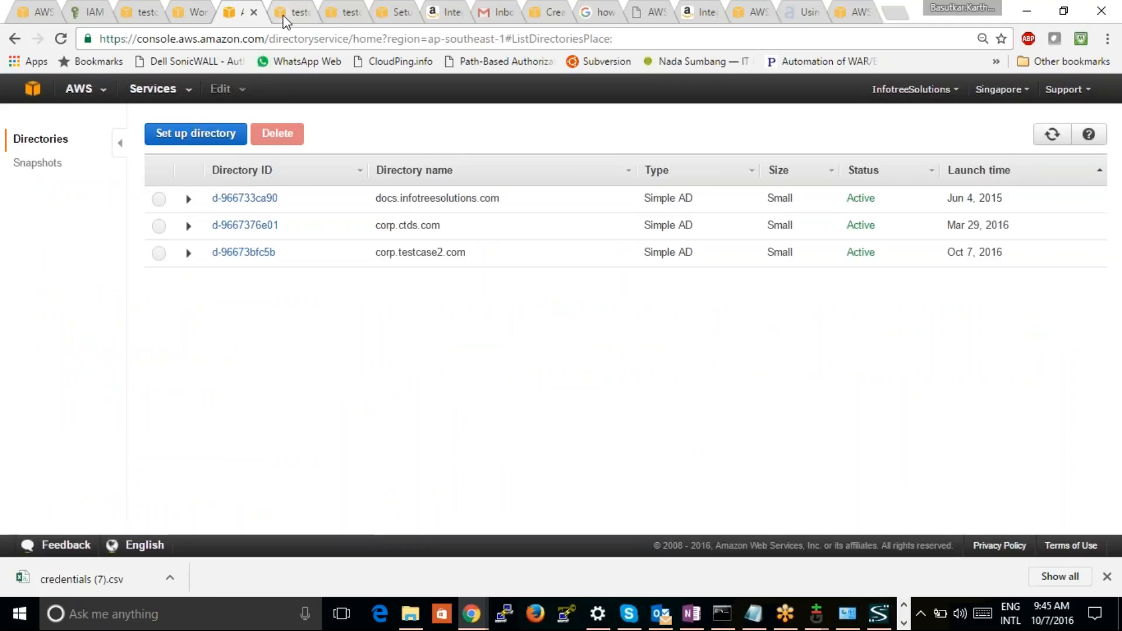
# Reload the Manage Your WorkDocs Sites page and refresh its list to check the status of the testcase2 site
pyautogui.click(196, 12)
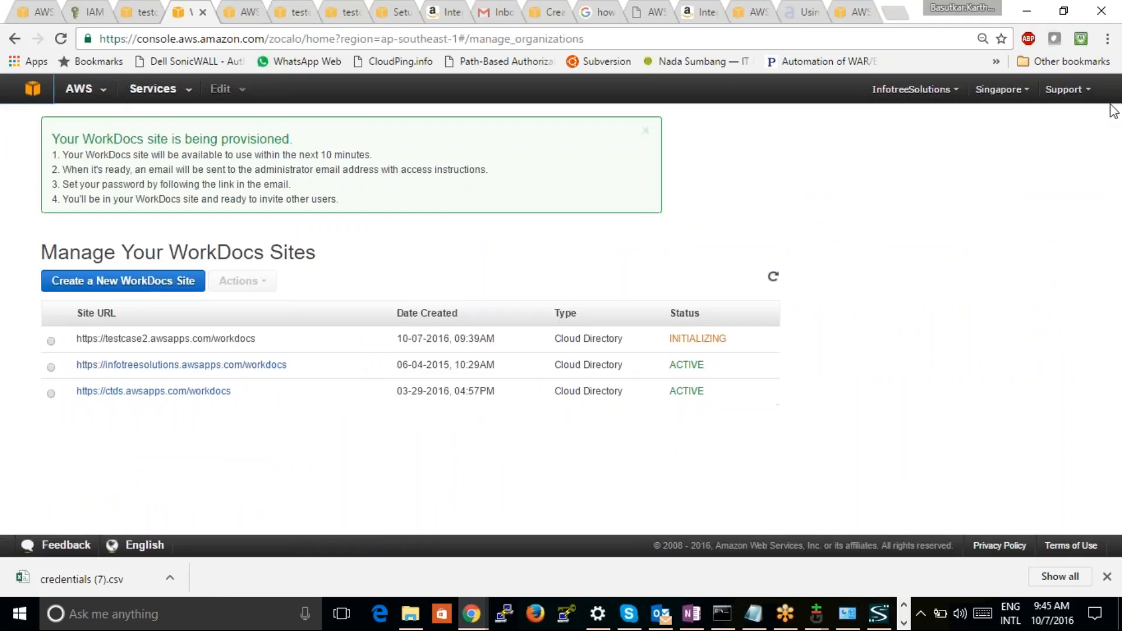
pyautogui.click(62, 40)
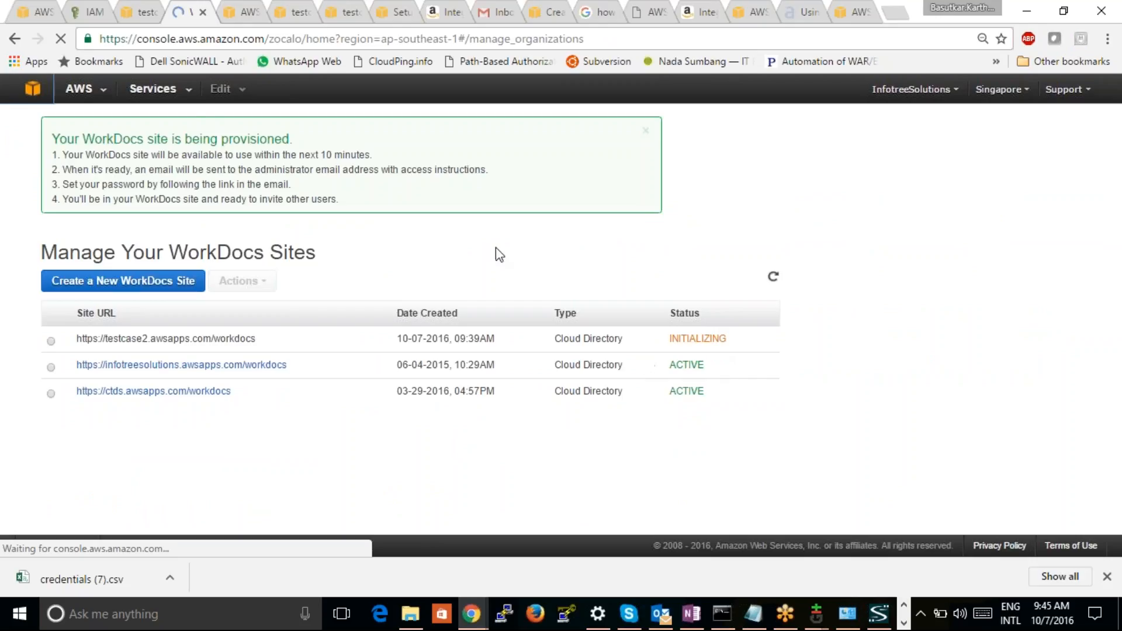
pyautogui.click(61, 40)
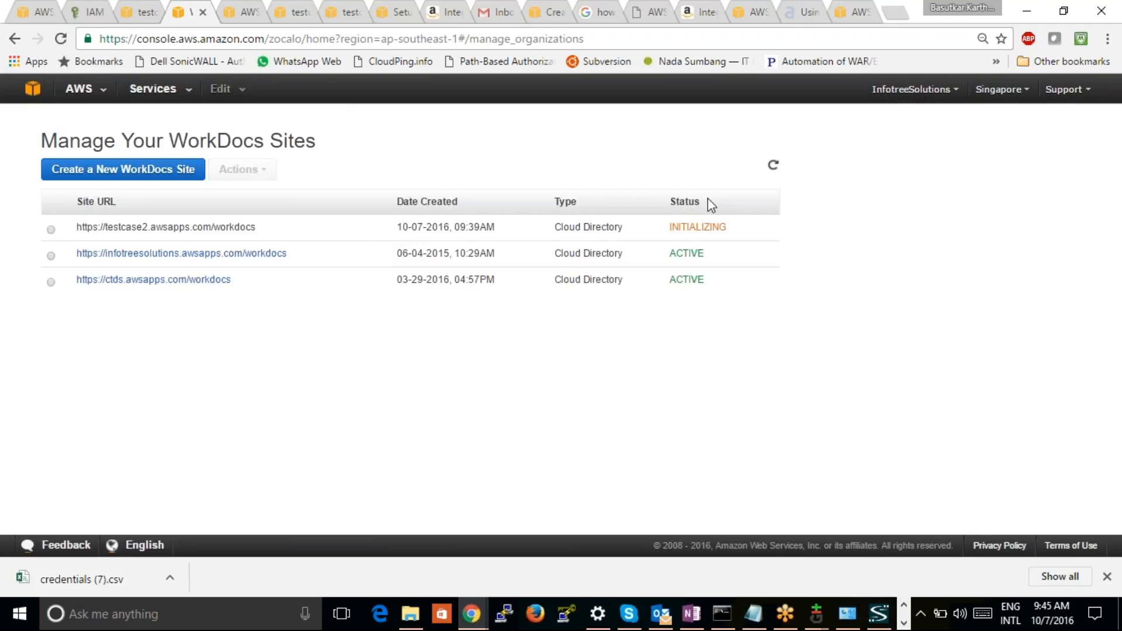
pyautogui.click(773, 166)
# Switch to the open Gmail inbox and reload it to look for the WorkDocs access e-mail
pyautogui.click(494, 17)
pyautogui.click(60, 38)
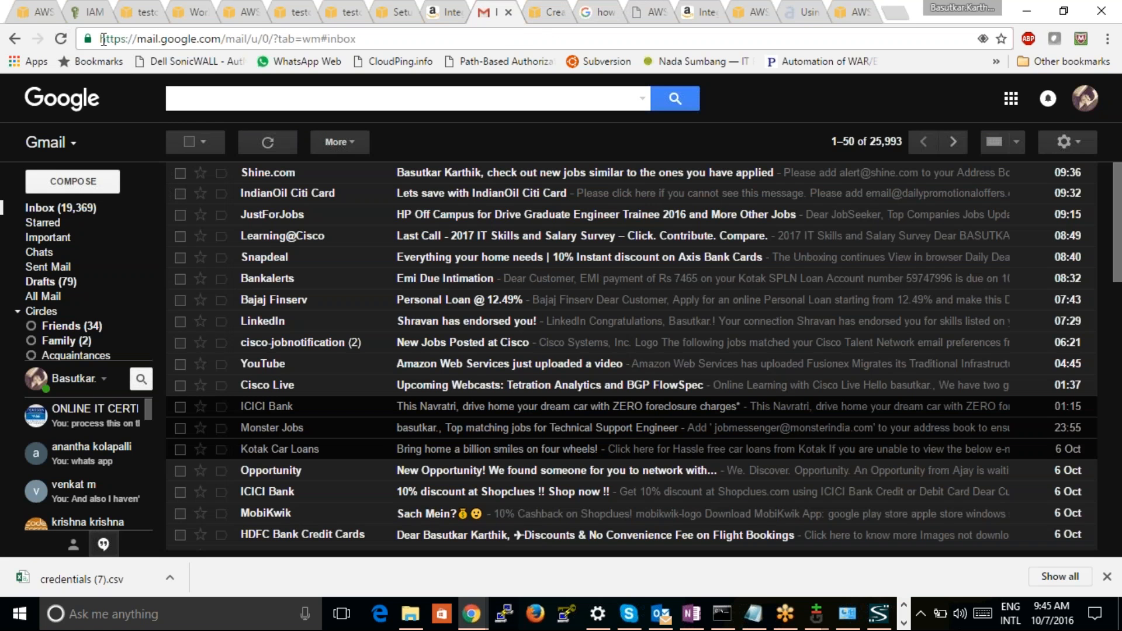
pyautogui.click(61, 38)
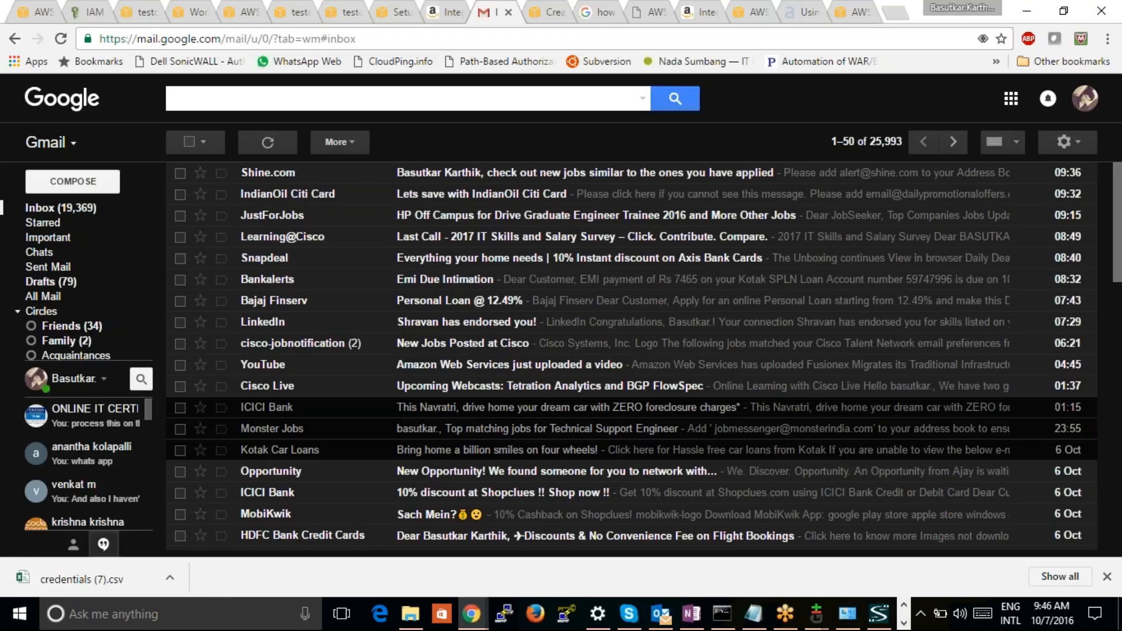
# Go back to the Directory Service list and refresh the directory statuses again several times
pyautogui.click(449, 17)
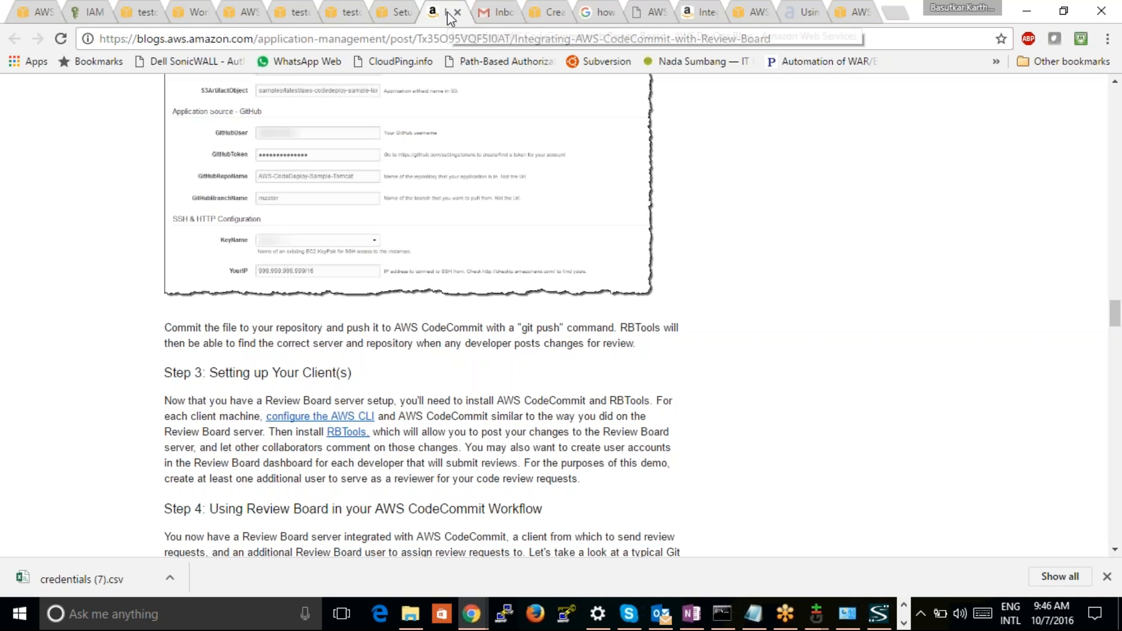
pyautogui.click(346, 13)
pyautogui.click(292, 21)
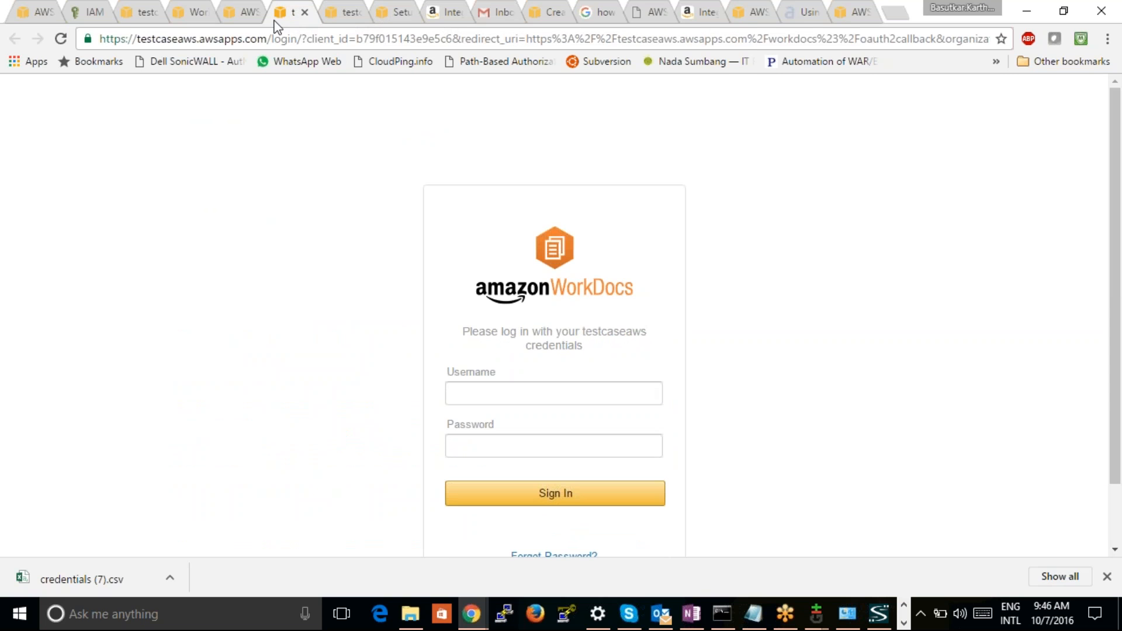
pyautogui.click(244, 20)
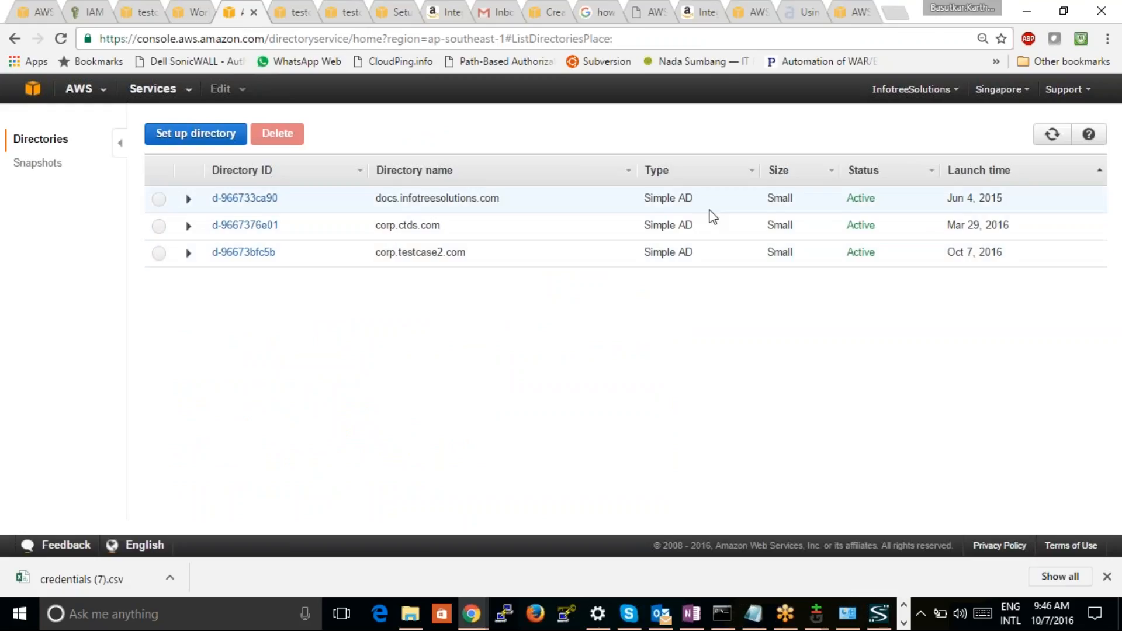
pyautogui.click(1053, 135)
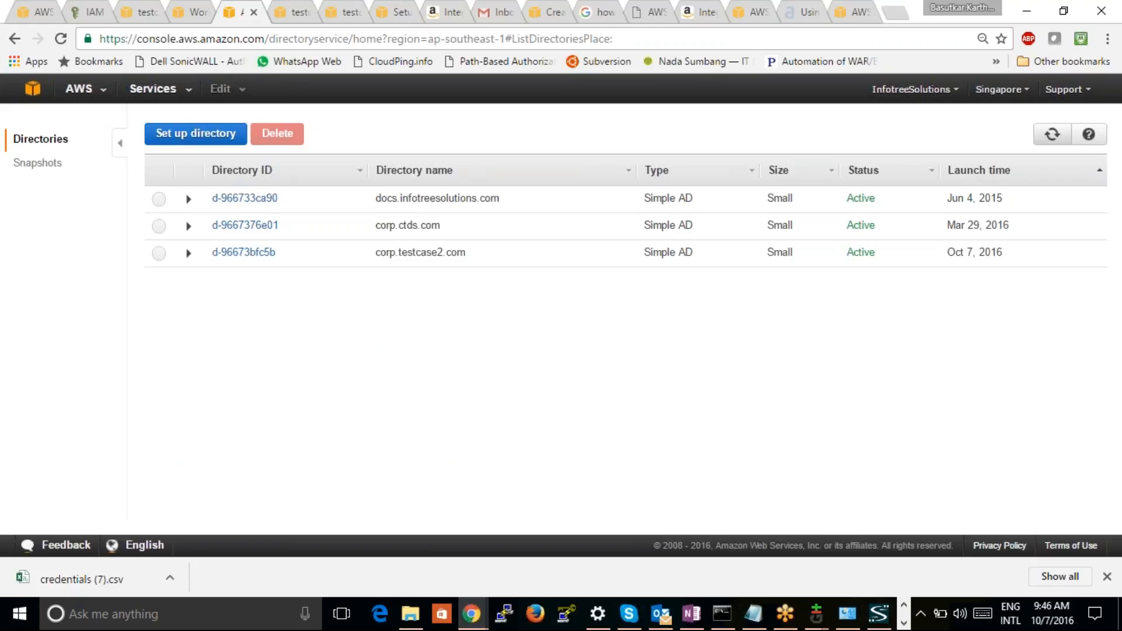
pyautogui.click(1053, 134)
pyautogui.click(1053, 134)
# Switch back to Gmail and refresh the inbox to check again for the WorkDocs invitation message
pyautogui.click(496, 13)
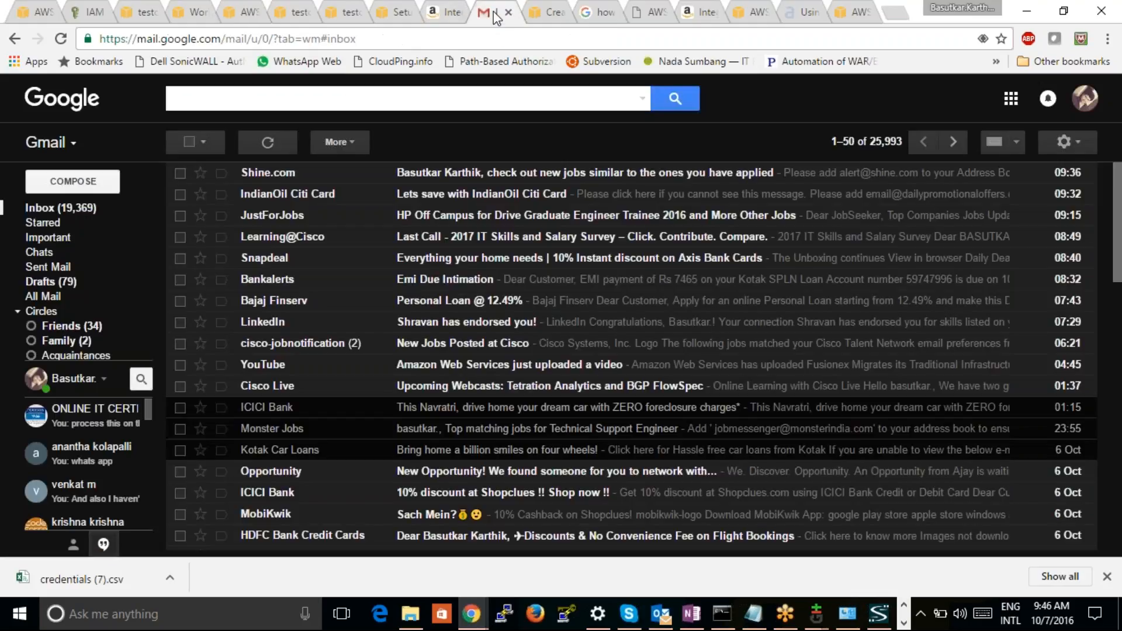
pyautogui.click(258, 147)
pyautogui.moveTo(82, 220)
pyautogui.click(1030, 492)
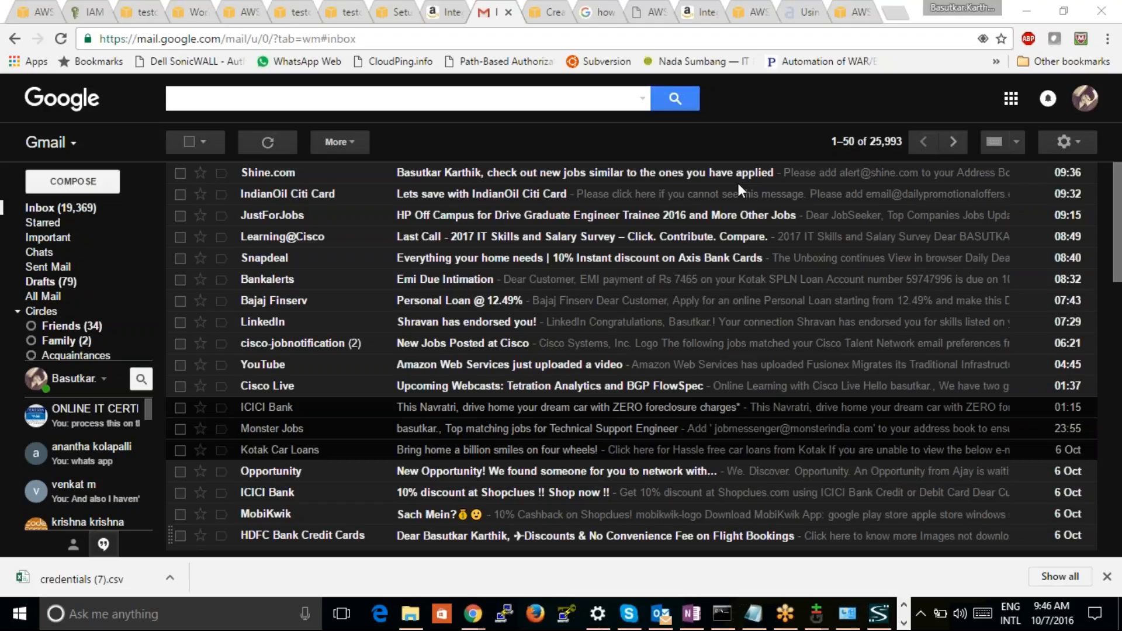
# Look over the open testcaseaws WorkDocs login pages, including the username field, and return to the Gmail inbox
pyautogui.click(397, 11)
pyautogui.click(332, 13)
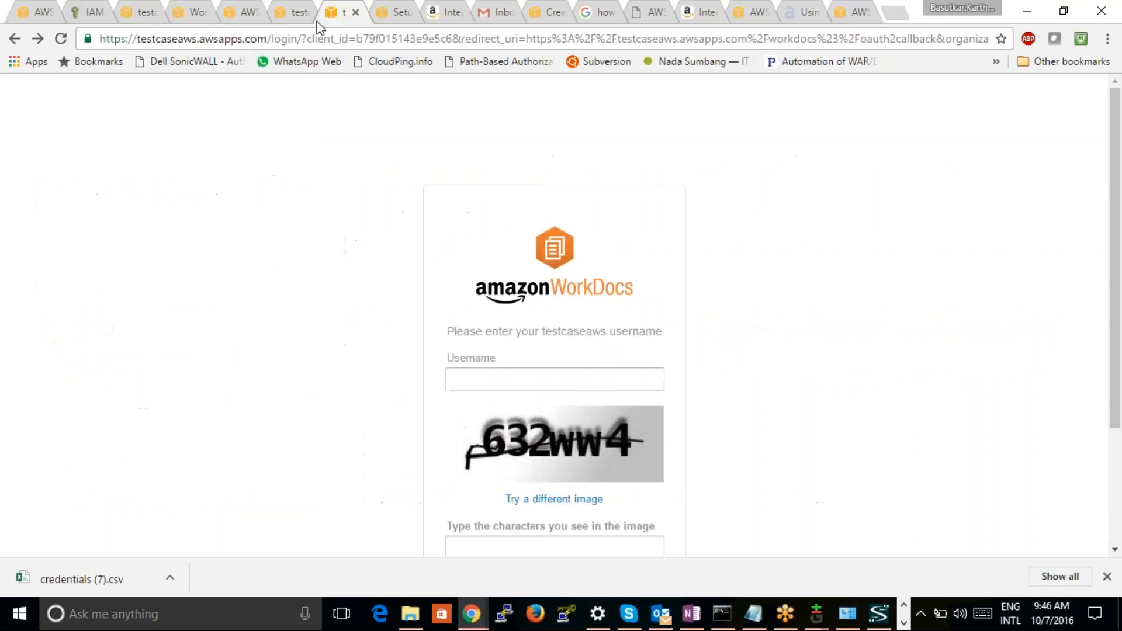
pyautogui.click(297, 14)
pyautogui.click(464, 395)
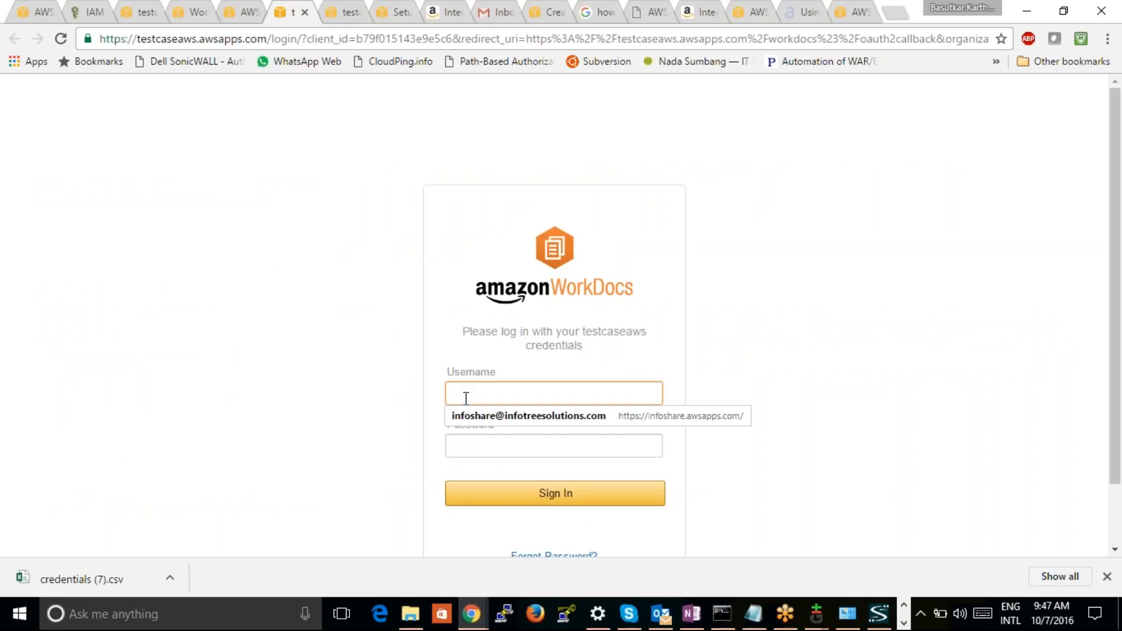
pyautogui.click(482, 13)
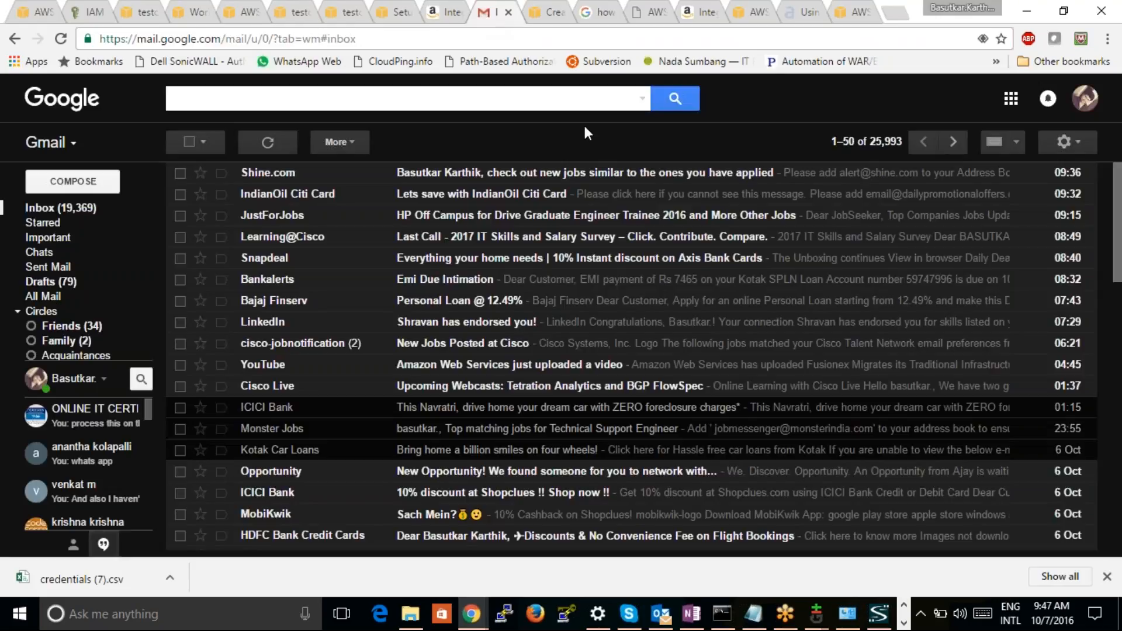